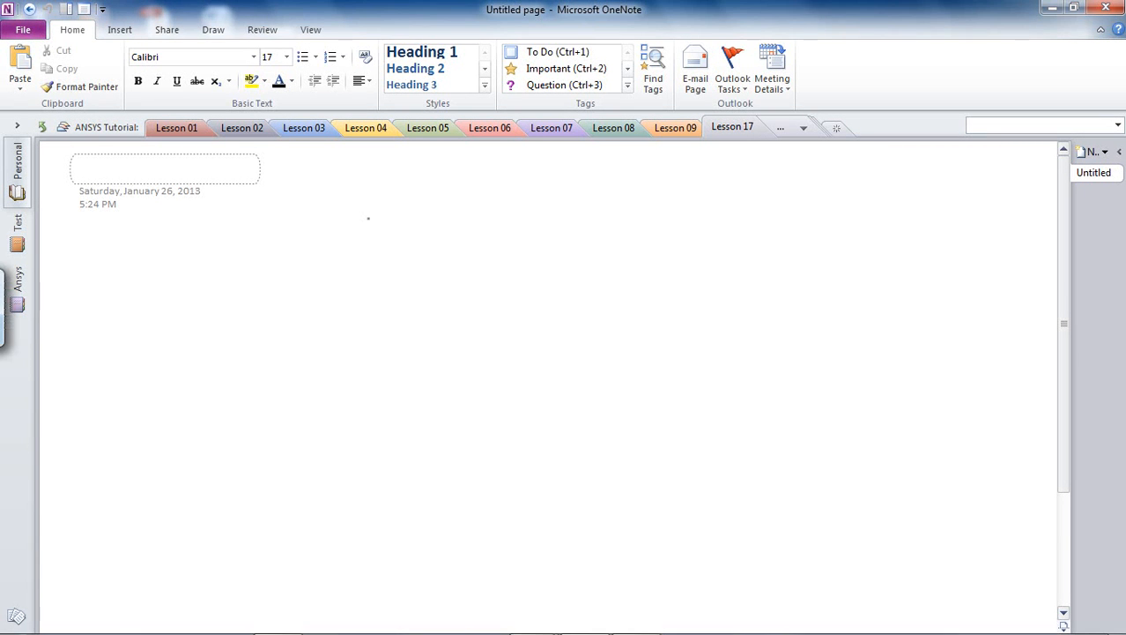
# Step: Sketch a hexagonal prism in perspective with a central circular hole on its front face, in black ink
pyautogui.moveTo(349, 202)
pyautogui.mouseDown()
pyautogui.moveTo(419, 202)
pyautogui.moveTo(453, 238)
pyautogui.moveTo(427, 272)
pyautogui.moveTo(354, 290)
pyautogui.mouseUp()
pyautogui.moveTo(349, 203)
pyautogui.mouseDown()
pyautogui.moveTo(318, 233)
pyautogui.moveTo(332, 270)
pyautogui.moveTo(371, 284)
pyautogui.moveTo(424, 278)
pyautogui.mouseUp()
pyautogui.click(373, 245)
pyautogui.click(366, 272)
pyautogui.moveTo(383, 255)
pyautogui.mouseDown()
pyautogui.moveTo(396, 241)
pyautogui.moveTo(374, 245)
pyautogui.moveTo(397, 251)
pyautogui.moveTo(506, 160)
pyautogui.mouseUp()
pyautogui.moveTo(350, 202); pyautogui.dragTo(439, 161)
pyautogui.moveTo(453, 238); pyautogui.dragTo(527, 204)
pyautogui.moveTo(507, 160); pyautogui.dragTo(546, 202)
pyautogui.moveTo(423, 282)
pyautogui.mouseDown()
pyautogui.moveTo(529, 231)
pyautogui.moveTo(531, 217)
pyautogui.moveTo(520, 233)
pyautogui.mouseUp()
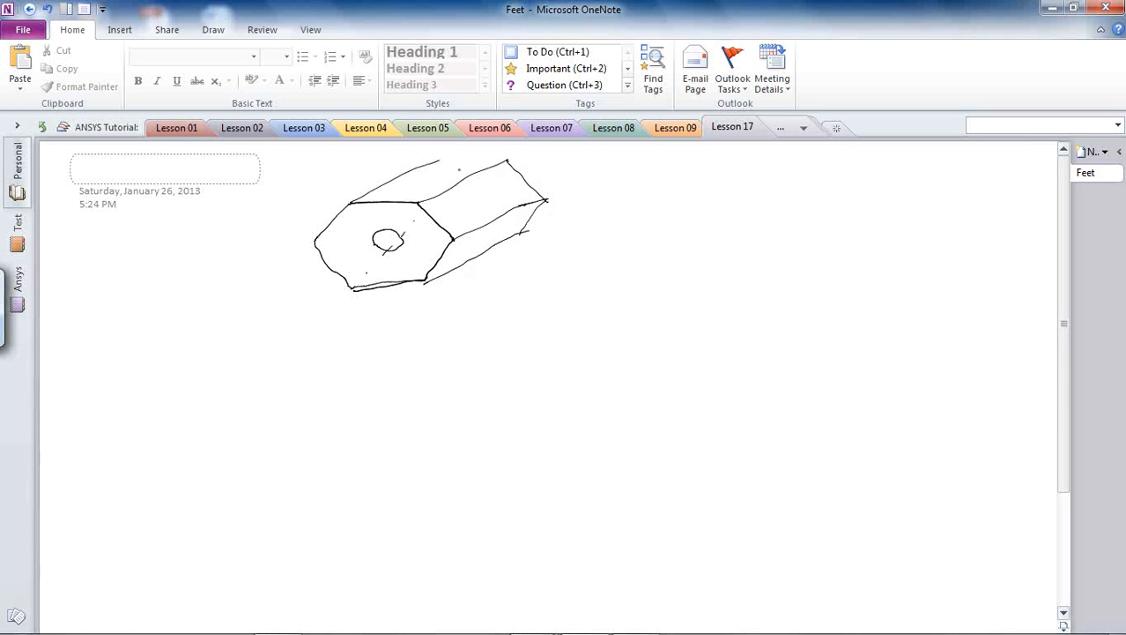
pyautogui.moveTo(432, 162); pyautogui.dragTo(509, 161)
# Step: Mark dashed vertical and horizontal symmetry lines through the prism's front face with the thick red pen
pyautogui.click(213, 29)
pyautogui.click(214, 80)
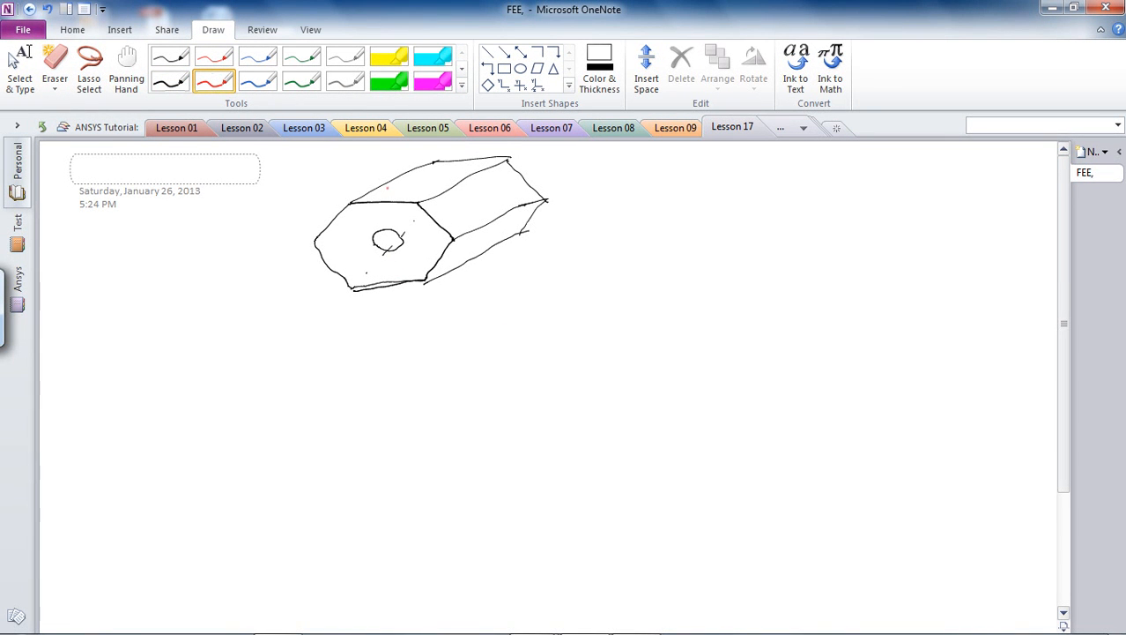
pyautogui.moveTo(386, 207); pyautogui.dragTo(388, 222)
pyautogui.moveTo(386, 230); pyautogui.dragTo(386, 269)
pyautogui.moveTo(386, 278); pyautogui.dragTo(387, 303)
pyautogui.moveTo(387, 308); pyautogui.dragTo(386, 316)
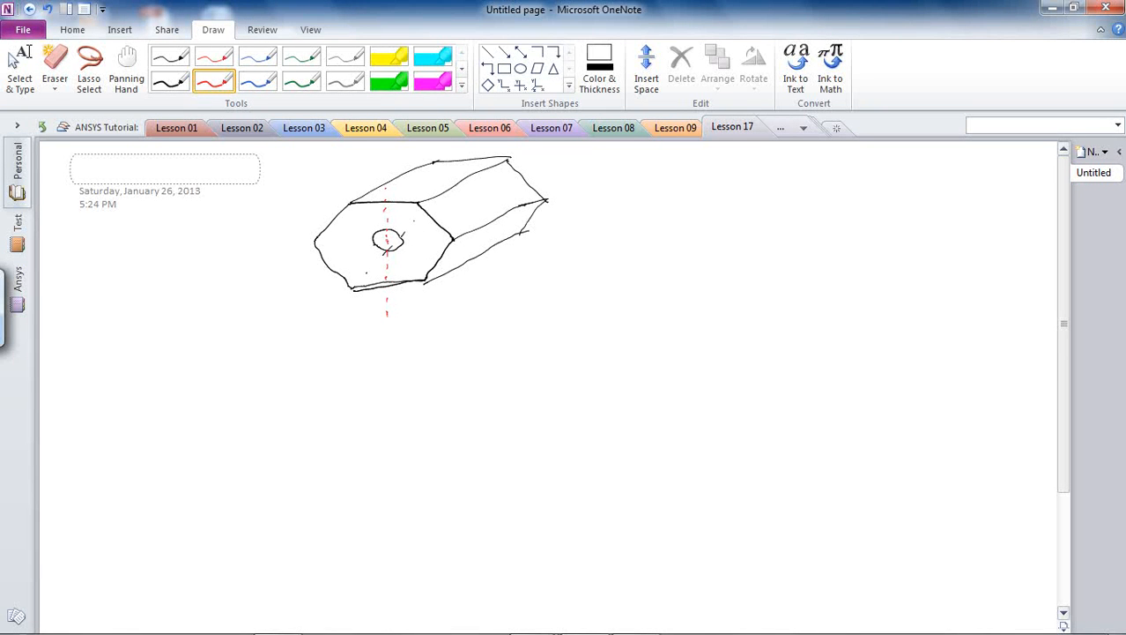
pyautogui.moveTo(357, 244); pyautogui.dragTo(333, 246)
pyautogui.moveTo(426, 241); pyautogui.dragTo(445, 242)
pyautogui.moveTo(452, 240); pyautogui.dragTo(457, 241)
pyautogui.moveTo(464, 241); pyautogui.dragTo(468, 241)
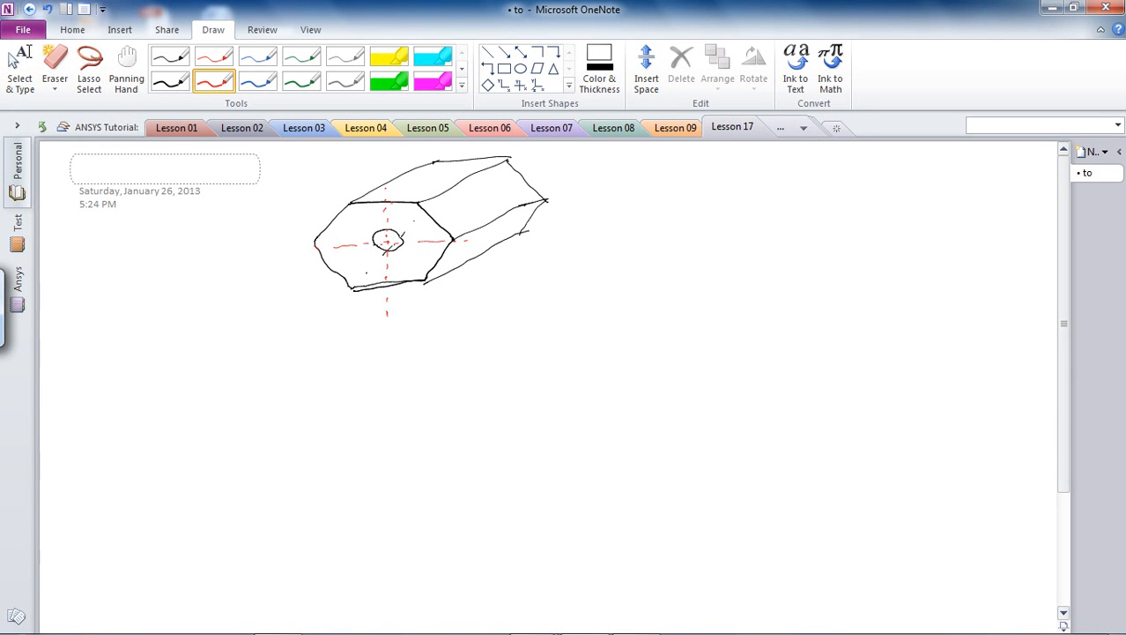
# Step: Extend the red dashed symmetry line along the prism's top face and hatch the upper-right quarter of the front face
pyautogui.moveTo(414, 181); pyautogui.dragTo(417, 180)
pyautogui.moveTo(427, 174); pyautogui.dragTo(407, 192)
pyautogui.moveTo(415, 185); pyautogui.dragTo(469, 159)
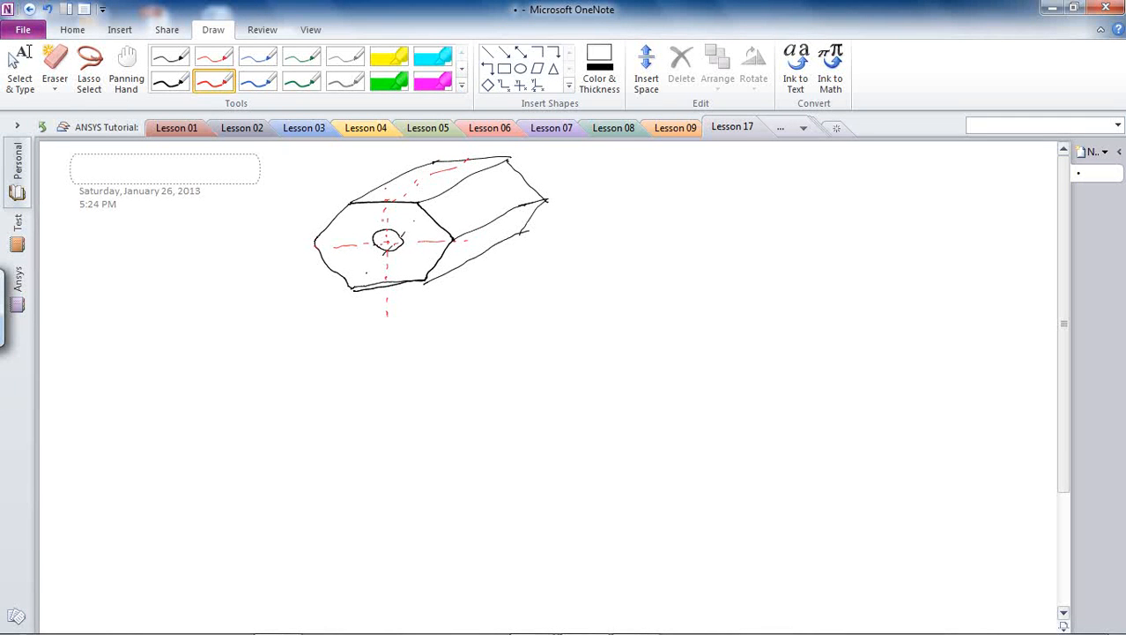
pyautogui.moveTo(409, 206)
pyautogui.mouseDown()
pyautogui.moveTo(383, 230)
pyautogui.moveTo(406, 237)
pyautogui.mouseUp()
pyautogui.moveTo(438, 226)
pyautogui.mouseDown()
pyautogui.moveTo(422, 237)
pyautogui.moveTo(432, 238)
pyautogui.mouseUp()
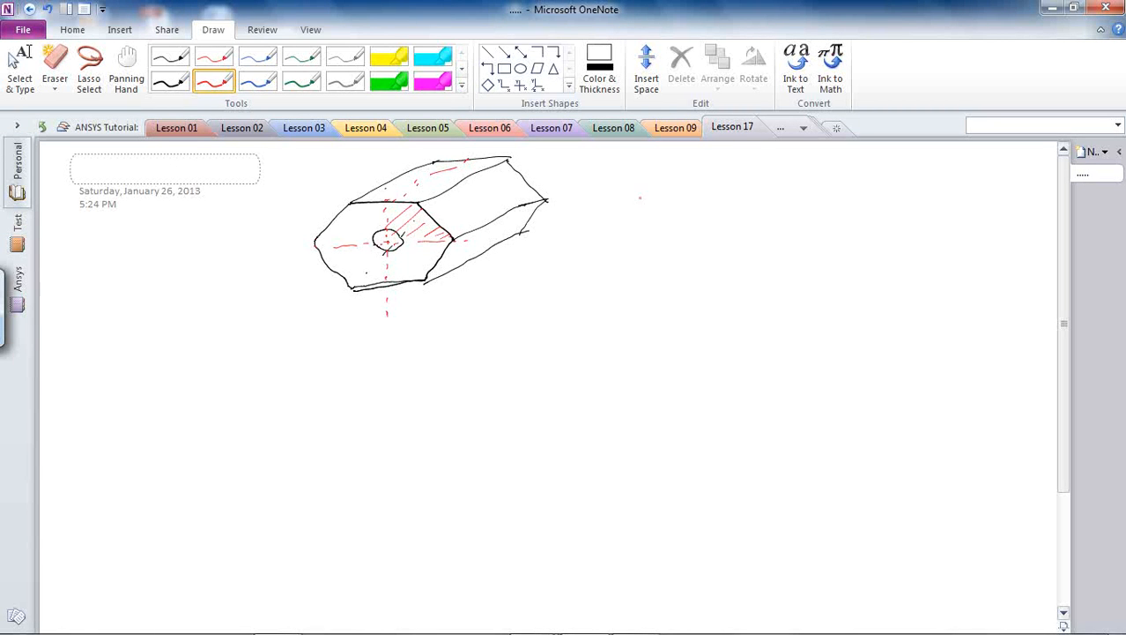
# Step: Write the note "Symmetry on Area" beside the prism in thick black ink, with leading dashes for two list items
pyautogui.click(170, 81)
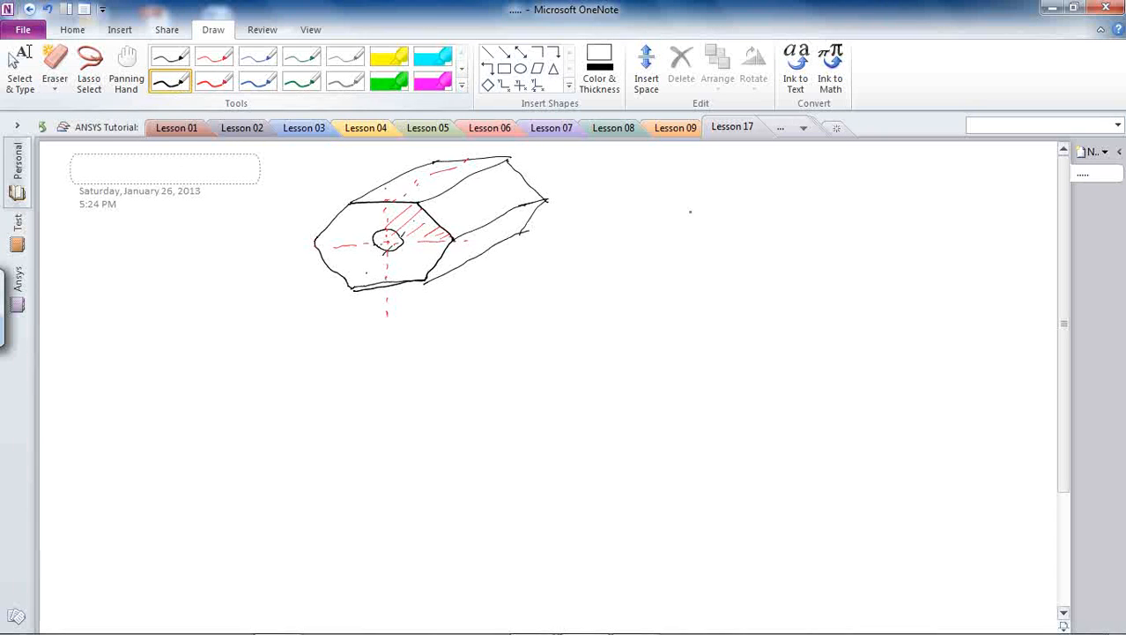
pyautogui.moveTo(604, 175)
pyautogui.mouseDown()
pyautogui.moveTo(594, 189)
pyautogui.moveTo(611, 199)
pyautogui.moveTo(656, 191)
pyautogui.moveTo(662, 174)
pyautogui.moveTo(675, 182)
pyautogui.moveTo(673, 206)
pyautogui.moveTo(707, 182)
pyautogui.mouseUp()
pyautogui.moveTo(715, 190)
pyautogui.mouseDown()
pyautogui.moveTo(745, 169)
pyautogui.moveTo(754, 191)
pyautogui.mouseUp()
pyautogui.moveTo(741, 183); pyautogui.dragTo(763, 182)
pyautogui.moveTo(764, 186); pyautogui.dragTo(784, 191)
pyautogui.click(611, 229)
pyautogui.moveTo(575, 187); pyautogui.dragTo(583, 186)
pyautogui.moveTo(570, 233); pyautogui.dragTo(580, 232)
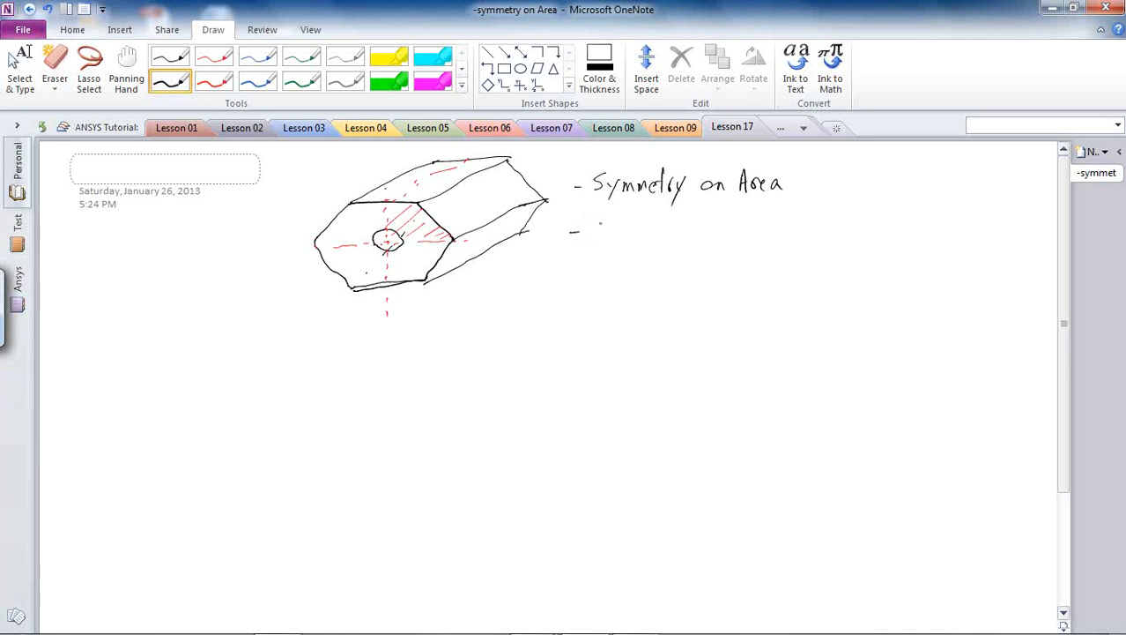
# Step: Write "Displacement Control" as the second list item below "Symmetry on Area"
pyautogui.moveTo(593, 221)
pyautogui.mouseDown()
pyautogui.moveTo(596, 238)
pyautogui.moveTo(610, 240)
pyautogui.mouseUp()
pyautogui.moveTo(619, 231)
pyautogui.mouseDown()
pyautogui.moveTo(619, 250)
pyautogui.moveTo(621, 240)
pyautogui.mouseUp()
pyautogui.click(641, 233)
pyautogui.moveTo(632, 218)
pyautogui.mouseDown()
pyautogui.moveTo(633, 238)
pyautogui.moveTo(654, 235)
pyautogui.mouseUp()
pyautogui.moveTo(657, 233); pyautogui.dragTo(699, 236)
pyautogui.moveTo(695, 228)
pyautogui.mouseDown()
pyautogui.moveTo(729, 217)
pyautogui.moveTo(740, 235)
pyautogui.mouseUp()
pyautogui.moveTo(751, 227); pyautogui.dragTo(767, 236)
pyautogui.moveTo(770, 222); pyautogui.dragTo(774, 226)
pyautogui.moveTo(777, 237); pyautogui.dragTo(794, 234)
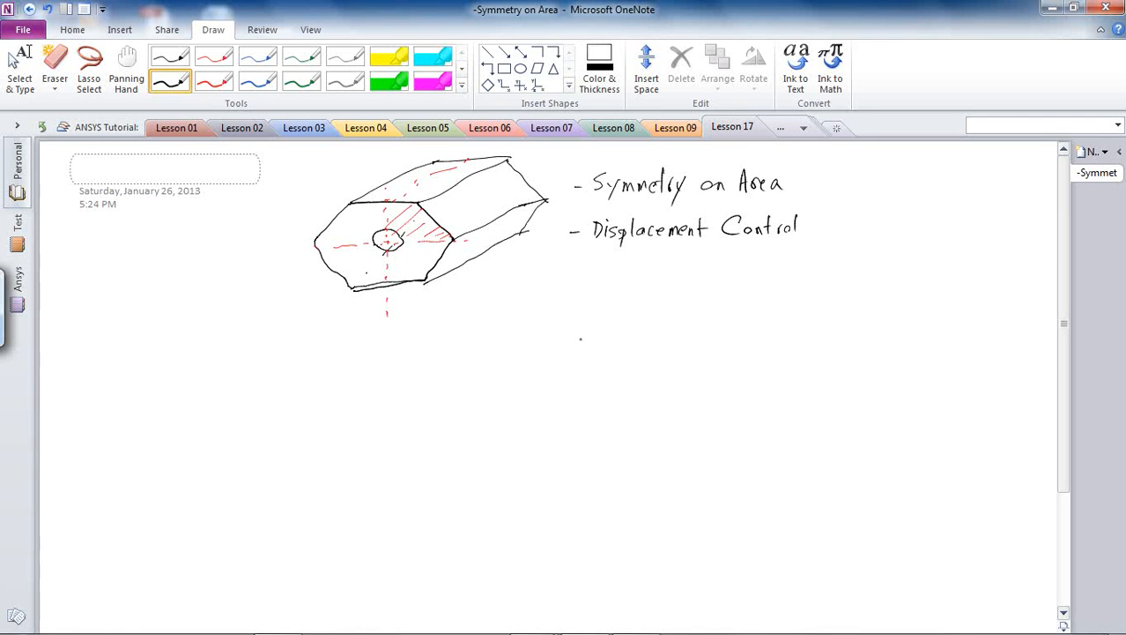
# Step: Draw a horizontal bar below the notes with a hatched fixed end, a dashed extension labelled Δx, and an x axis beside it
pyautogui.moveTo(557, 349)
pyautogui.mouseDown()
pyautogui.moveTo(672, 350)
pyautogui.moveTo(672, 371)
pyautogui.moveTo(548, 375)
pyautogui.moveTo(545, 364)
pyautogui.moveTo(537, 378)
pyautogui.mouseUp()
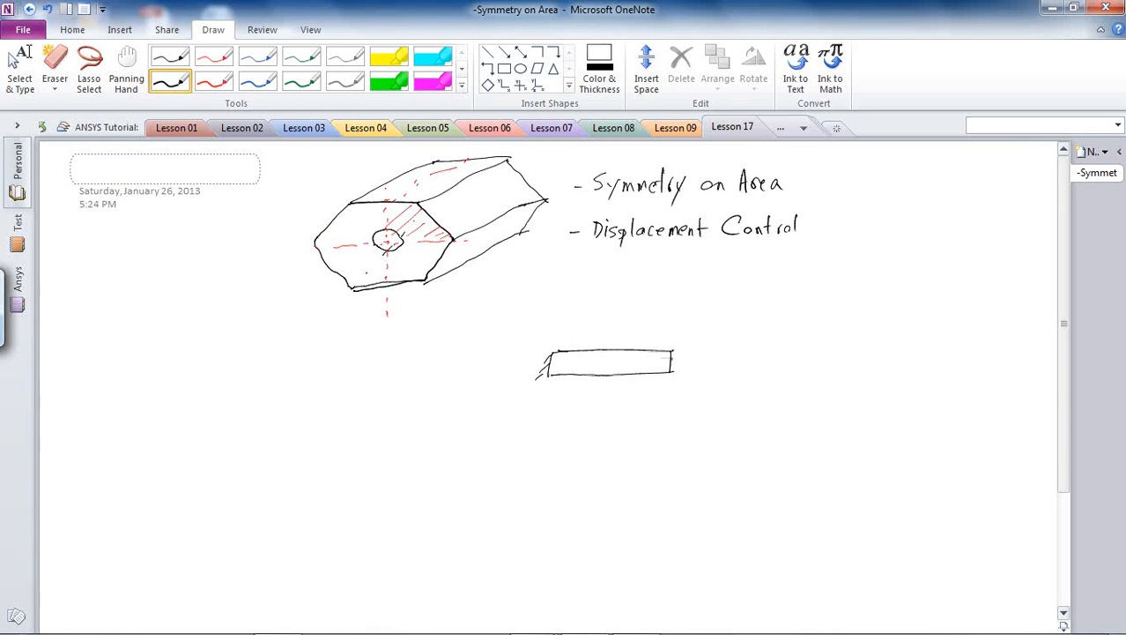
pyautogui.moveTo(669, 376)
pyautogui.mouseDown()
pyautogui.moveTo(700, 369)
pyautogui.moveTo(674, 371)
pyautogui.moveTo(695, 399)
pyautogui.mouseUp()
pyautogui.moveTo(728, 346)
pyautogui.mouseDown()
pyautogui.moveTo(728, 369)
pyautogui.moveTo(752, 368)
pyautogui.mouseUp()
pyautogui.moveTo(765, 355)
pyautogui.mouseDown()
pyautogui.moveTo(775, 366)
pyautogui.moveTo(762, 370)
pyautogui.moveTo(776, 356)
pyautogui.mouseUp()
pyautogui.moveTo(765, 358); pyautogui.dragTo(776, 369)
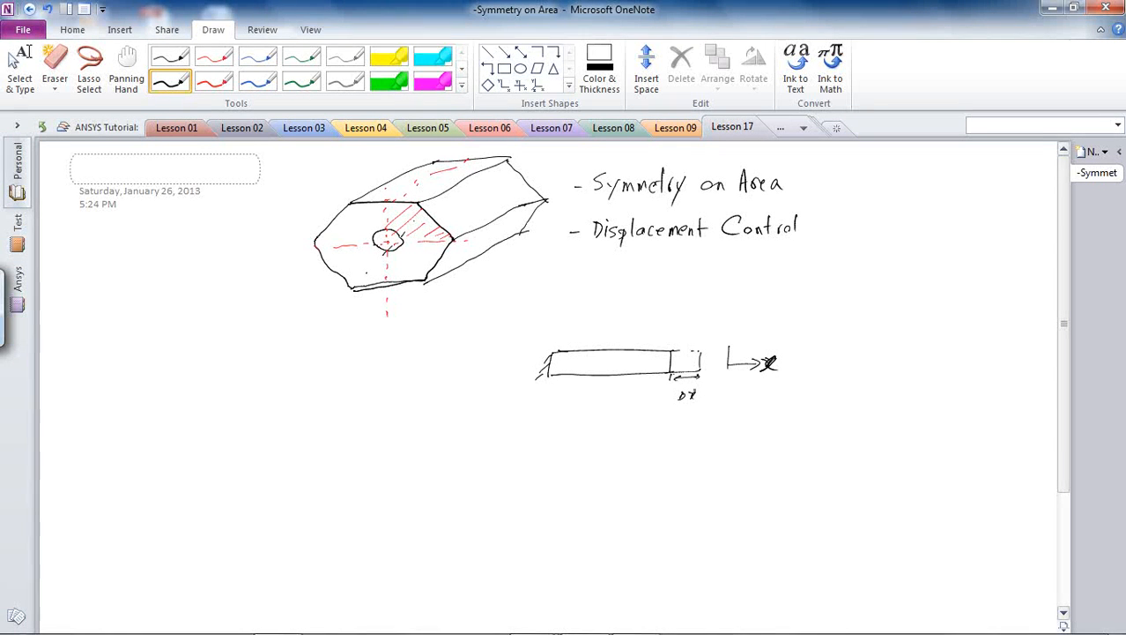
pyautogui.moveTo(553, 352); pyautogui.dragTo(542, 369)
pyautogui.moveTo(549, 366); pyautogui.dragTo(542, 375)
# Step: Label the prism's far end with a displacement in mm, add the list item "Orthogonal", and write "isotropic" beside it
pyautogui.moveTo(512, 248)
pyautogui.mouseDown()
pyautogui.moveTo(534, 254)
pyautogui.moveTo(557, 240)
pyautogui.moveTo(532, 256)
pyautogui.mouseUp()
pyautogui.moveTo(560, 278)
pyautogui.mouseDown()
pyautogui.moveTo(615, 270)
pyautogui.moveTo(690, 281)
pyautogui.mouseUp()
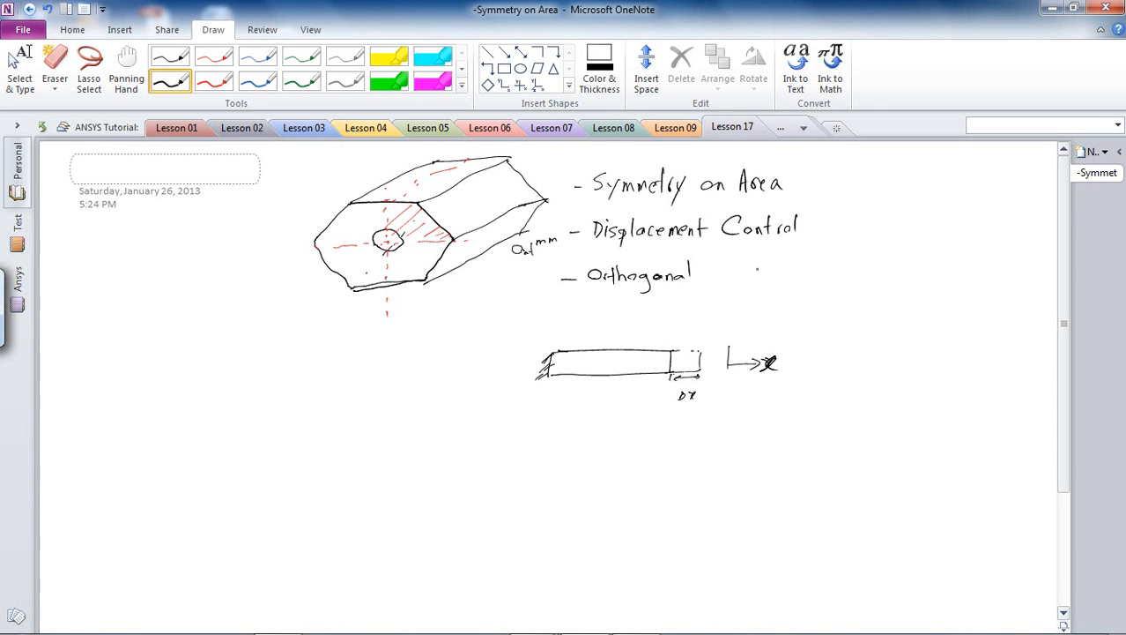
pyautogui.moveTo(760, 264); pyautogui.dragTo(764, 275)
pyautogui.moveTo(779, 269); pyautogui.dragTo(809, 273)
pyautogui.moveTo(812, 271)
pyautogui.mouseDown()
pyautogui.moveTo(814, 288)
pyautogui.moveTo(840, 278)
pyautogui.mouseUp()
# Step: Annotate "Orthogonal" with "Ex, y, z" and "isotropic" with an arrow to "matrix"
pyautogui.moveTo(586, 306); pyautogui.dragTo(591, 312)
pyautogui.moveTo(591, 306)
pyautogui.mouseDown()
pyautogui.moveTo(585, 312)
pyautogui.moveTo(603, 313)
pyautogui.mouseUp()
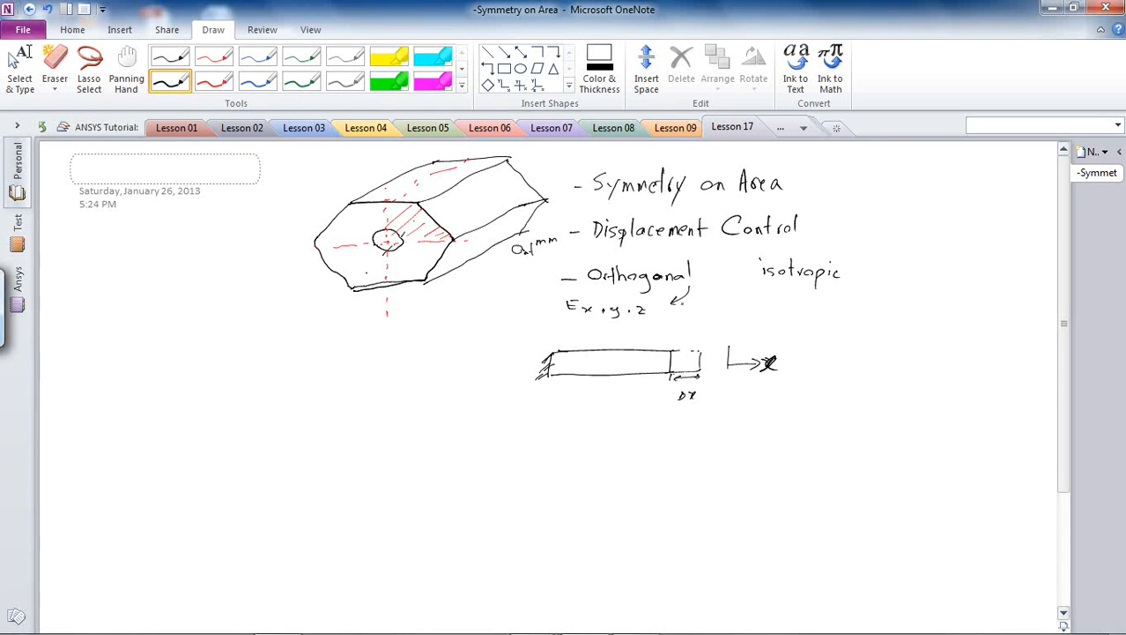
pyautogui.moveTo(794, 294)
pyautogui.mouseDown()
pyautogui.moveTo(797, 305)
pyautogui.moveTo(859, 307)
pyautogui.mouseUp()
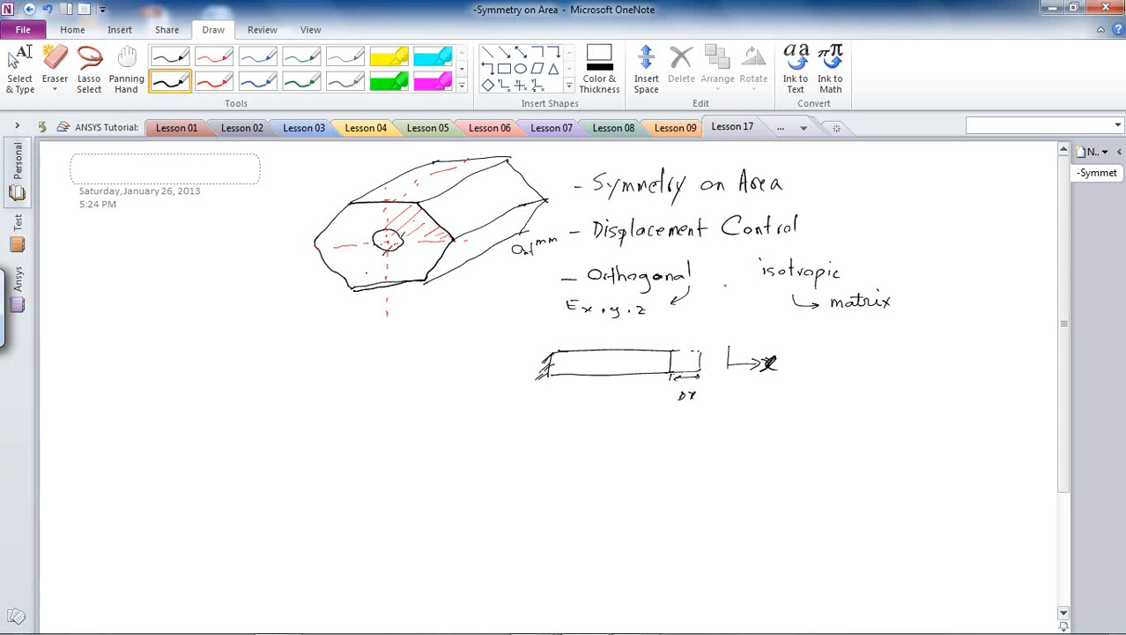
# Step: Switch to ANSYS and limit the interface preferences to the Structural discipline
pyautogui.hotkey('alt', 'Tab')
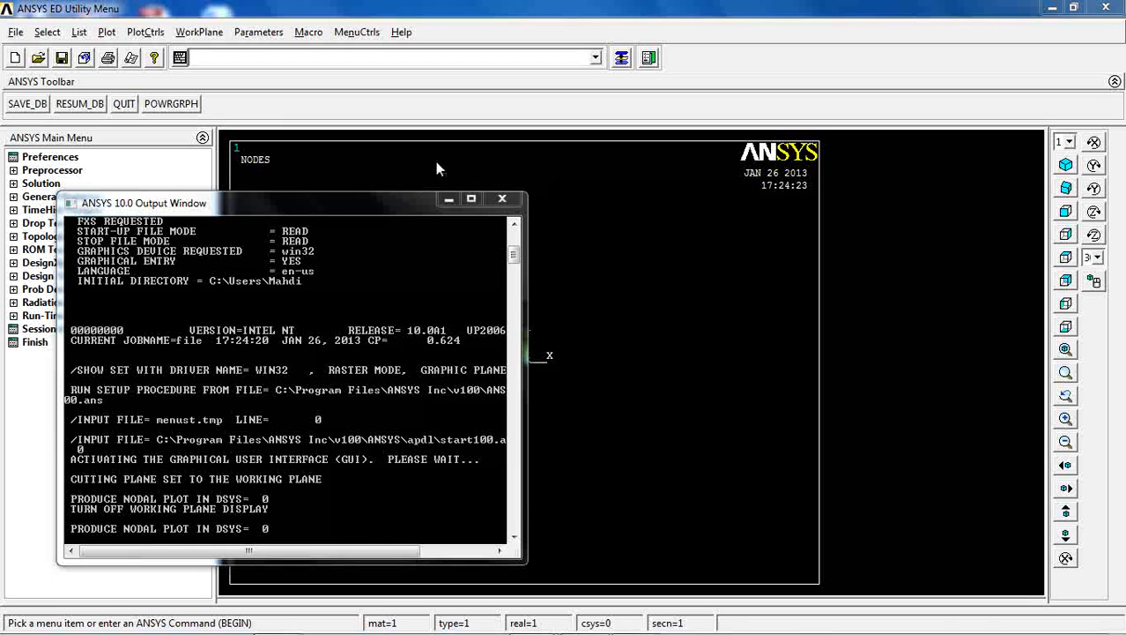
pyautogui.click(429, 18)
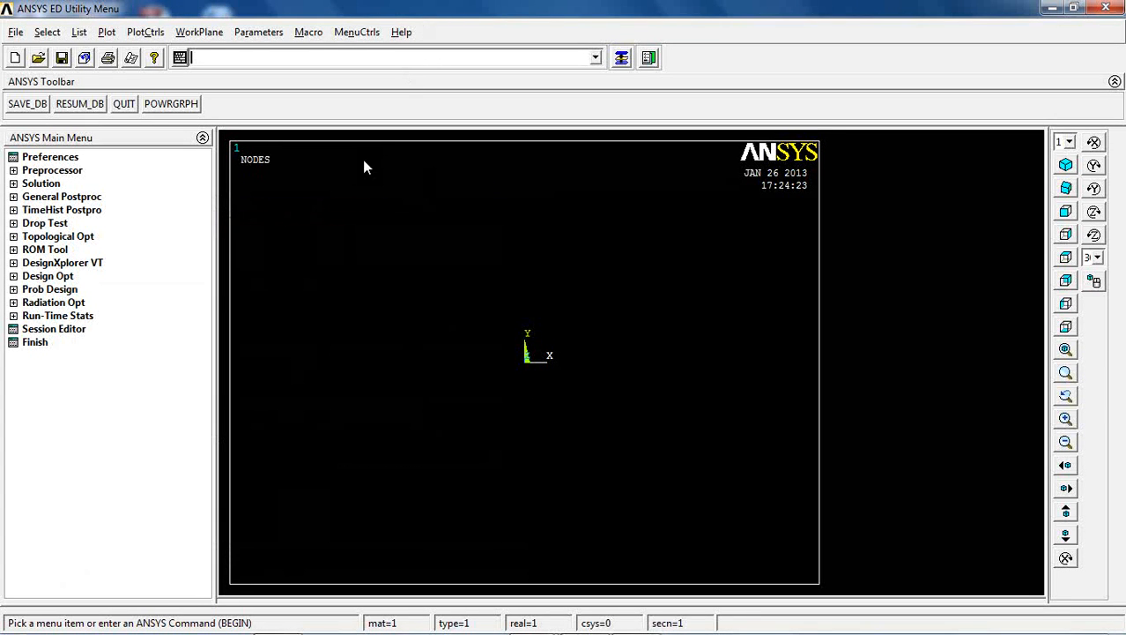
pyautogui.click(54, 157)
pyautogui.click(598, 167)
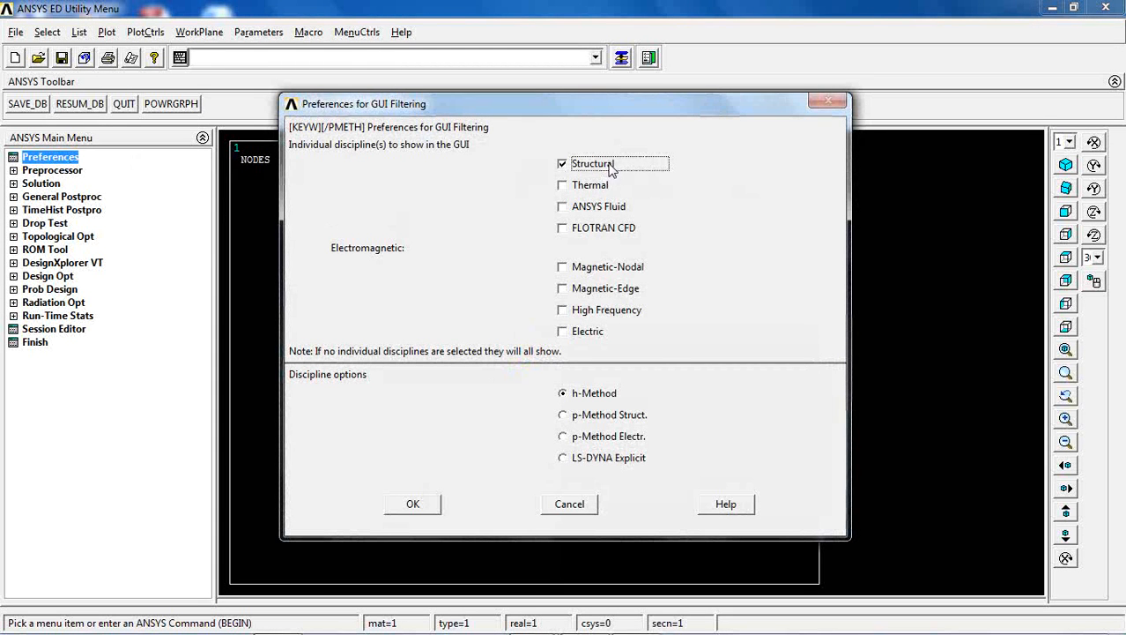
pyautogui.click(424, 503)
# Step: Add the Solid Tet 10node 187 element type as element type 1
pyautogui.click(37, 175)
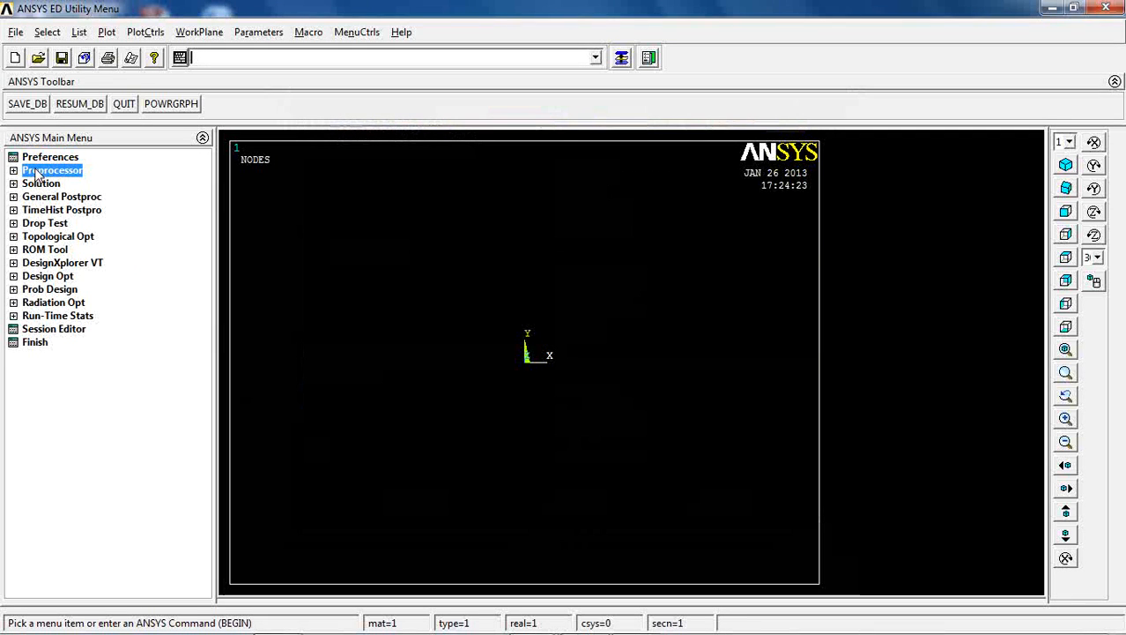
pyautogui.click(53, 184)
pyautogui.click(62, 196)
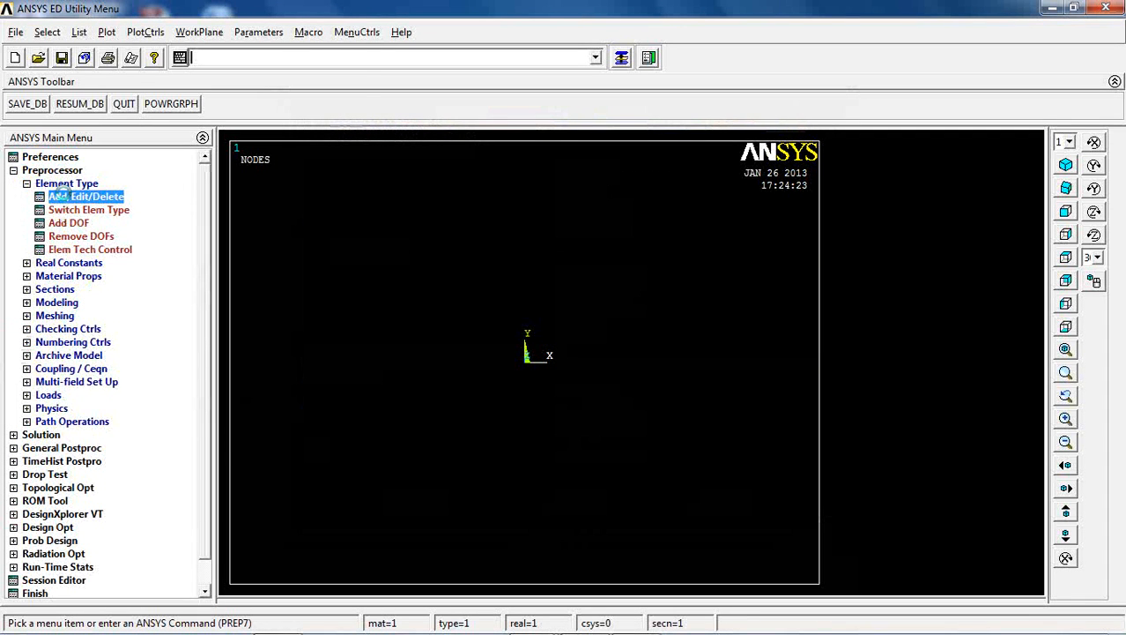
pyautogui.click(108, 381)
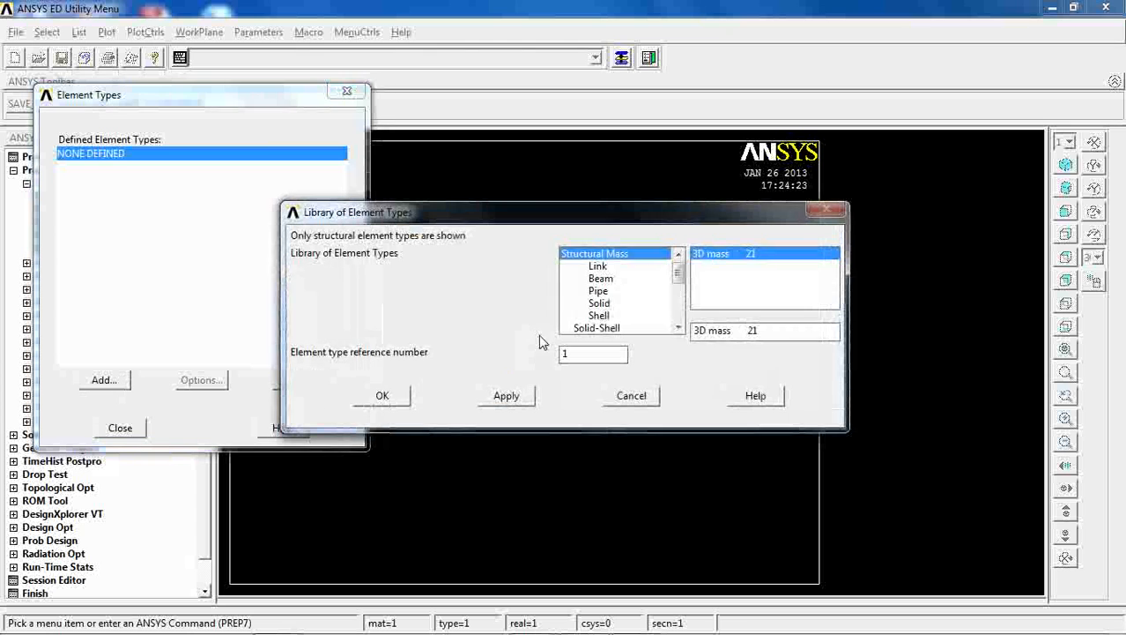
pyautogui.click(599, 302)
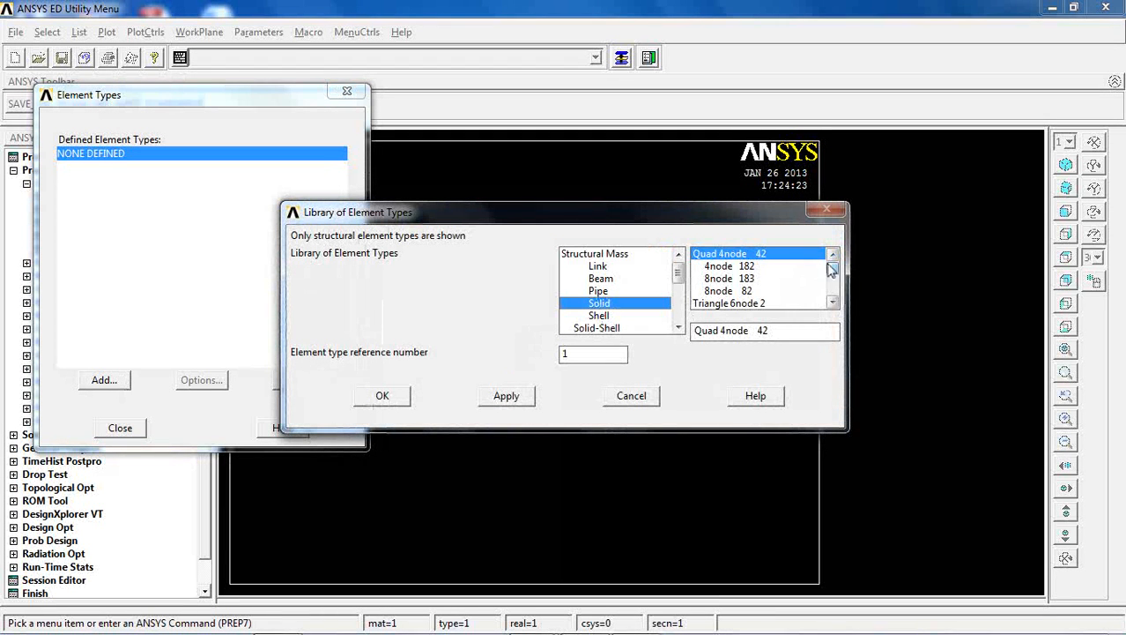
pyautogui.moveTo(831, 269); pyautogui.dragTo(832, 289)
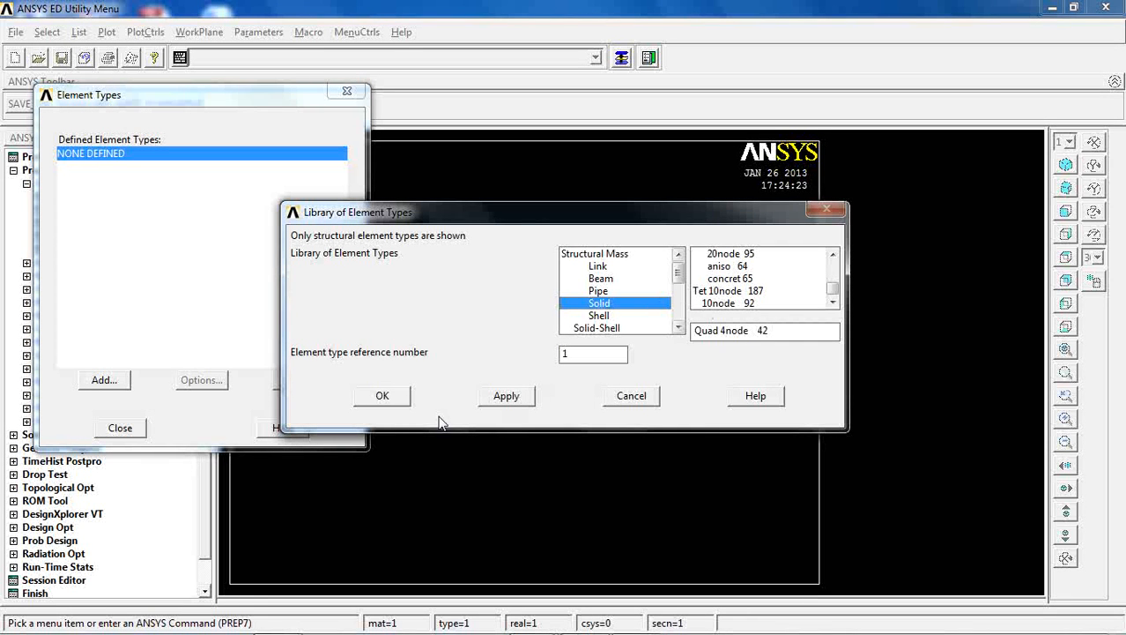
pyautogui.click(712, 292)
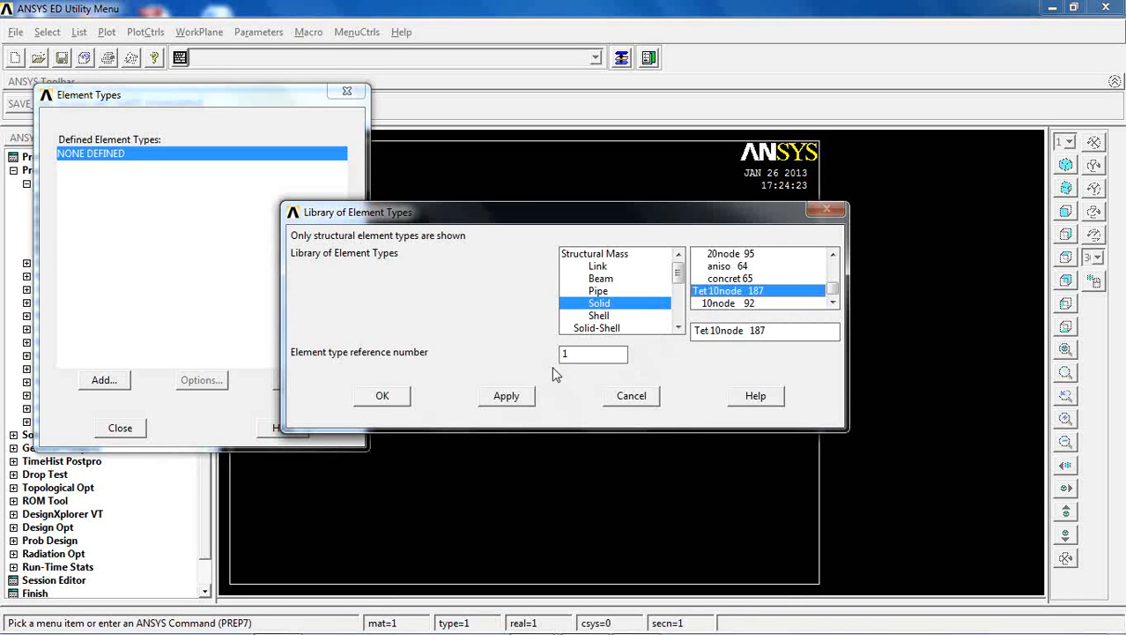
pyautogui.click(402, 404)
pyautogui.click(139, 428)
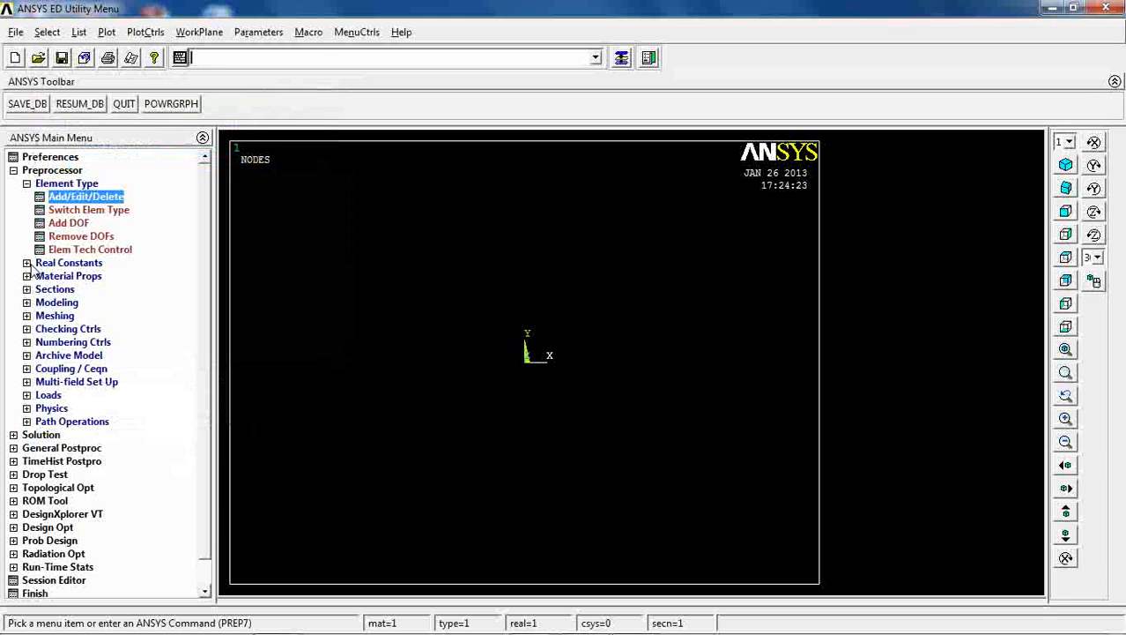
# Step: Define material model 1 as structural linear elastic isotropic with EX 4e10 and PRXY 0.28
pyautogui.click(60, 278)
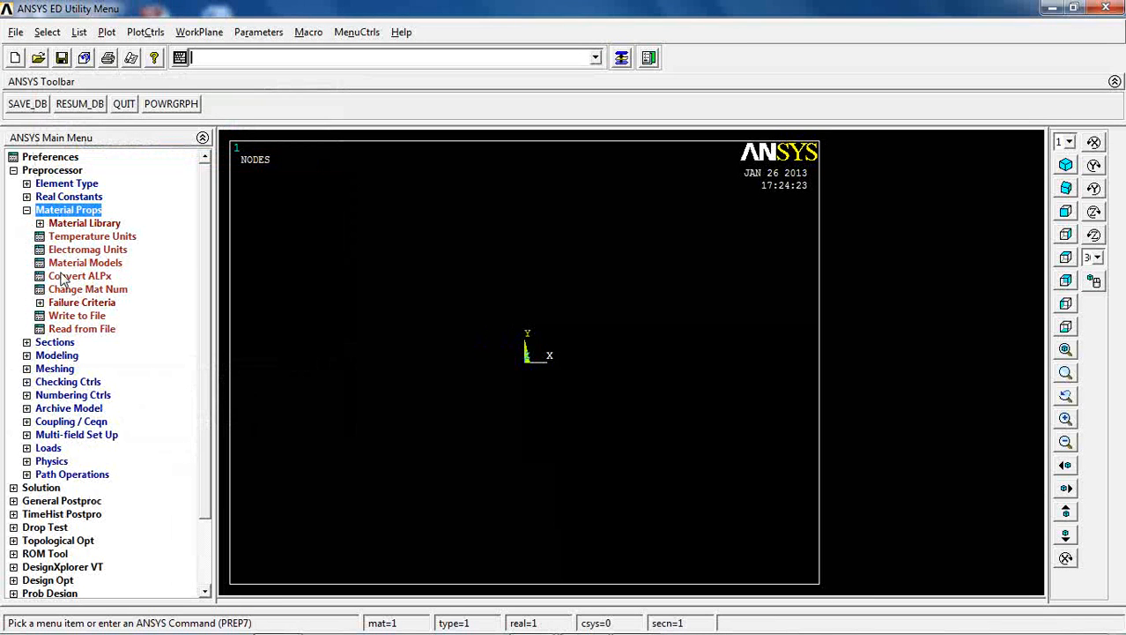
pyautogui.click(81, 263)
pyautogui.click(585, 280)
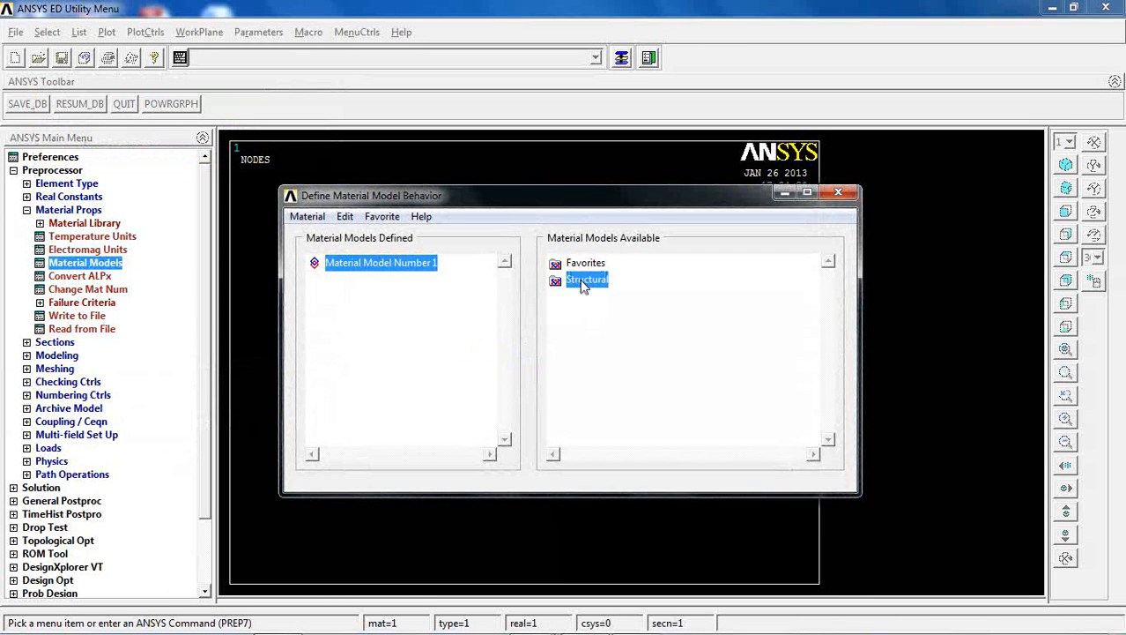
pyautogui.doubleClick(586, 280)
pyautogui.doubleClick(605, 297)
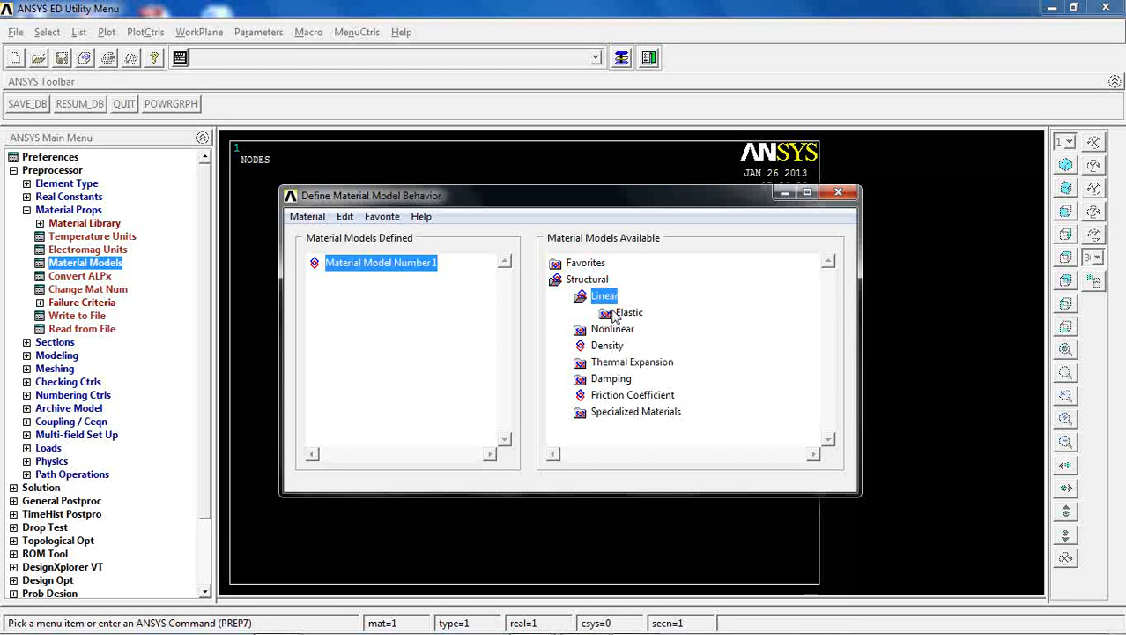
pyautogui.doubleClick(611, 315)
pyautogui.doubleClick(662, 330)
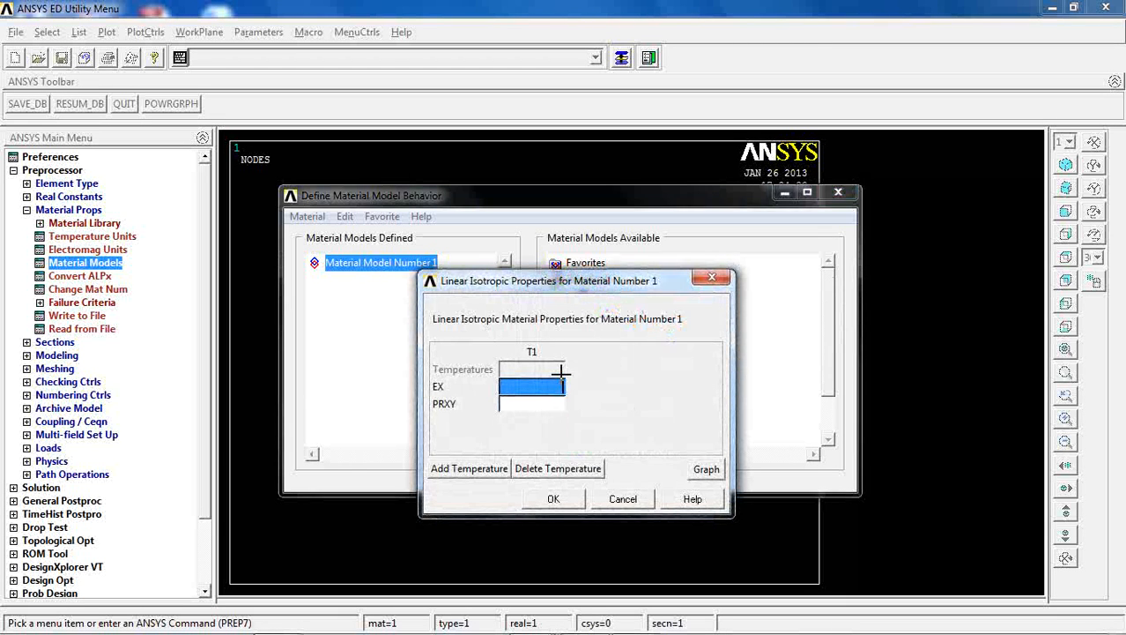
pyautogui.moveTo(575, 293); pyautogui.dragTo(373, 228)
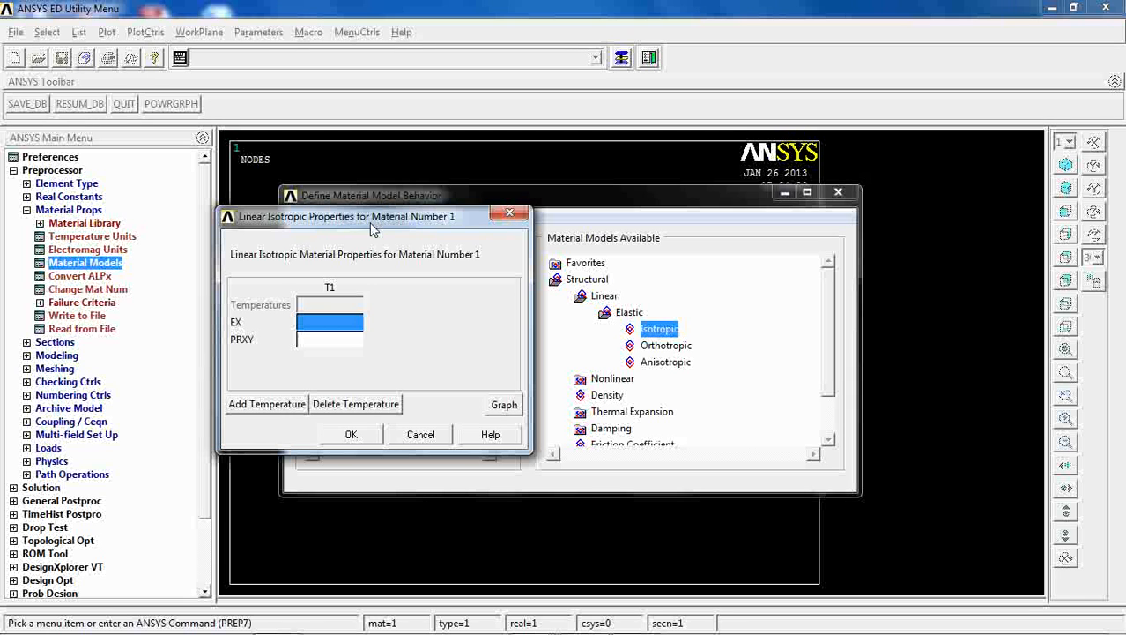
pyautogui.write('4e1')
pyautogui.write('10')
pyautogui.press('Tab')
pyautogui.write('0.2')
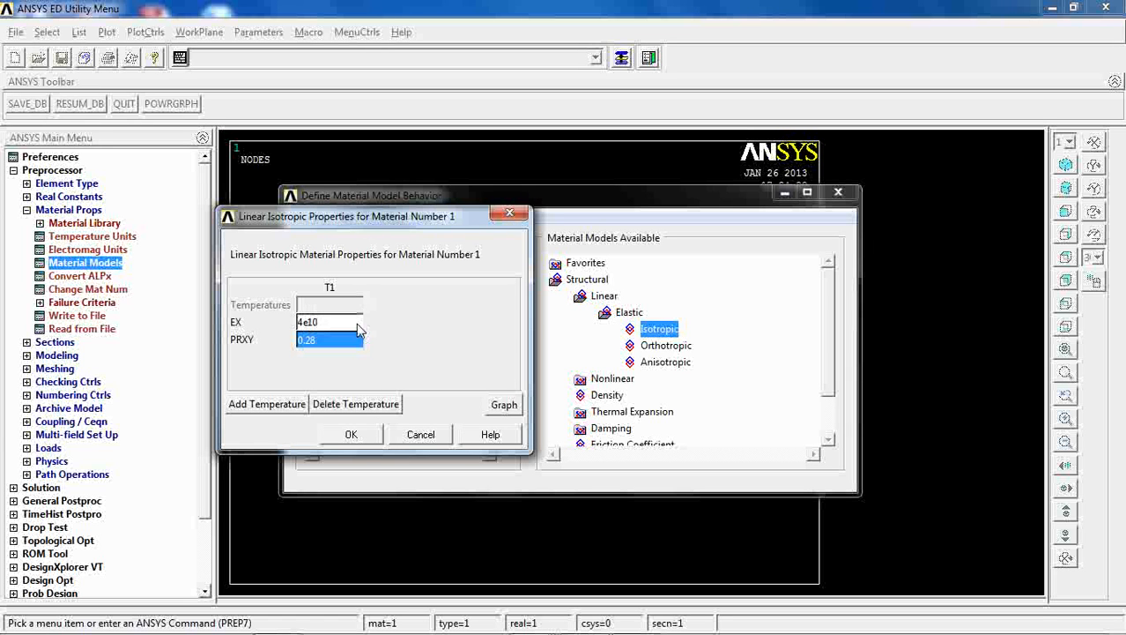
pyautogui.click(352, 434)
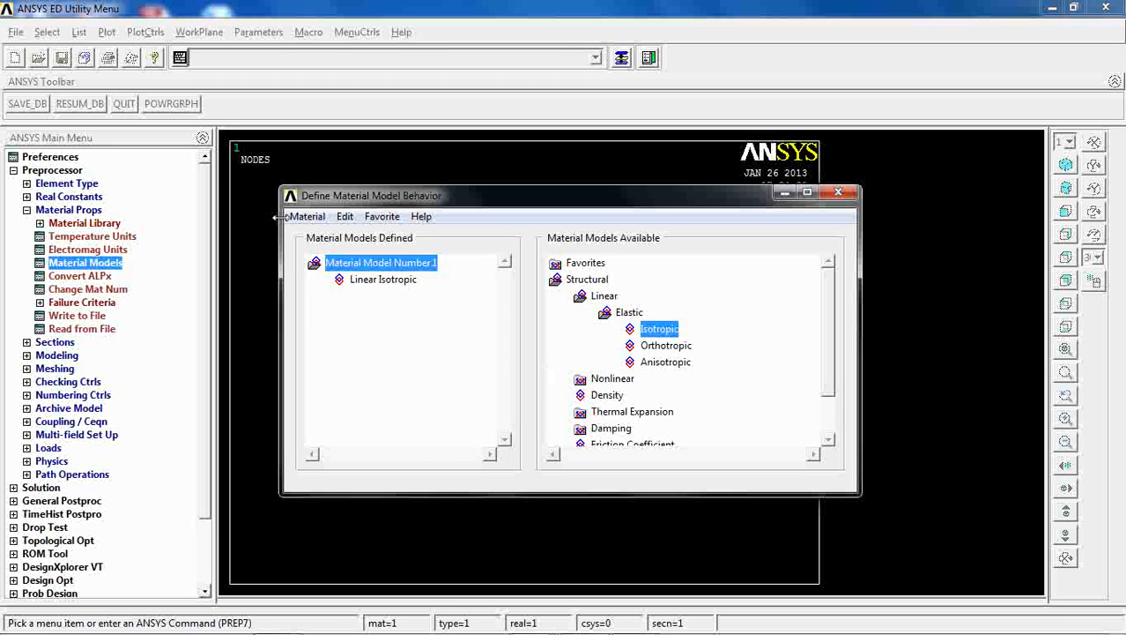
# Step: Add a new material model with ID 2
pyautogui.click(304, 217)
pyautogui.click(319, 235)
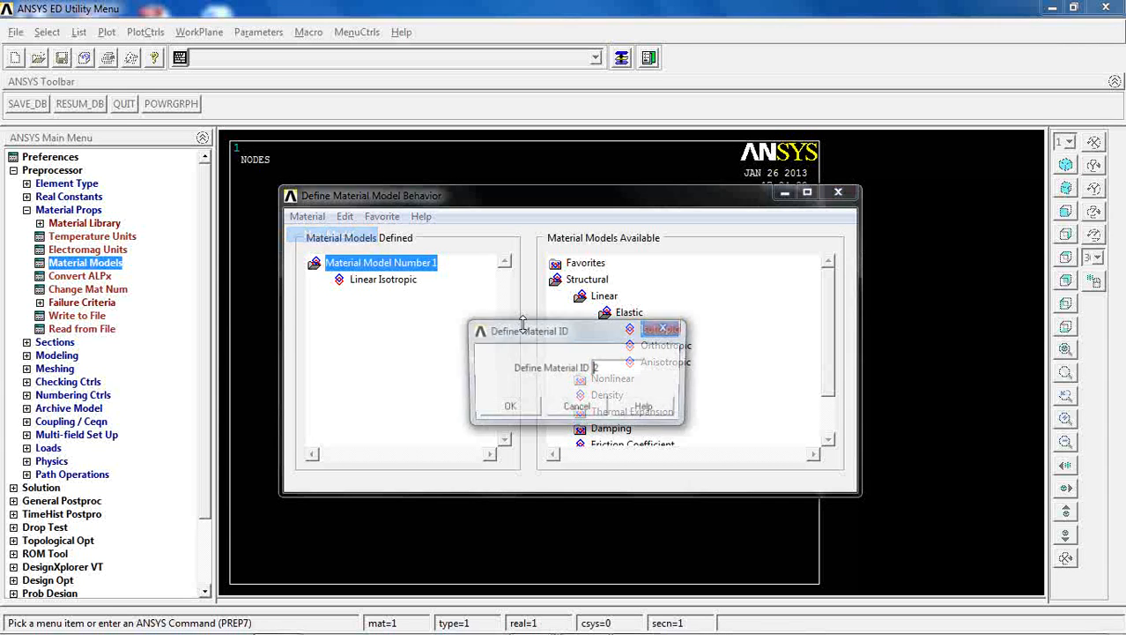
pyautogui.click(505, 408)
# Step: Open the structural linear elastic orthotropic properties for material model 2
pyautogui.doubleClick(629, 312)
pyautogui.doubleClick(644, 345)
pyautogui.moveTo(576, 209); pyautogui.dragTo(709, 152)
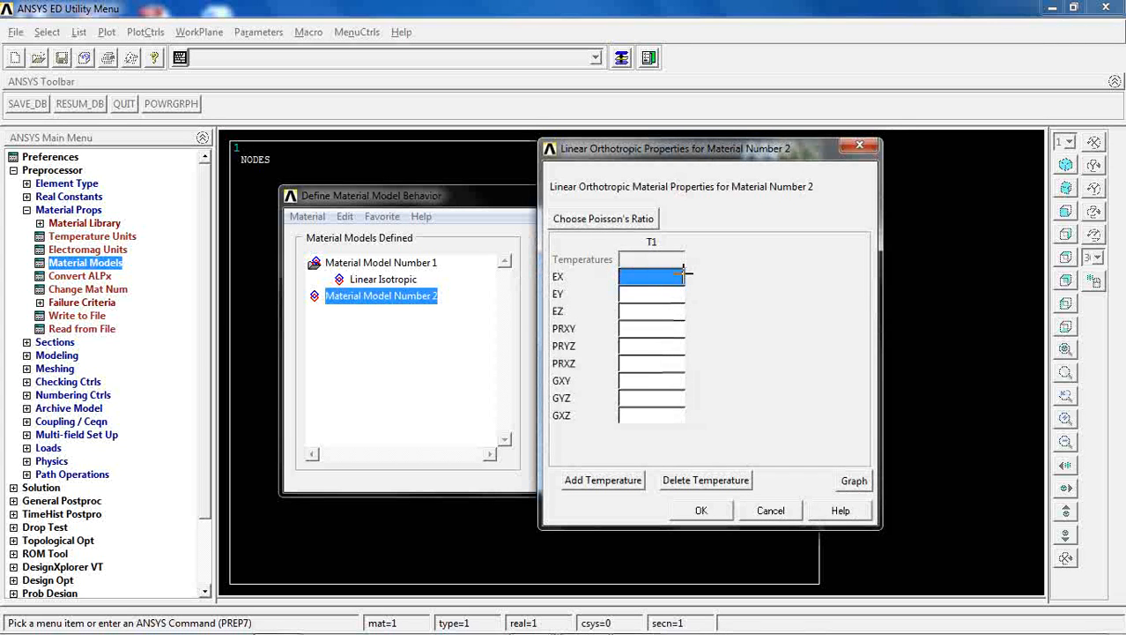
pyautogui.write('2.3e11')
pyautogui.press('Tab')
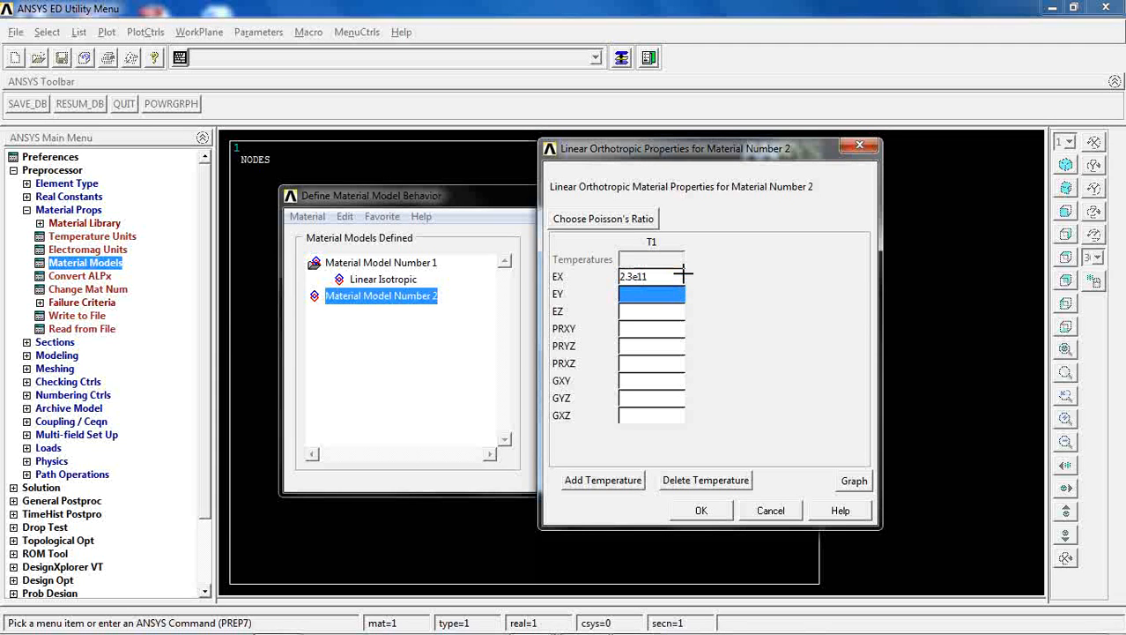
pyautogui.write('9')
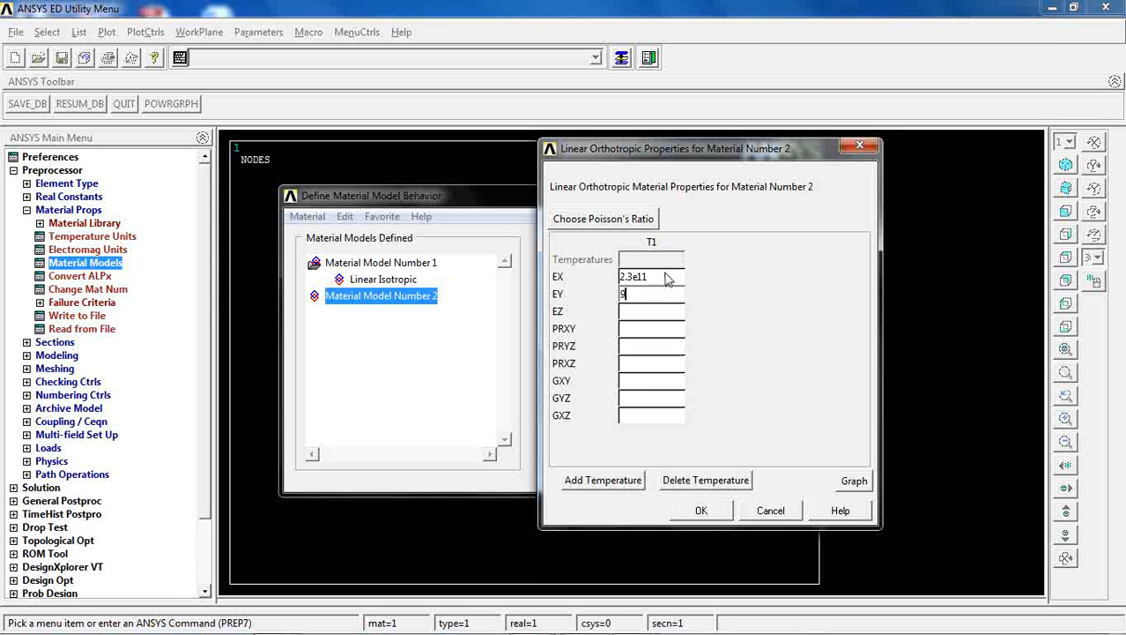
# Step: Set material 2's elastic moduli to 9e9 for EX and EY and 2.3e11 for EZ
pyautogui.click(665, 279)
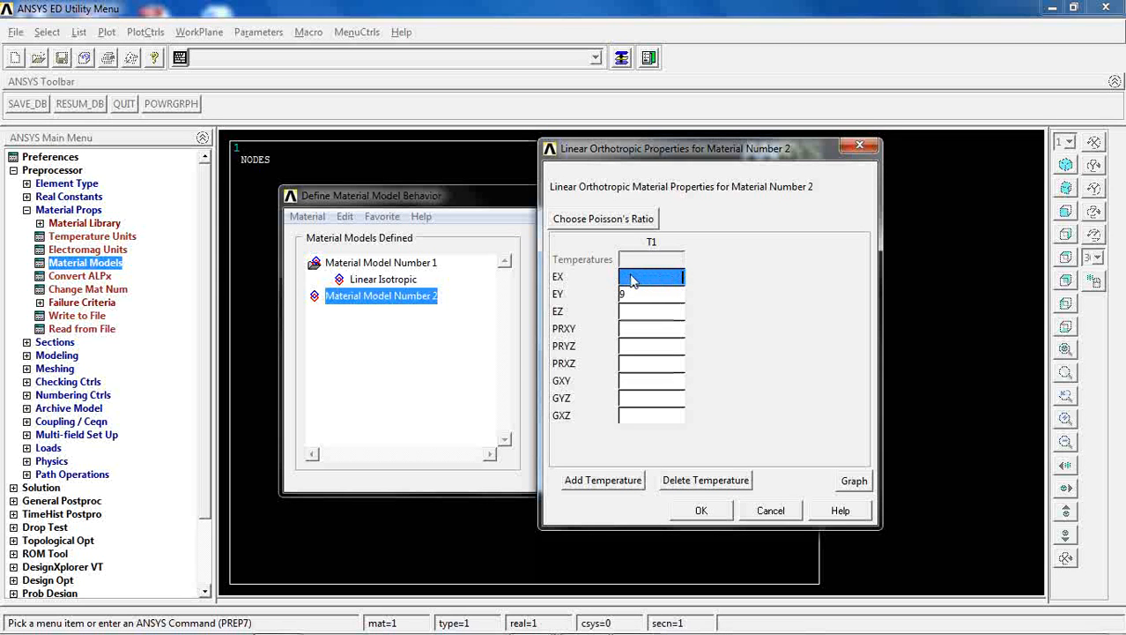
pyautogui.write('9e9')
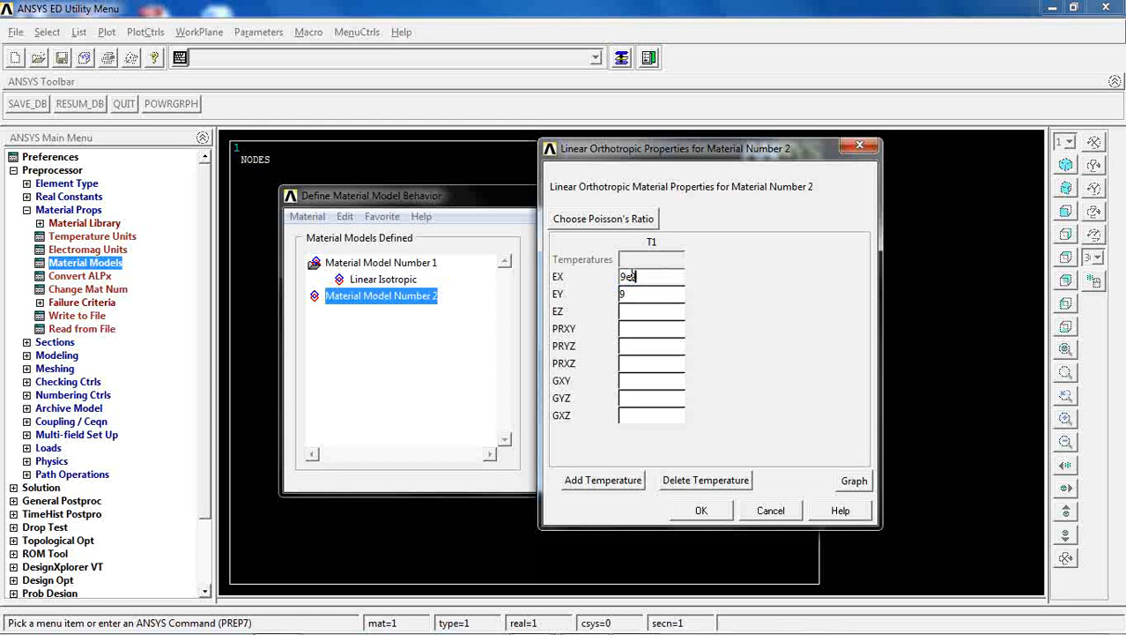
pyautogui.press('Tab')
pyautogui.write('.9')
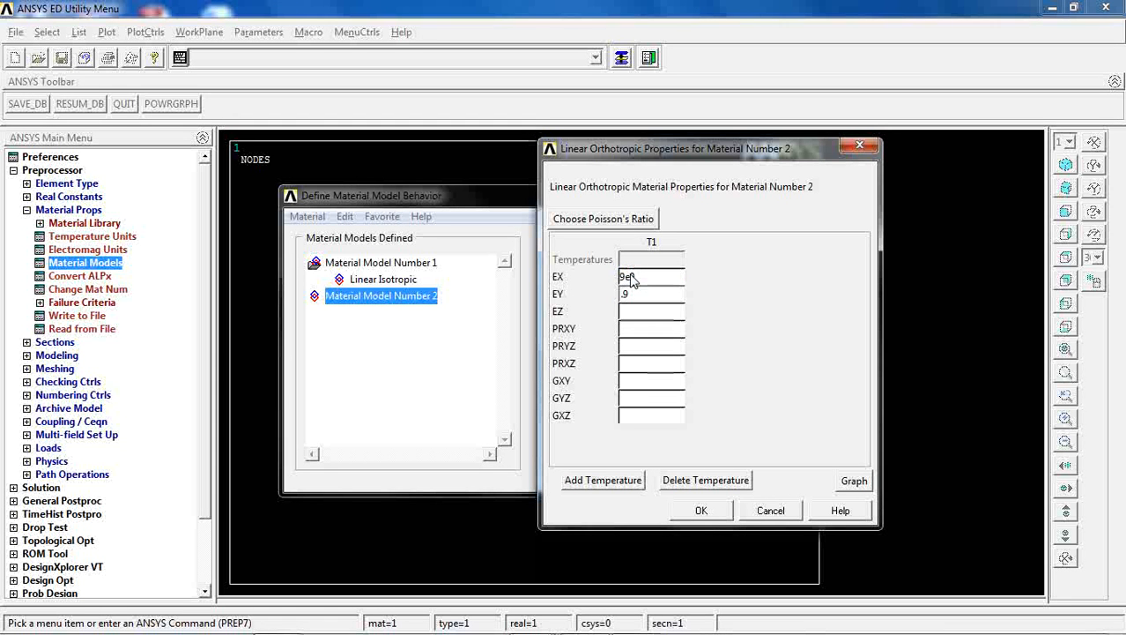
pyautogui.write('9')
pyautogui.write('.9')
pyautogui.write('e9')
pyautogui.press('Tab')
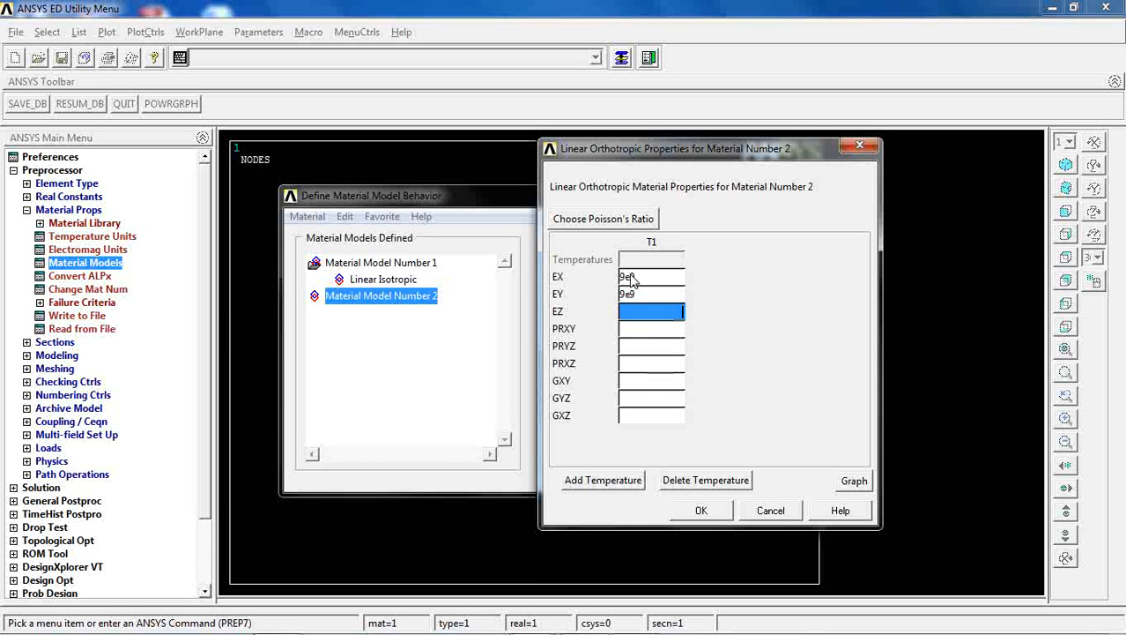
pyautogui.write('2.3e11')
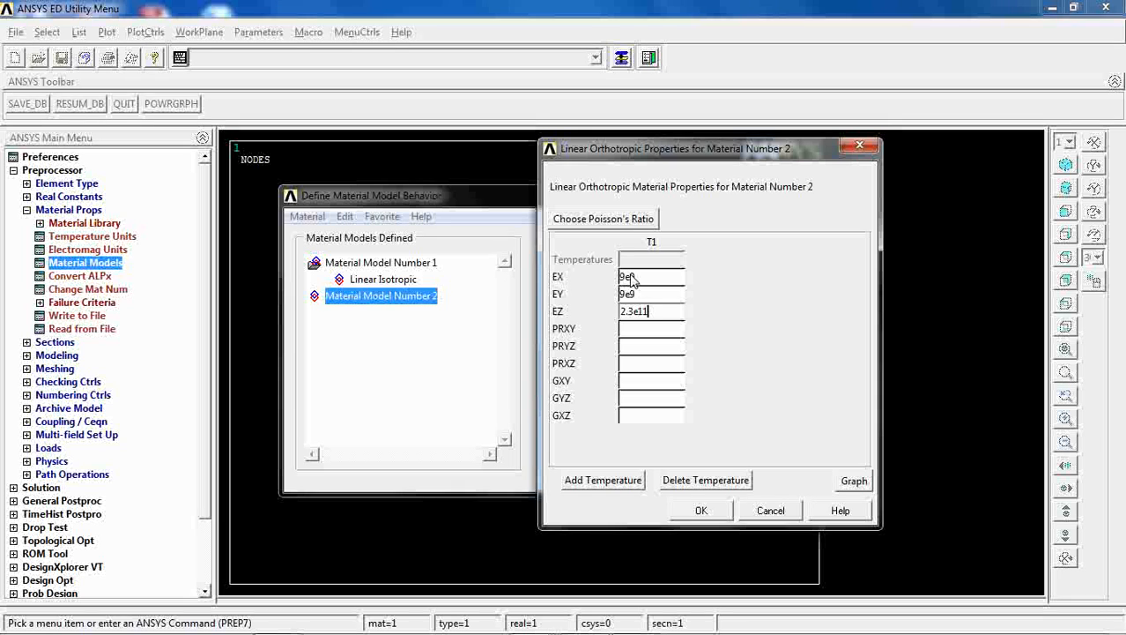
# Step: Set material 2's Poisson's ratios PRXY, PRYZ and PRXZ to 0.27
pyautogui.press('Tab')
pyautogui.write('0.27')
pyautogui.press('Tab')
pyautogui.write('0.27')
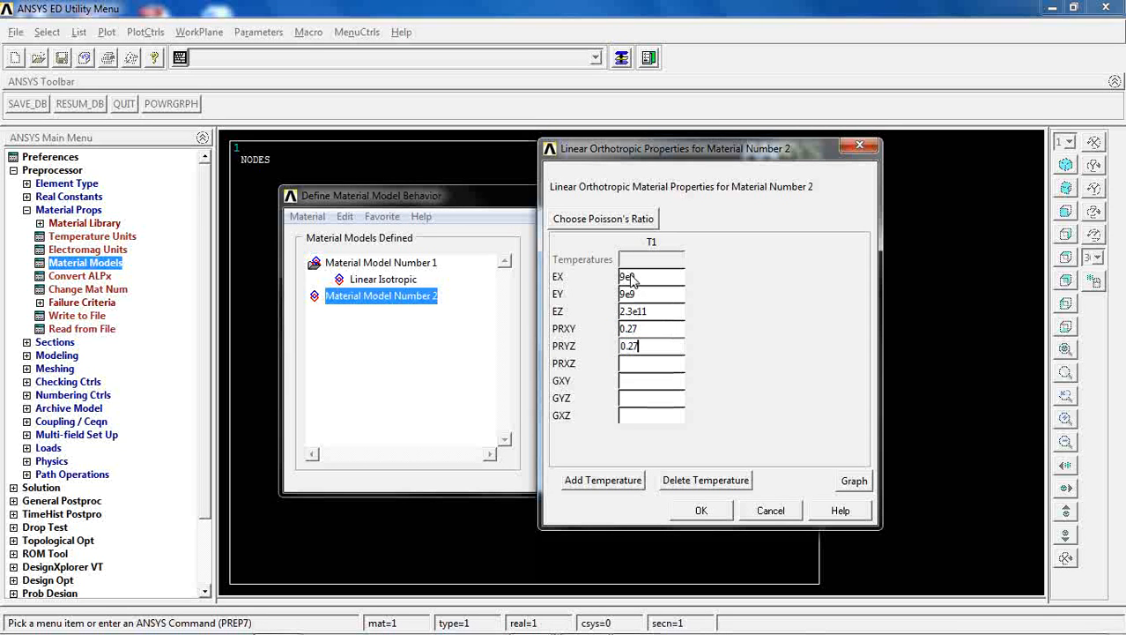
pyautogui.press('Tab')
pyautogui.write('.27')
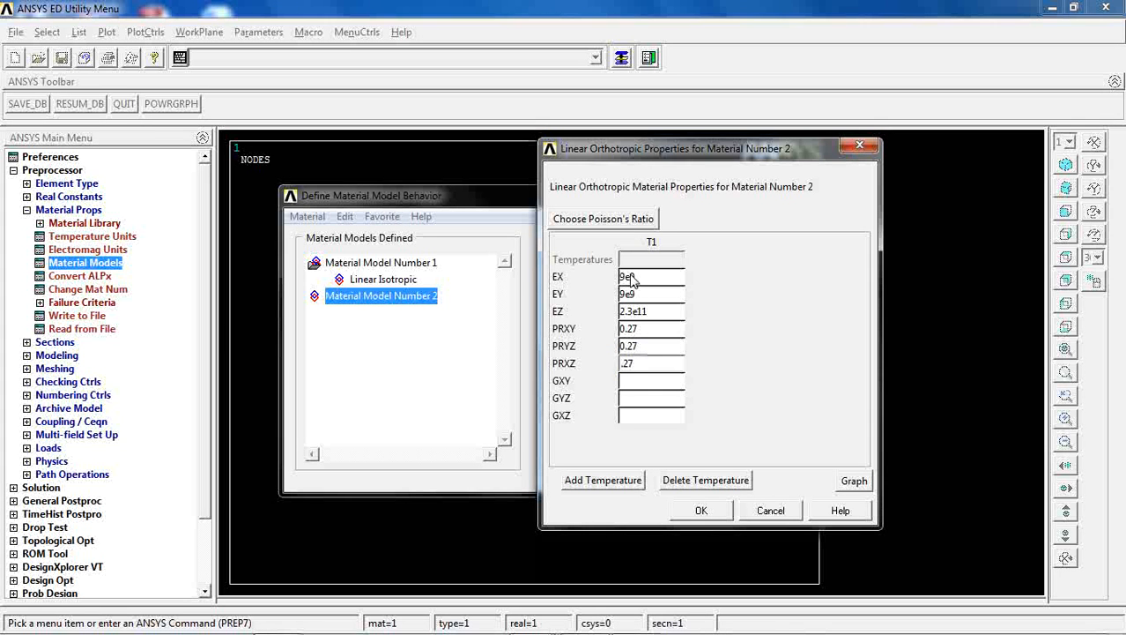
# Step: Set shear modulus GXY to 9e9/2.54 and both GYZ and GXZ to 2.3e11/2.54, and finish the material definitions
pyautogui.press('Tab')
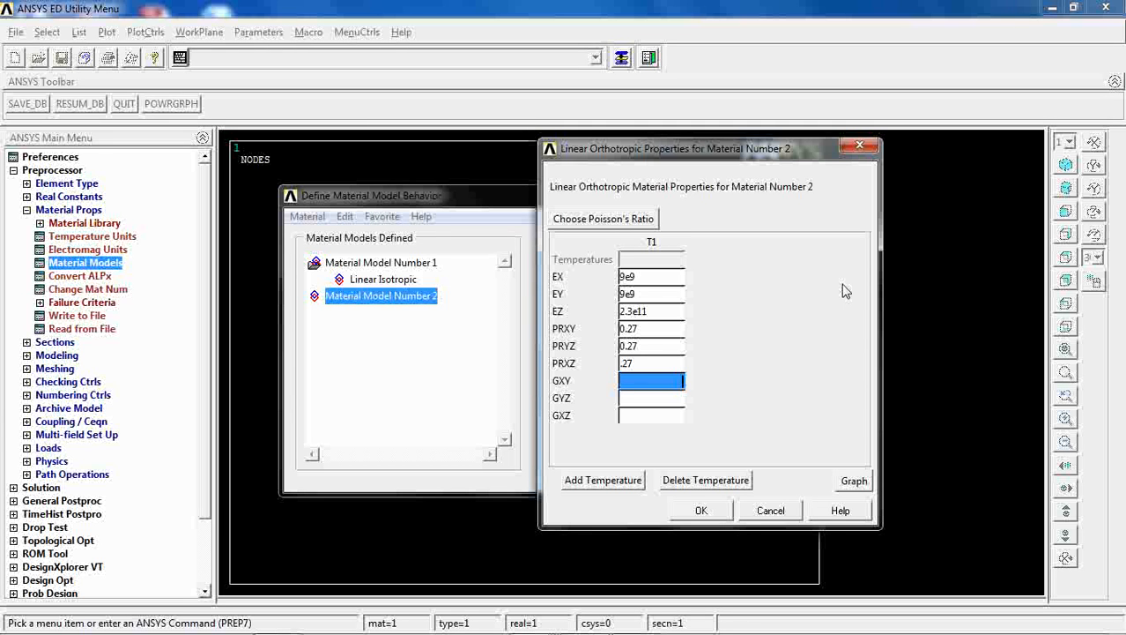
pyautogui.write('9e9/')
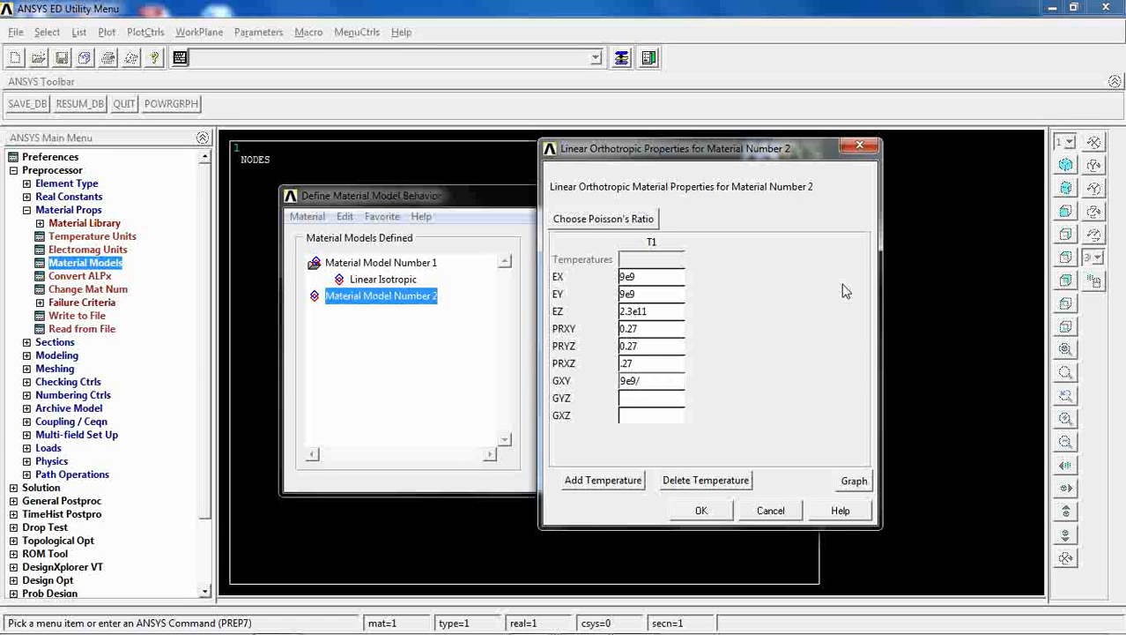
pyautogui.write('2.54')
pyautogui.press('Tab')
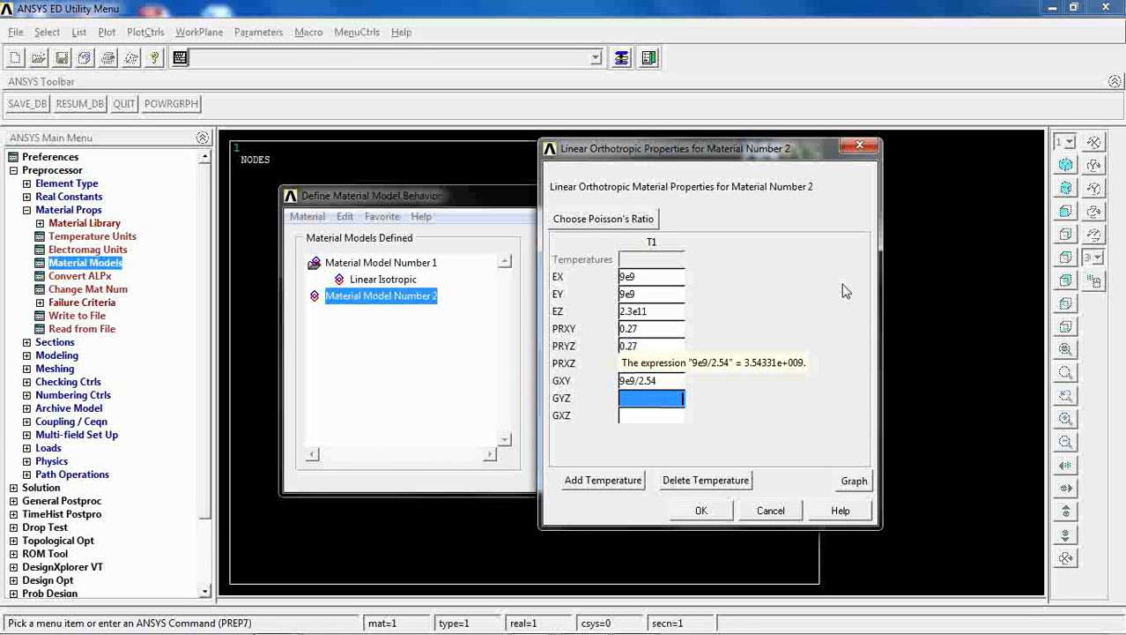
pyautogui.write('2.3e11/2.54')
pyautogui.press('Tab')
pyautogui.write('2.3')
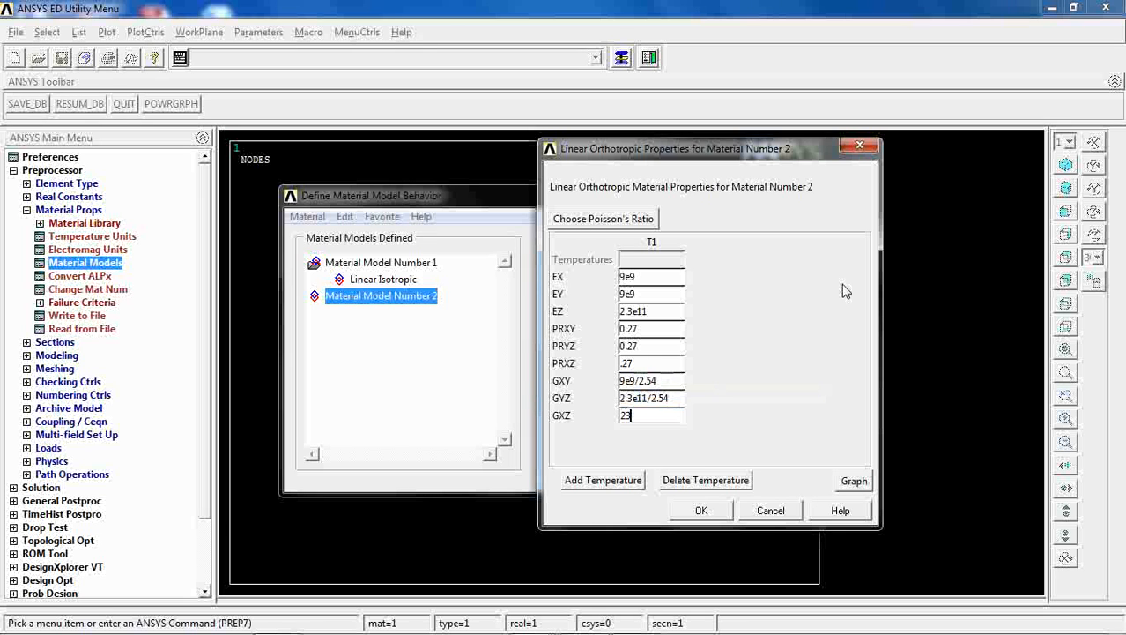
pyautogui.write('e11/2.54')
pyautogui.press('Return')
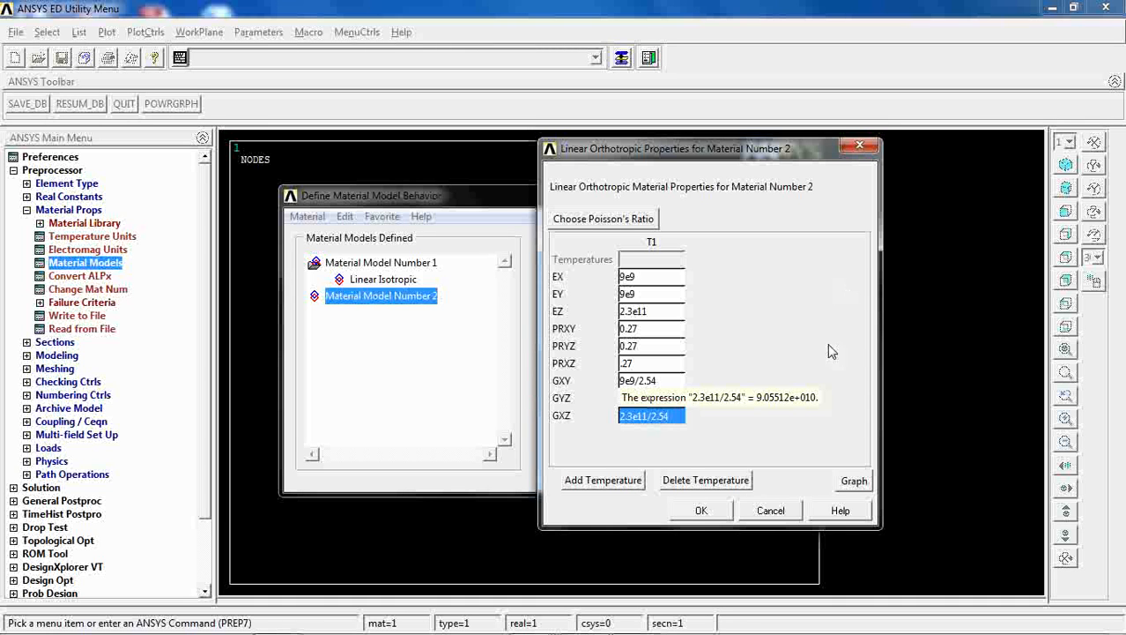
pyautogui.click(686, 517)
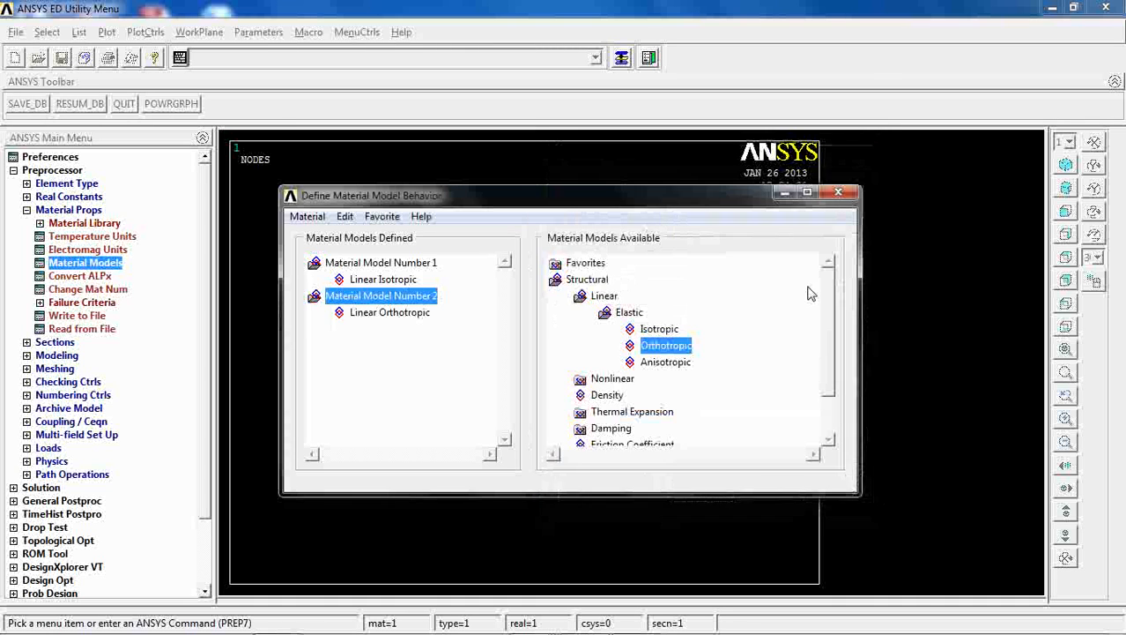
pyautogui.click(846, 197)
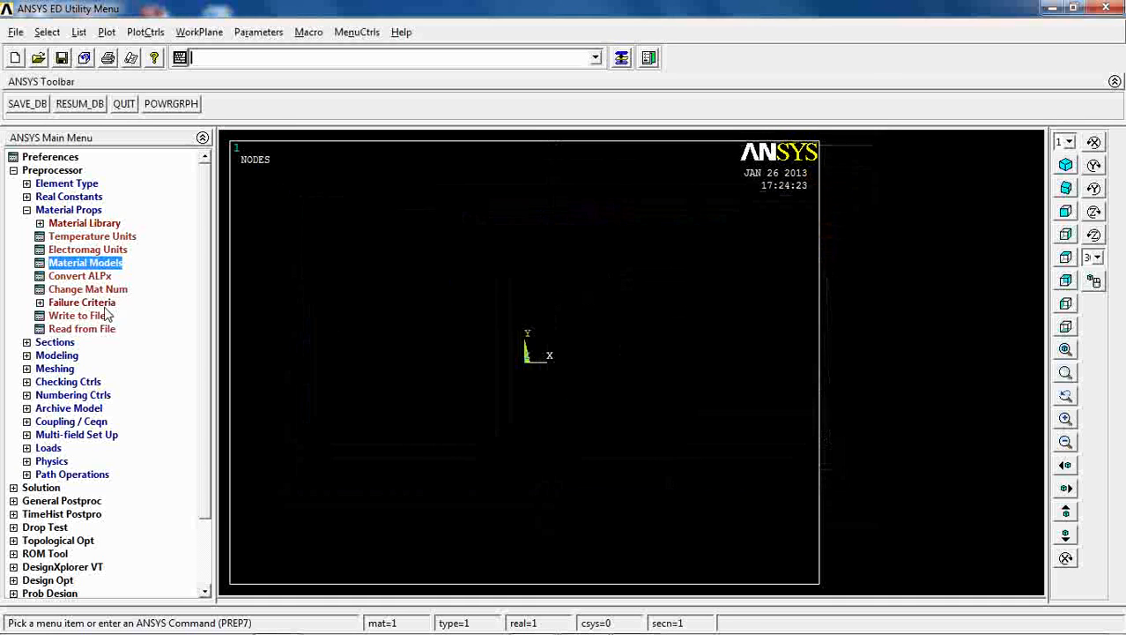
# Step: Create a hexagonal area centred at WP X 0, WP Y 0 with radius 0.1
pyautogui.click(53, 210)
pyautogui.click(54, 236)
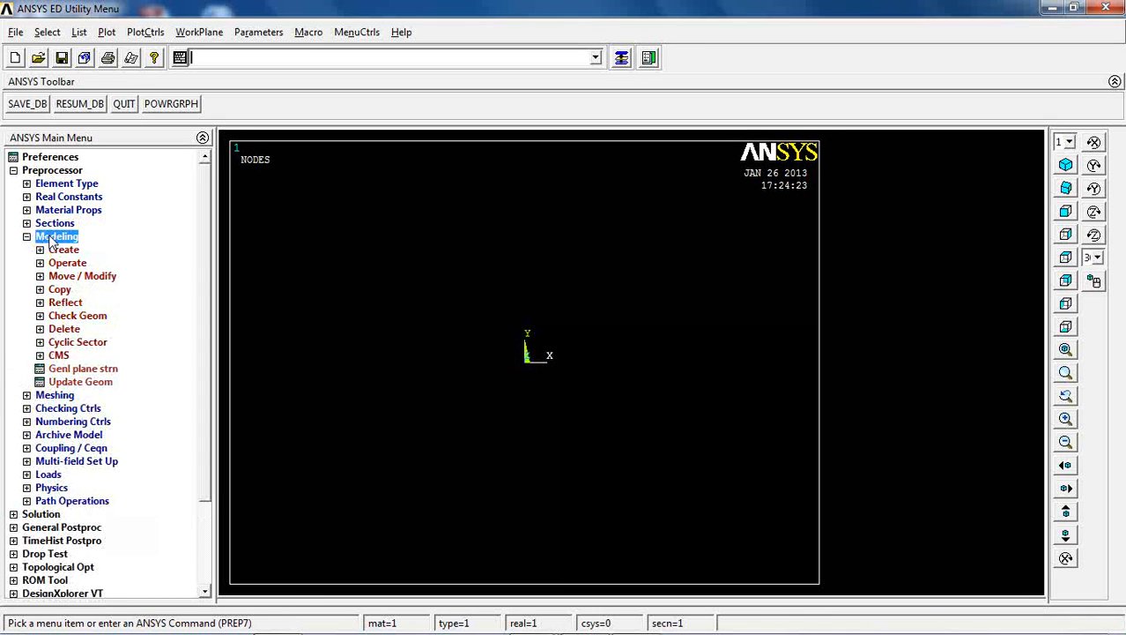
pyautogui.click(62, 250)
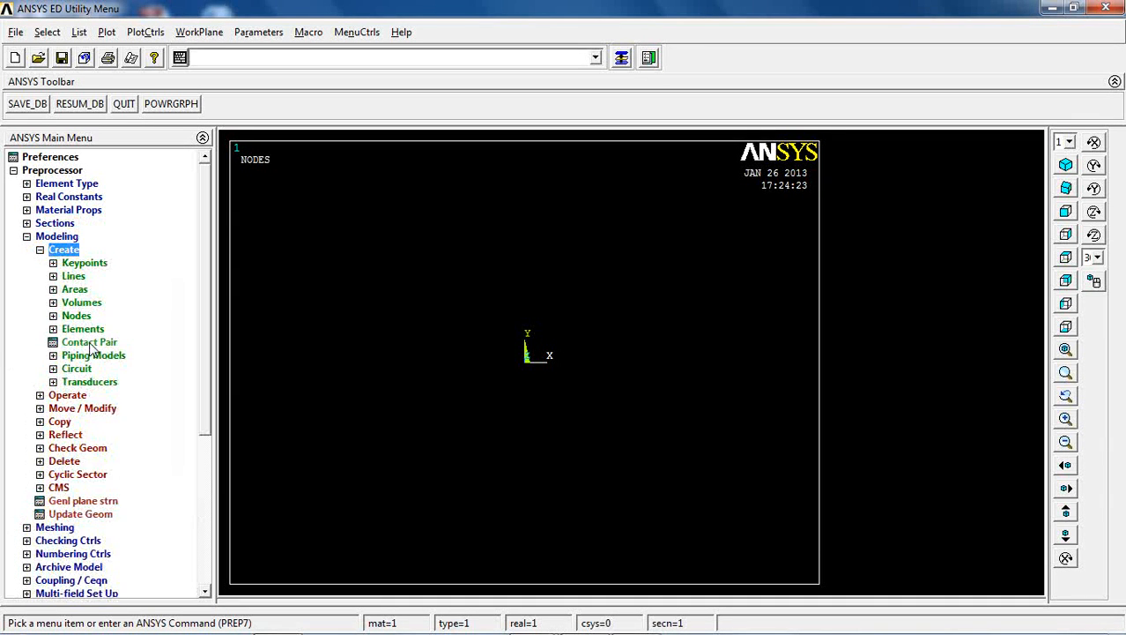
pyautogui.click(74, 289)
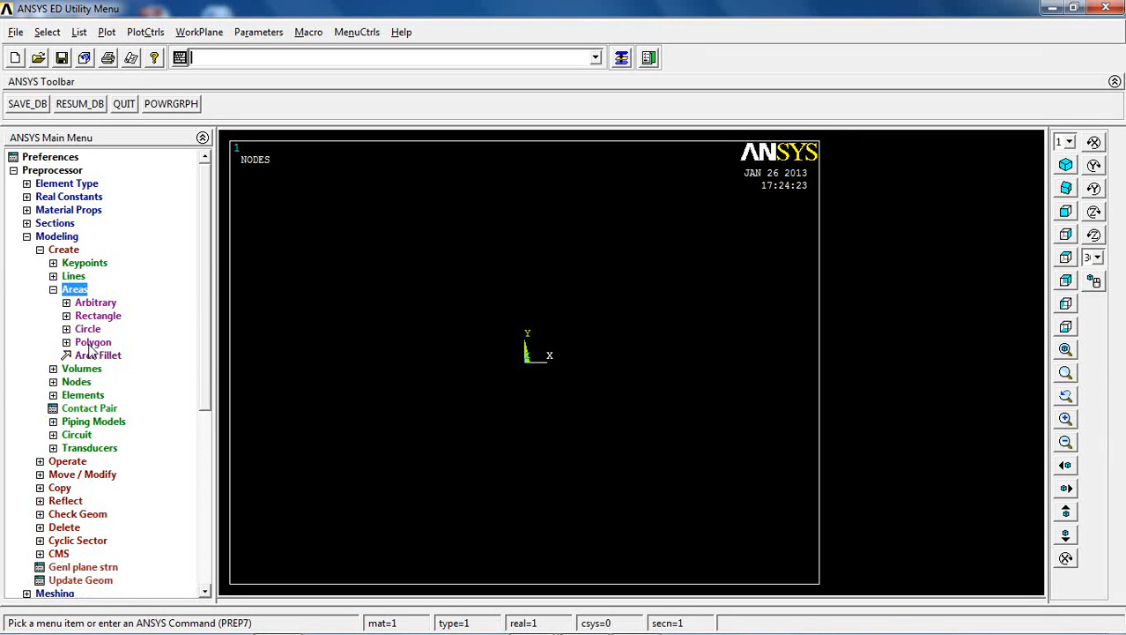
pyautogui.click(95, 342)
pyautogui.click(113, 396)
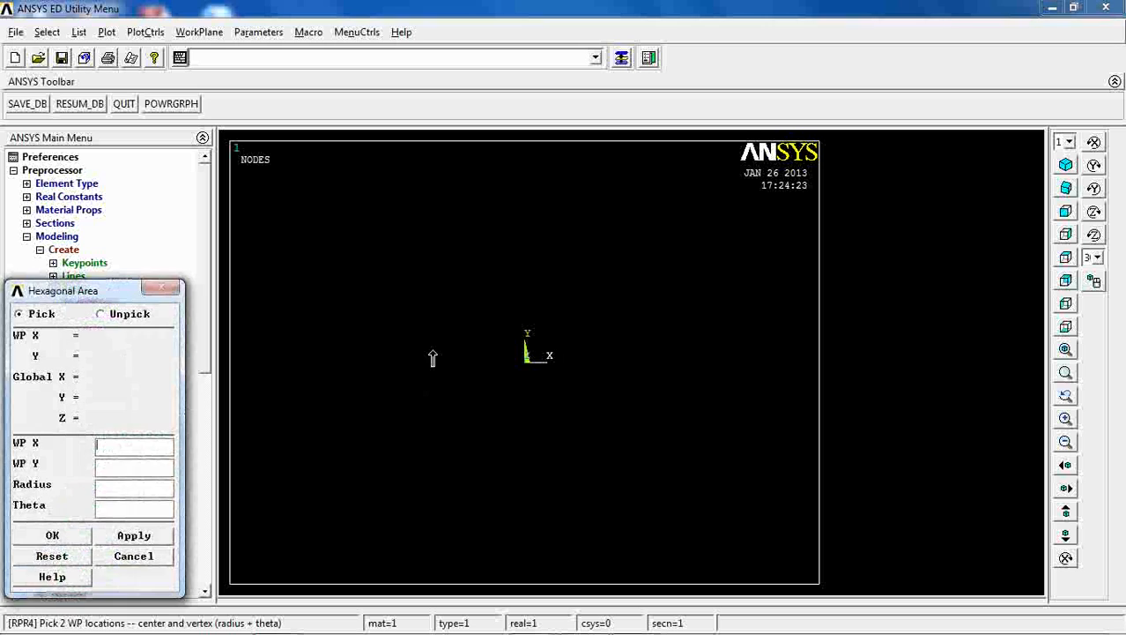
pyautogui.write('0')
pyautogui.press('Tab')
pyautogui.write('0')
pyautogui.click(181, 355)
pyautogui.write('0.1')
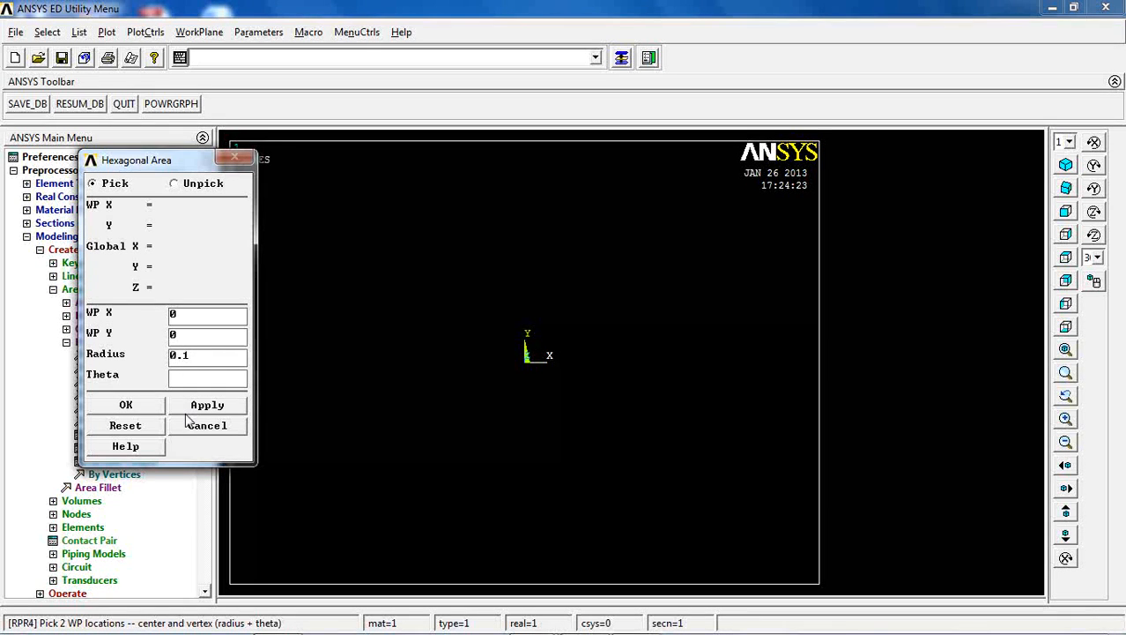
pyautogui.click(141, 409)
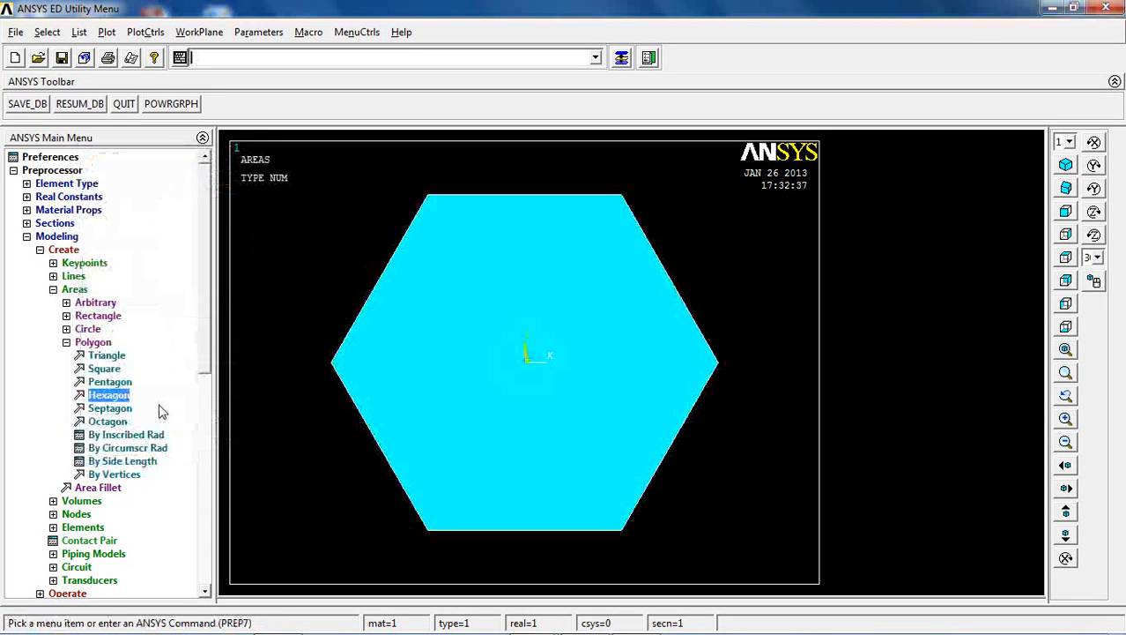
# Step: Delete only the hexagon's area, without its boundary lines and keypoints
pyautogui.click(66, 342)
pyautogui.click(53, 290)
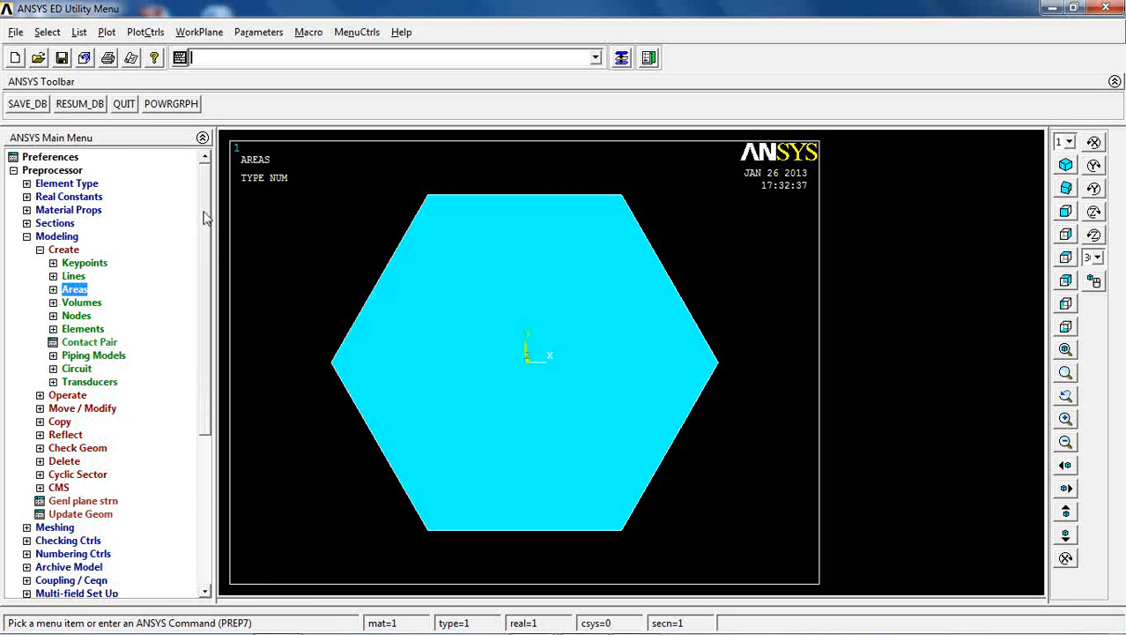
pyautogui.scroll(-3, 200, 279)
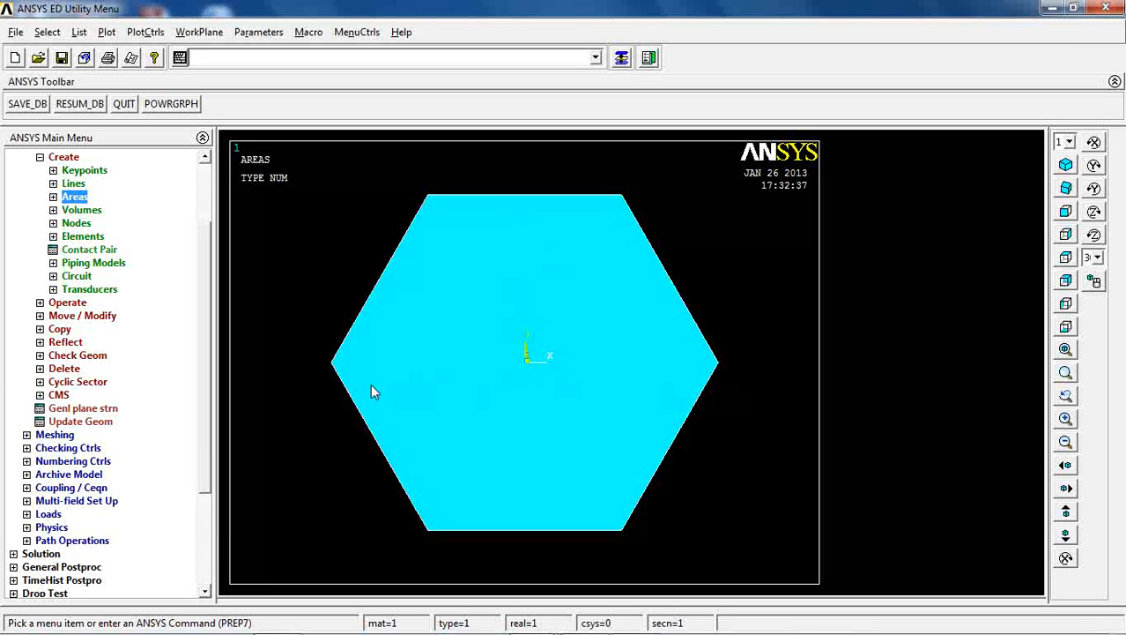
pyautogui.click(61, 368)
pyautogui.click(86, 302)
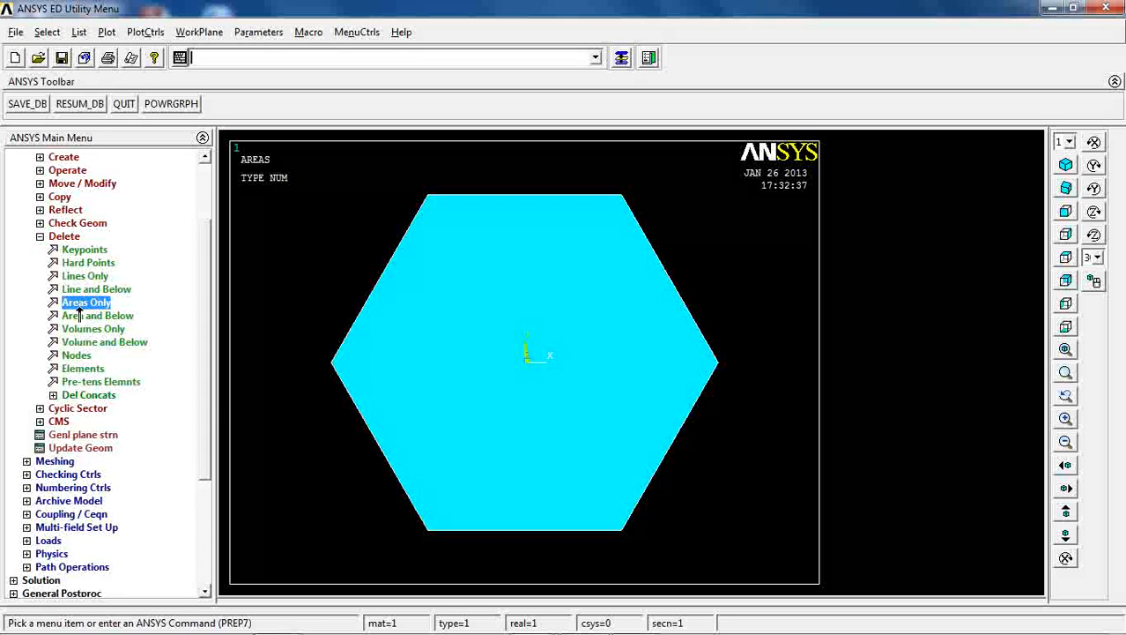
pyautogui.click(419, 415)
pyautogui.click(55, 573)
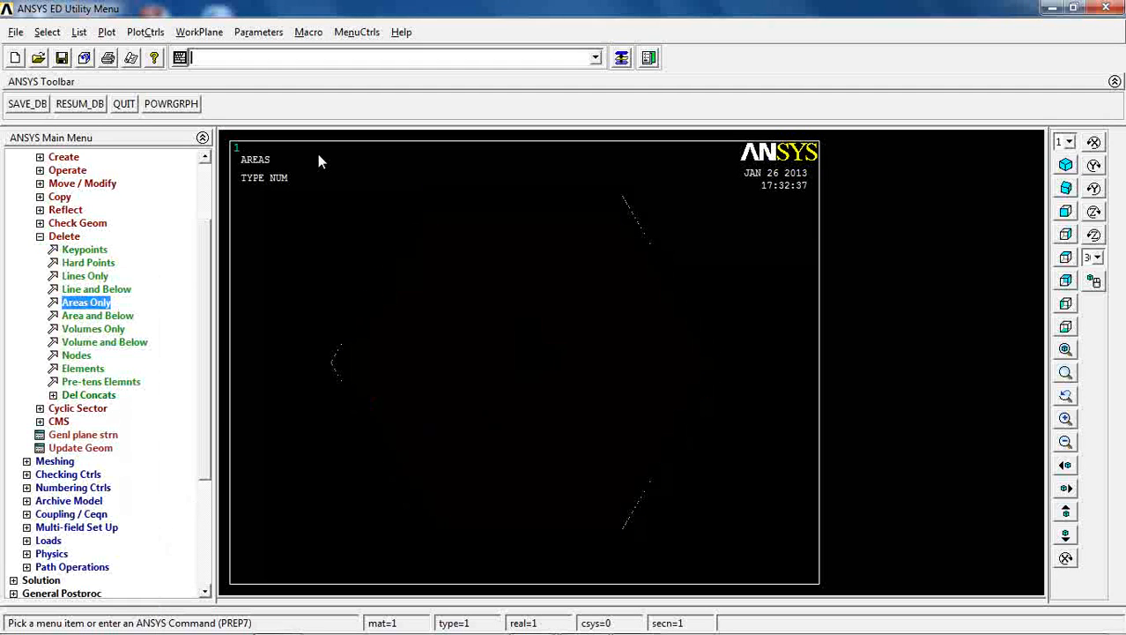
# Step: Plot the hexagon's lines and turn on keypoint numbering
pyautogui.click(106, 32)
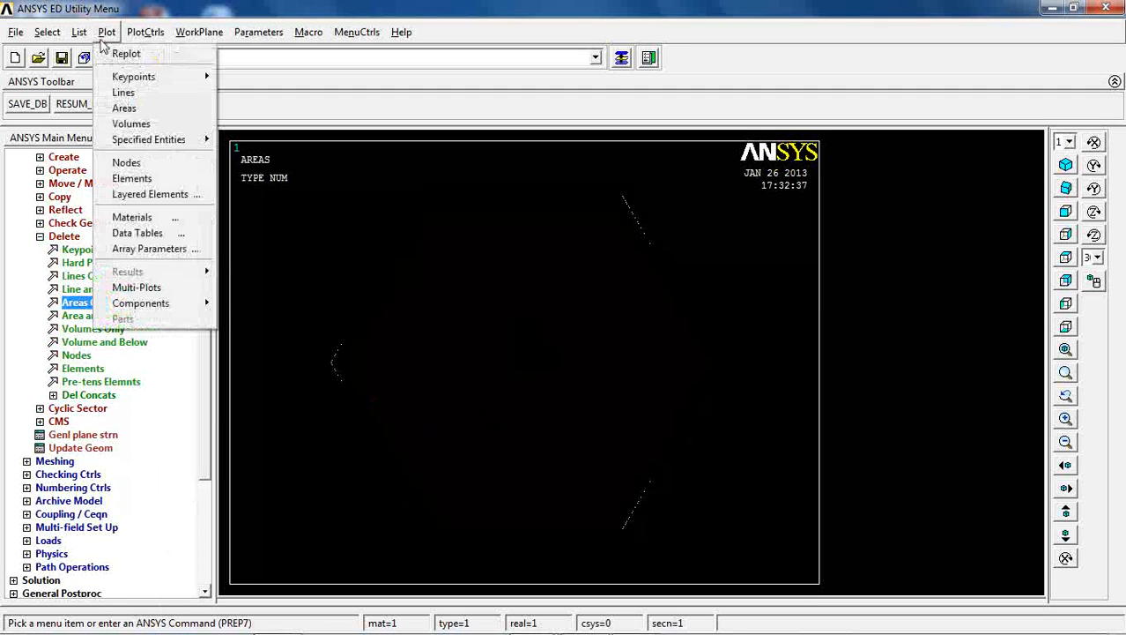
pyautogui.click(123, 93)
pyautogui.click(157, 33)
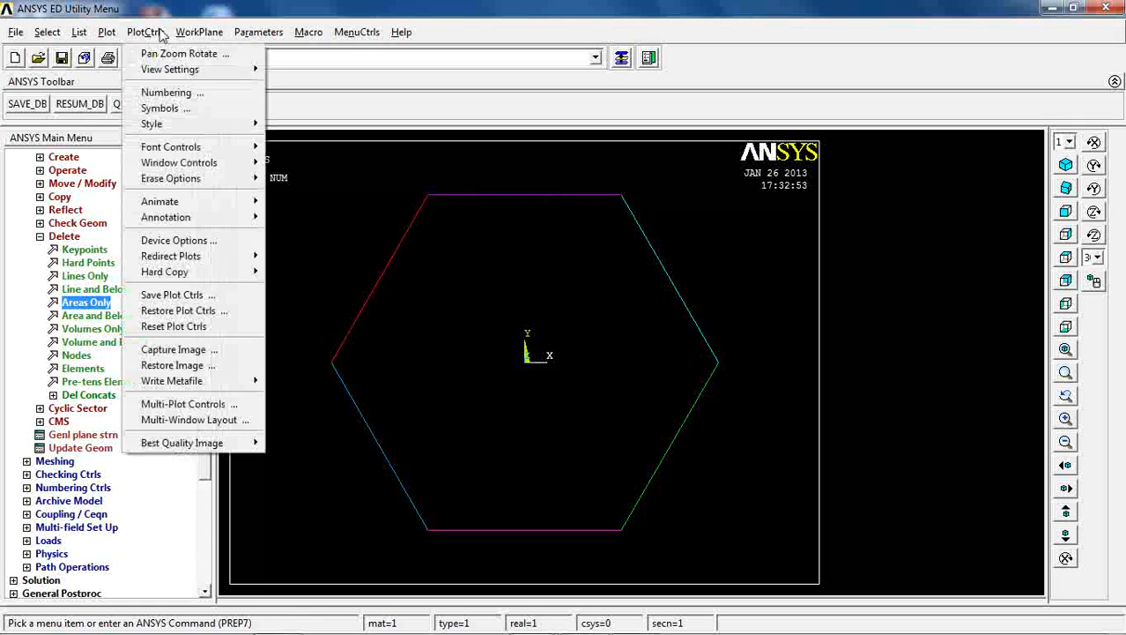
pyautogui.click(180, 93)
pyautogui.click(641, 195)
pyautogui.click(423, 459)
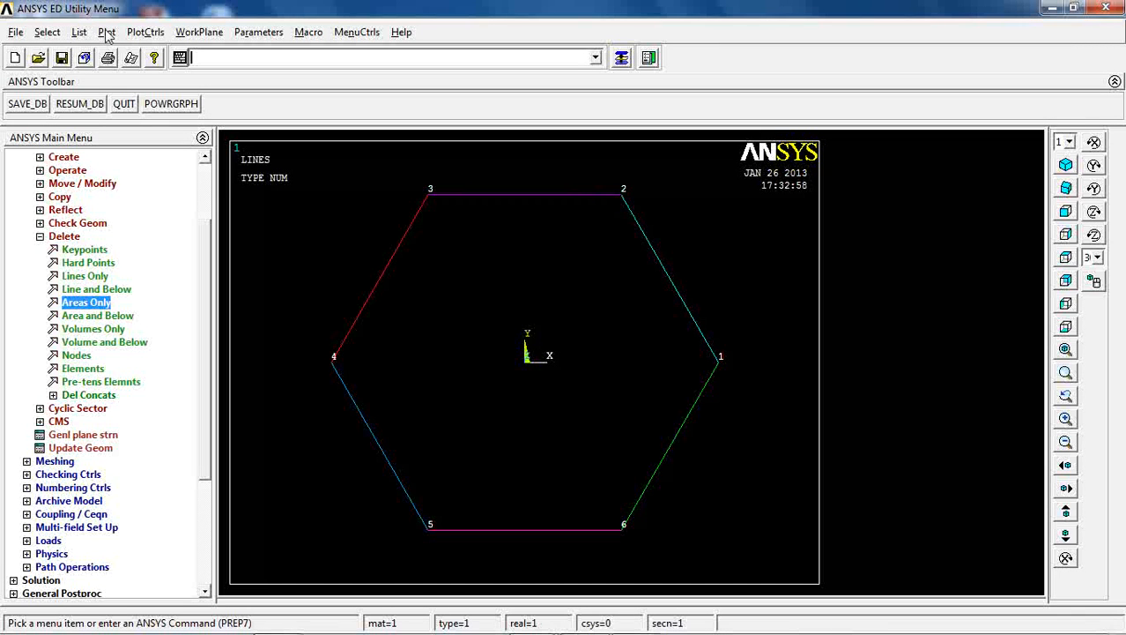
# Step: List the coordinates of the hexagon's keypoints and examine the Y coordinate of keypoint 2
pyautogui.click(78, 32)
pyautogui.moveTo(99, 92)
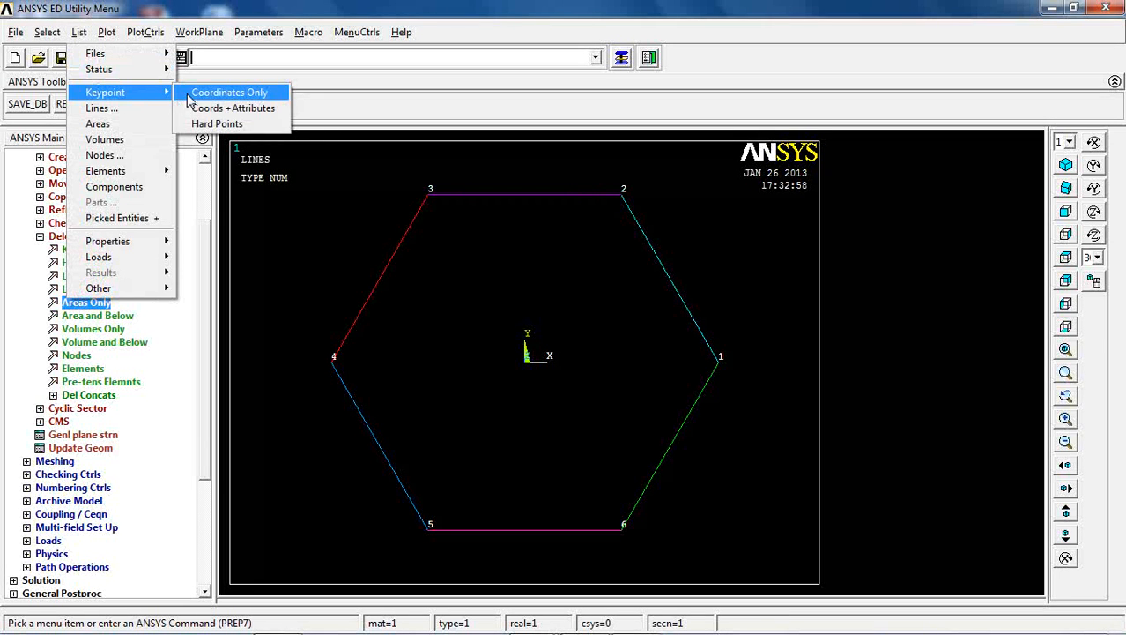
pyautogui.click(225, 91)
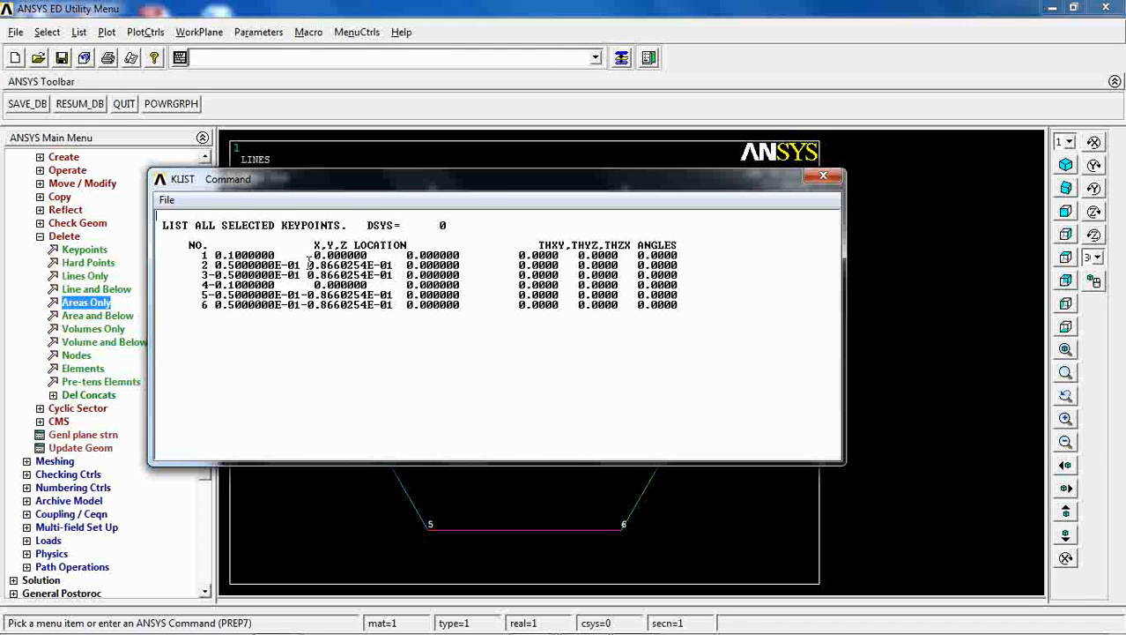
pyautogui.moveTo(310, 264); pyautogui.dragTo(394, 271)
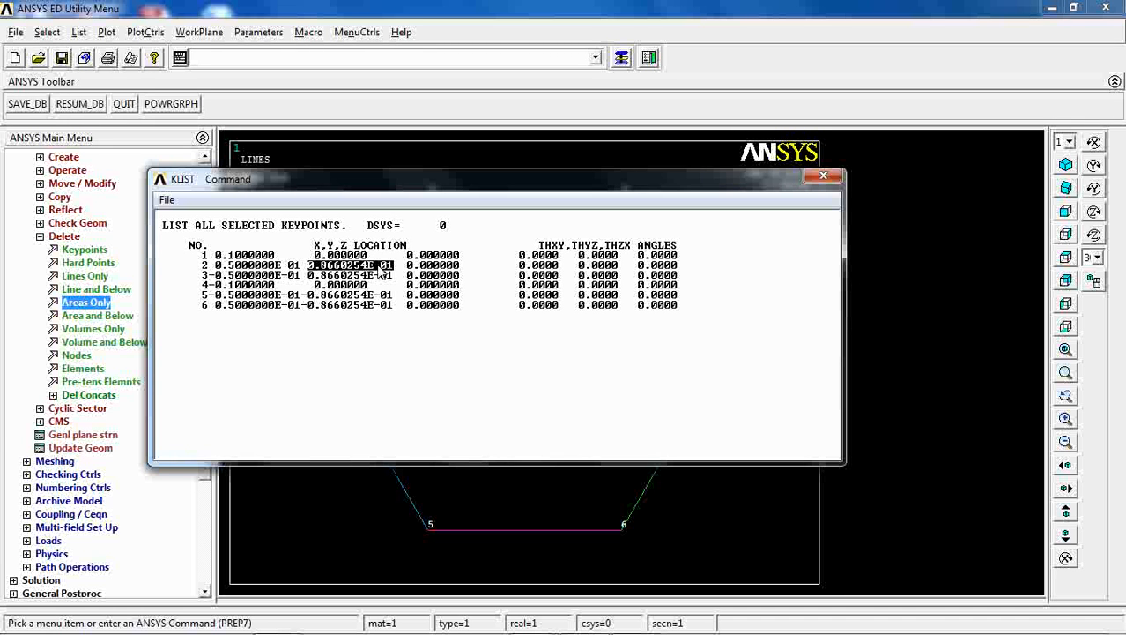
pyautogui.click(822, 177)
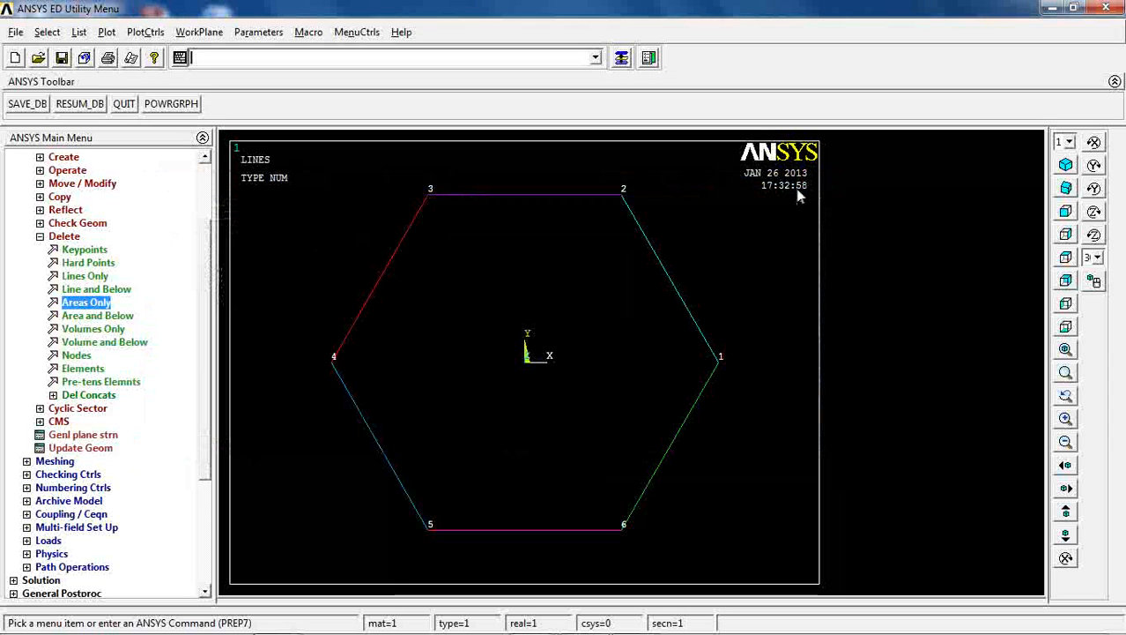
pyautogui.click(64, 236)
pyautogui.scroll(3, 203, 247)
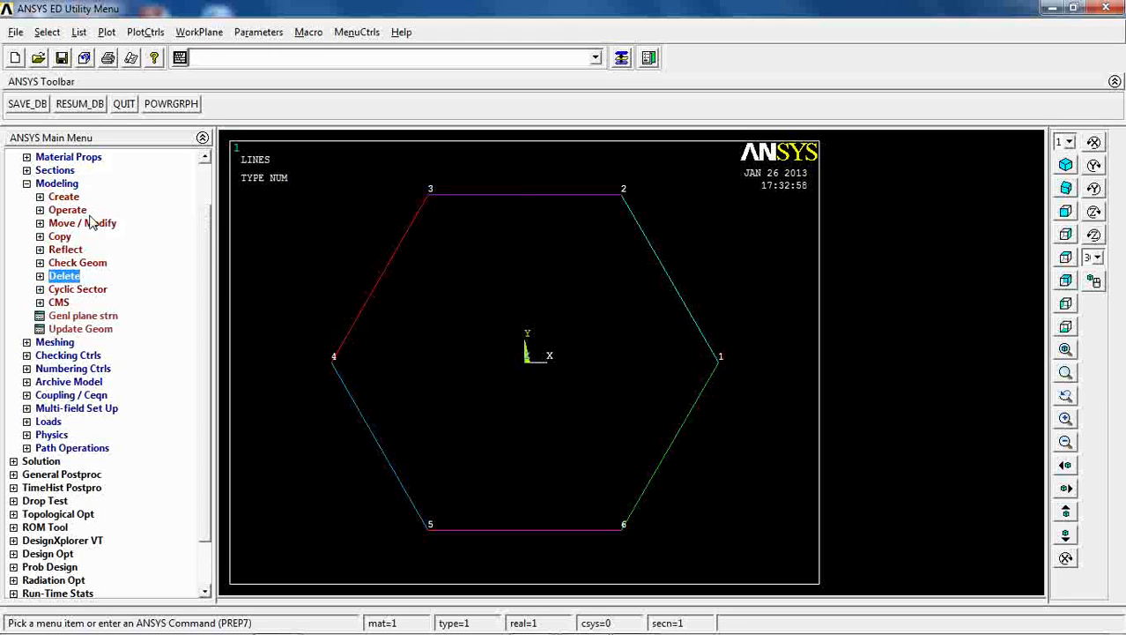
# Step: Create a keypoint in the active coordinate system at X 0, Y 0.08660254
pyautogui.click(64, 197)
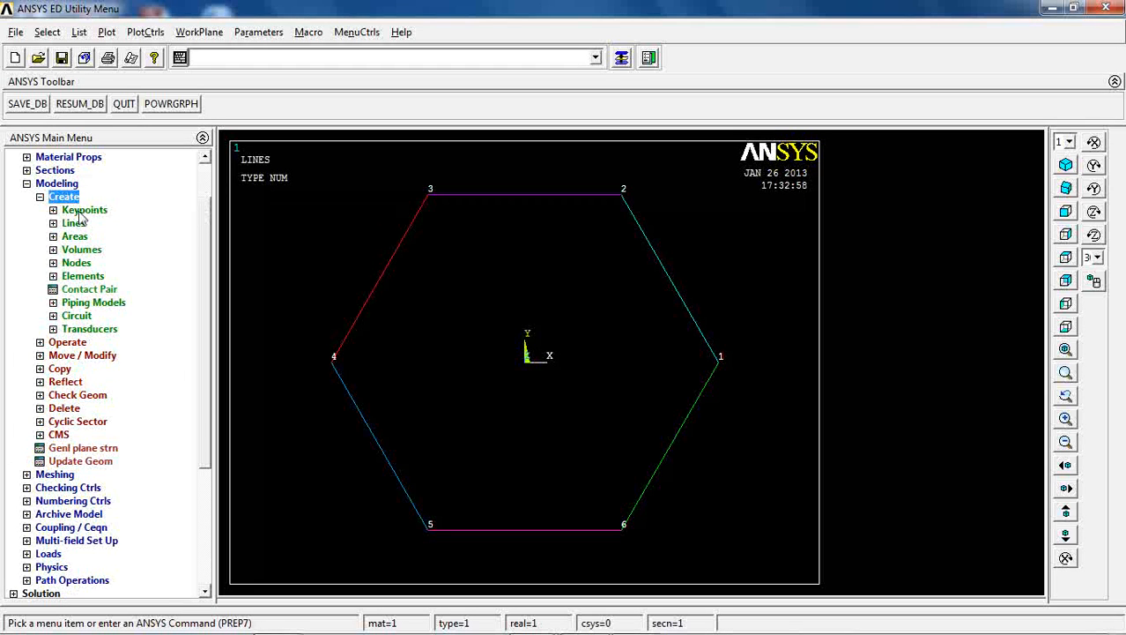
pyautogui.click(83, 210)
pyautogui.click(102, 236)
pyautogui.click(638, 319)
pyautogui.write('0')
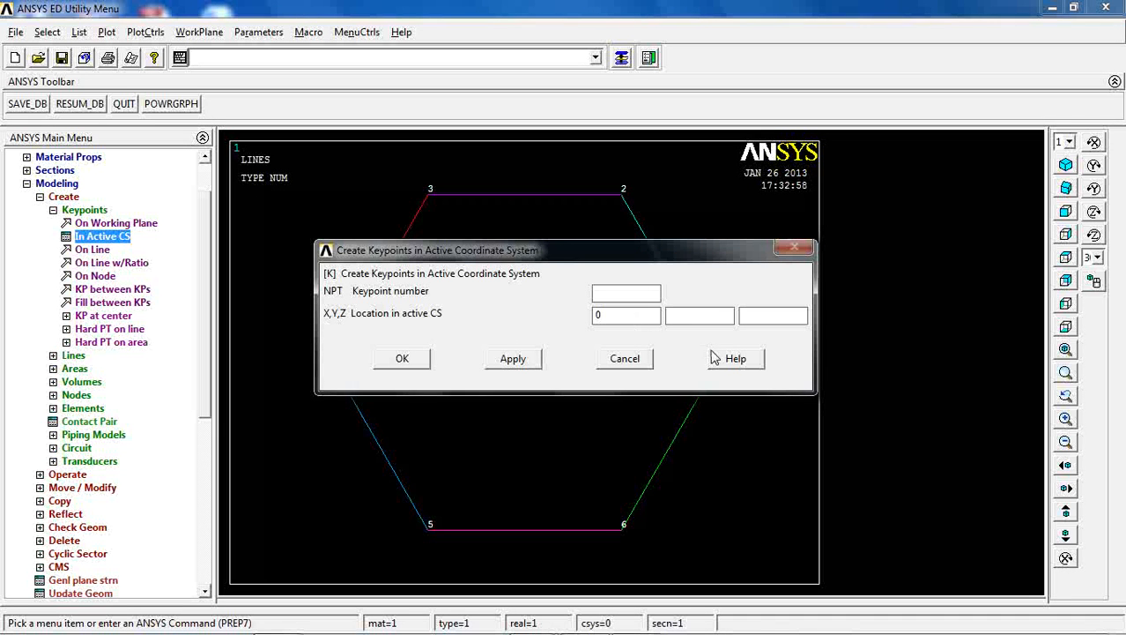
pyautogui.click(681, 315)
pyautogui.write('0.8560254E-01')
pyautogui.click(499, 359)
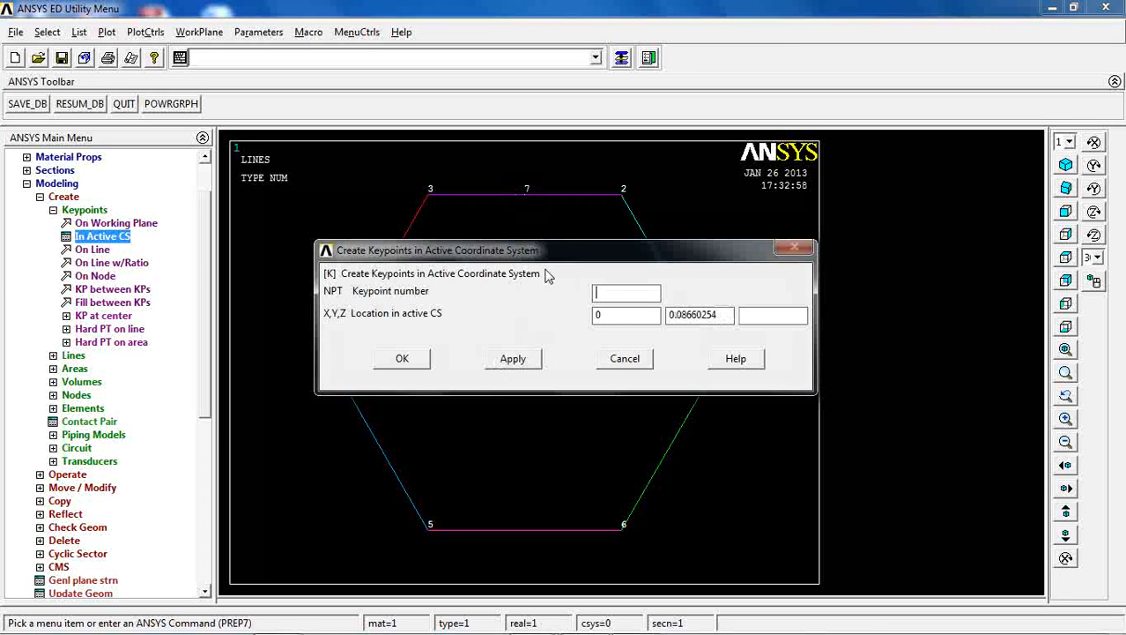
# Step: Create a keypoint at the origin, X 0, Y 0, in the active coordinate system
pyautogui.moveTo(546, 252); pyautogui.dragTo(276, 233)
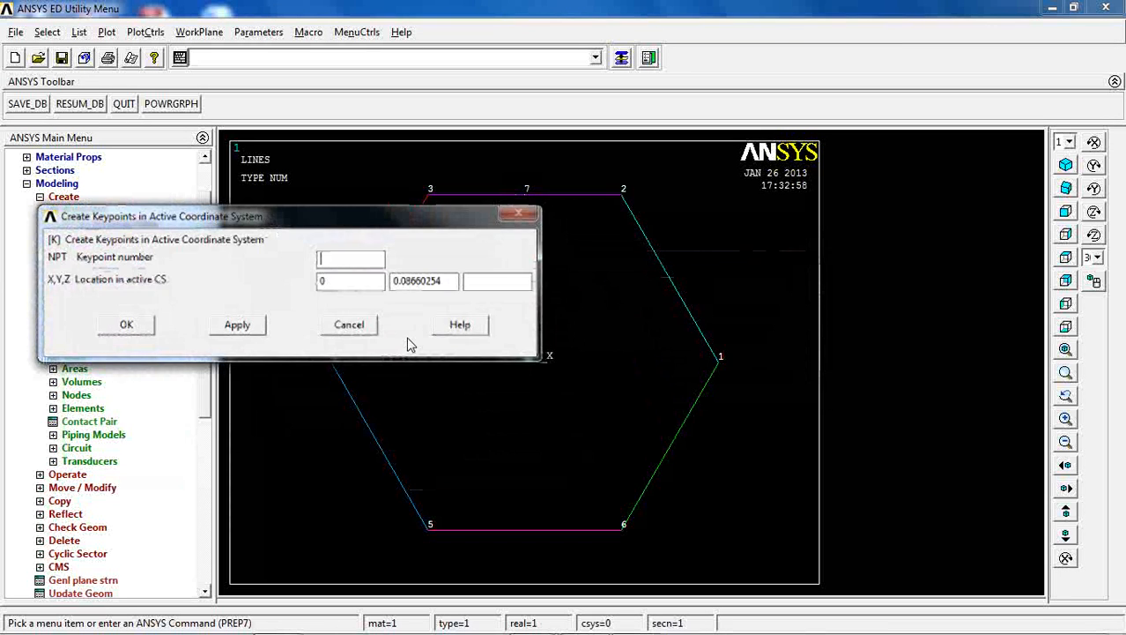
pyautogui.moveTo(443, 280); pyautogui.dragTo(387, 281)
pyautogui.write('0')
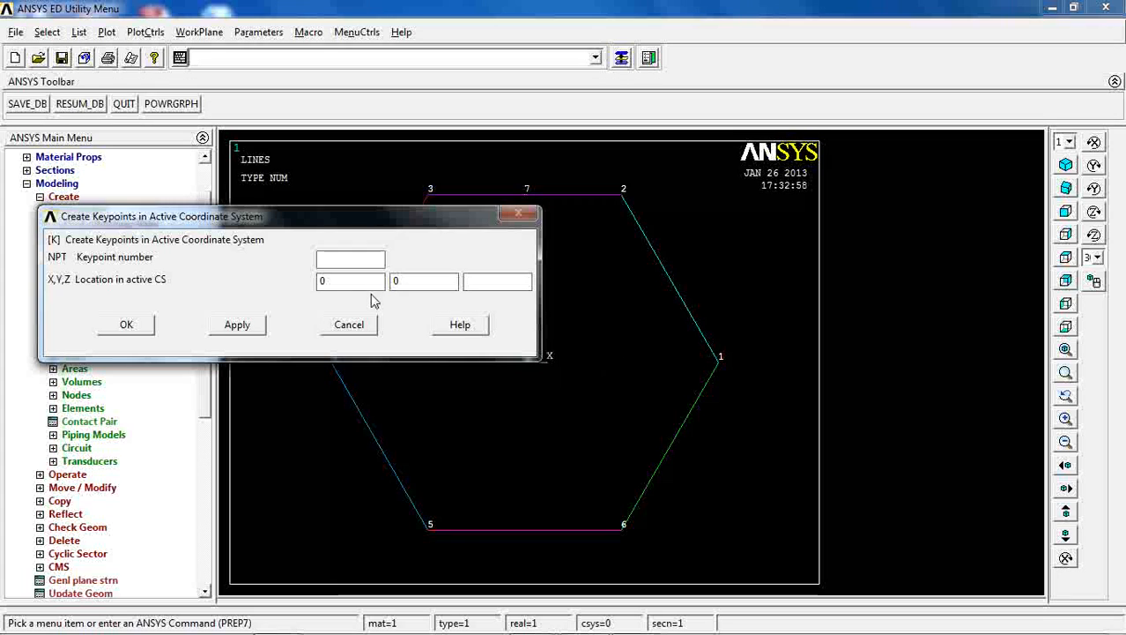
pyautogui.moveTo(372, 217); pyautogui.dragTo(368, 393)
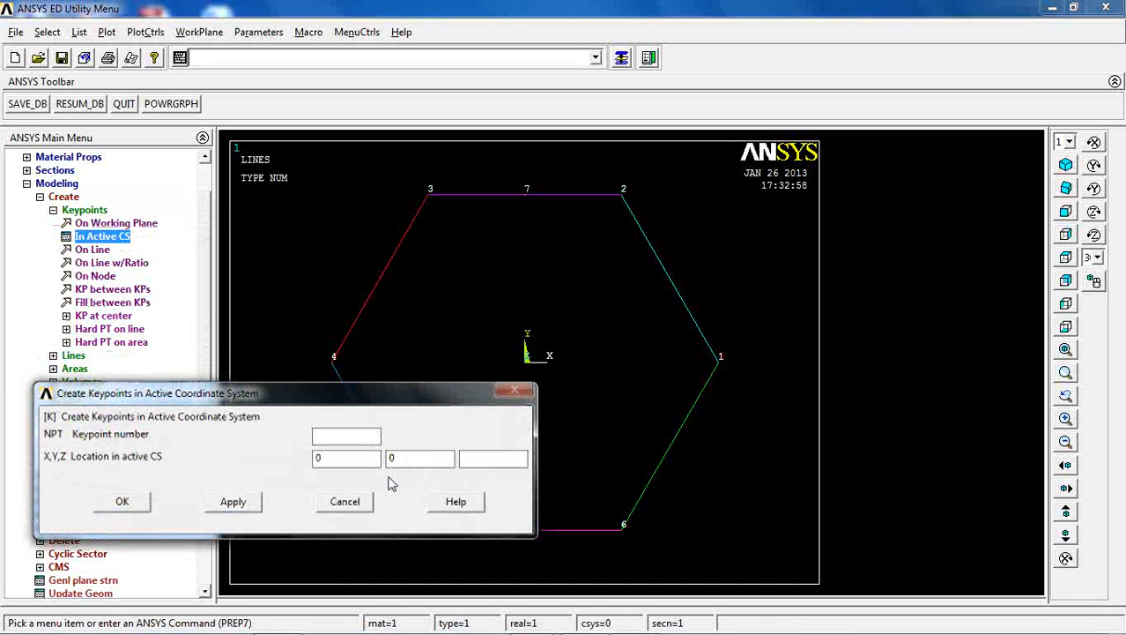
pyautogui.click(234, 501)
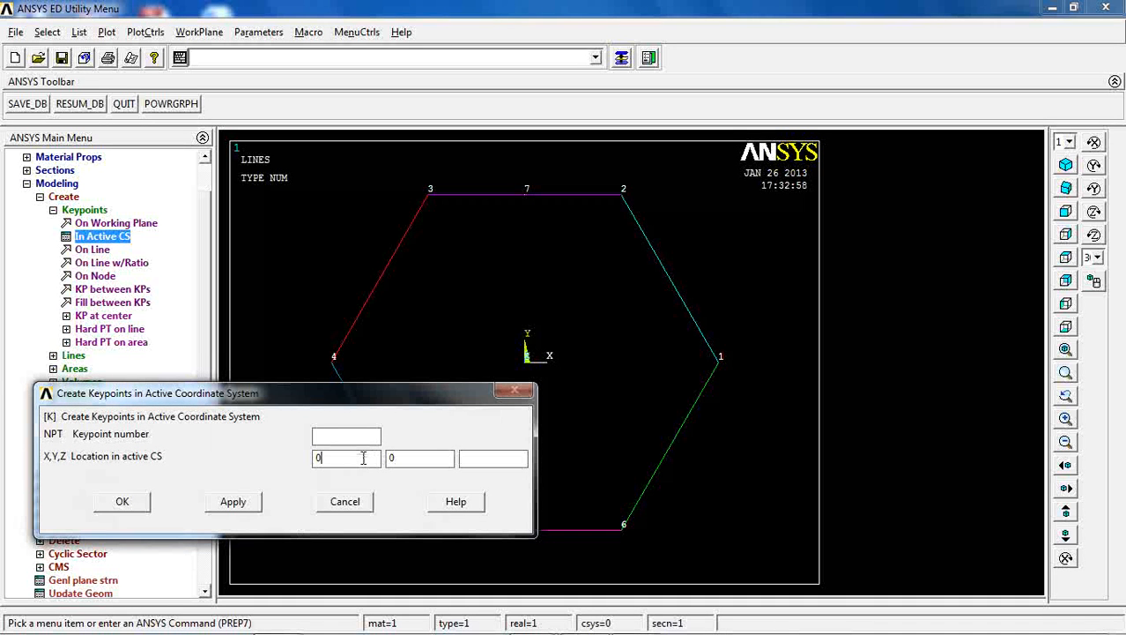
# Step: Create two keypoints 0.05 from the origin, one on the positive X axis and one on the positive Y axis
pyautogui.click(363, 457)
pyautogui.write('0.0')
pyautogui.click(231, 501)
pyautogui.moveTo(375, 454); pyautogui.dragTo(236, 449)
pyautogui.write('0')
pyautogui.click(434, 458)
pyautogui.click(236, 502)
pyautogui.click(345, 502)
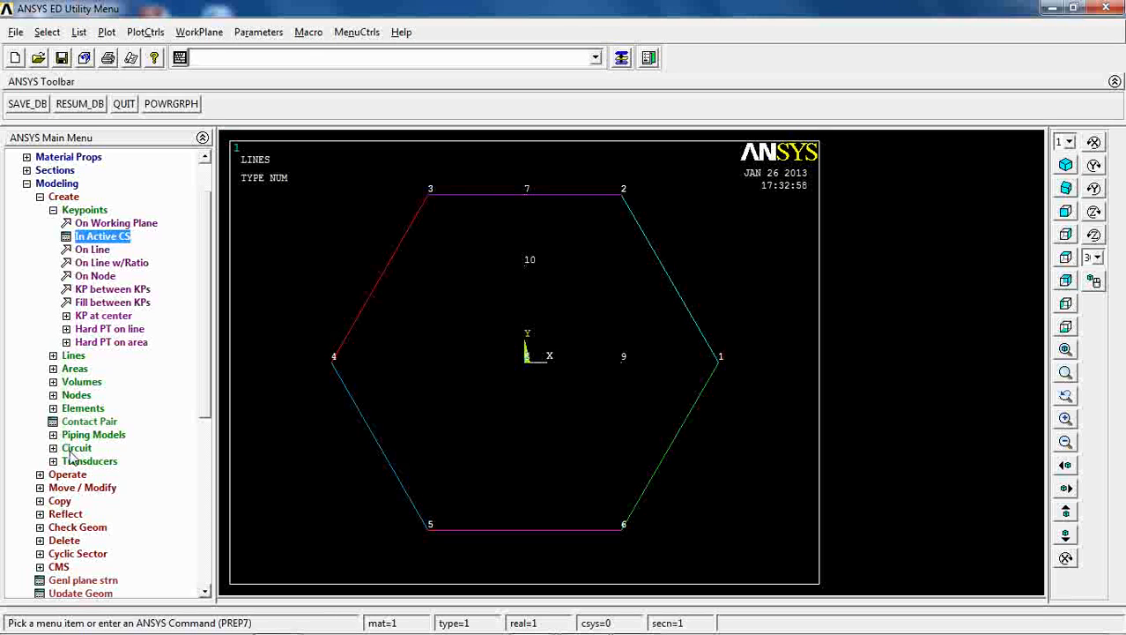
# Step: Delete the hexagon's lines only, keeping the line between keypoints 1 and 2
pyautogui.click(68, 197)
pyautogui.click(63, 276)
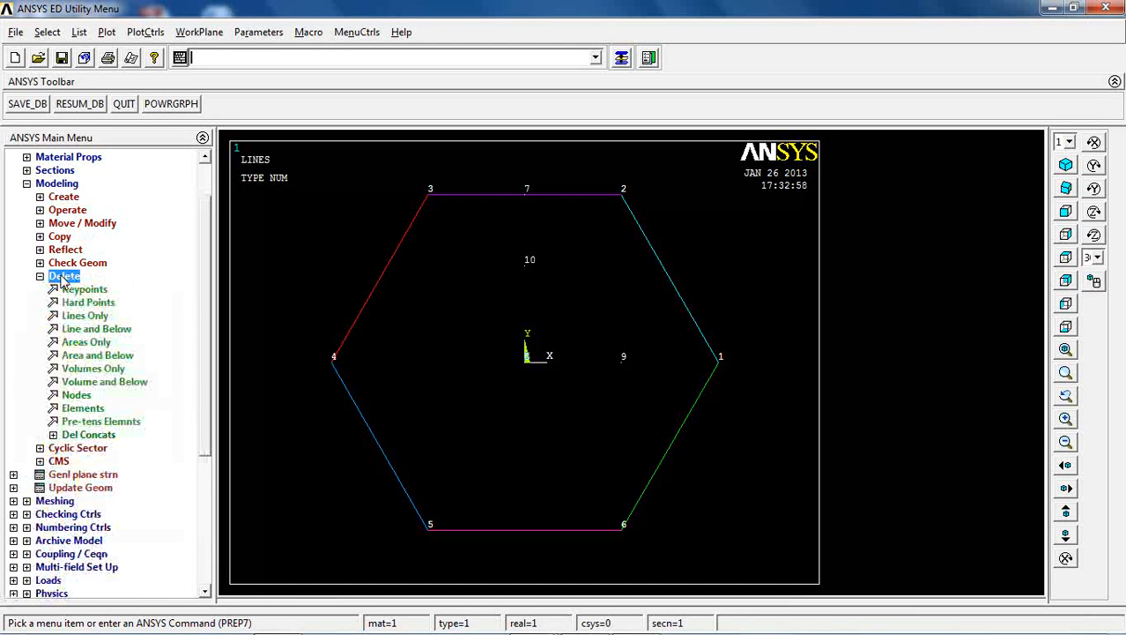
pyautogui.click(86, 317)
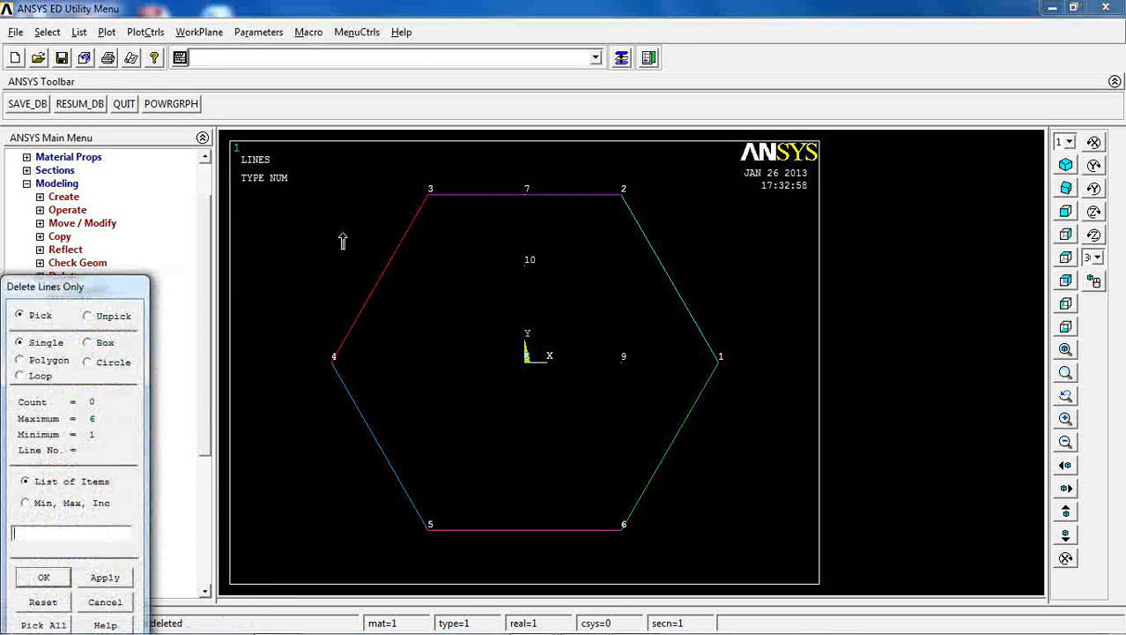
pyautogui.click(490, 192)
pyautogui.click(364, 267)
pyautogui.click(356, 399)
pyautogui.click(520, 539)
pyautogui.click(685, 486)
pyautogui.click(29, 575)
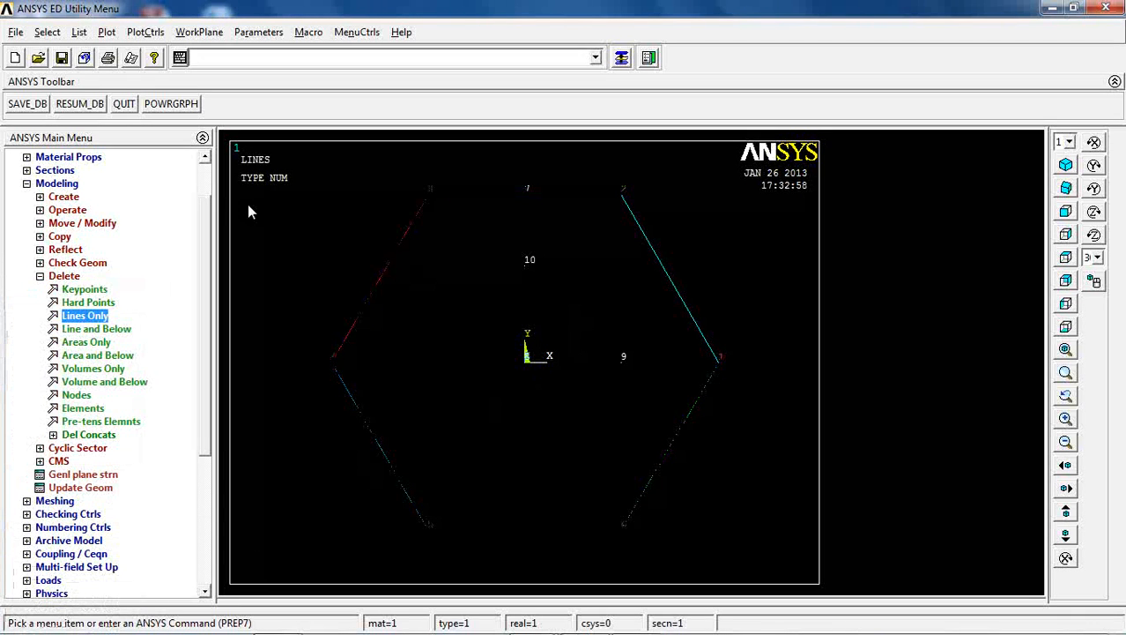
# Step: Delete hexagon keypoints 3, 4, 5 and 6
pyautogui.click(63, 196)
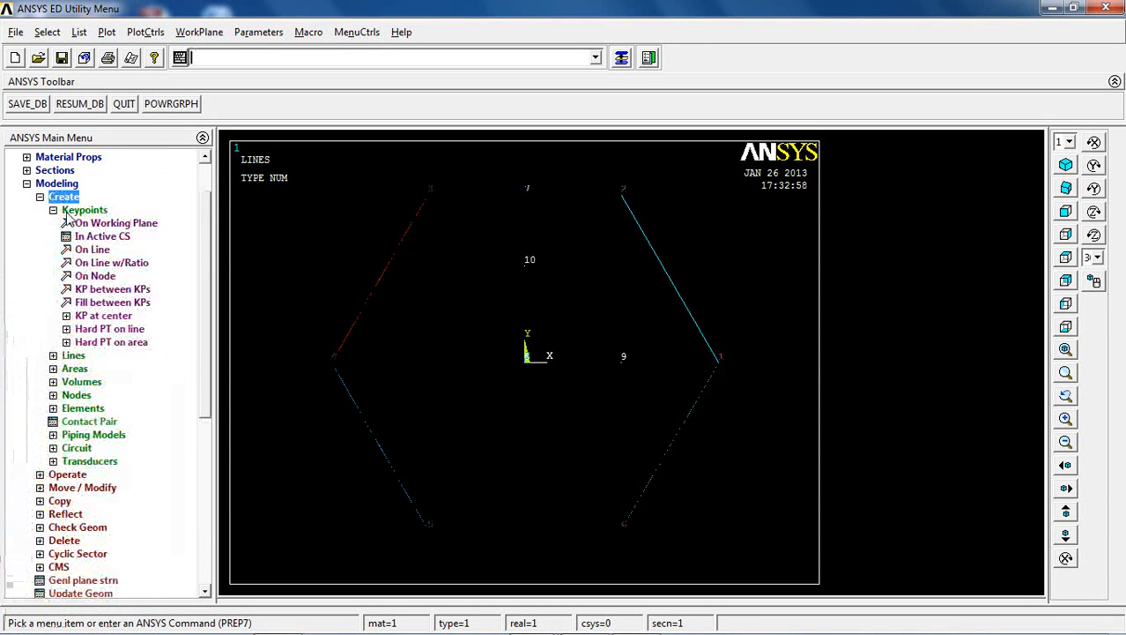
pyautogui.click(86, 211)
pyautogui.click(65, 409)
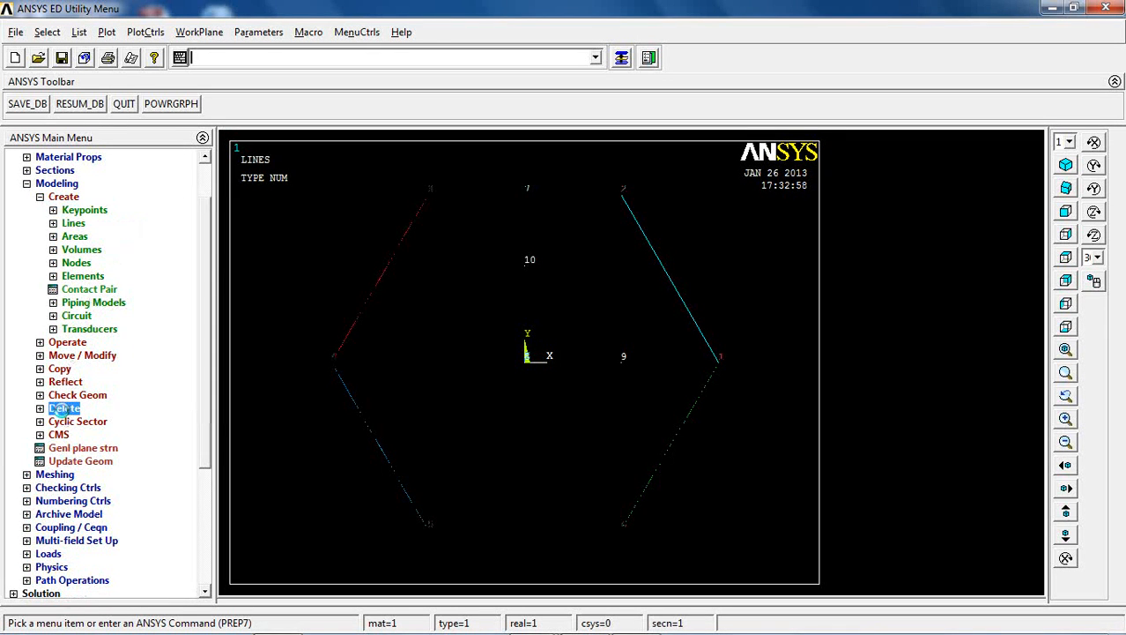
pyautogui.click(84, 291)
pyautogui.click(428, 195)
pyautogui.click(621, 529)
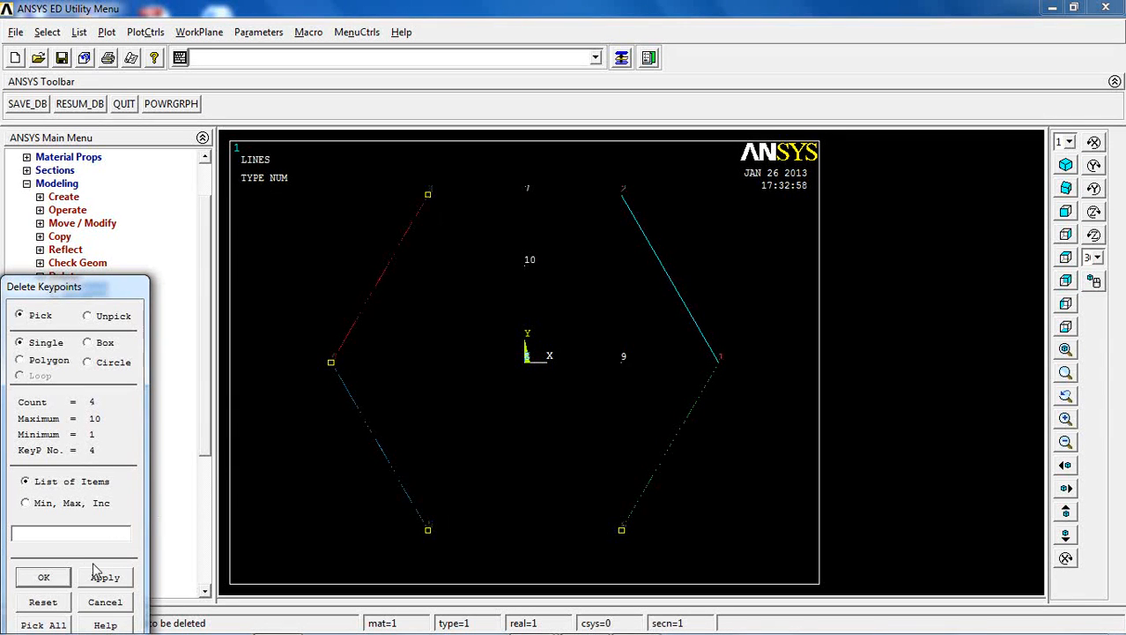
pyautogui.click(60, 577)
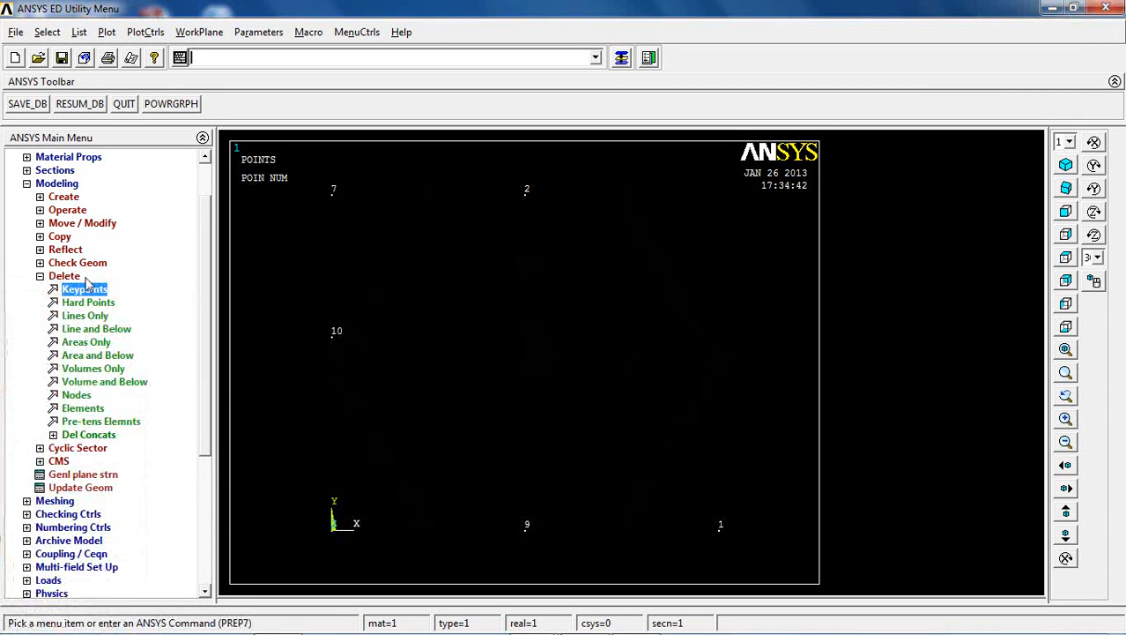
# Step: Create straight lines from the origin to keypoint 9, 9 to 1, 2 to 7, 7 to 10, and 10 to the origin
pyautogui.click(64, 196)
pyautogui.click(73, 223)
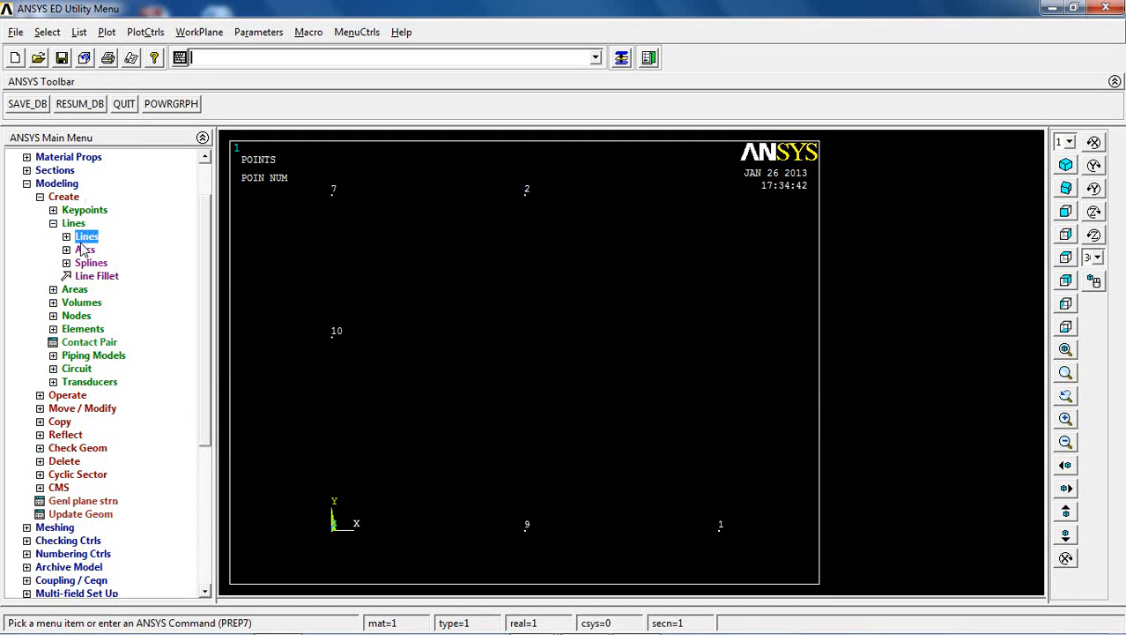
pyautogui.click(86, 236)
pyautogui.click(117, 249)
pyautogui.click(312, 534)
pyautogui.click(528, 560)
pyautogui.click(529, 560)
pyautogui.click(715, 570)
pyautogui.click(508, 217)
pyautogui.click(318, 205)
pyautogui.click(317, 333)
pyautogui.click(317, 333)
pyautogui.click(328, 519)
pyautogui.click(60, 578)
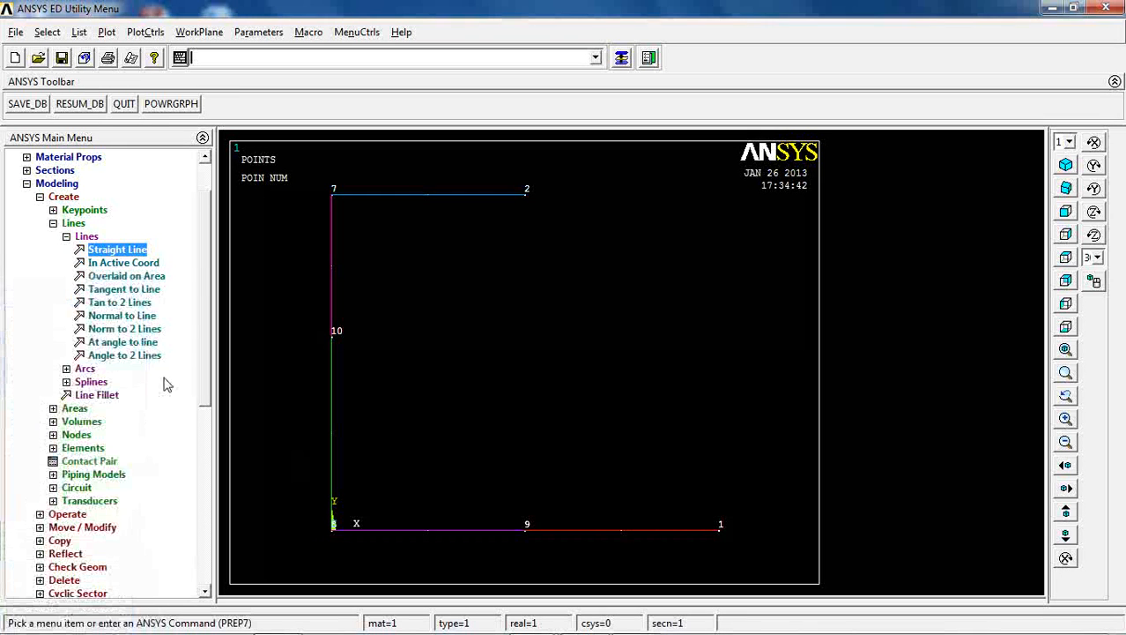
# Step: Create an arc of radius 0.05 between keypoints 9 and 10, with the origin keypoint on its centre-of-curvature side
pyautogui.click(84, 369)
pyautogui.click(104, 277)
pyautogui.click(333, 342)
pyautogui.click(54, 577)
pyautogui.click(335, 526)
pyautogui.click(43, 577)
pyautogui.click(651, 277)
pyautogui.write('.05')
pyautogui.press('Return')
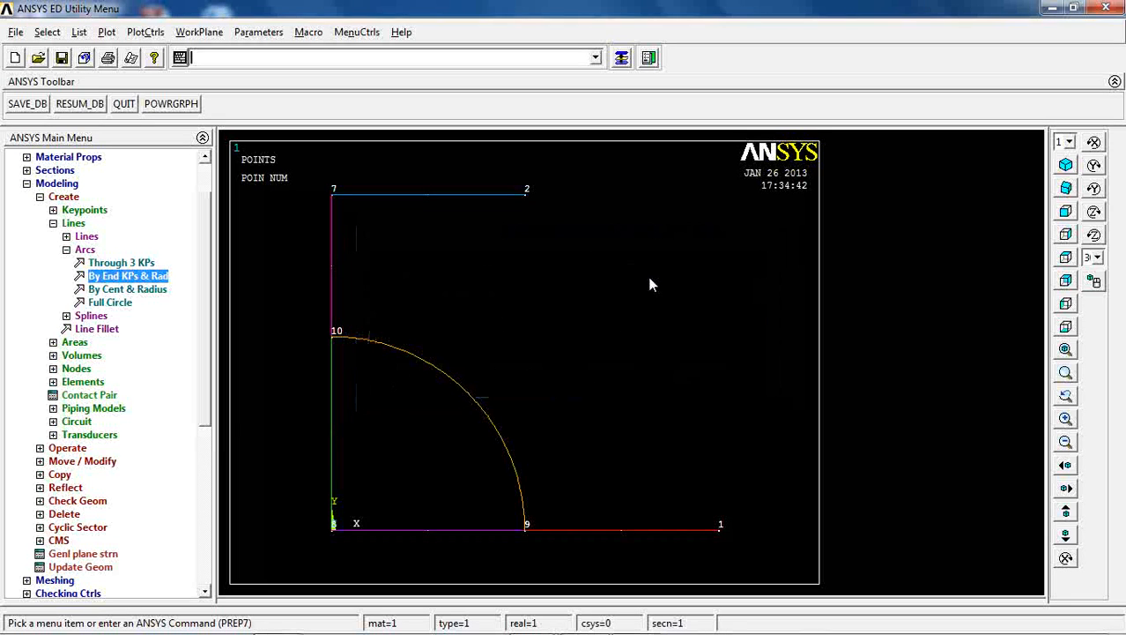
# Step: Plot all lines of the quarter model
pyautogui.click(79, 32)
pyautogui.moveTo(105, 32)
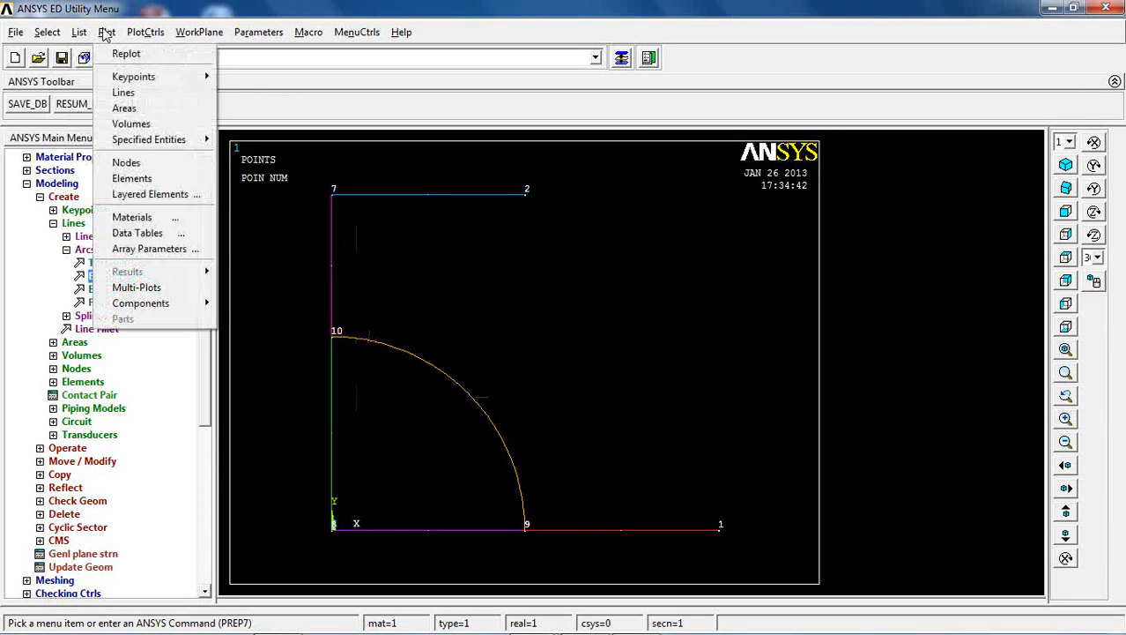
pyautogui.click(122, 93)
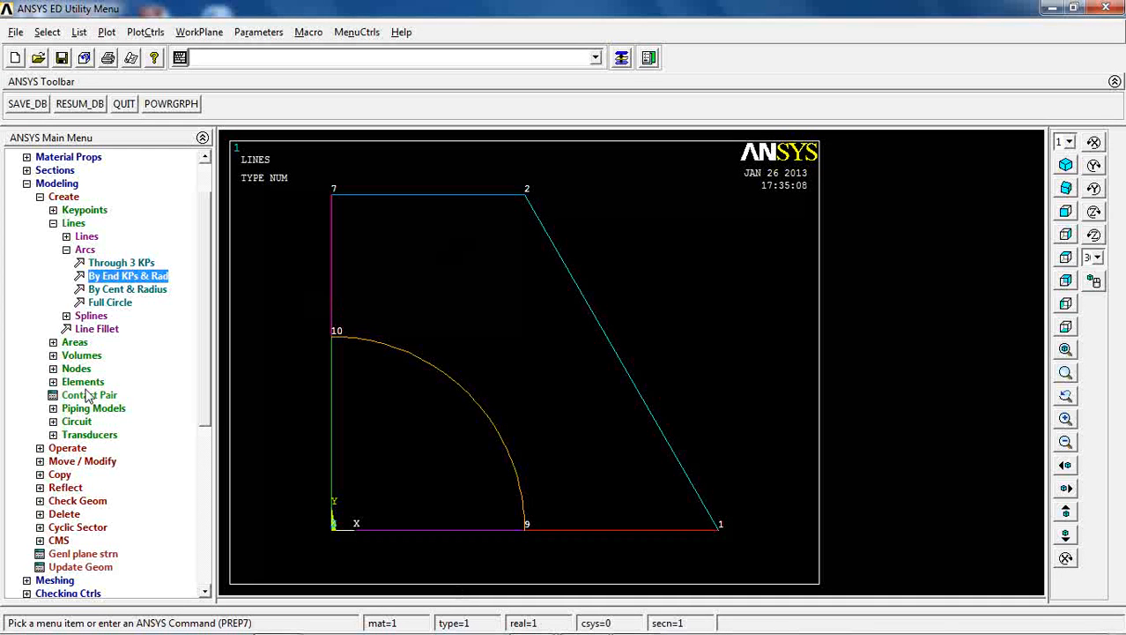
# Step: Create an area by lines from the arc and the four straight lines enclosing the region outside it
pyautogui.click(78, 342)
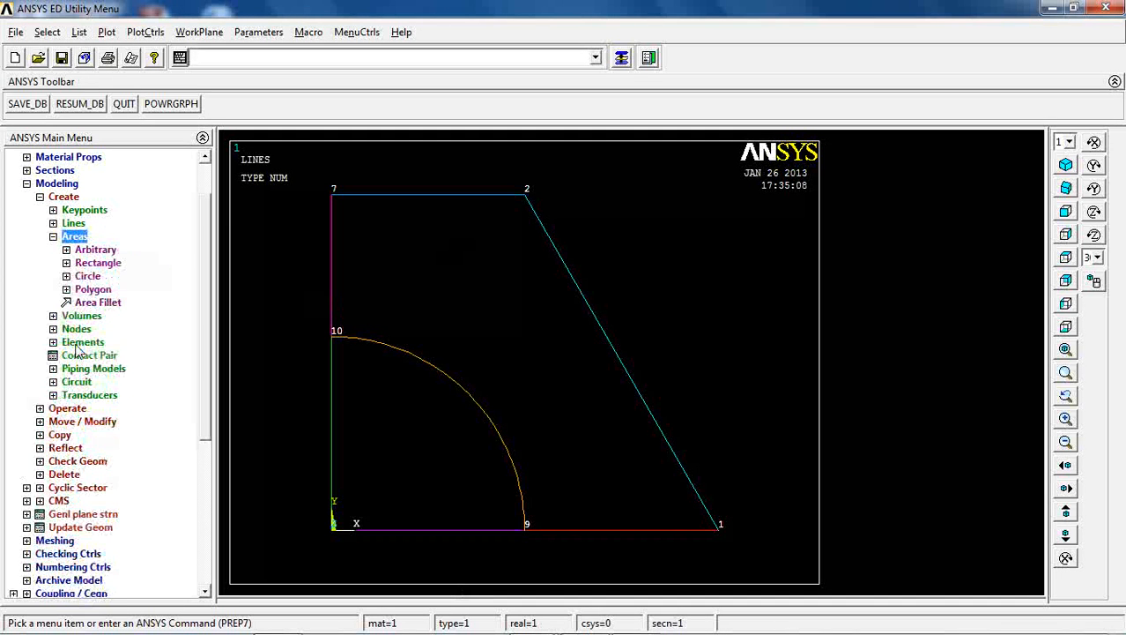
pyautogui.click(94, 251)
pyautogui.click(104, 289)
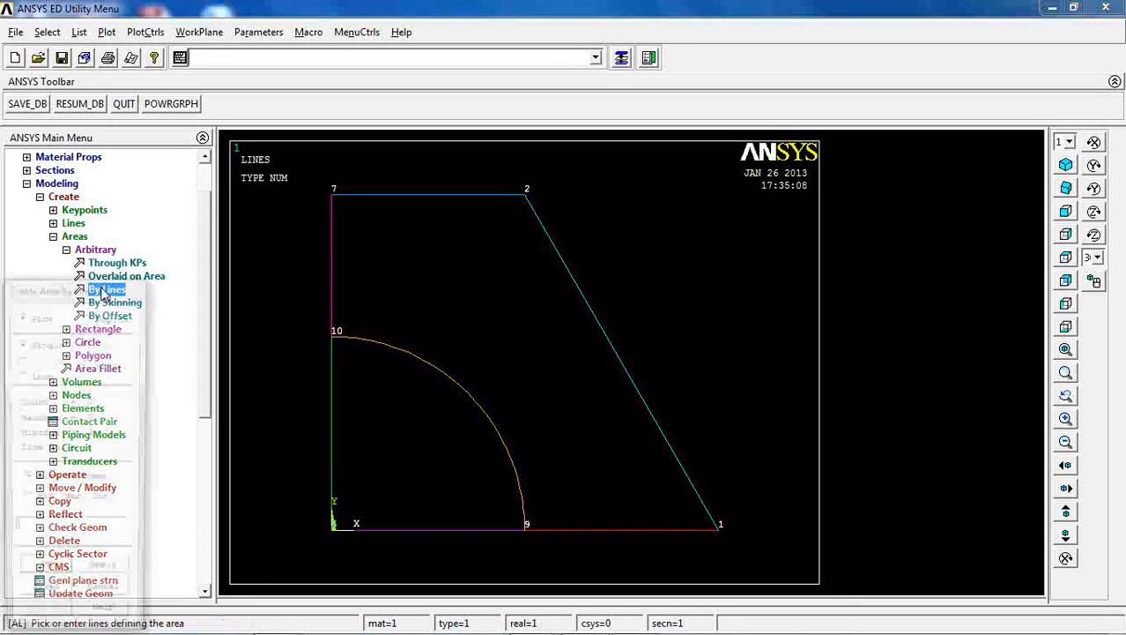
pyautogui.click(390, 211)
pyautogui.click(314, 256)
pyautogui.click(473, 401)
pyautogui.click(606, 534)
pyautogui.click(663, 469)
pyautogui.click(107, 576)
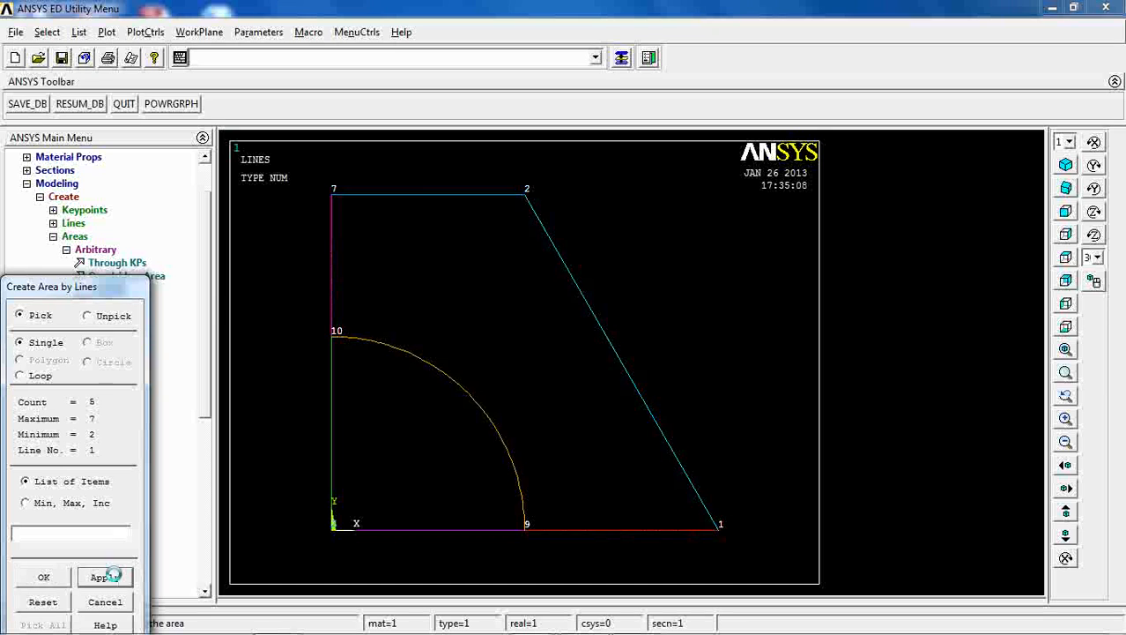
# Step: Create the quarter-circle area from the arc and the two straight lines meeting at the origin
pyautogui.click(432, 412)
pyautogui.click(361, 406)
pyautogui.click(352, 527)
pyautogui.click(45, 577)
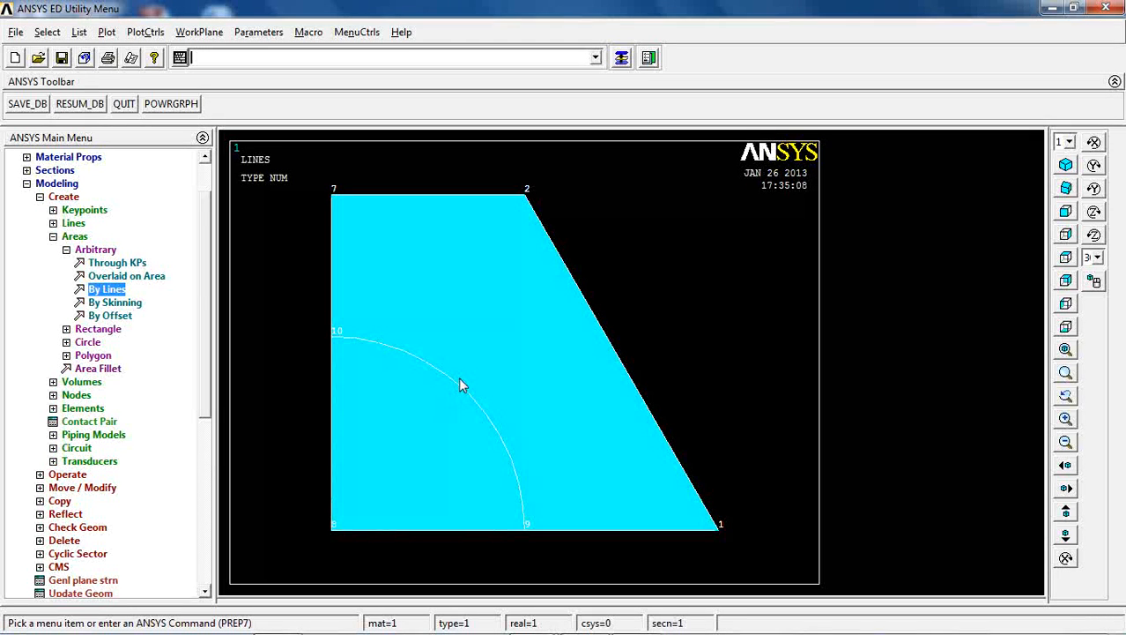
# Step: Turn off keypoint numbering in the plot
pyautogui.click(155, 32)
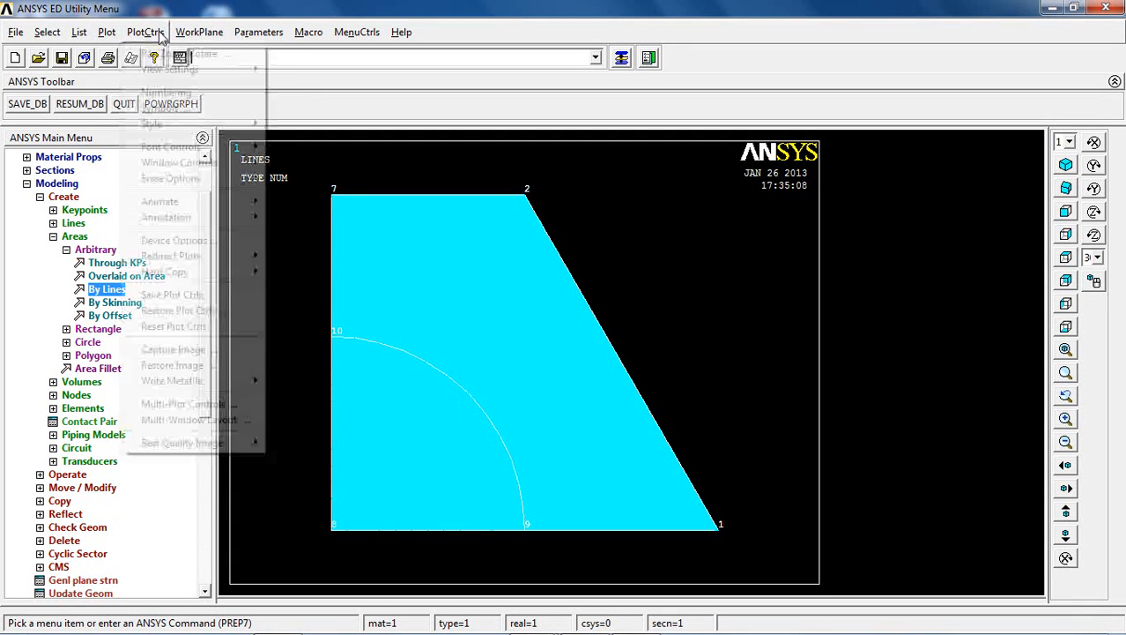
pyautogui.click(166, 93)
pyautogui.click(632, 195)
pyautogui.click(426, 459)
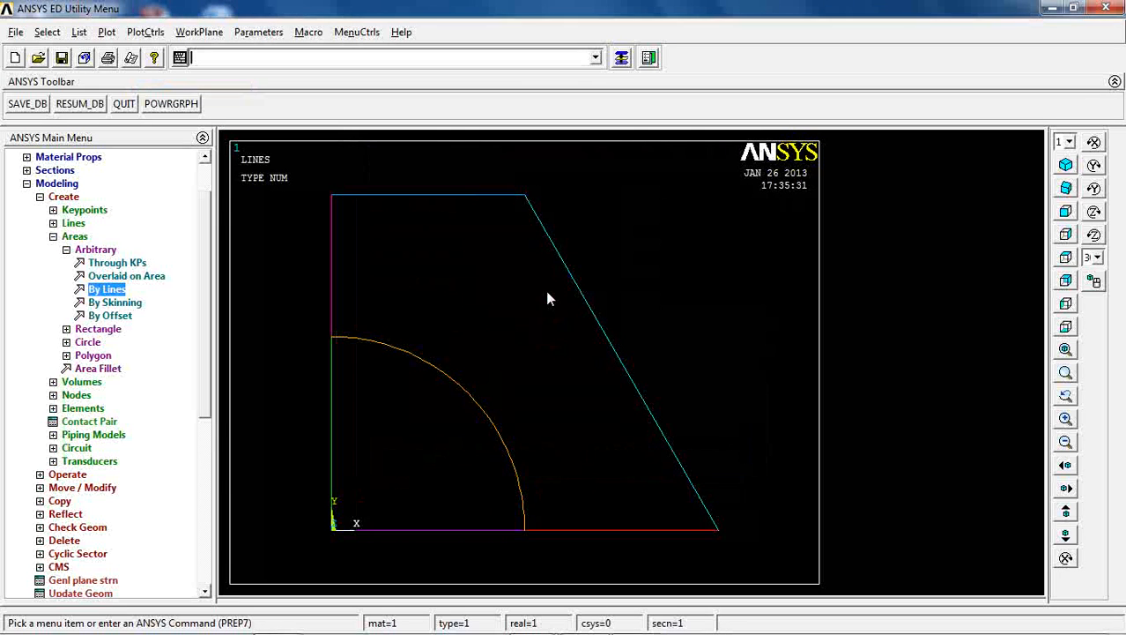
# Step: Display the model in isometric view and plot its areas
pyautogui.click(107, 32)
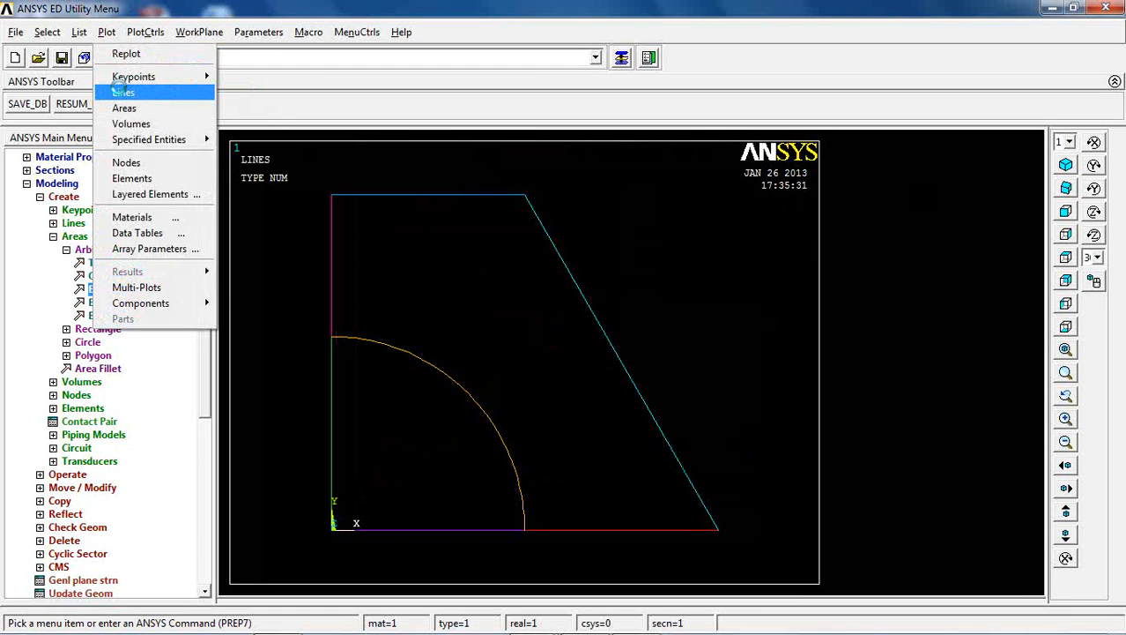
pyautogui.click(115, 92)
pyautogui.click(1066, 165)
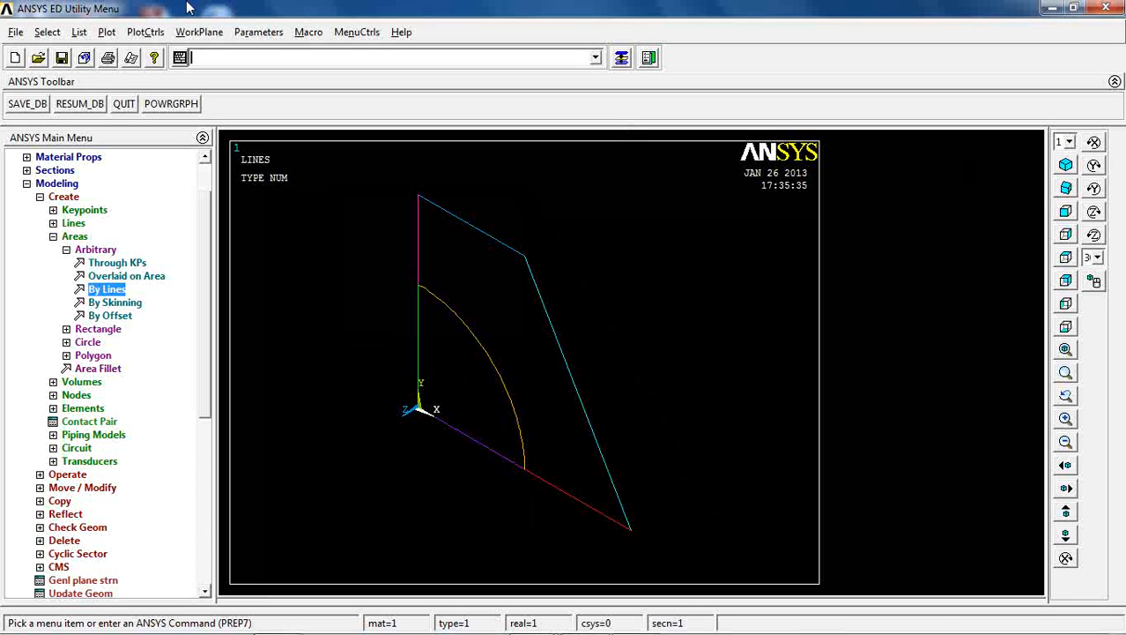
pyautogui.click(107, 32)
pyautogui.click(124, 108)
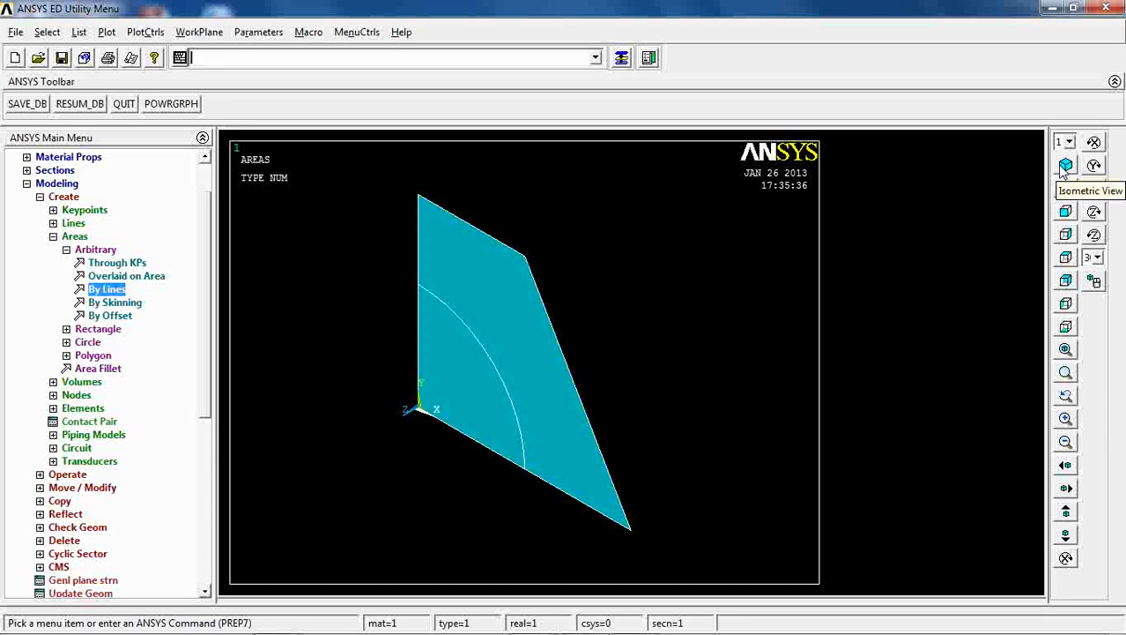
# Step: Extrude the area outside the arc along its normal to form the outer prism volume
pyautogui.click(75, 211)
pyautogui.click(65, 197)
pyautogui.click(68, 210)
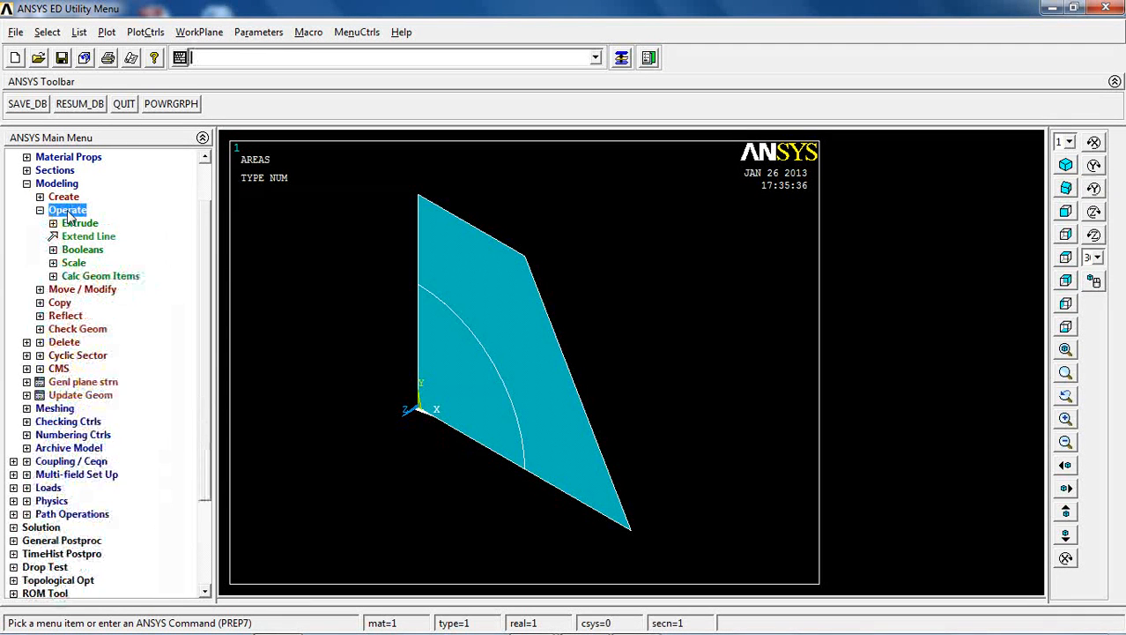
pyautogui.click(76, 224)
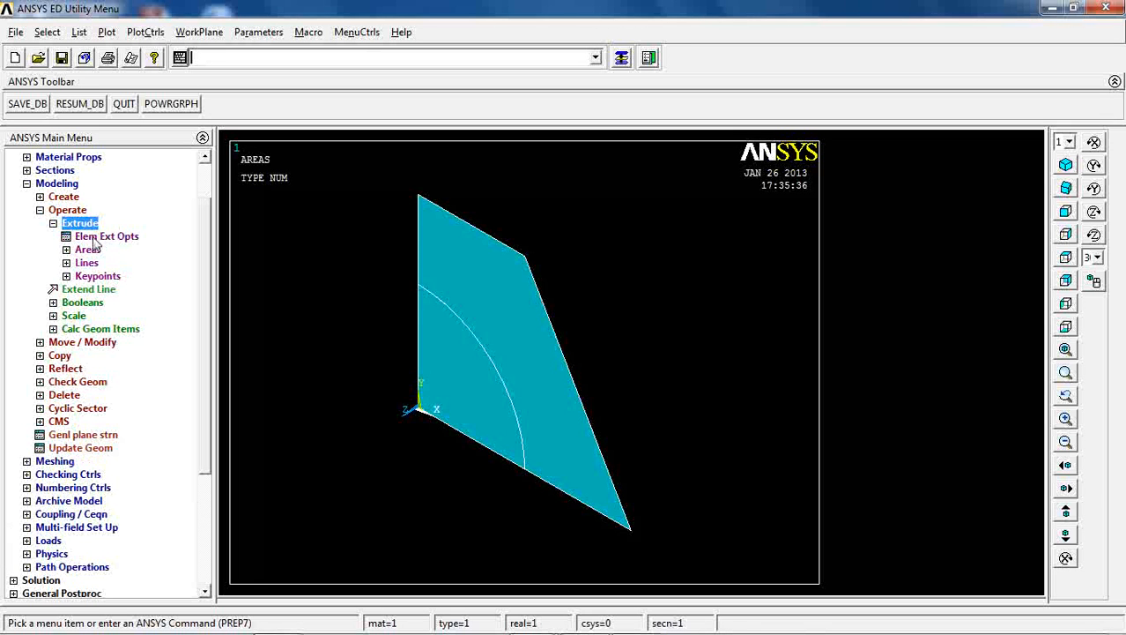
pyautogui.click(88, 251)
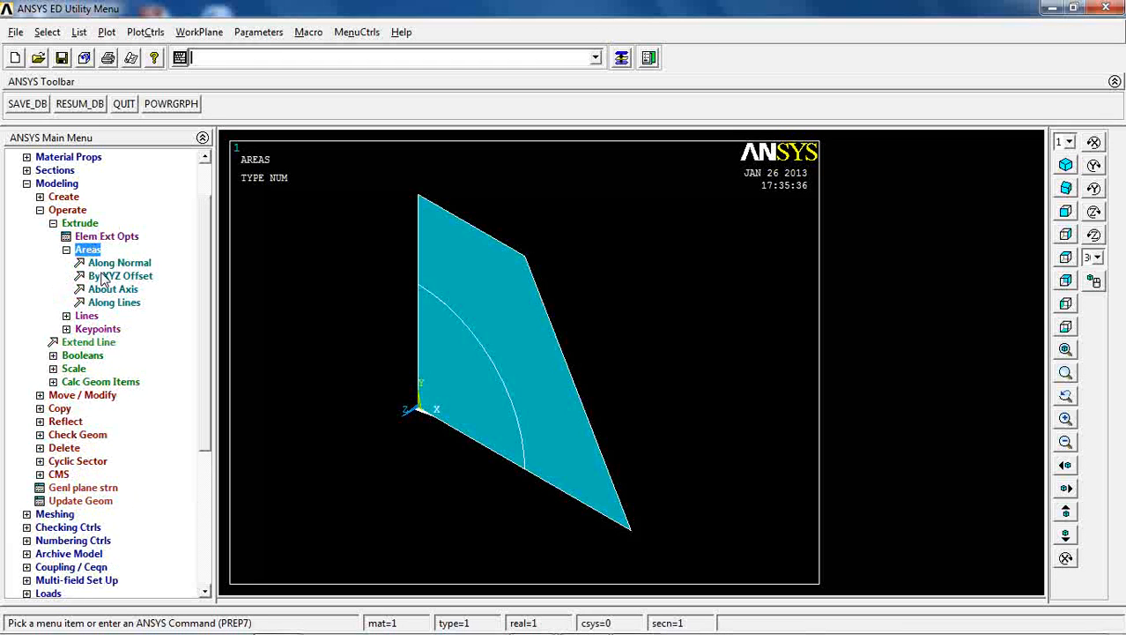
pyautogui.click(107, 263)
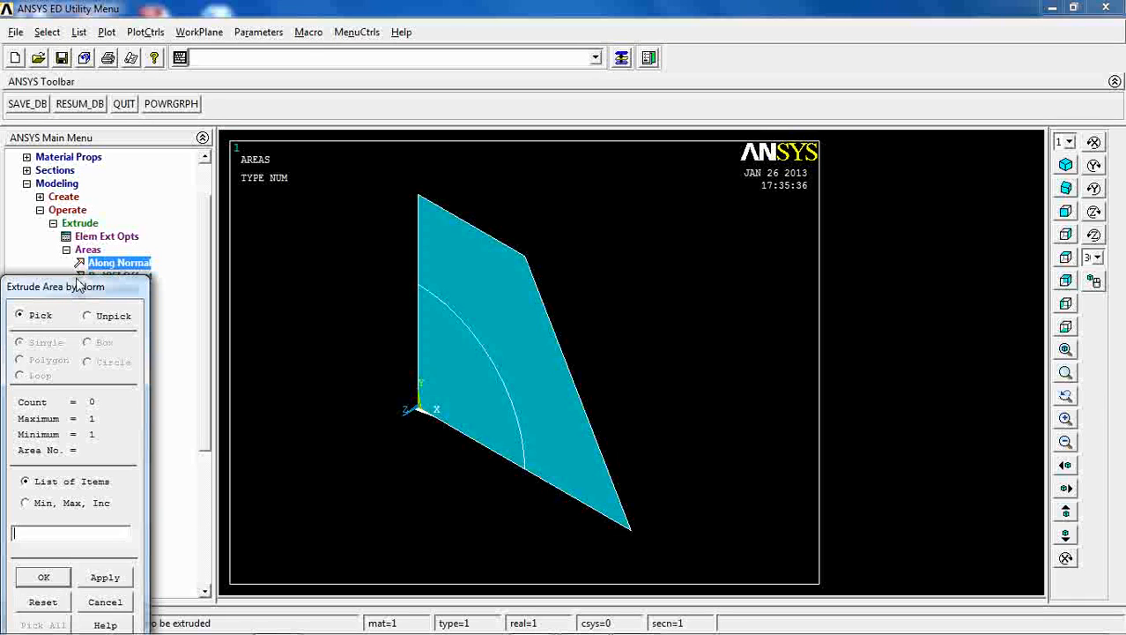
pyautogui.moveTo(79, 286); pyautogui.dragTo(95, 222)
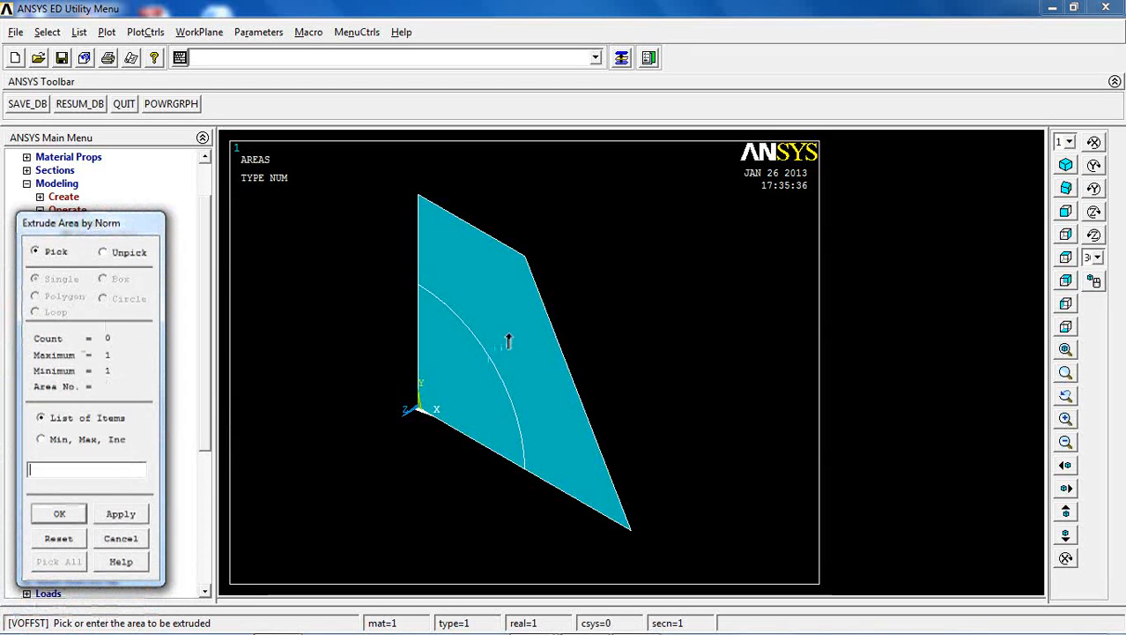
pyautogui.click(513, 300)
pyautogui.click(121, 512)
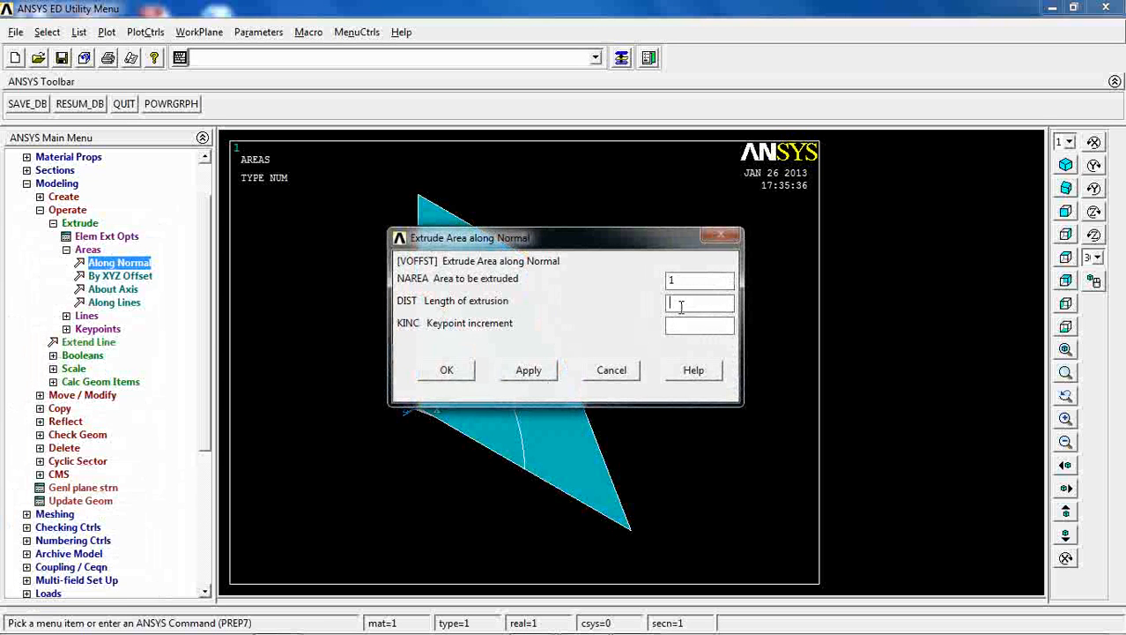
pyautogui.click(445, 369)
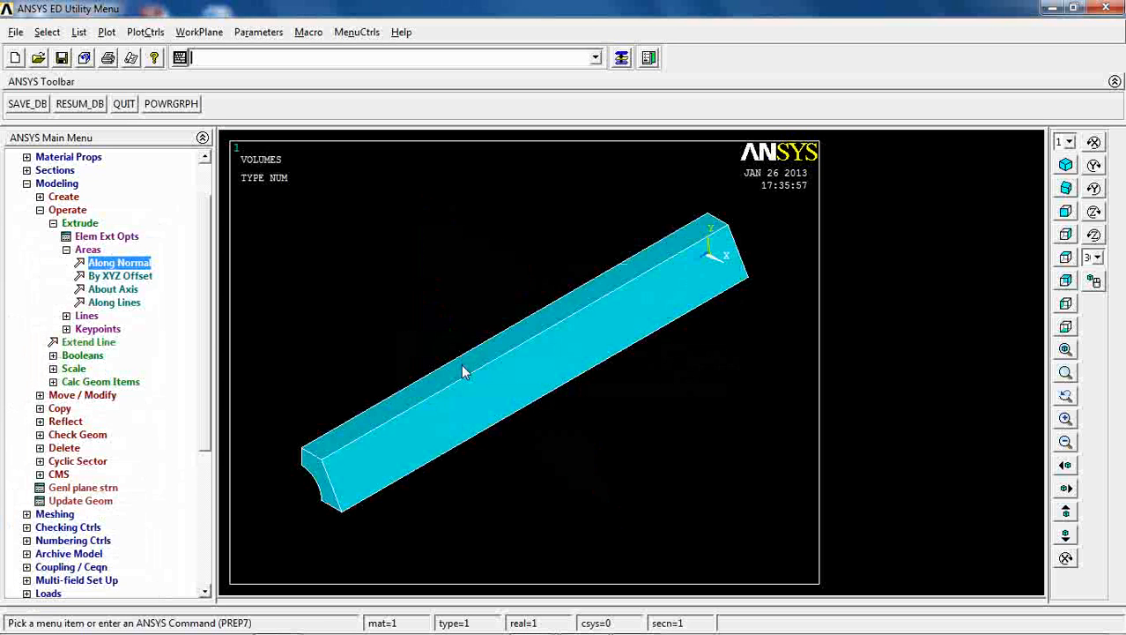
# Step: Extrude the quarter-circle area at the origin along its normal to form the core volume
pyautogui.click(131, 276)
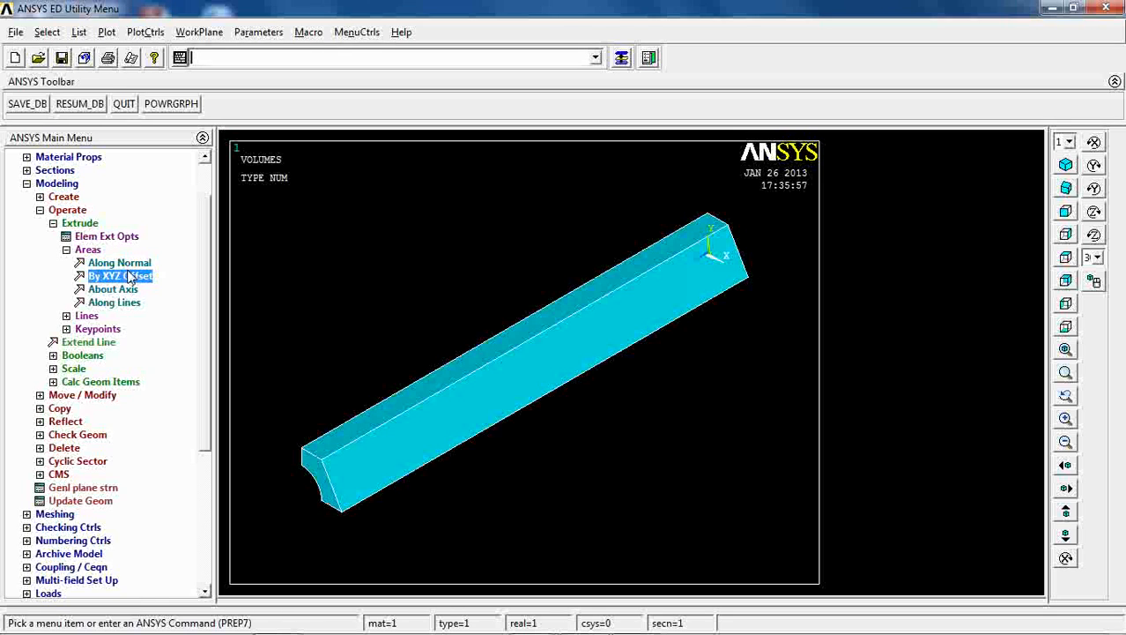
pyautogui.click(100, 600)
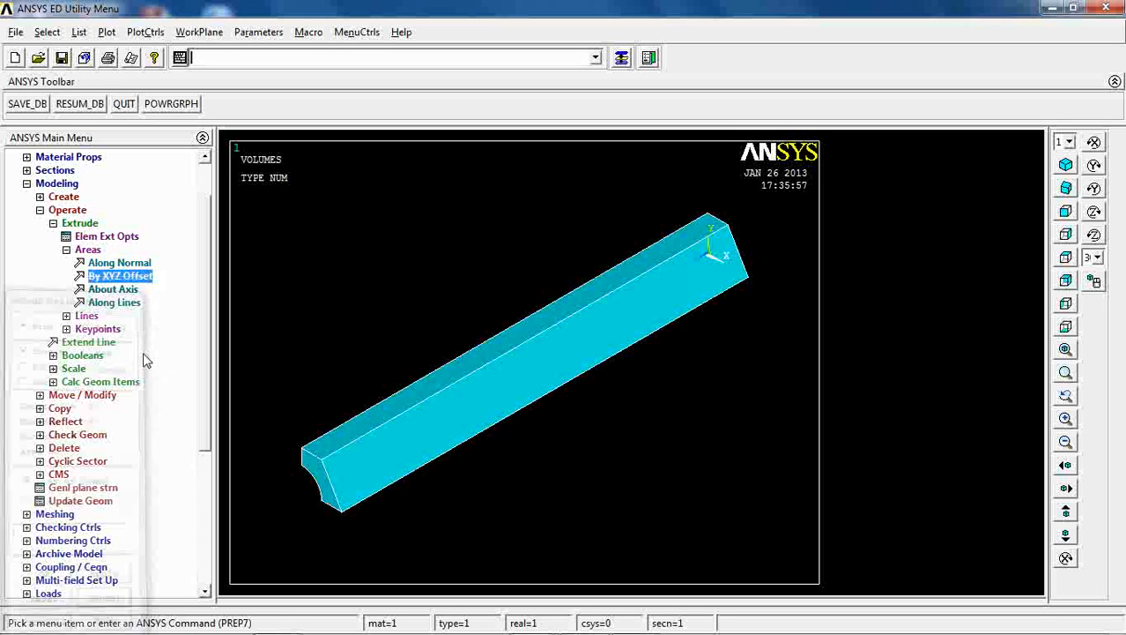
pyautogui.click(119, 262)
pyautogui.click(298, 494)
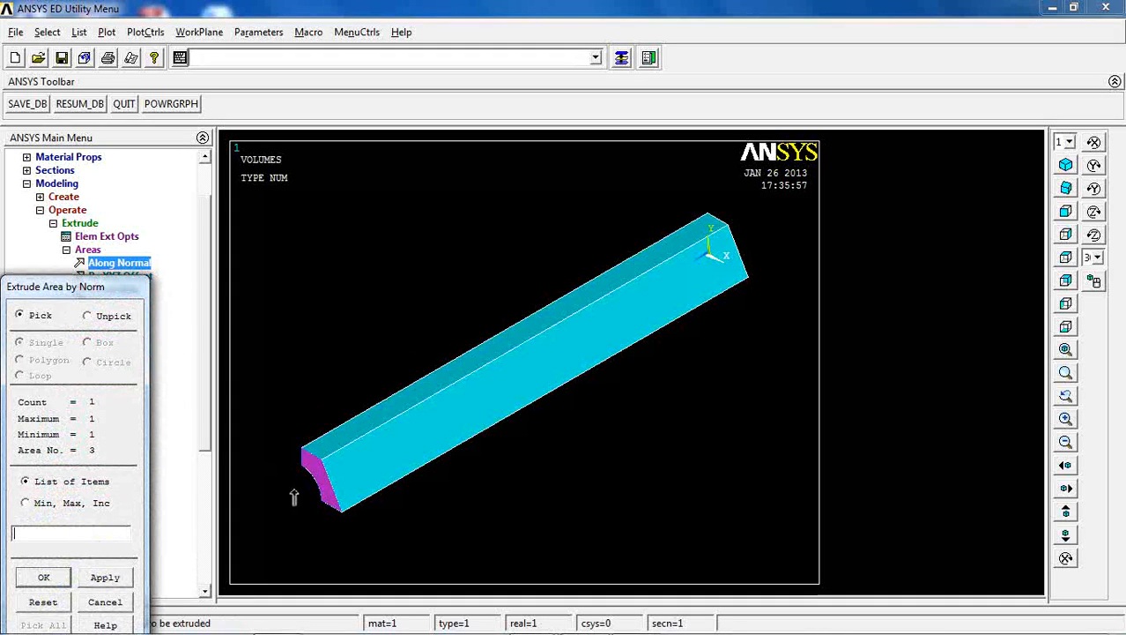
pyautogui.rightClick(317, 471)
pyautogui.click(319, 469)
pyautogui.rightClick(296, 491)
pyautogui.click(298, 495)
pyautogui.rightClick(313, 483)
pyautogui.click(319, 469)
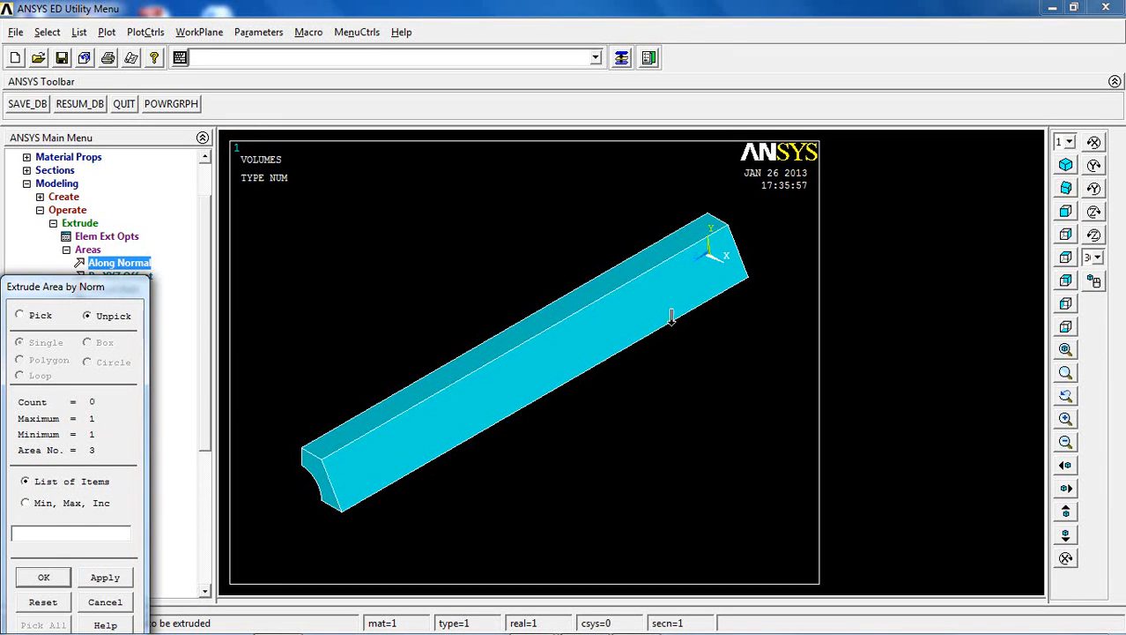
pyautogui.click(44, 578)
pyautogui.click(447, 369)
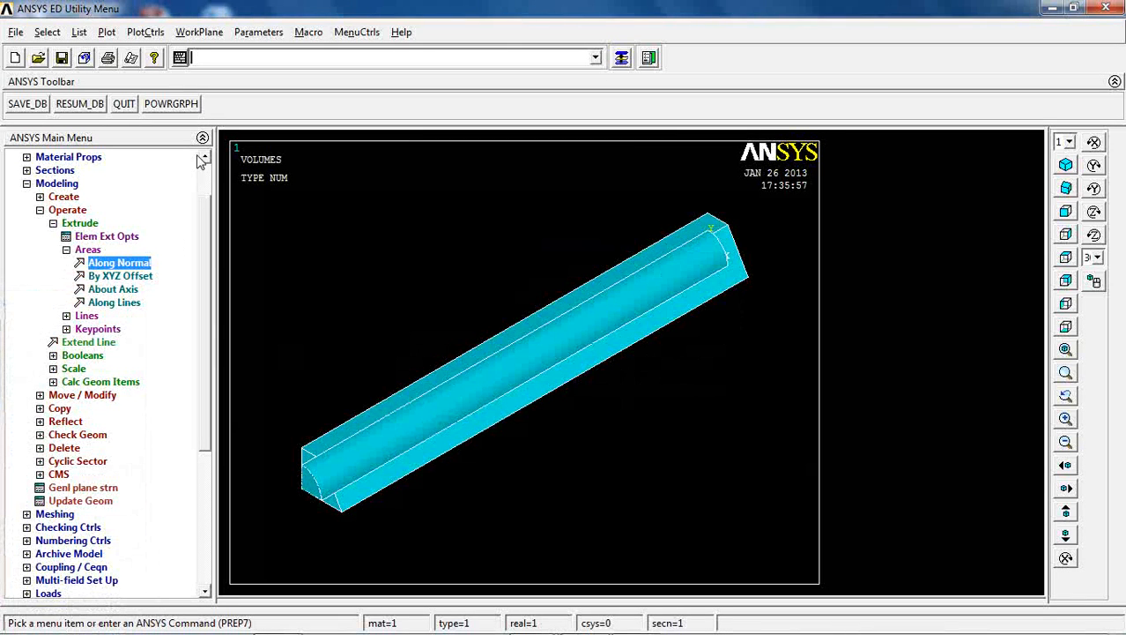
# Step: Plot the volumes and glue all of them together with the Boolean Glue operation
pyautogui.click(107, 32)
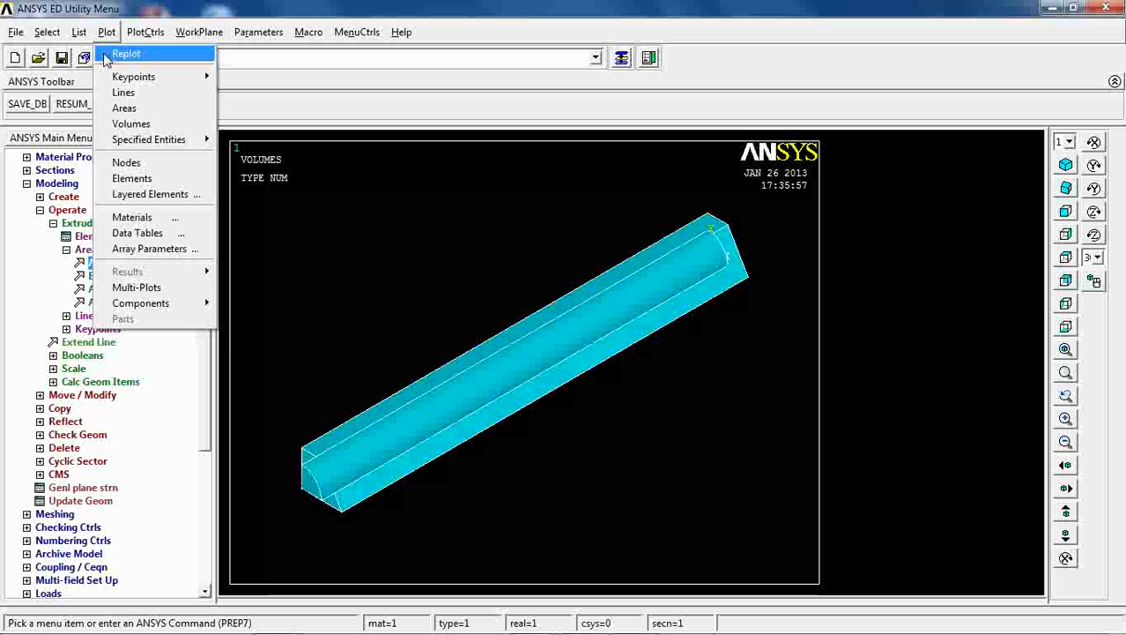
pyautogui.click(132, 124)
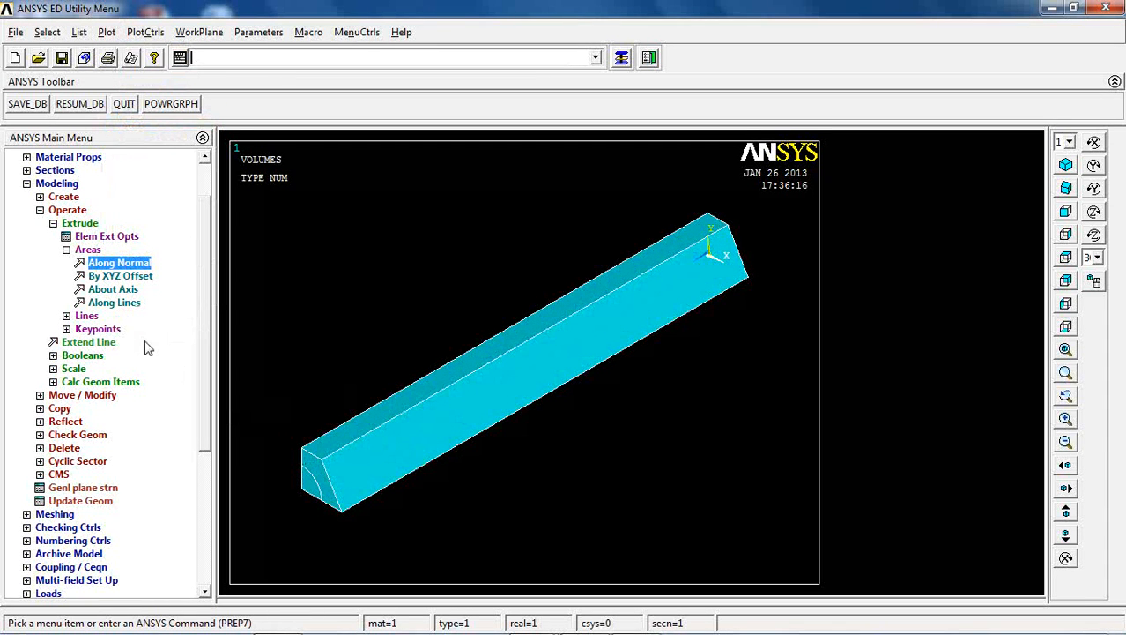
pyautogui.click(77, 223)
pyautogui.click(74, 251)
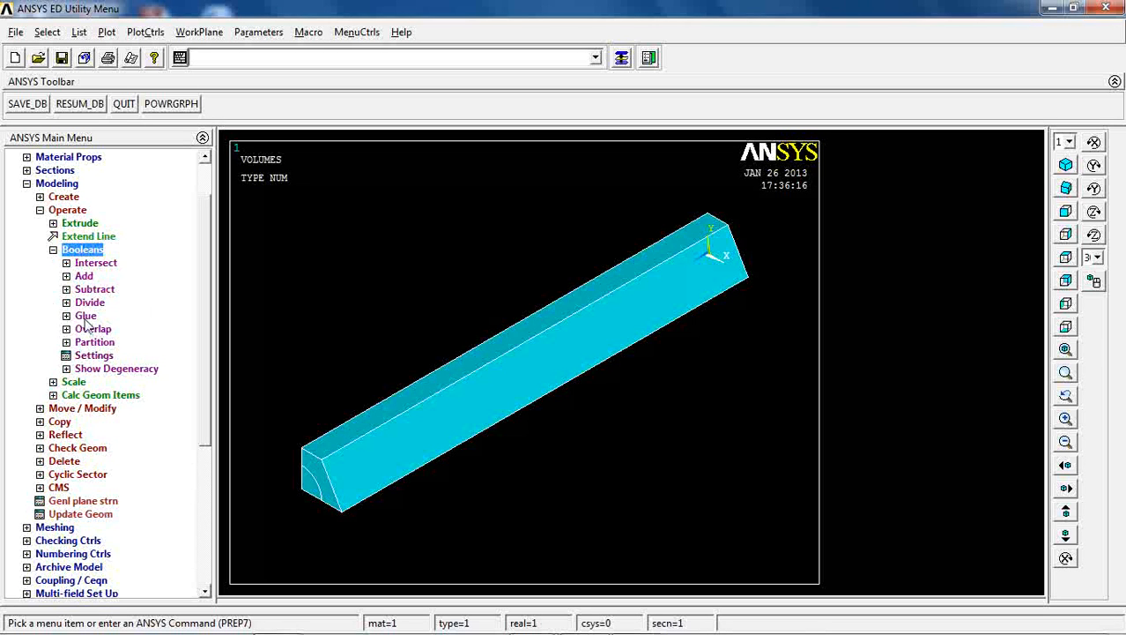
pyautogui.click(86, 315)
pyautogui.click(97, 329)
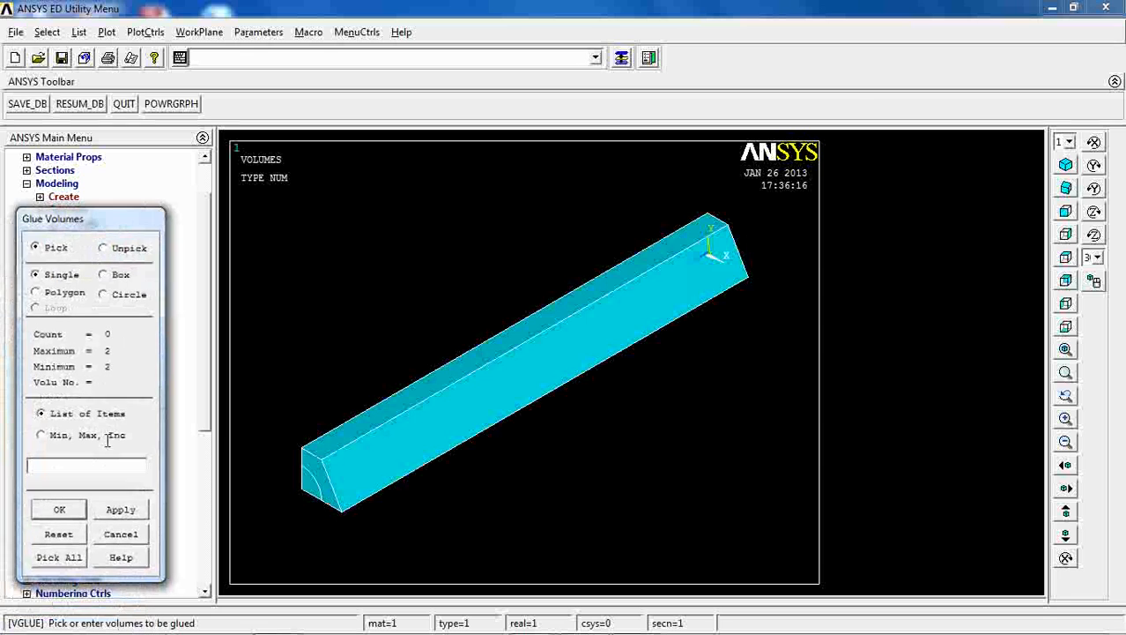
pyautogui.click(70, 556)
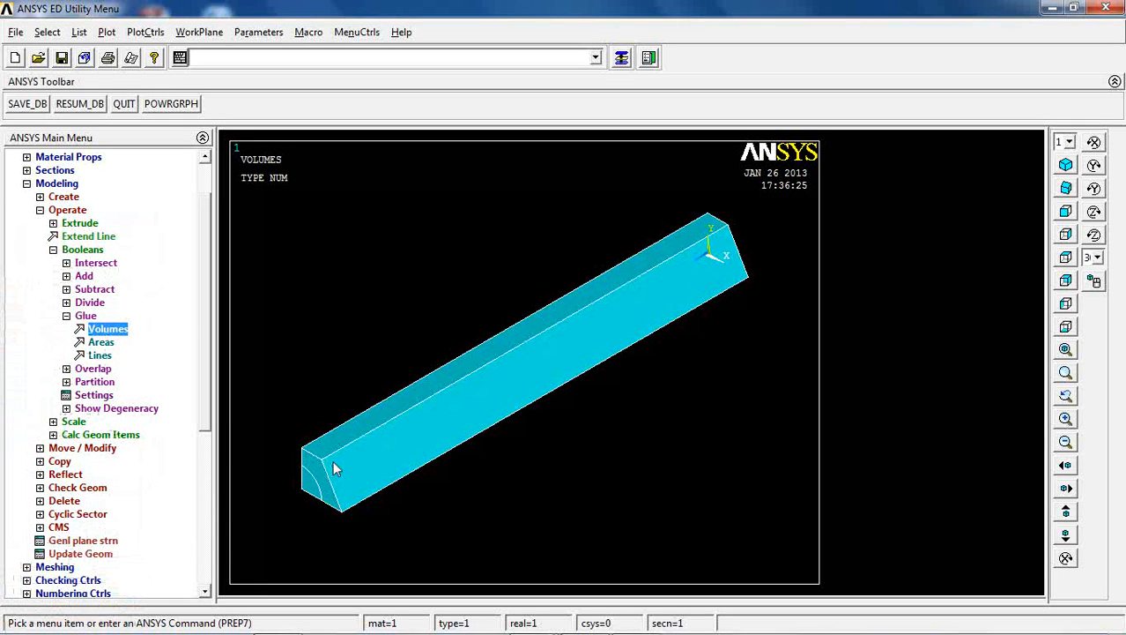
pyautogui.click(85, 315)
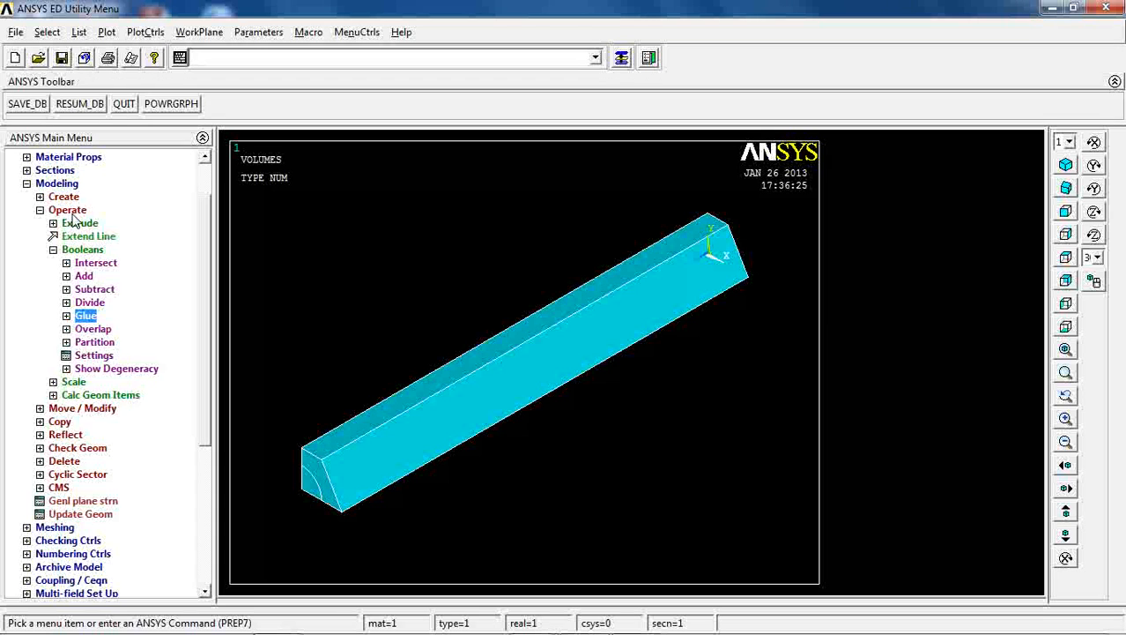
pyautogui.click(69, 210)
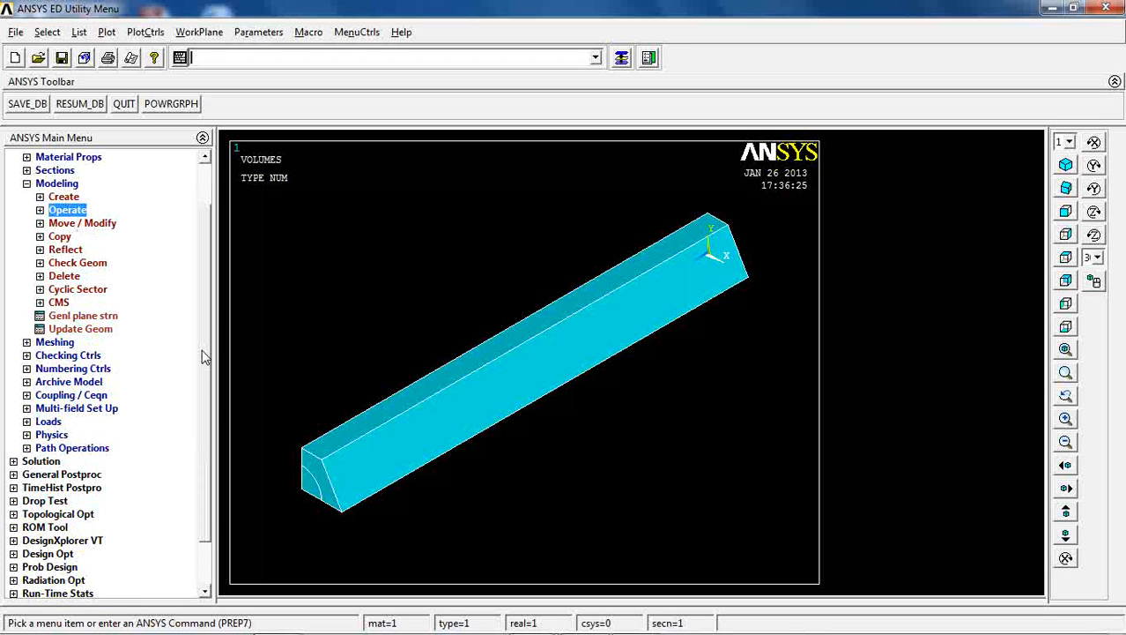
pyautogui.click(63, 197)
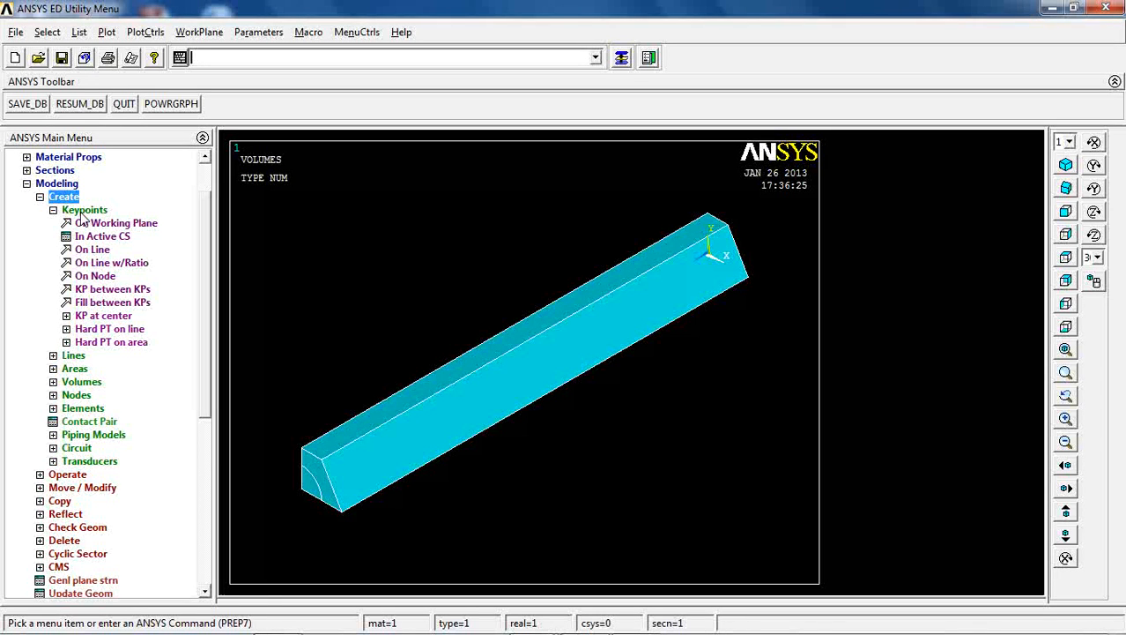
pyautogui.click(84, 209)
pyautogui.click(75, 276)
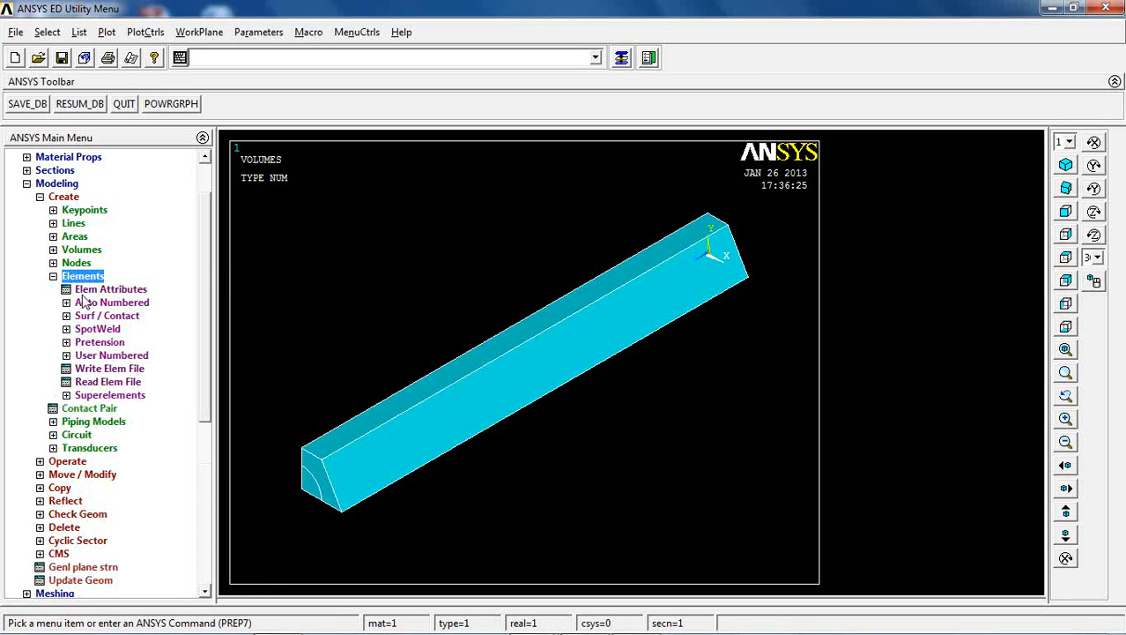
pyautogui.click(84, 291)
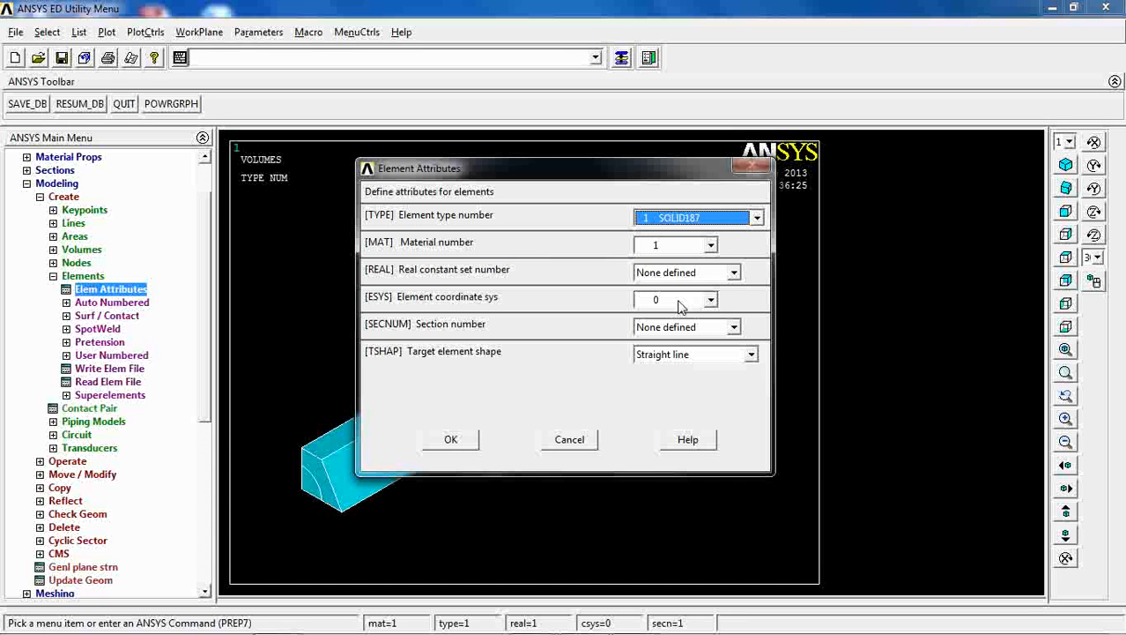
pyautogui.click(657, 244)
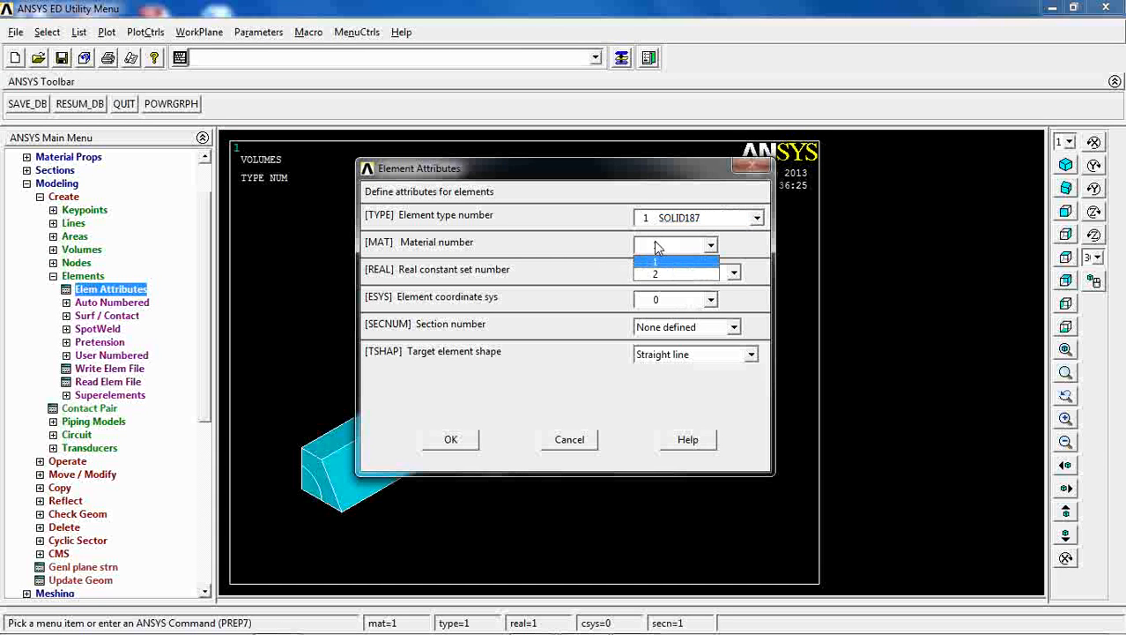
pyautogui.click(659, 257)
pyautogui.click(574, 443)
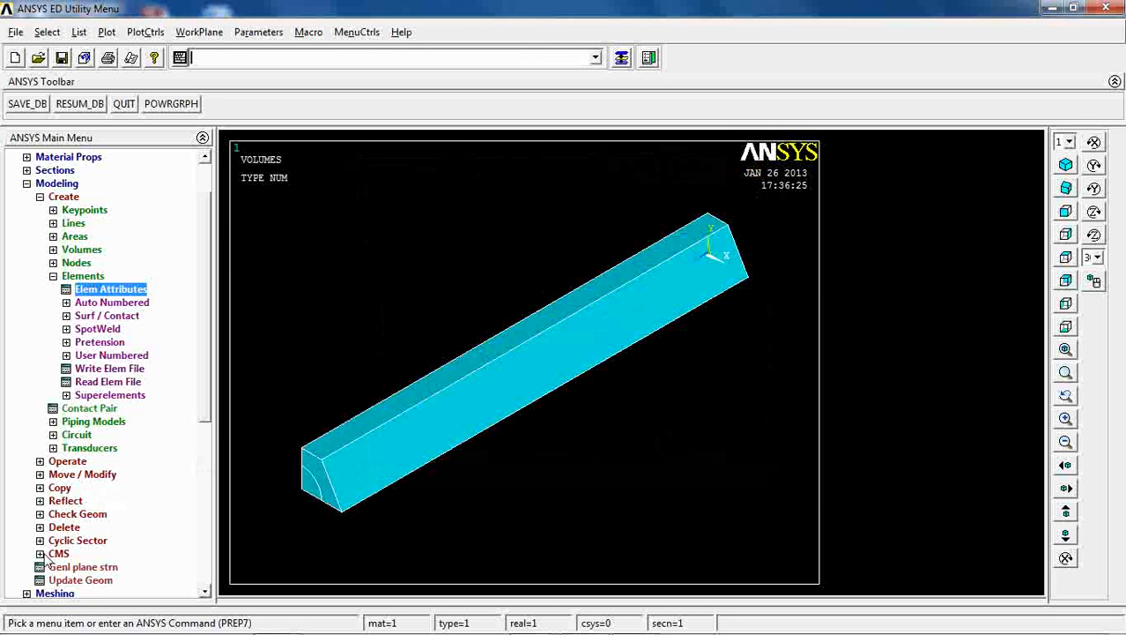
# Step: Try to mesh a single volume with free tetrahedral elements using the MeshTool
pyautogui.click(60, 184)
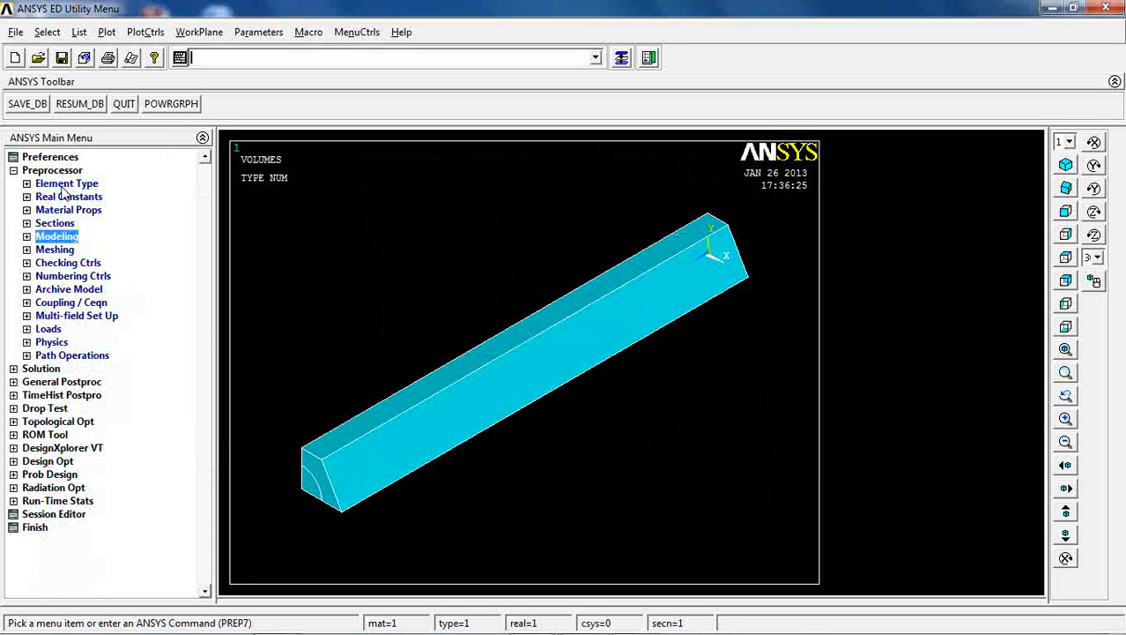
pyautogui.click(55, 249)
pyautogui.click(70, 276)
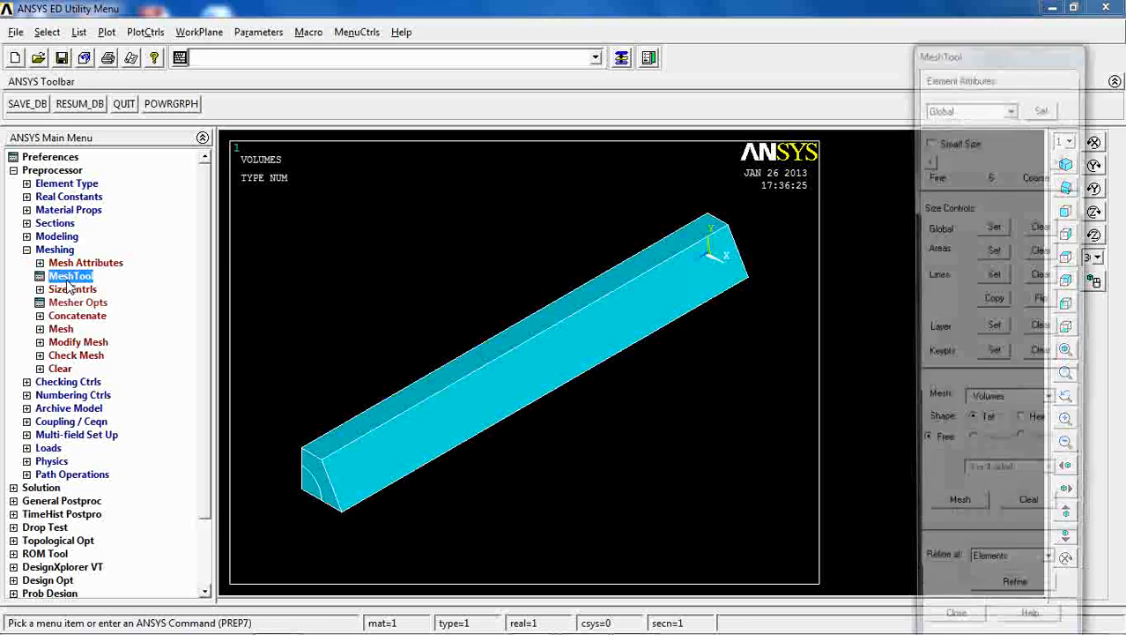
pyautogui.moveTo(1011, 60); pyautogui.dragTo(1013, 25)
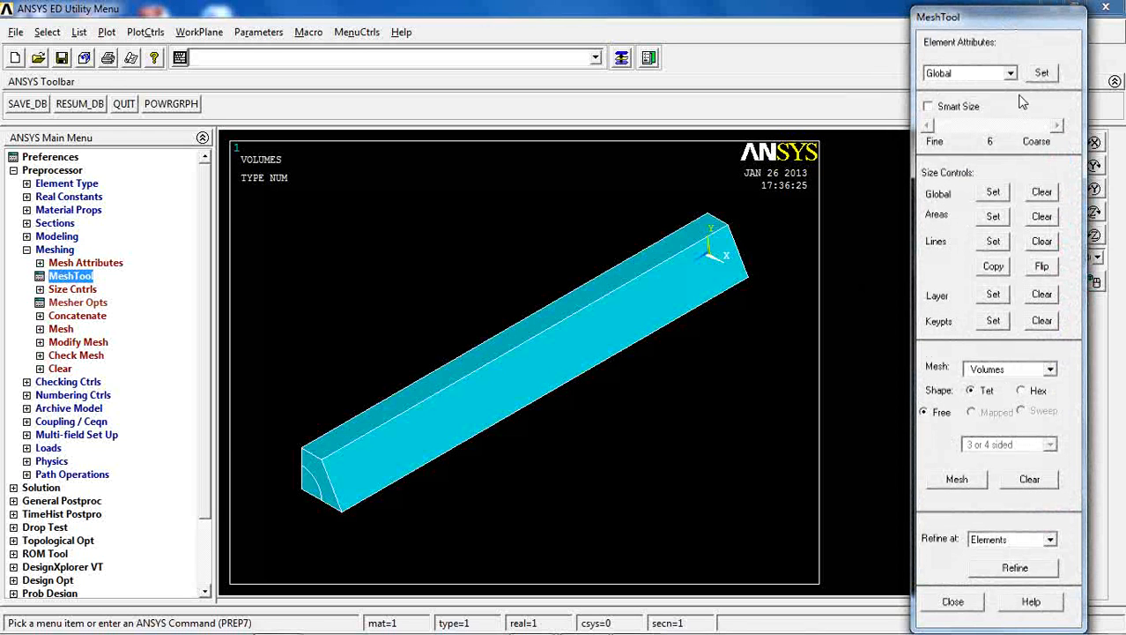
pyautogui.click(956, 480)
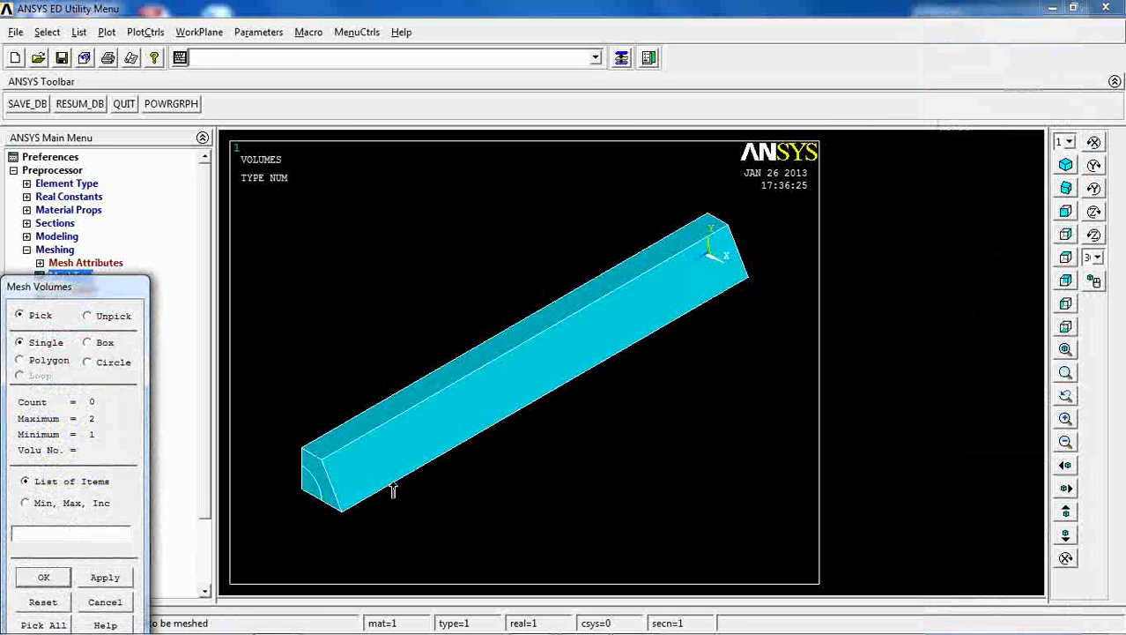
pyautogui.click(385, 489)
pyautogui.click(325, 478)
pyautogui.rightClick(341, 493)
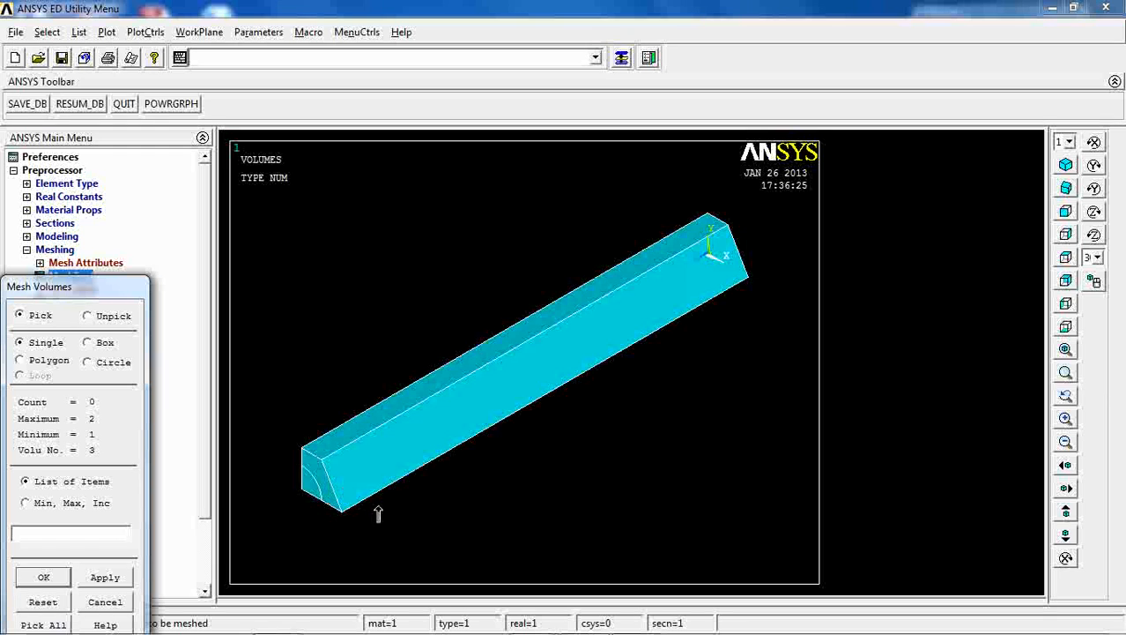
pyautogui.click(389, 494)
pyautogui.rightClick(376, 496)
pyautogui.click(308, 473)
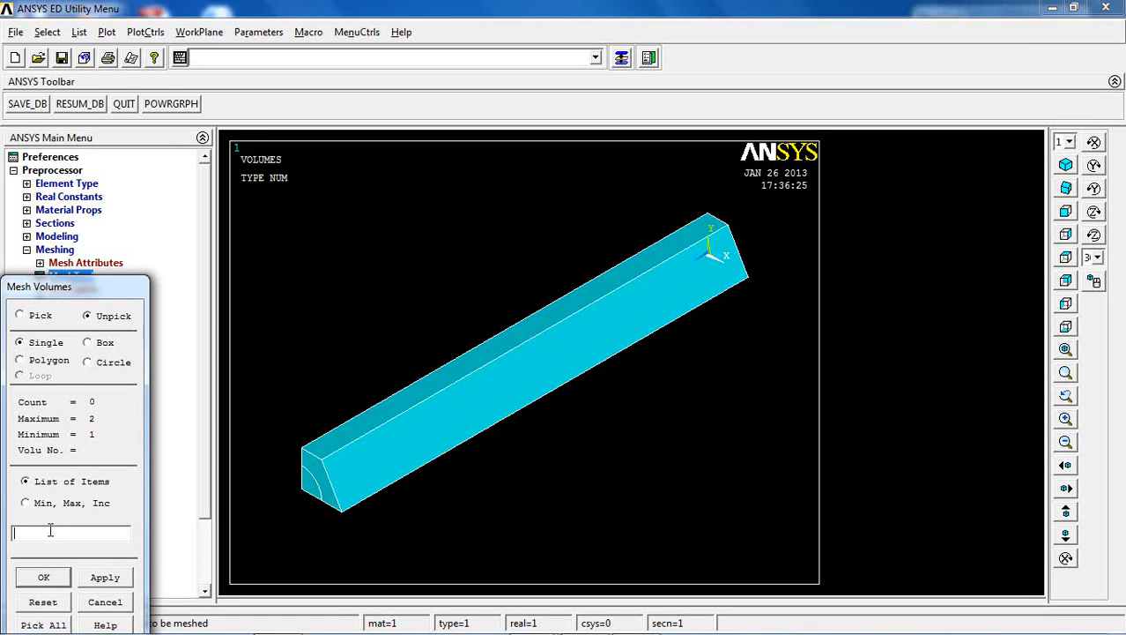
pyautogui.press('Return')
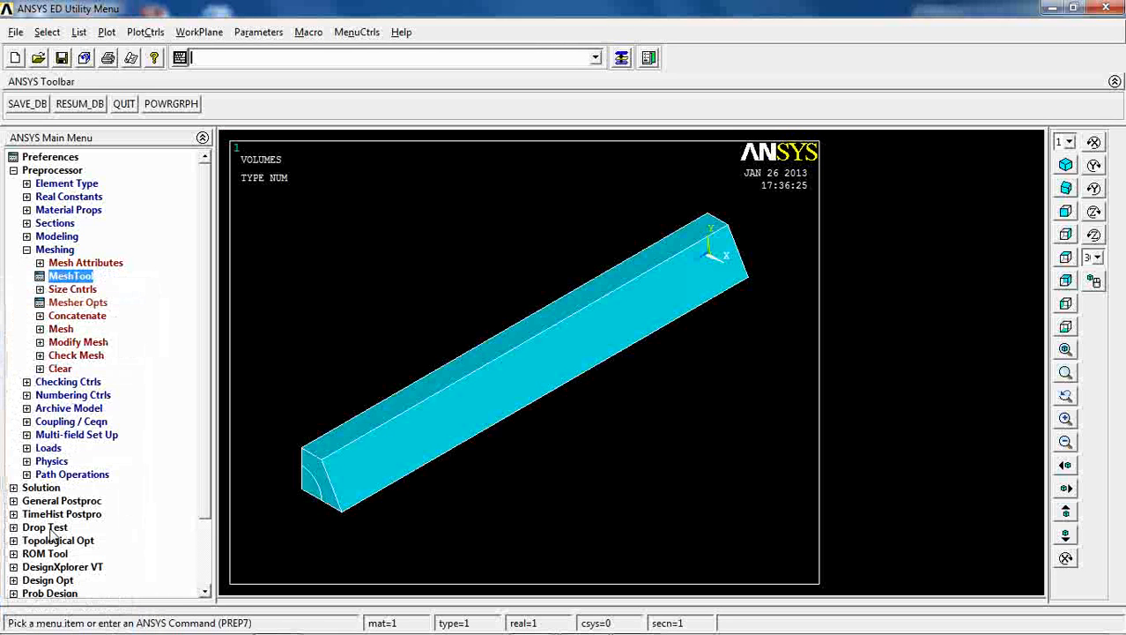
# Step: List all selected volumes to check the volume numbers, then close the listing
pyautogui.click(78, 33)
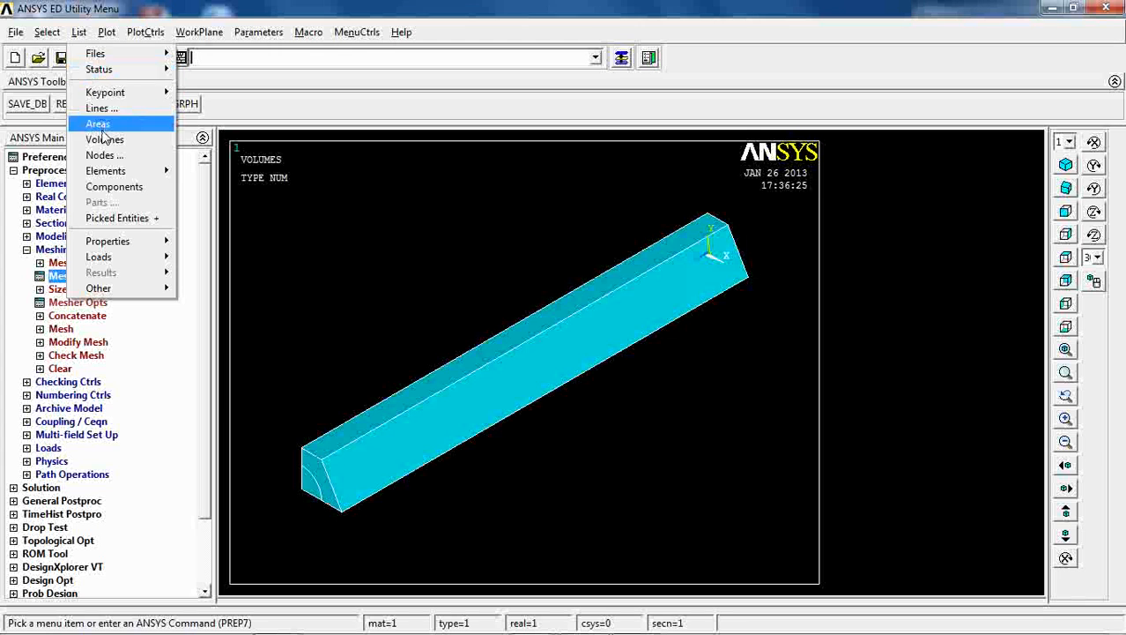
pyautogui.click(104, 140)
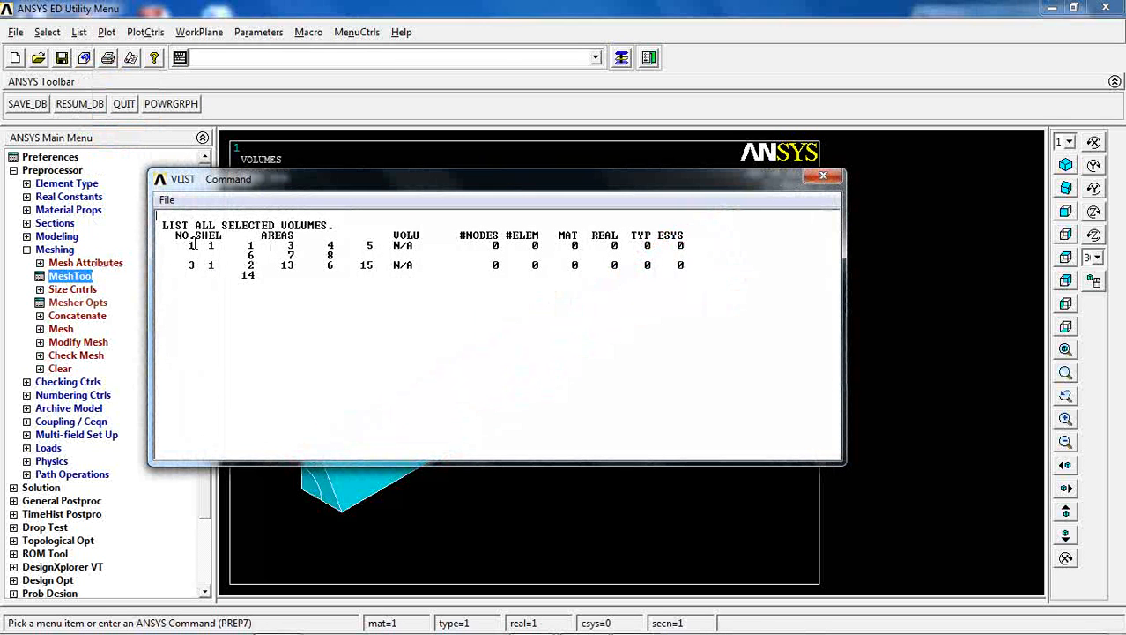
pyautogui.click(823, 175)
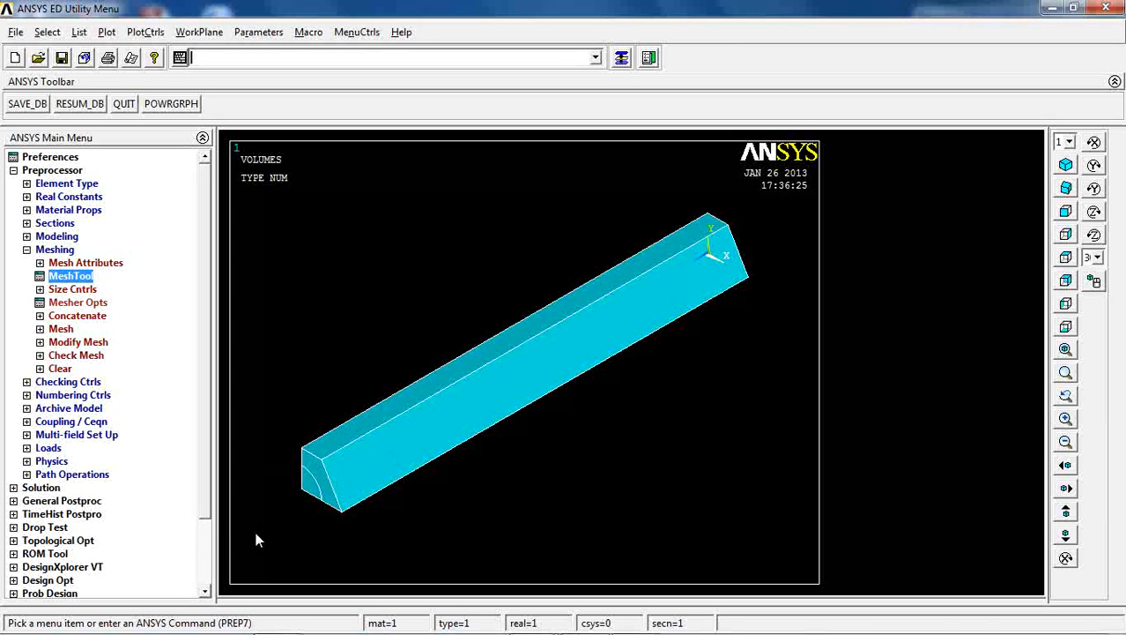
pyautogui.click(71, 280)
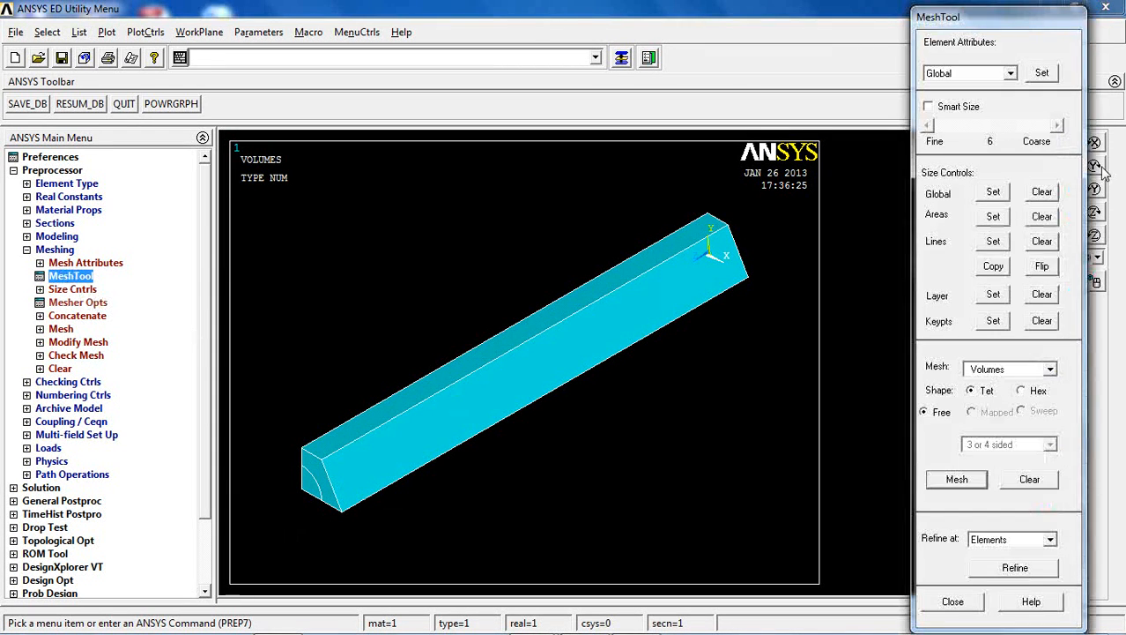
pyautogui.click(950, 478)
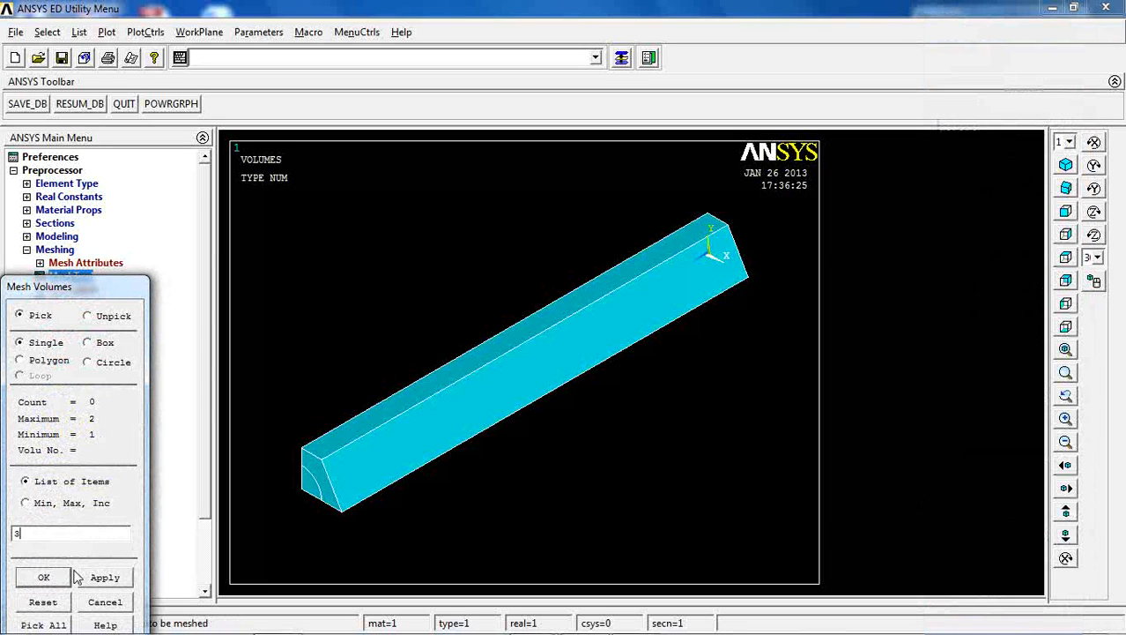
pyautogui.write('3')
pyautogui.press('Return')
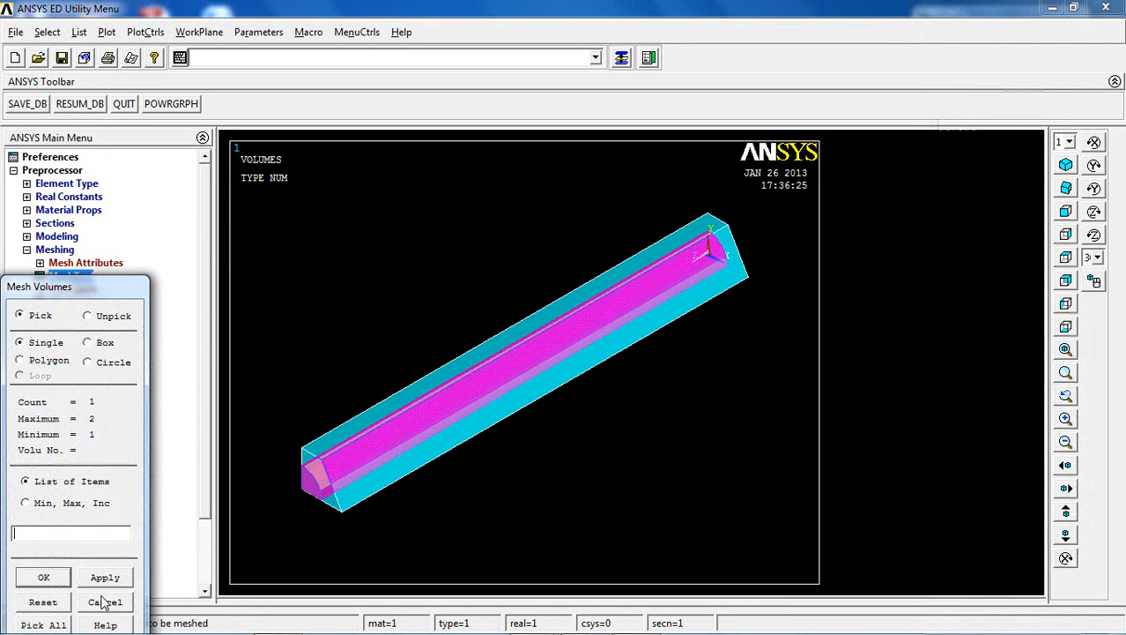
pyautogui.click(81, 604)
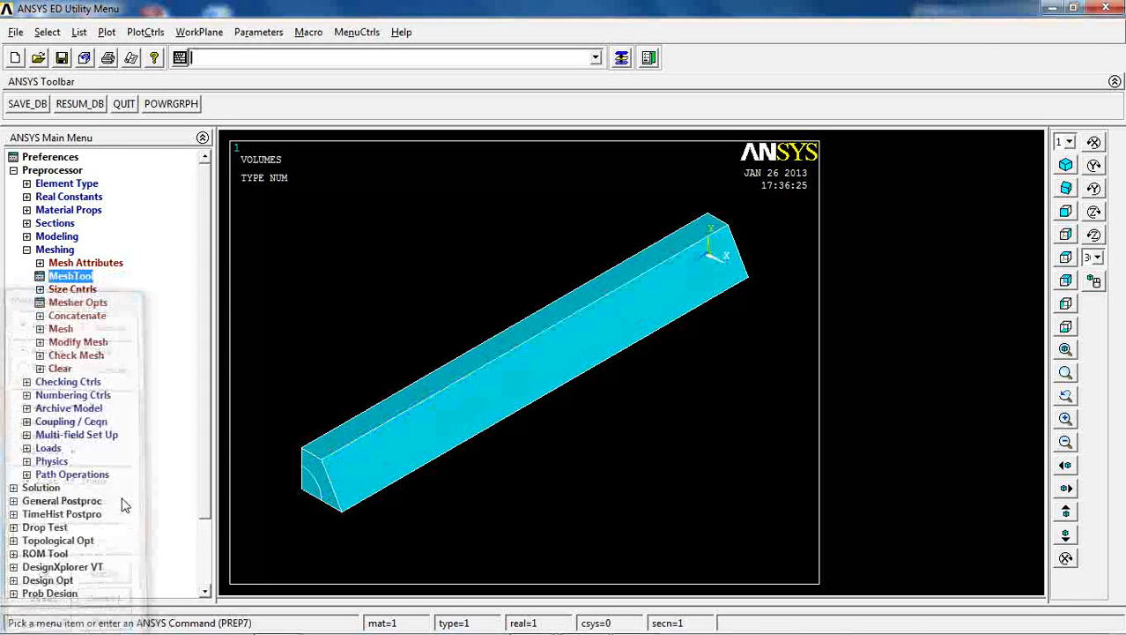
# Step: Mesh volume 1, the outer prism around the core, with free tetrahedral elements using the MeshTool
pyautogui.click(88, 278)
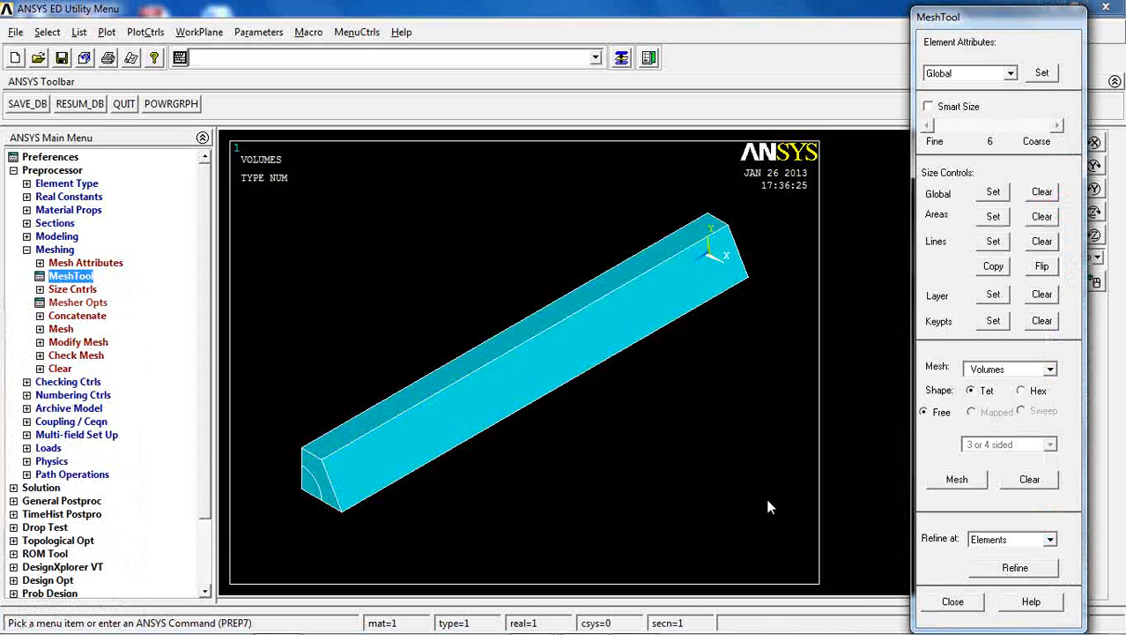
pyautogui.click(952, 483)
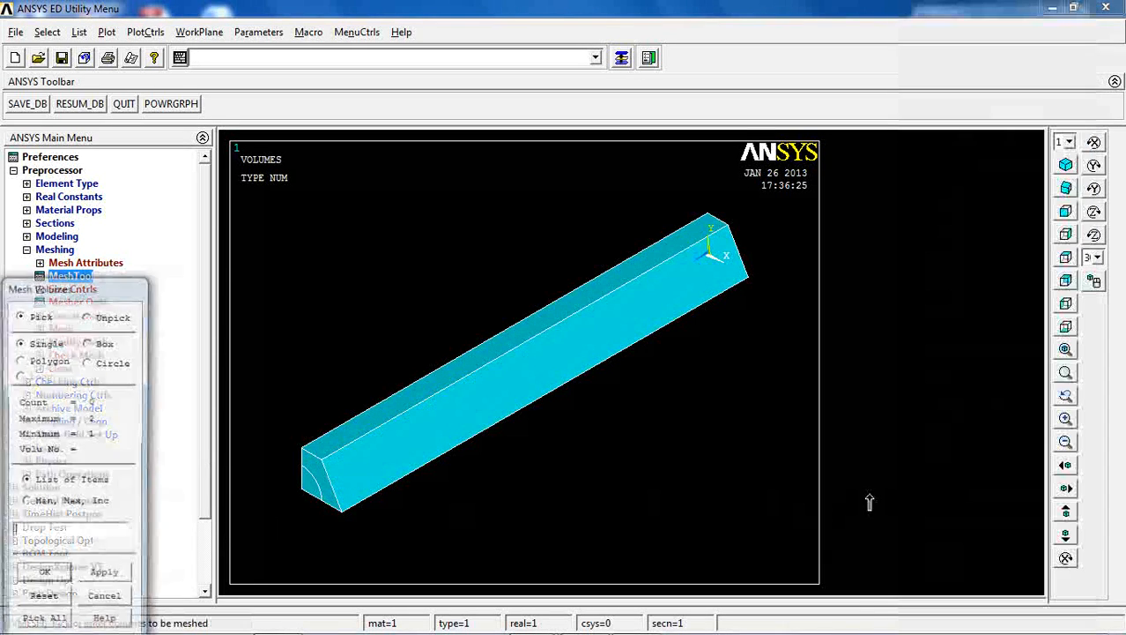
pyautogui.click(48, 533)
pyautogui.write('1')
pyautogui.press('Return')
pyautogui.click(44, 578)
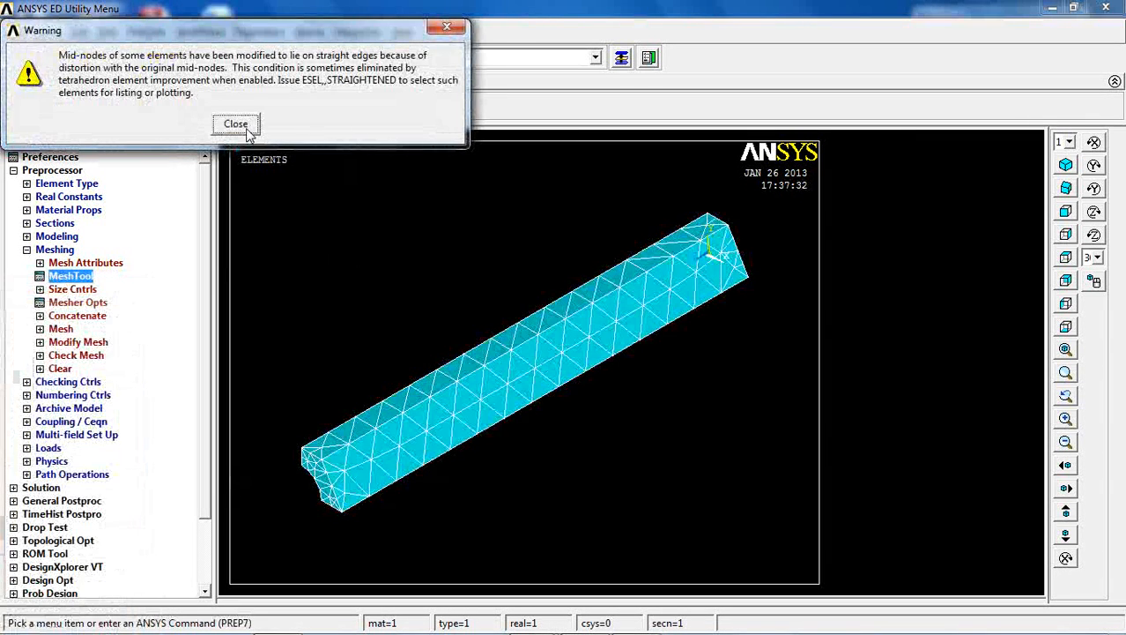
pyautogui.click(247, 128)
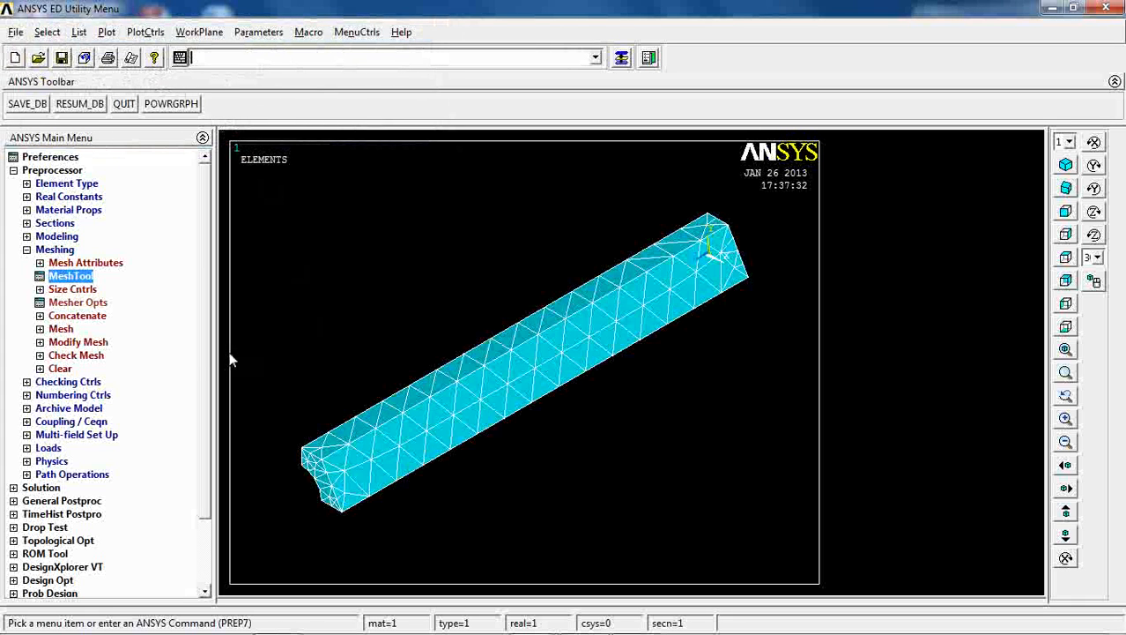
pyautogui.click(70, 278)
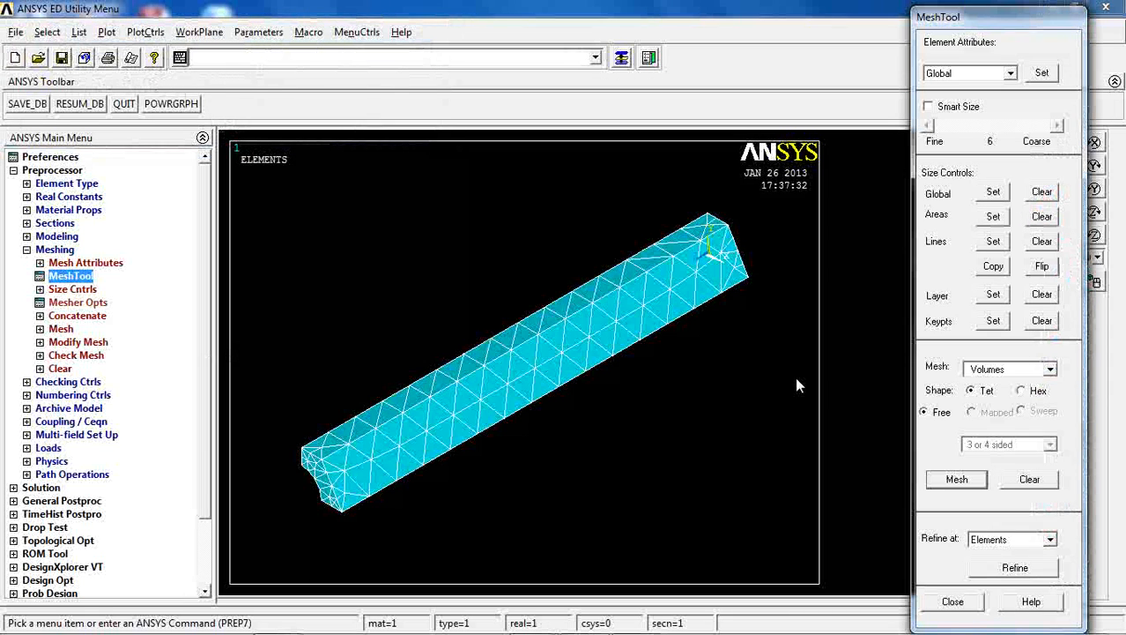
pyautogui.click(956, 479)
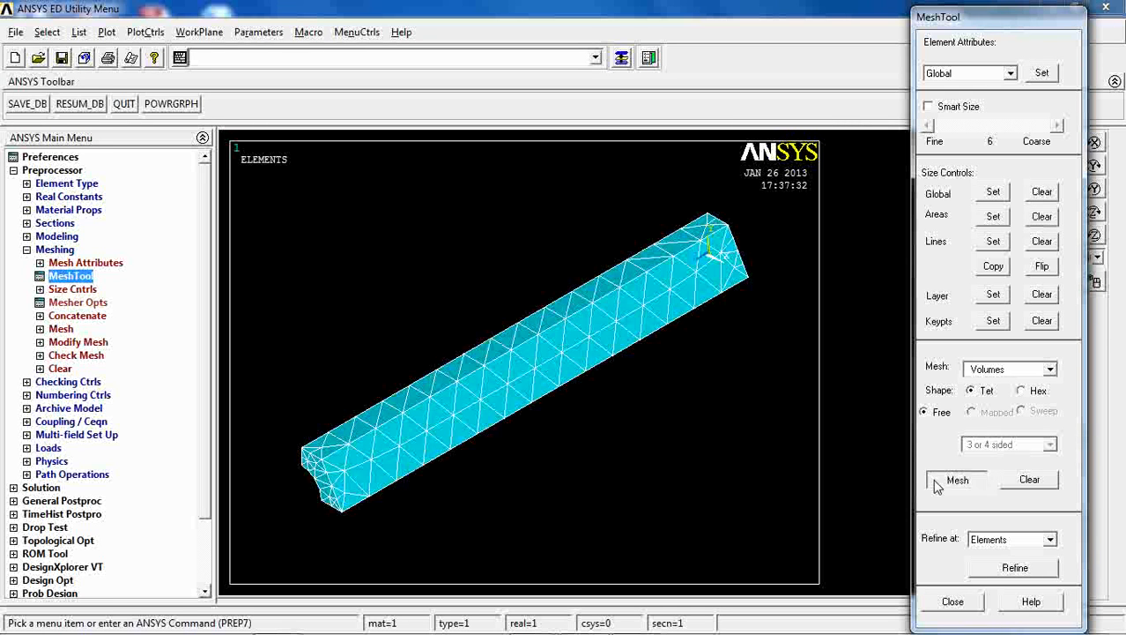
pyautogui.click(309, 487)
pyautogui.click(41, 577)
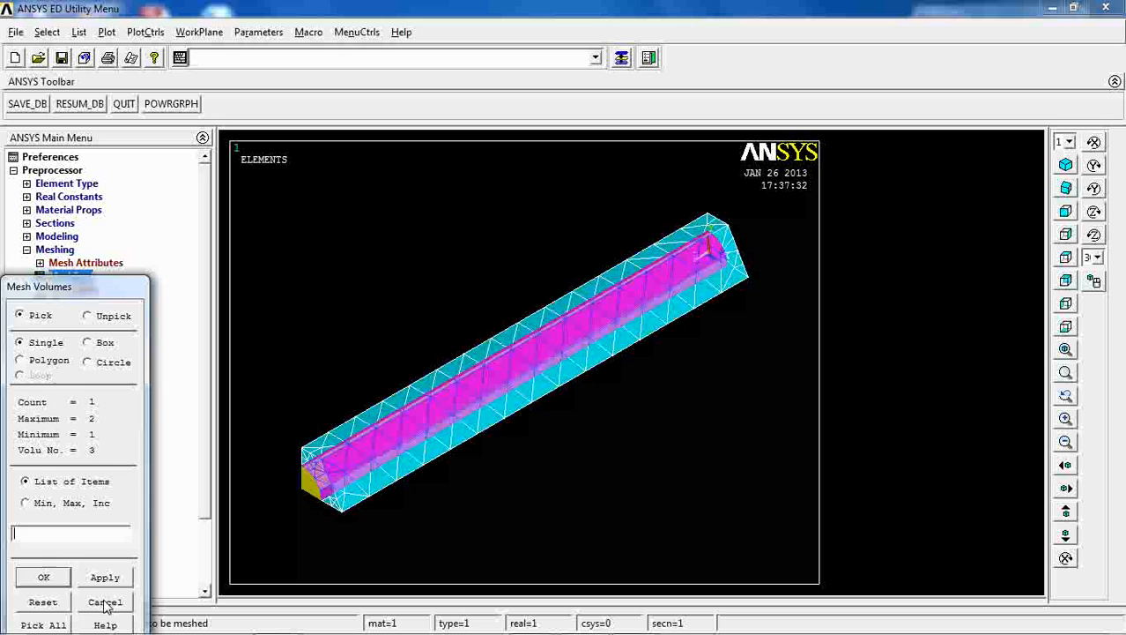
# Step: Set the default element attributes to material number 2, keeping element type 1 SOLID187
pyautogui.click(51, 238)
pyautogui.click(84, 344)
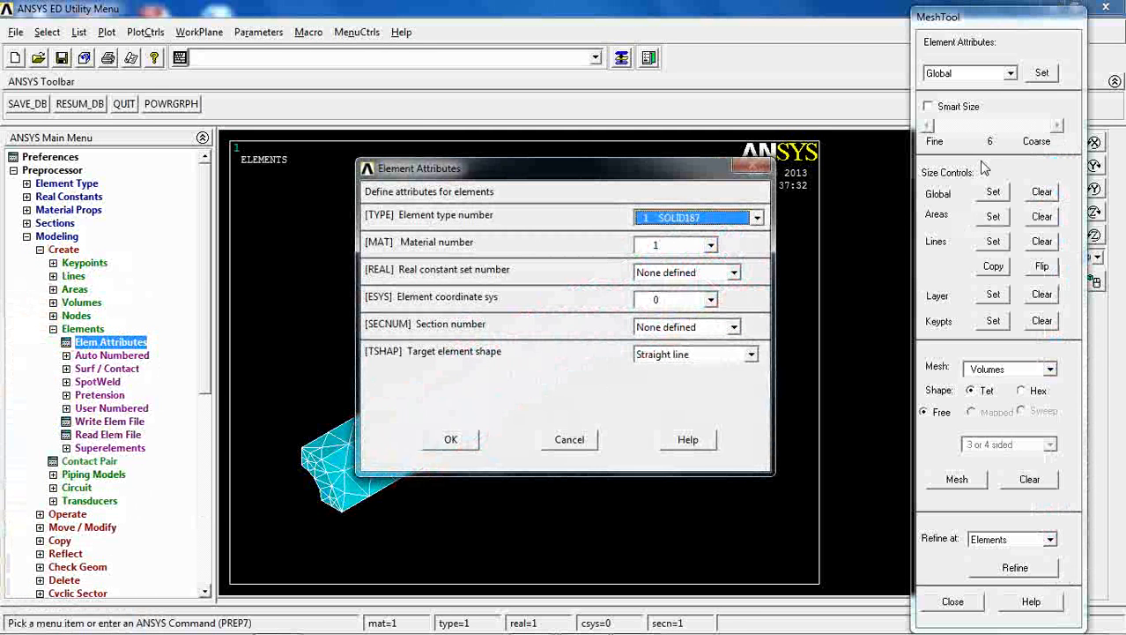
pyautogui.click(674, 245)
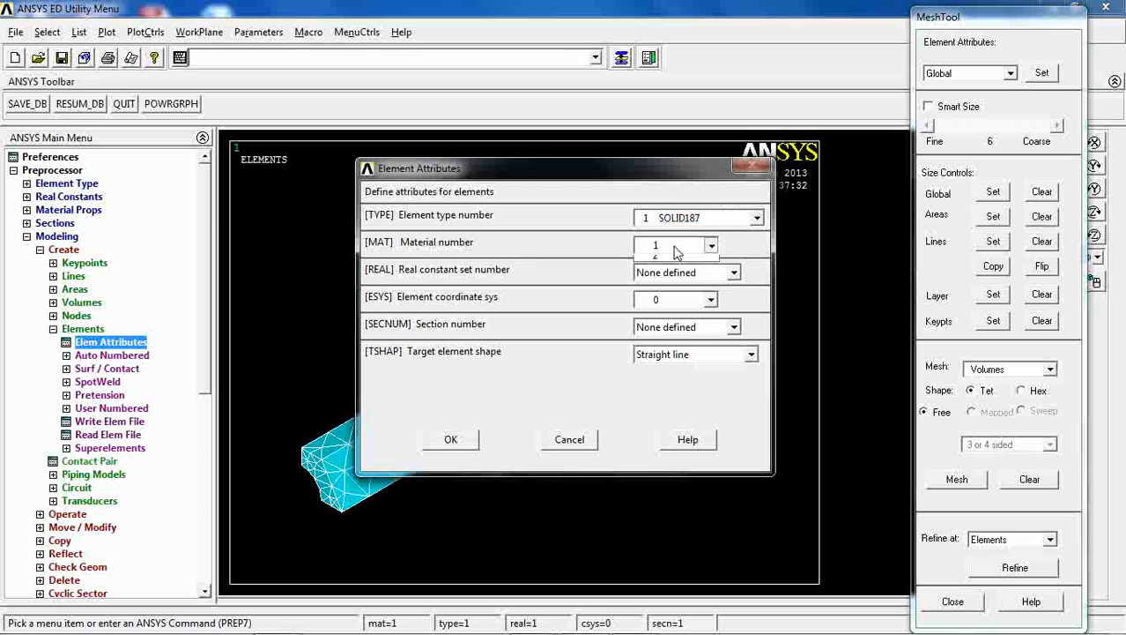
pyautogui.click(663, 278)
pyautogui.click(452, 438)
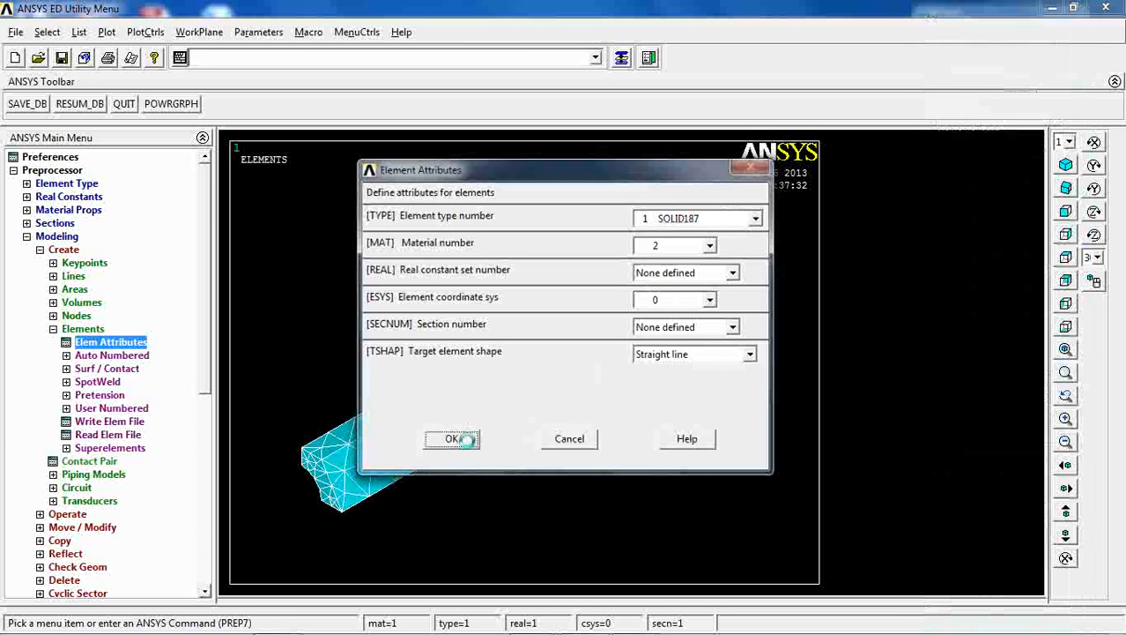
# Step: Mesh the quarter-circular core volume with free tetrahedral elements using the MeshTool
pyautogui.click(68, 238)
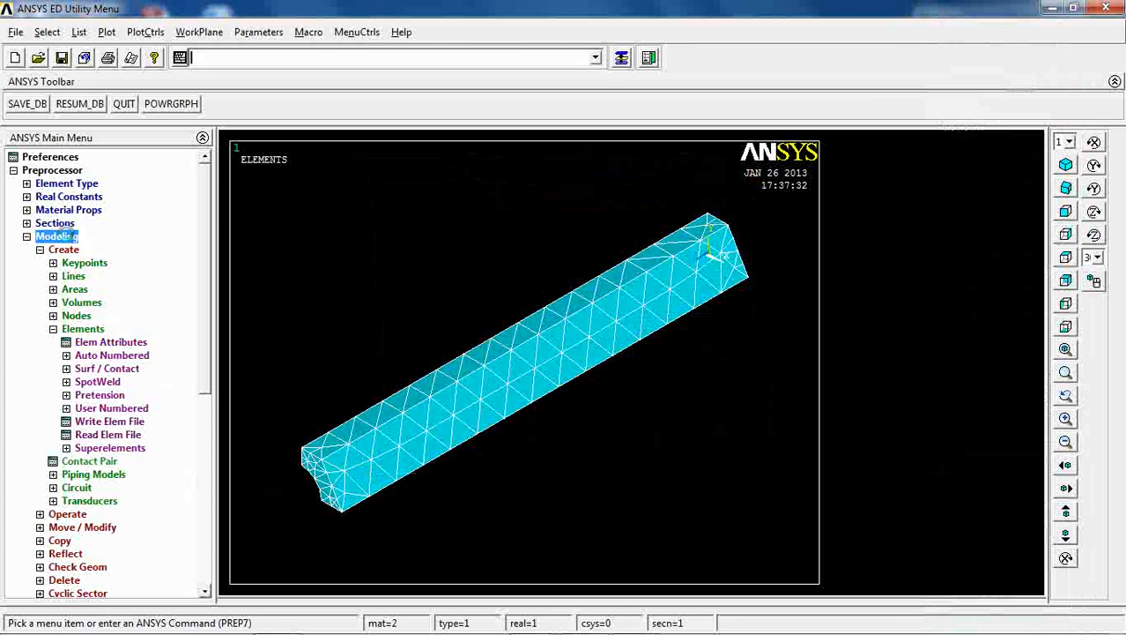
pyautogui.click(61, 252)
pyautogui.click(69, 276)
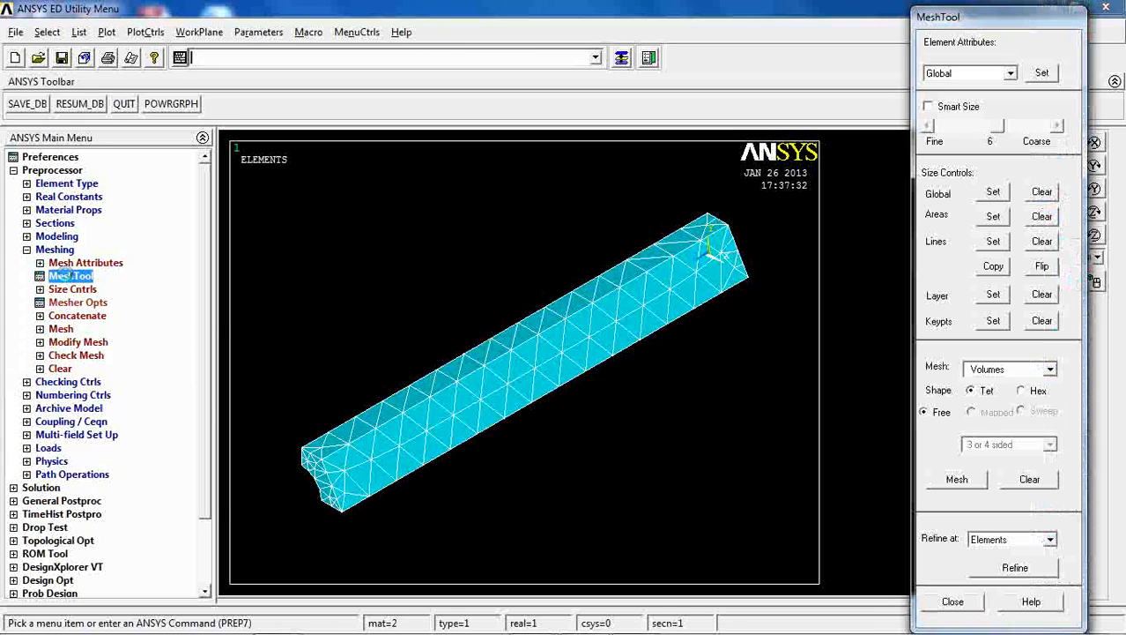
pyautogui.click(957, 479)
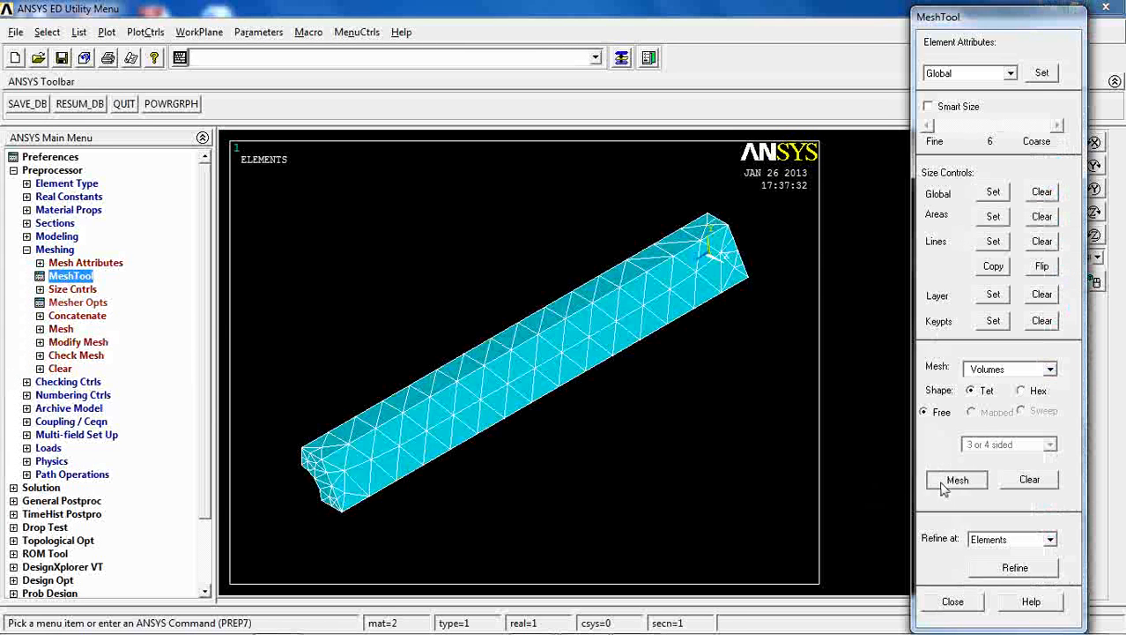
pyautogui.click(300, 483)
pyautogui.click(65, 573)
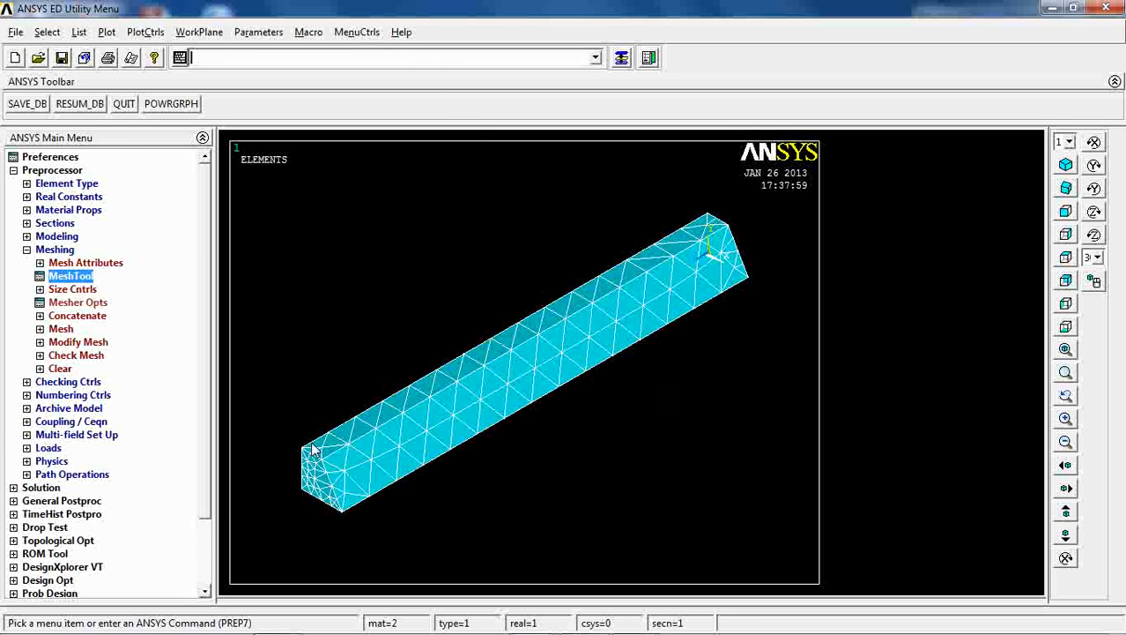
# Step: Define a new analysis of type Static under the preprocessor loads, and close the MeshTool
pyautogui.click(55, 253)
pyautogui.click(50, 332)
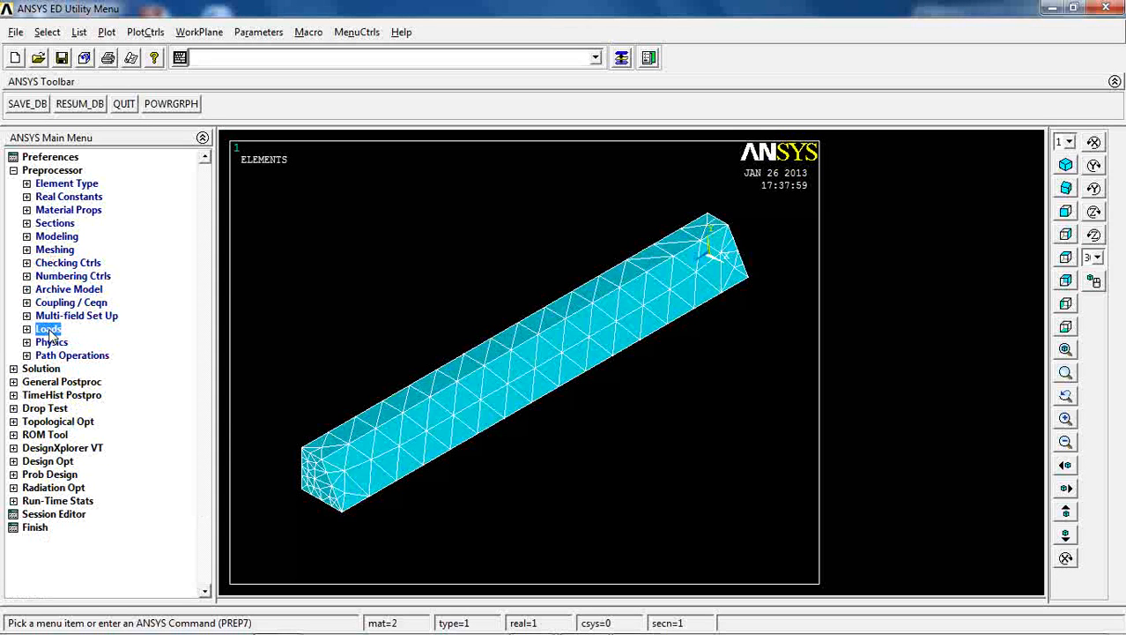
pyautogui.click(78, 342)
pyautogui.click(90, 355)
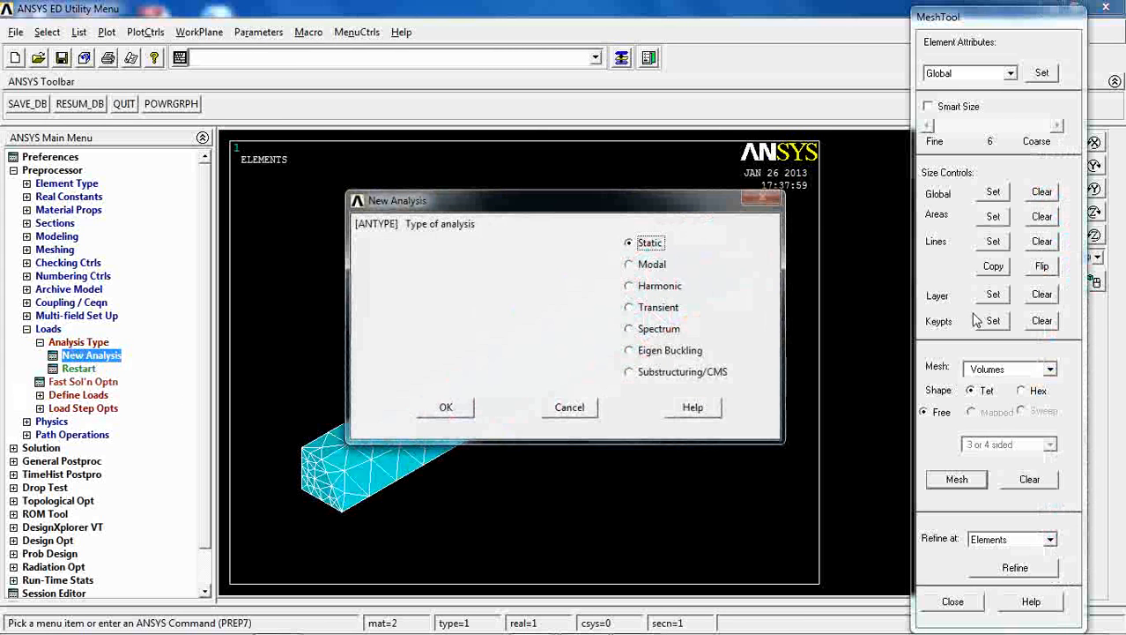
pyautogui.click(952, 601)
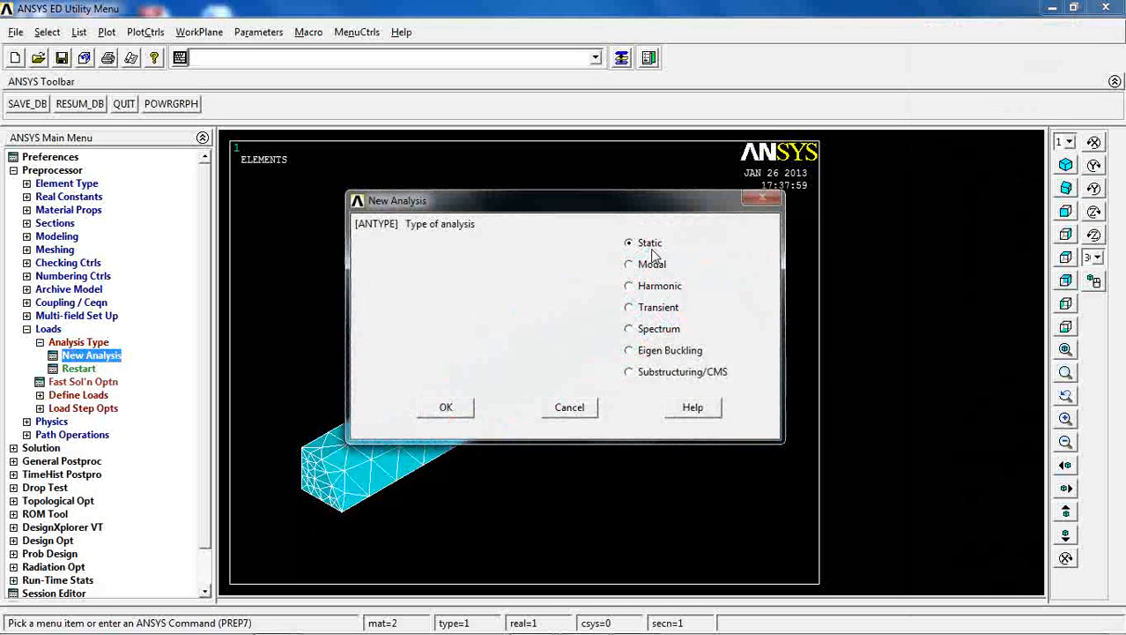
pyautogui.click(446, 406)
# Step: Constrain All DOF with a displacement value of 0 on the prism and core end areas at the origin
pyautogui.click(87, 398)
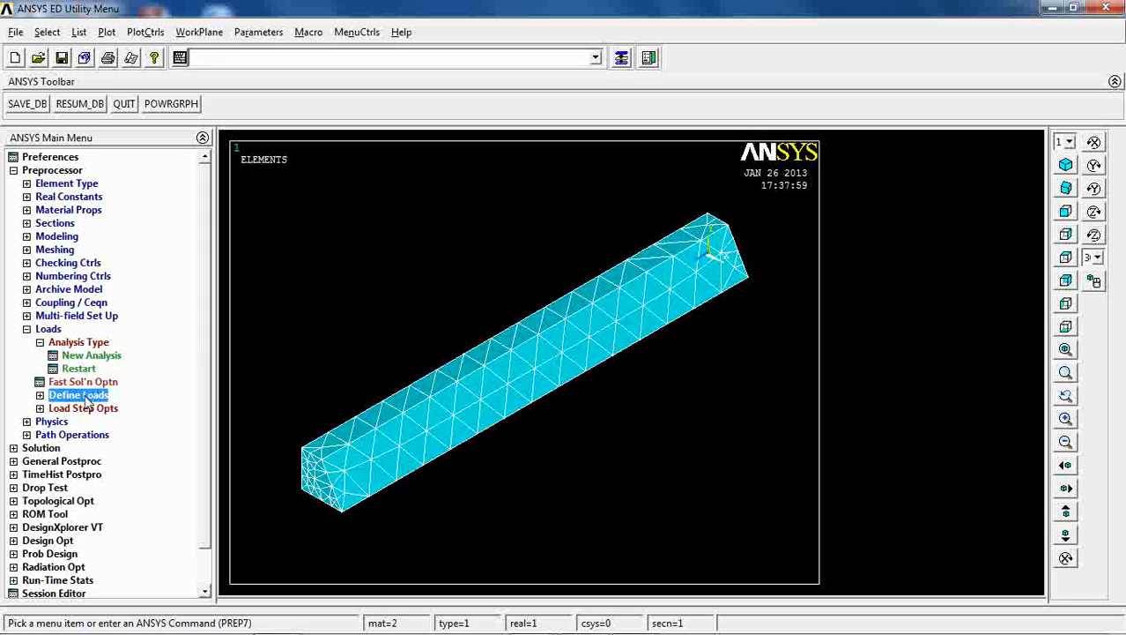
pyautogui.click(76, 395)
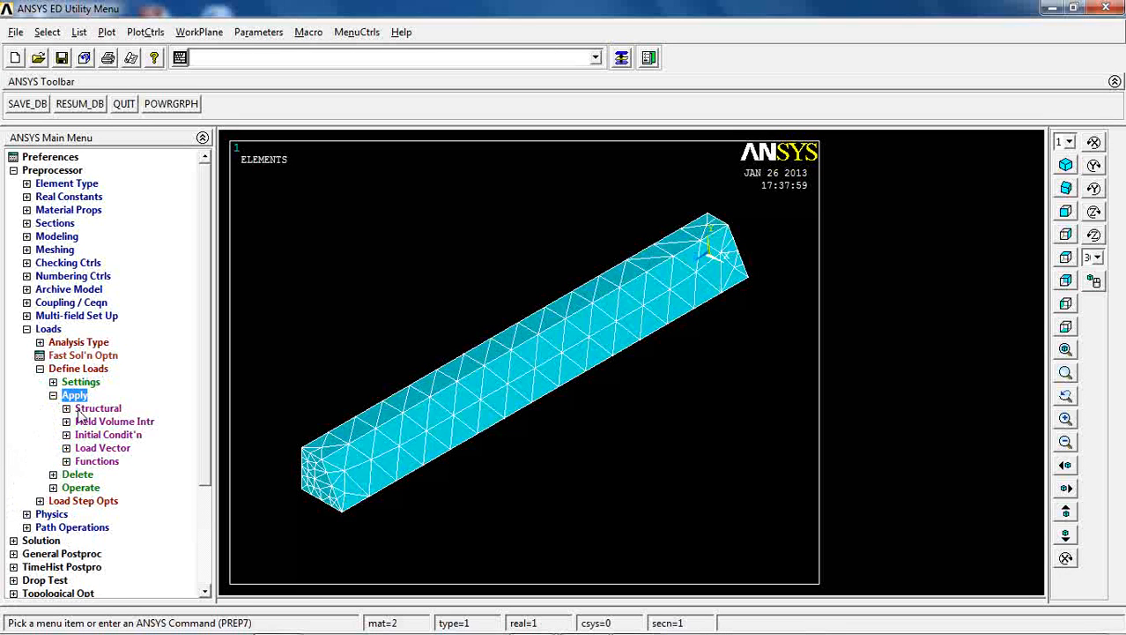
pyautogui.click(88, 409)
pyautogui.click(124, 422)
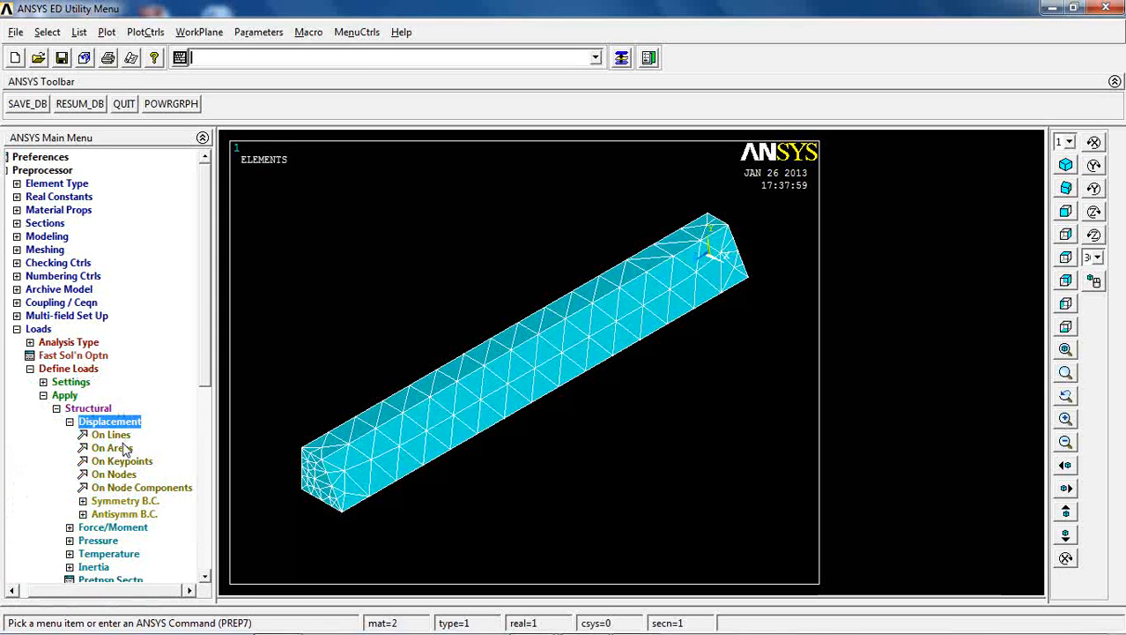
pyautogui.click(113, 448)
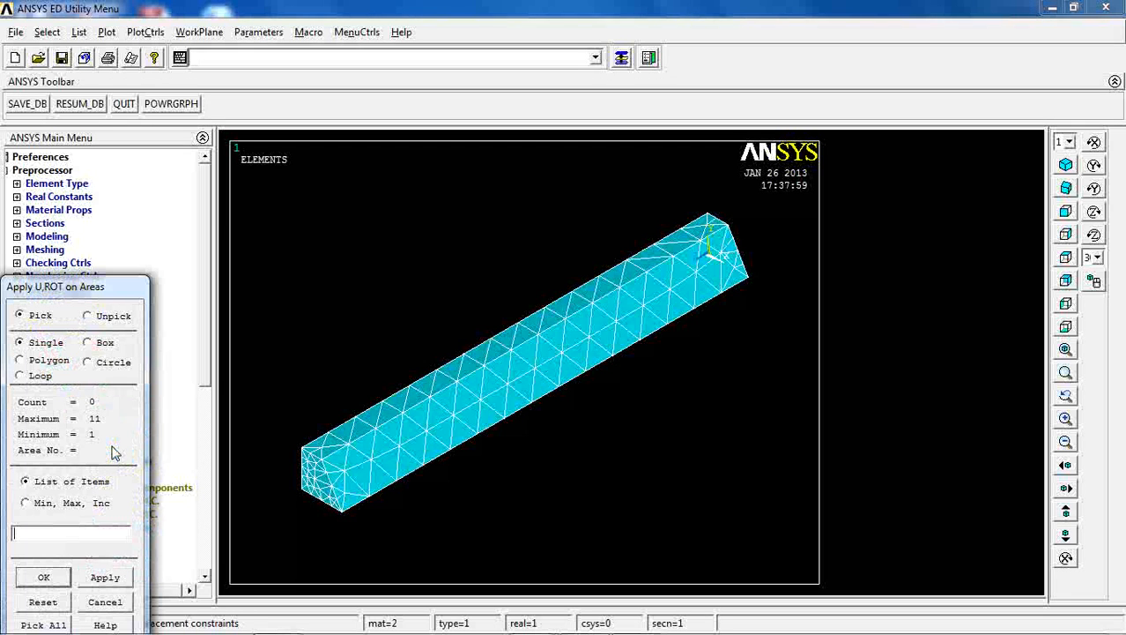
pyautogui.click(733, 271)
pyautogui.click(715, 256)
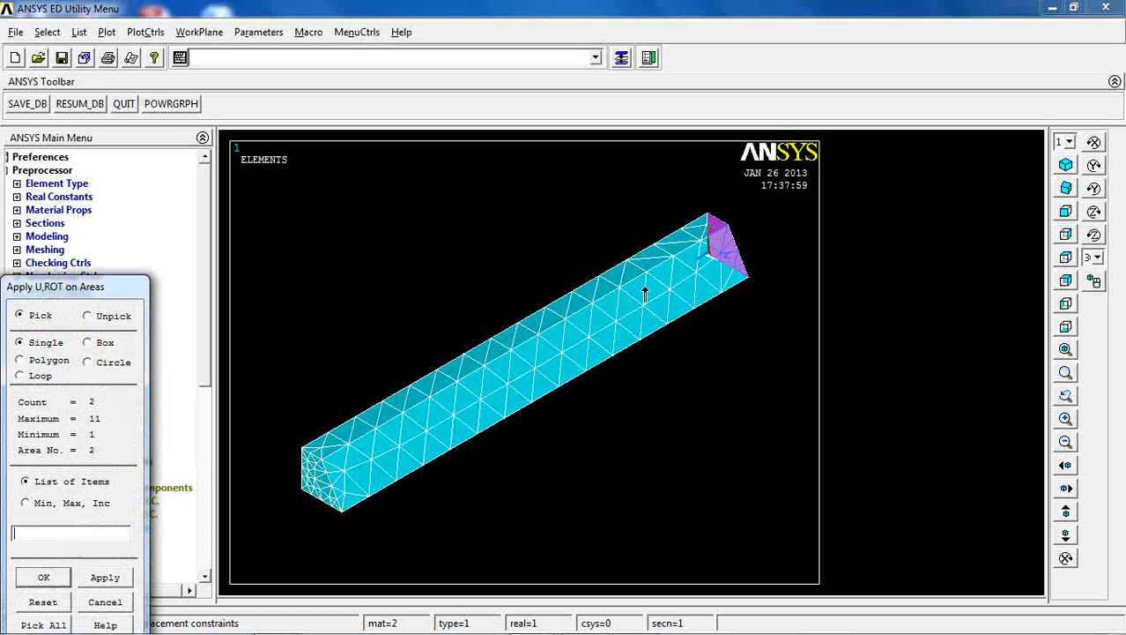
pyautogui.click(44, 577)
pyautogui.click(44, 577)
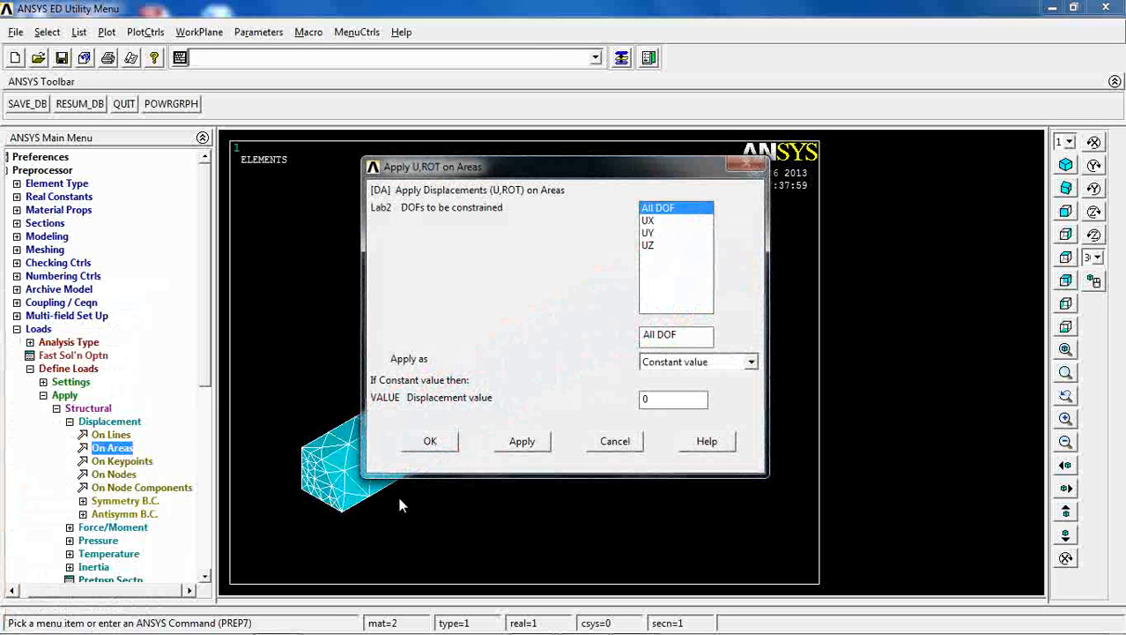
pyautogui.click(431, 441)
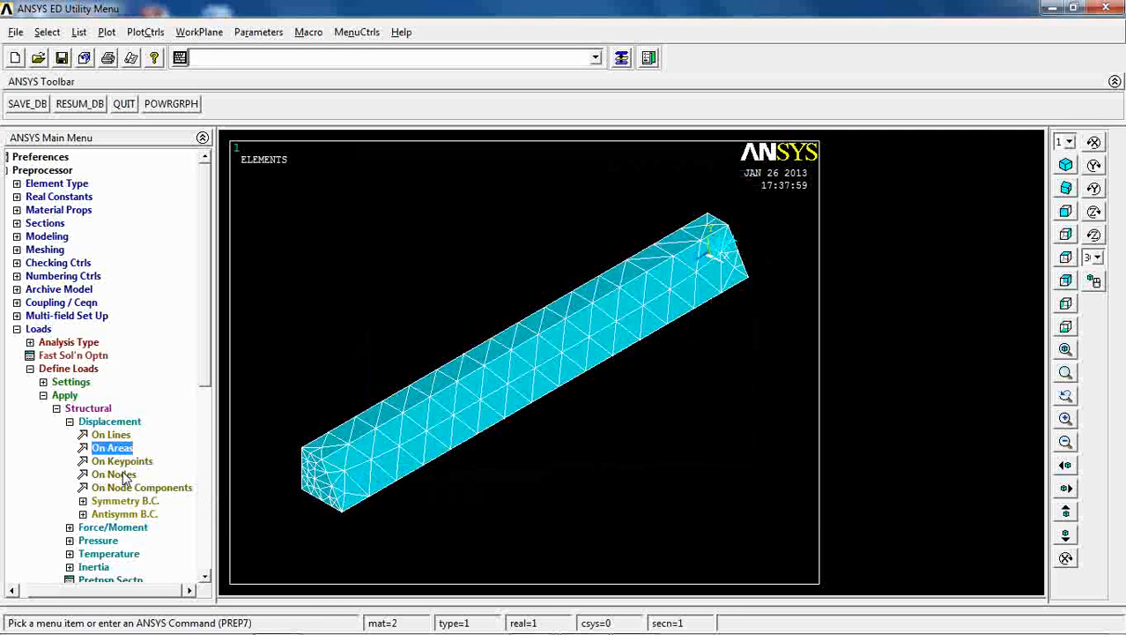
# Step: Start a symmetry boundary condition on areas and pick the prism's long bottom area
pyautogui.click(101, 500)
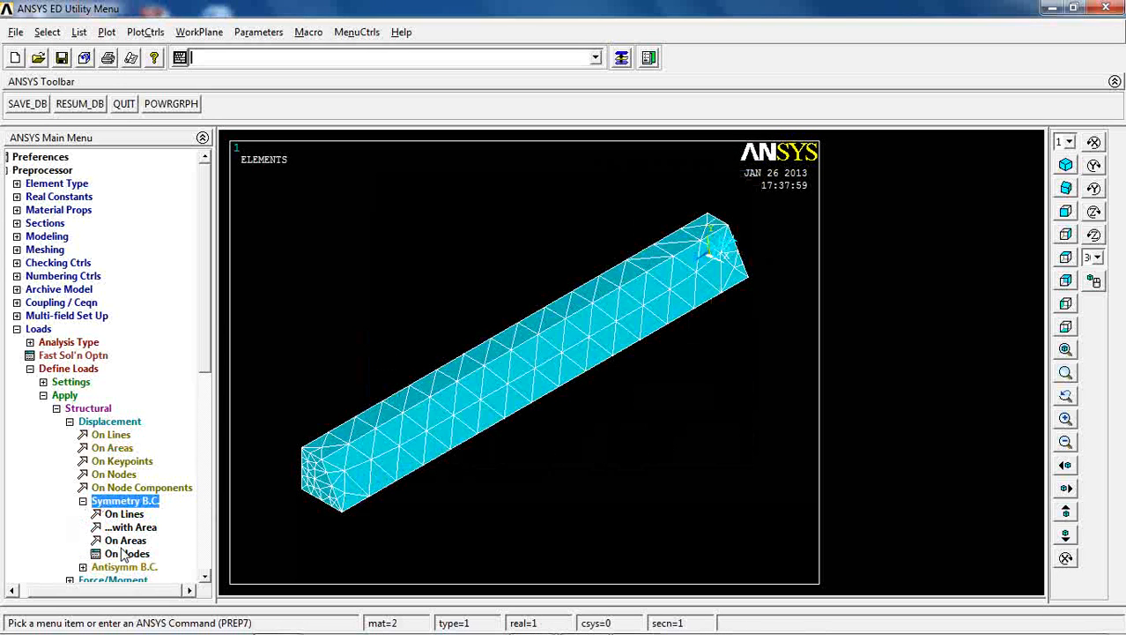
pyautogui.click(123, 541)
pyautogui.click(325, 476)
pyautogui.rightClick(321, 467)
pyautogui.click(322, 470)
pyautogui.rightClick(529, 384)
pyautogui.click(529, 385)
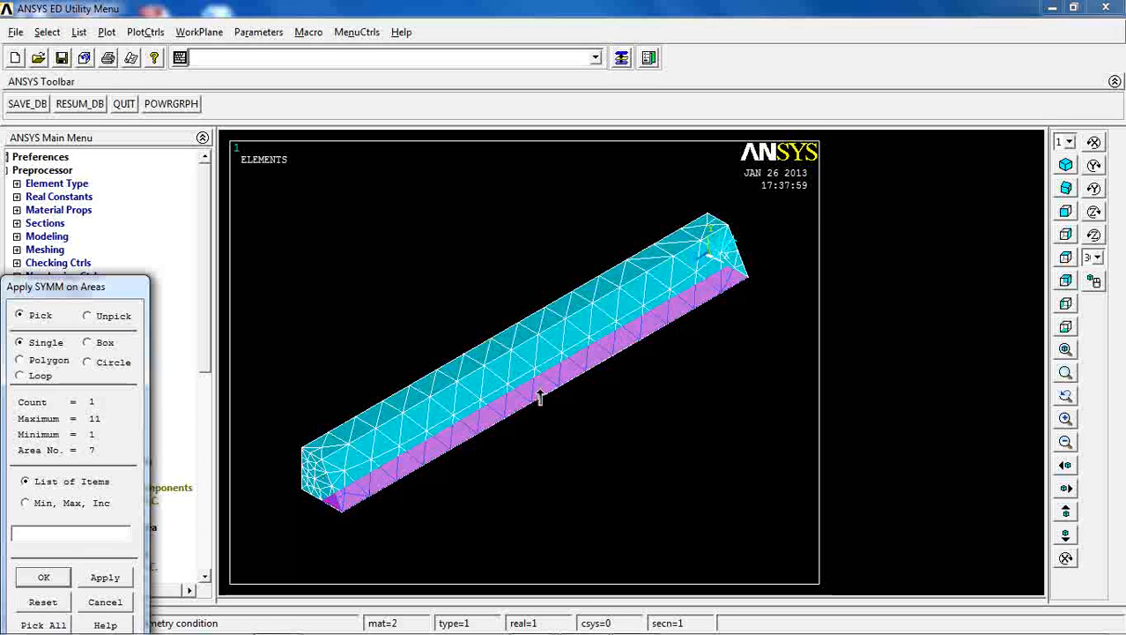
# Step: Try to add the core's bottom area to the symmetry selection, and unpick the wrongly picked areas
pyautogui.click(528, 383)
pyautogui.click(457, 392)
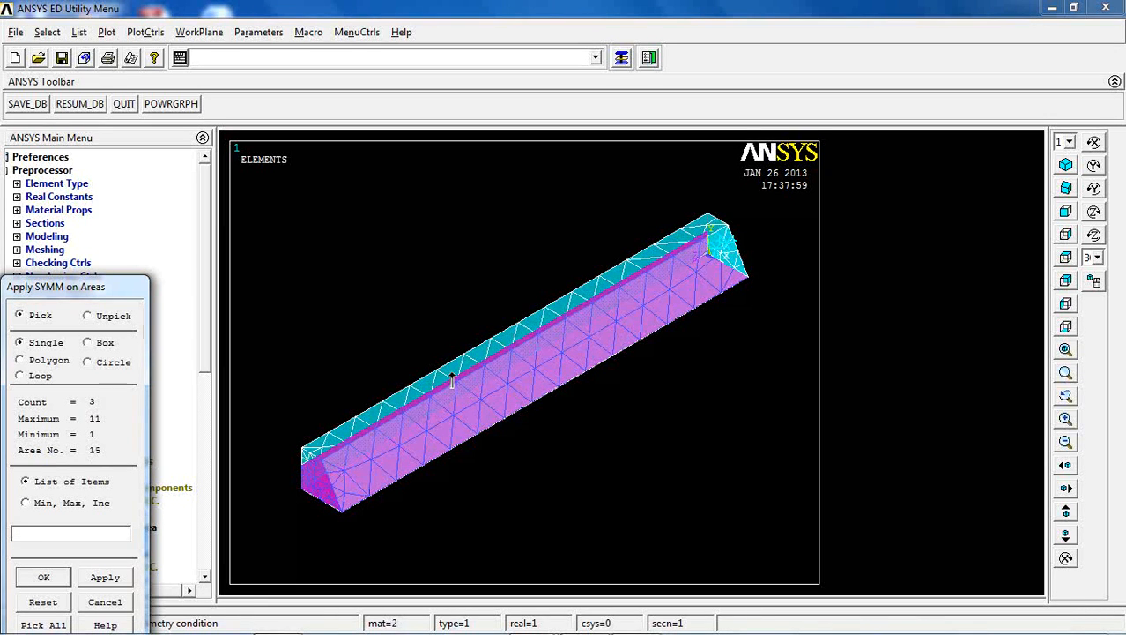
pyautogui.click(452, 377)
pyautogui.rightClick(452, 385)
pyautogui.click(452, 388)
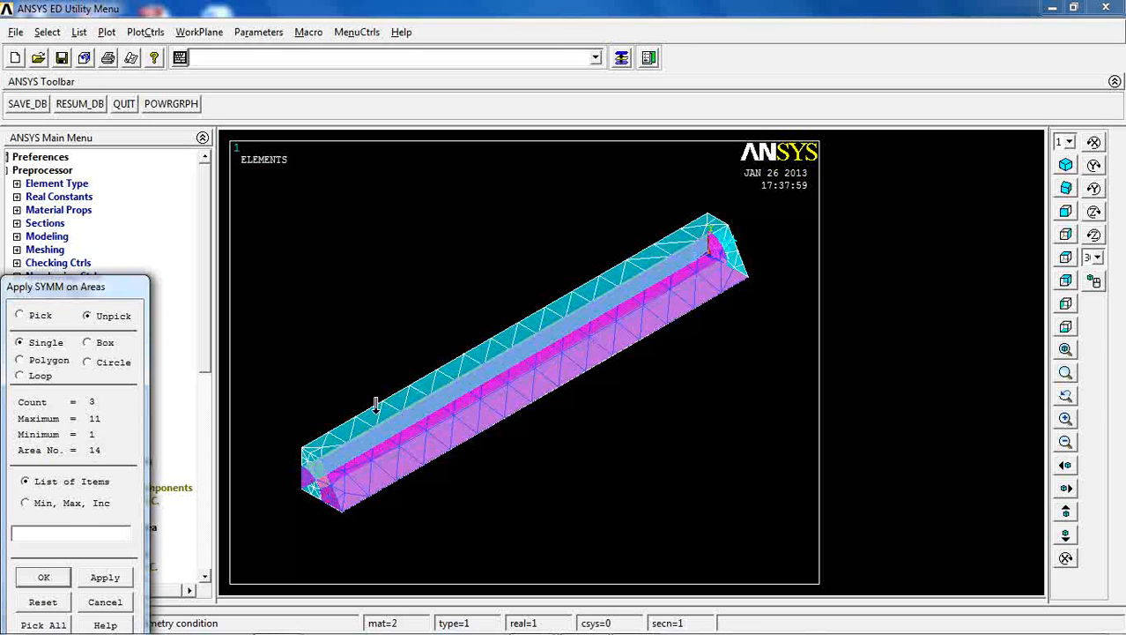
pyautogui.click(321, 454)
pyautogui.click(323, 460)
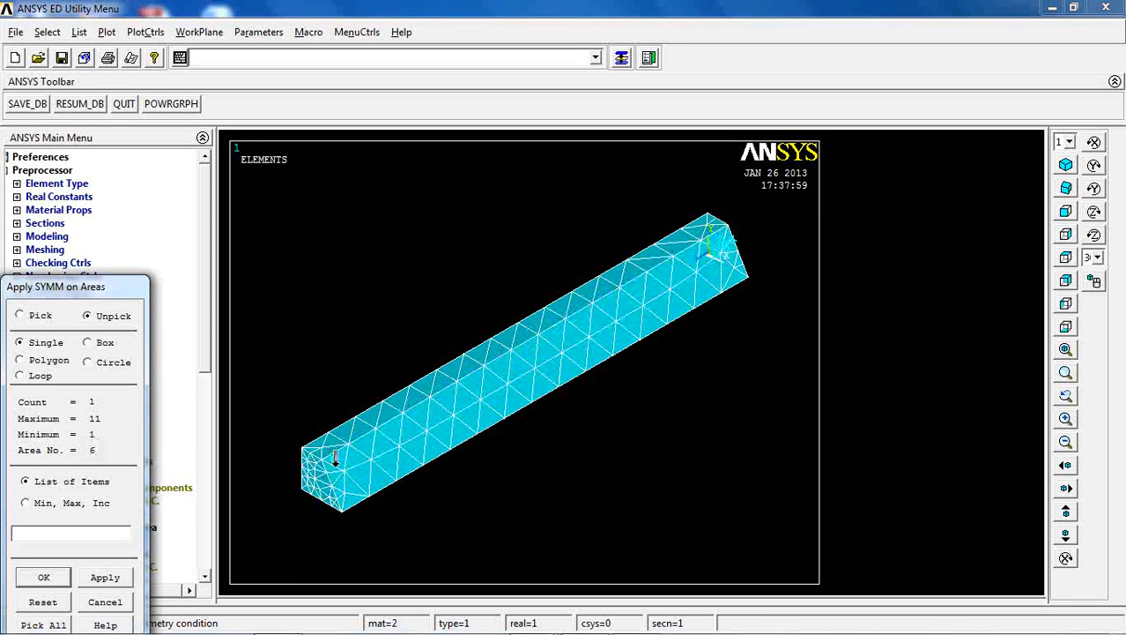
pyautogui.click(370, 465)
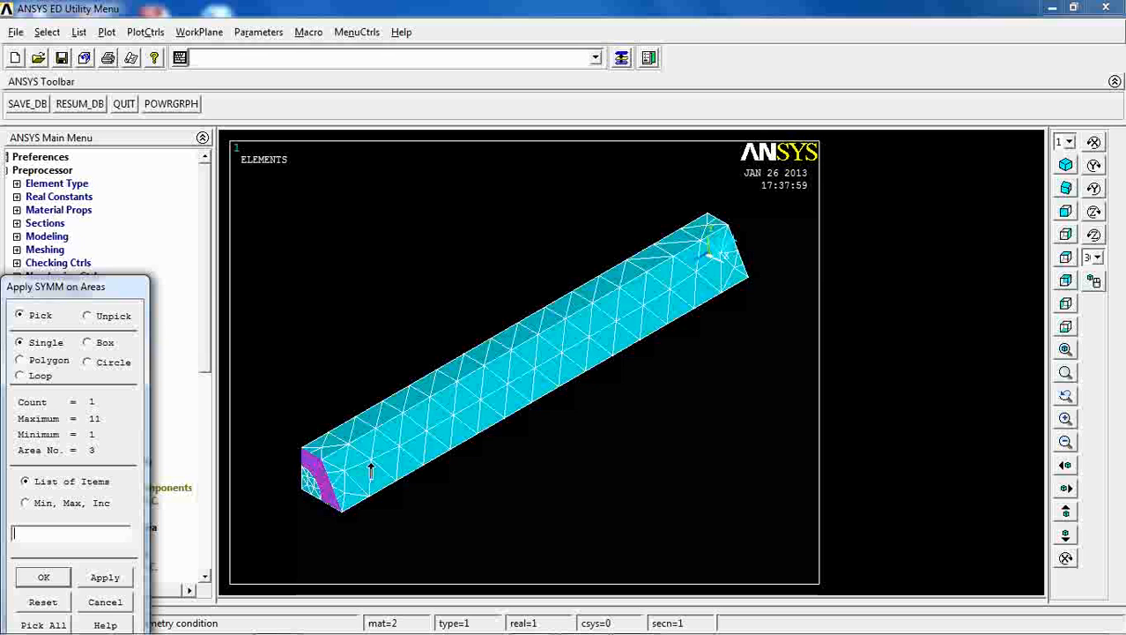
# Step: Pick only the long bottom areas of the prism and the core, and apply the symmetry condition to them
pyautogui.rightClick(318, 467)
pyautogui.click(319, 467)
pyautogui.rightClick(325, 467)
pyautogui.click(536, 388)
pyautogui.click(536, 384)
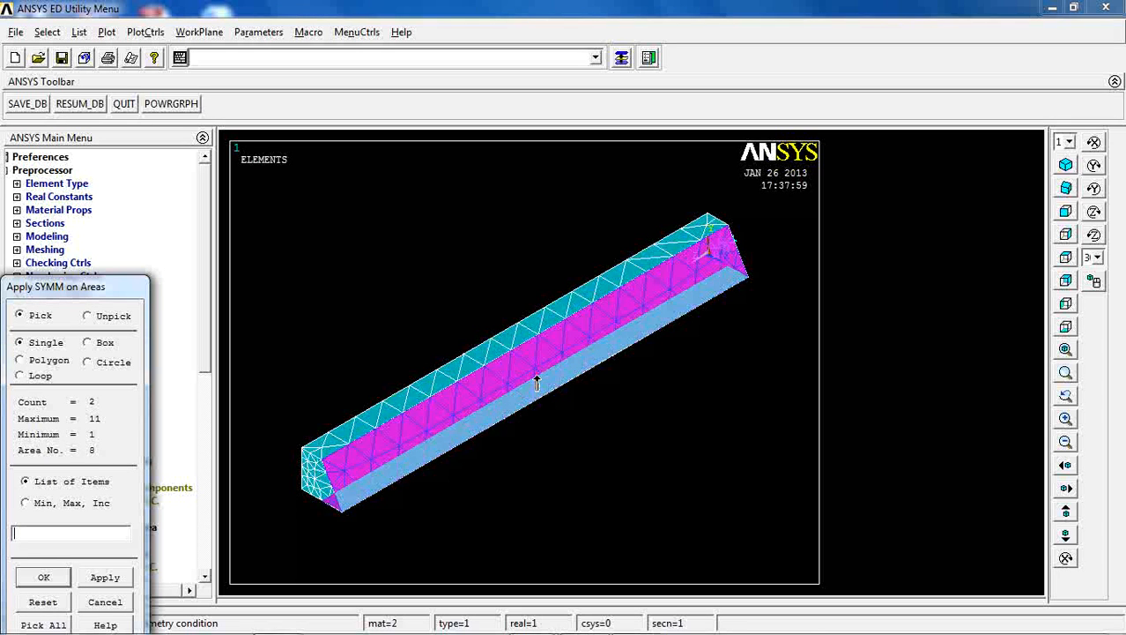
pyautogui.rightClick(511, 383)
pyautogui.click(511, 383)
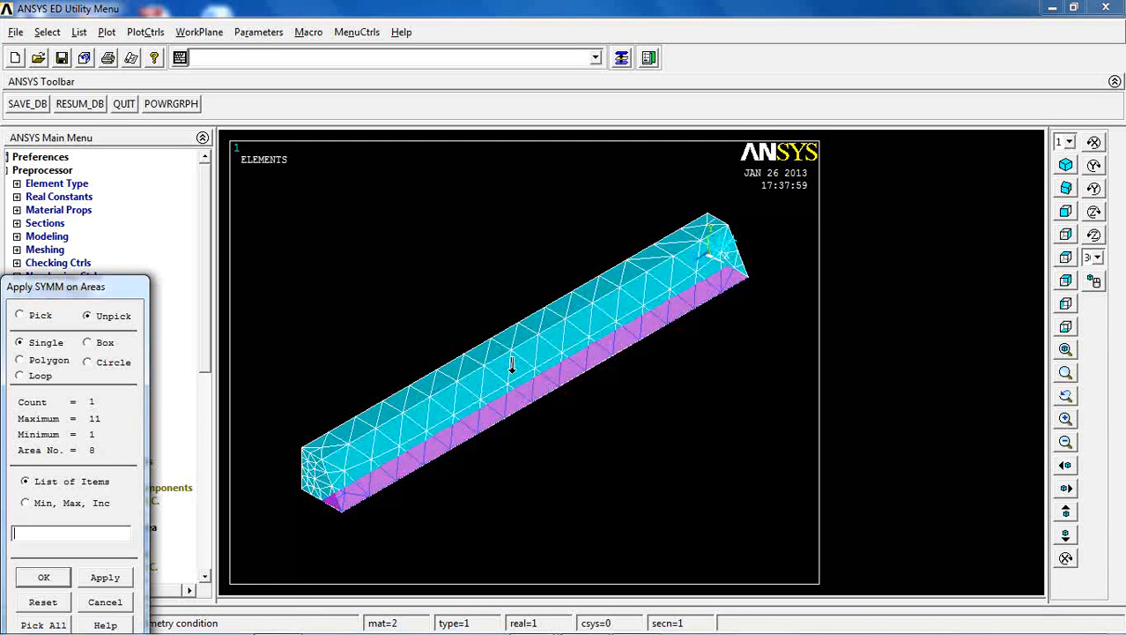
pyautogui.rightClick(499, 398)
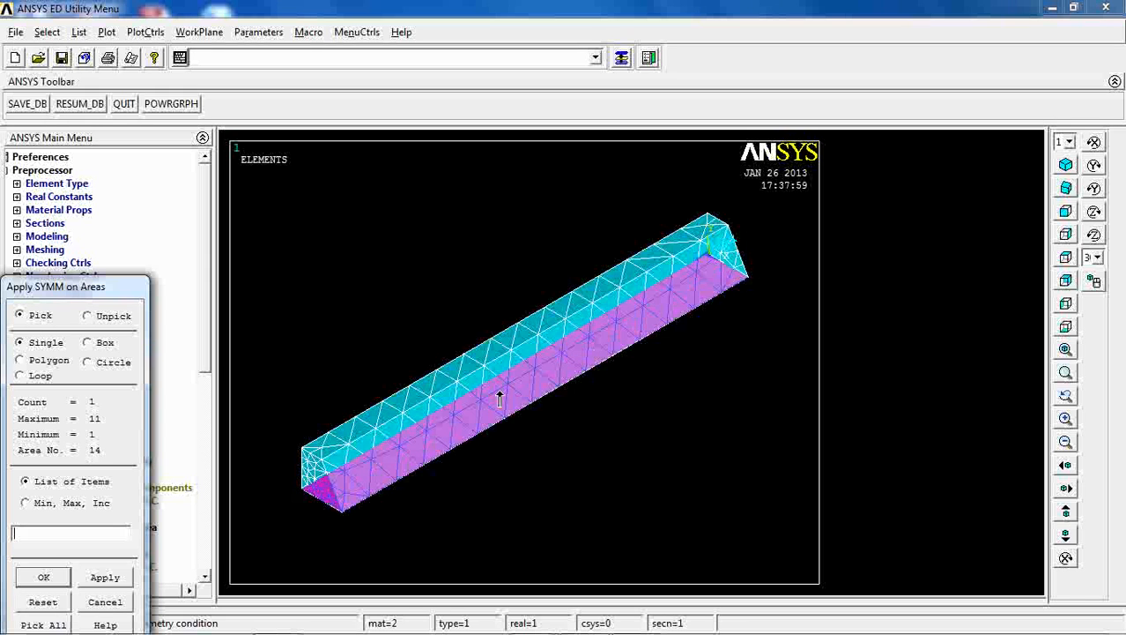
pyautogui.click(104, 577)
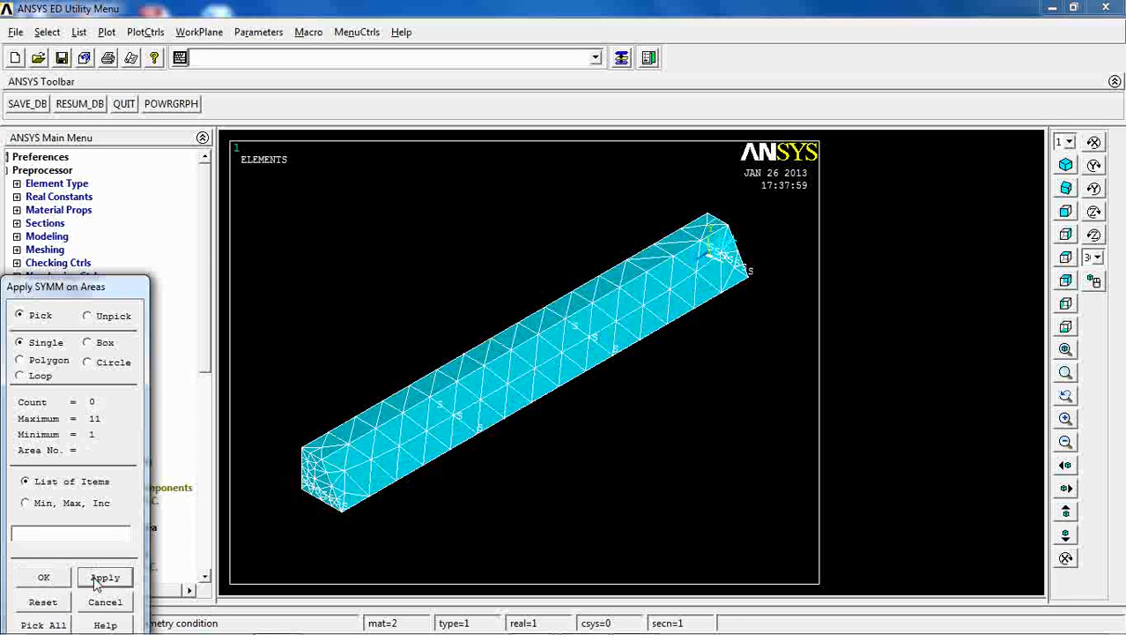
pyautogui.click(602, 292)
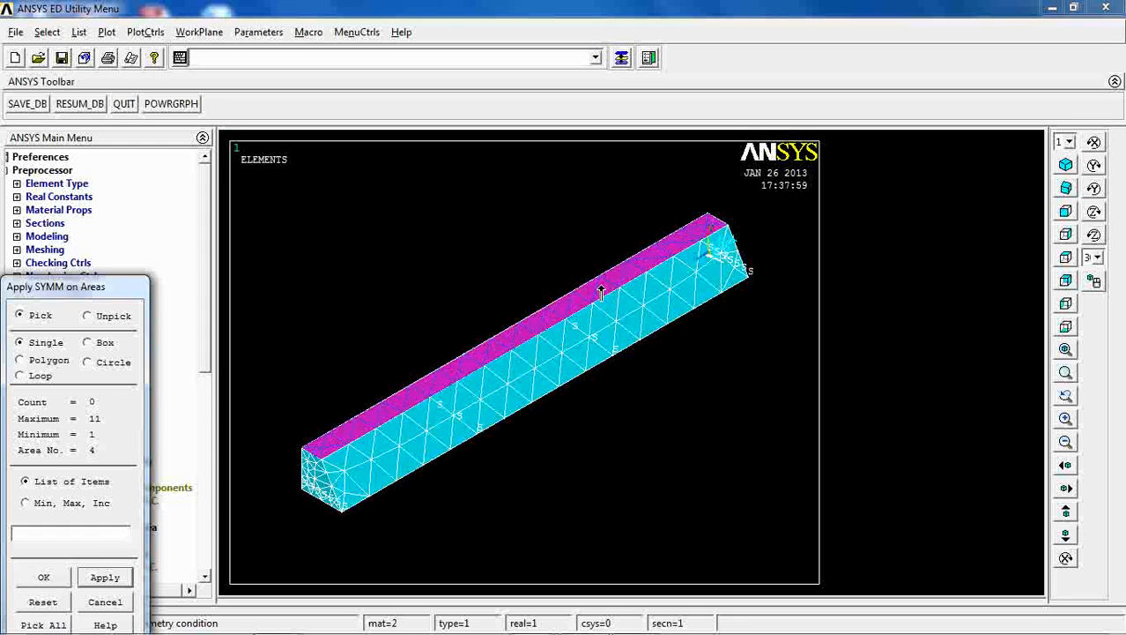
pyautogui.rightClick(602, 293)
pyautogui.click(601, 275)
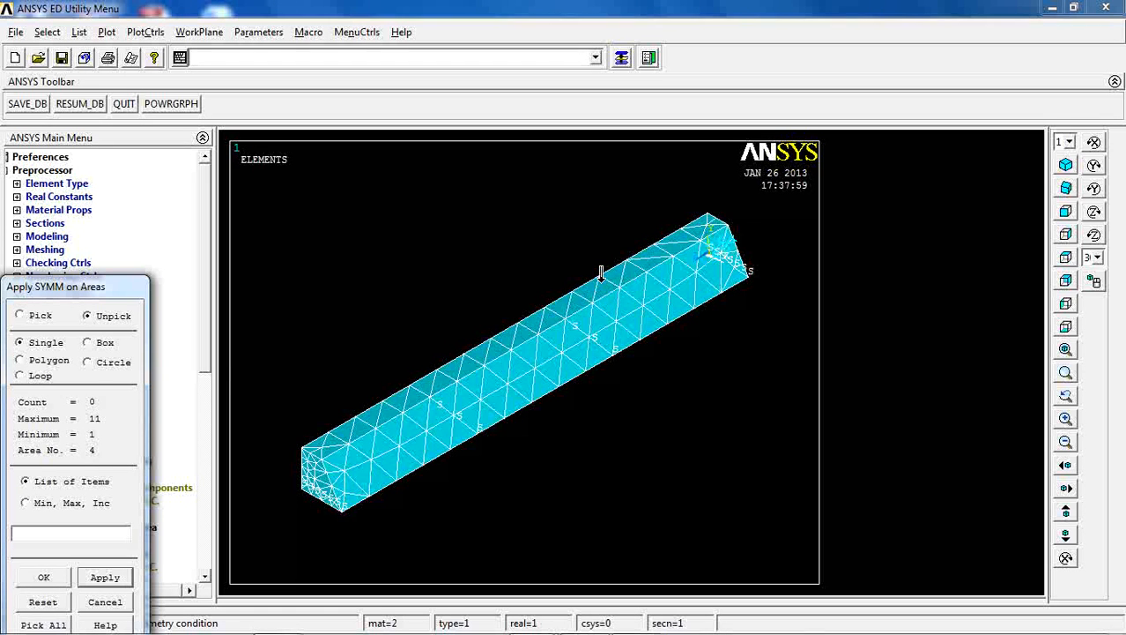
pyautogui.click(104, 602)
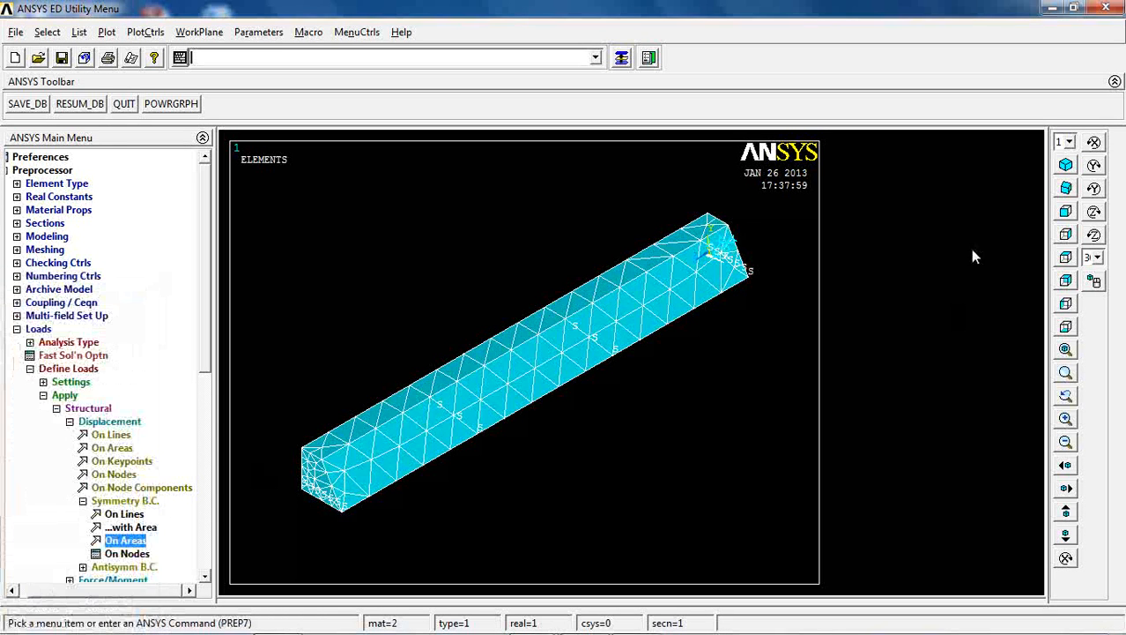
# Step: Rotate the model about the X axis to expose the flat side areas of the prism and core
pyautogui.click(1087, 161)
pyautogui.click(1089, 146)
pyautogui.click(1089, 146)
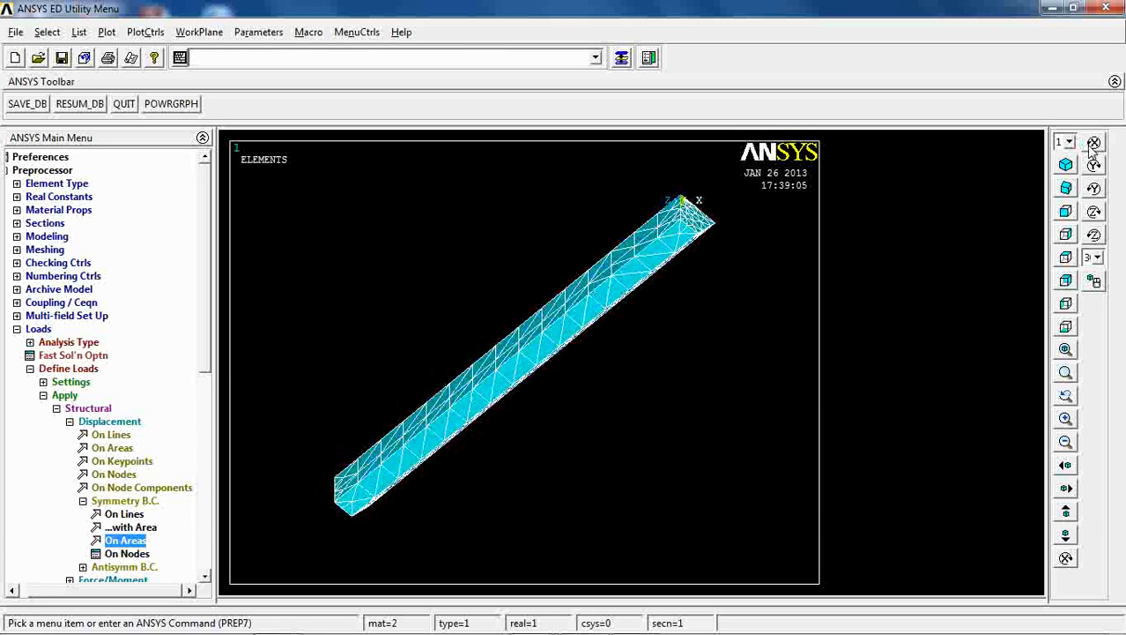
pyautogui.click(1093, 145)
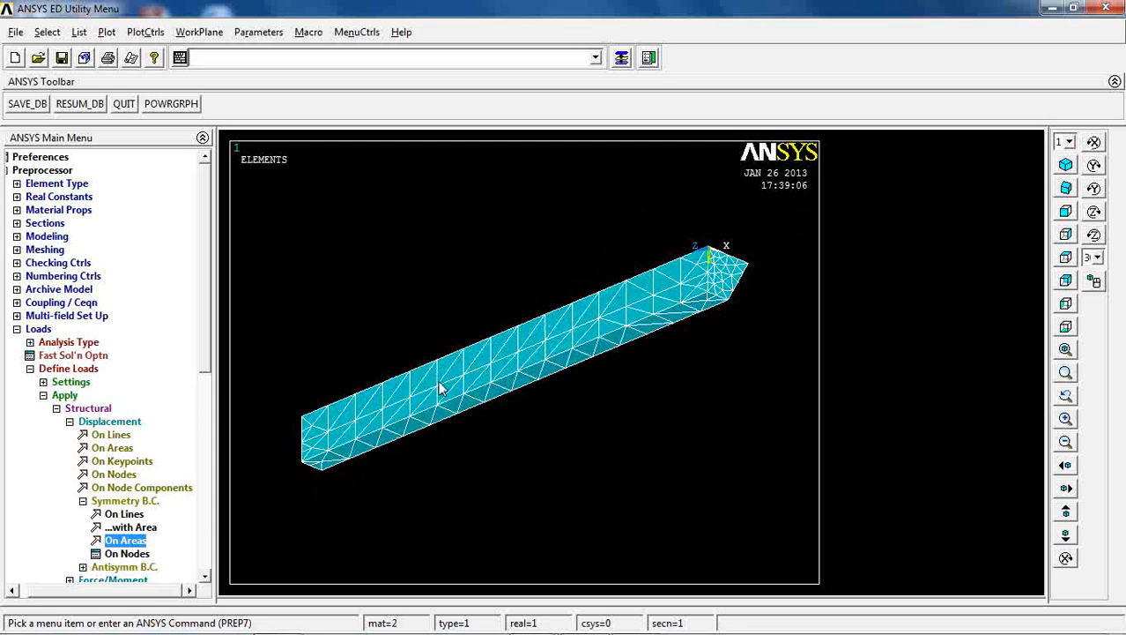
pyautogui.click(126, 540)
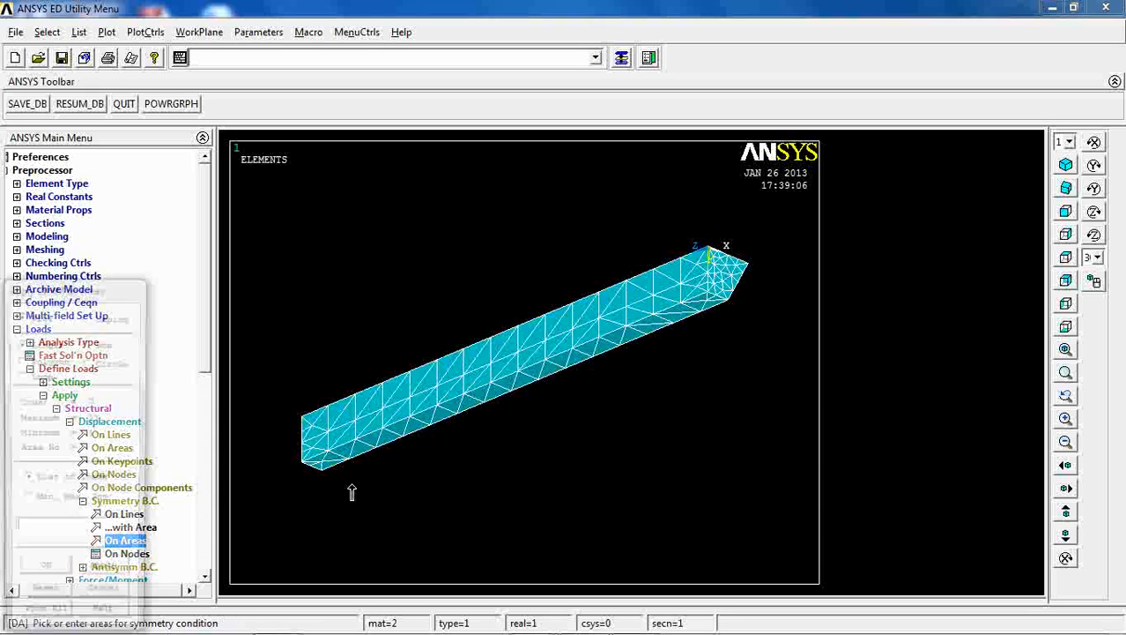
pyautogui.rightClick(312, 423)
pyautogui.click(312, 422)
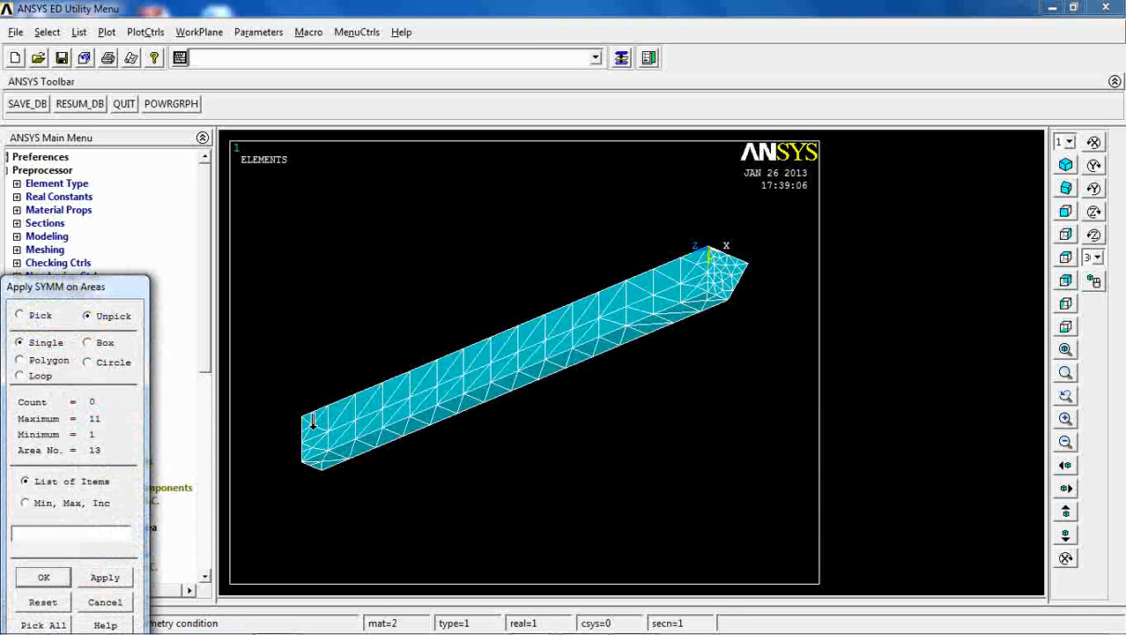
pyautogui.click(542, 351)
pyautogui.rightClick(526, 342)
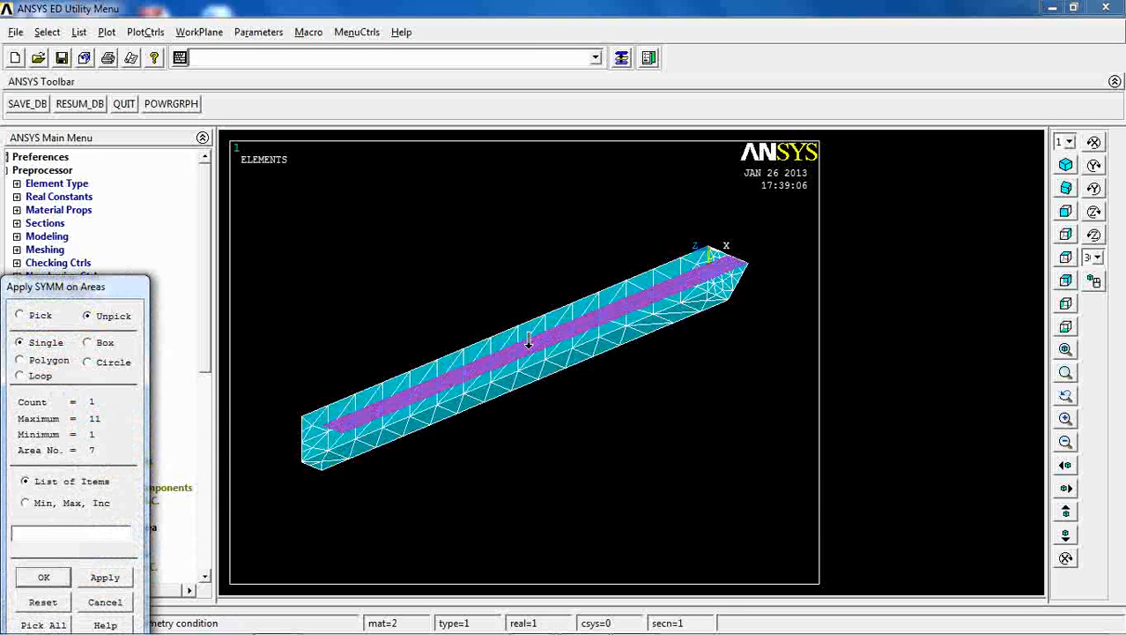
pyautogui.click(528, 343)
pyautogui.rightClick(568, 364)
pyautogui.click(573, 346)
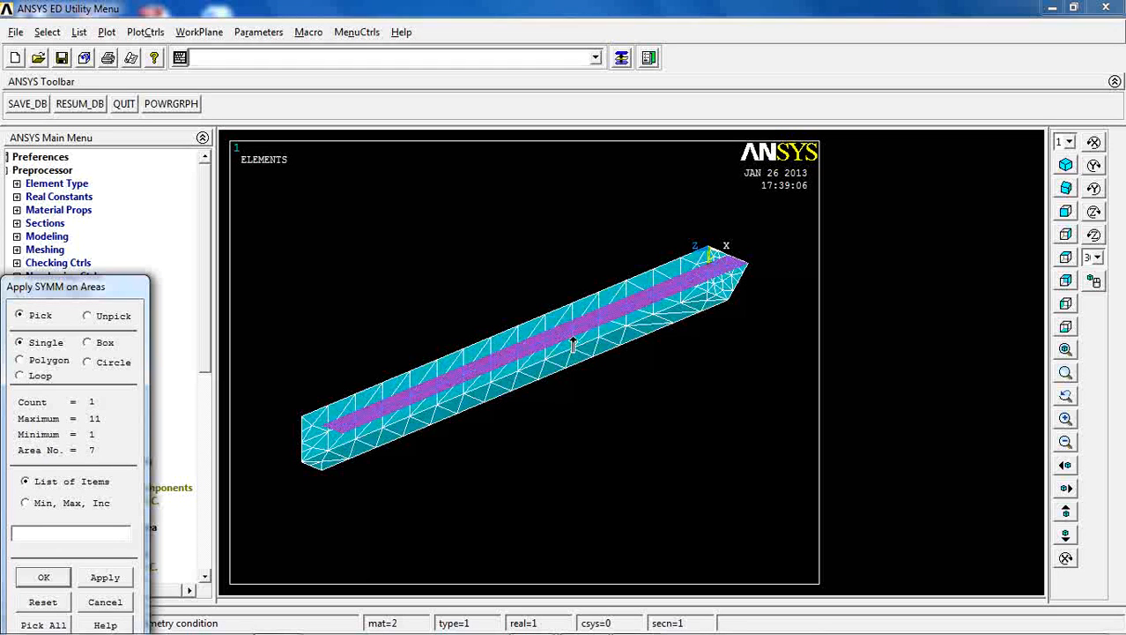
pyautogui.rightClick(573, 345)
pyautogui.click(573, 322)
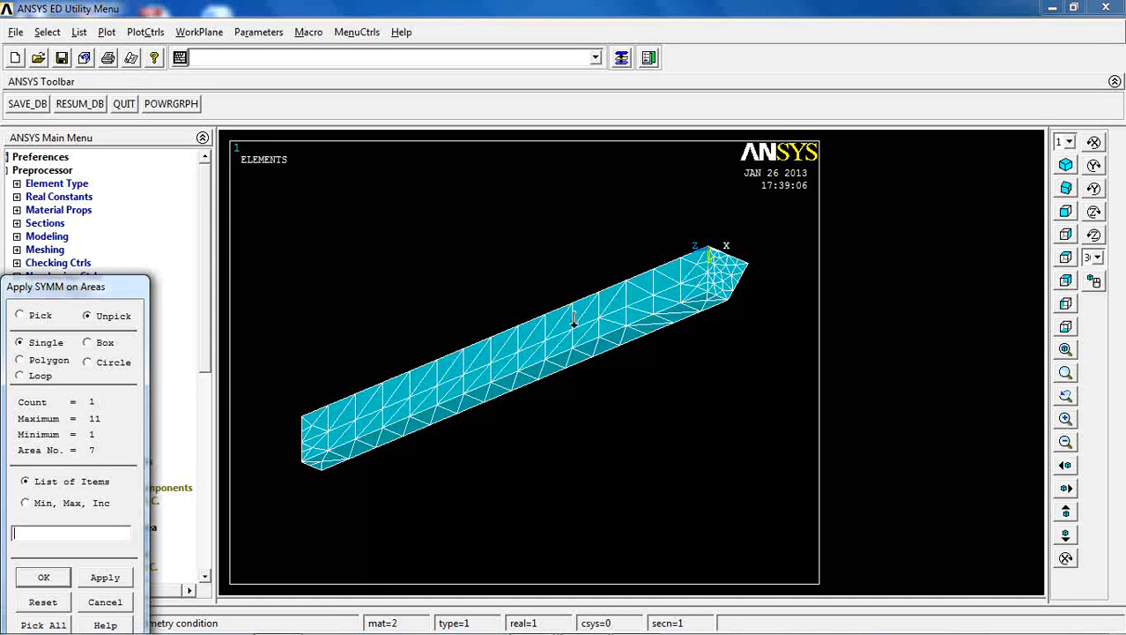
pyautogui.click(105, 601)
# Step: Turn on area numbering and plot the volumes
pyautogui.click(145, 32)
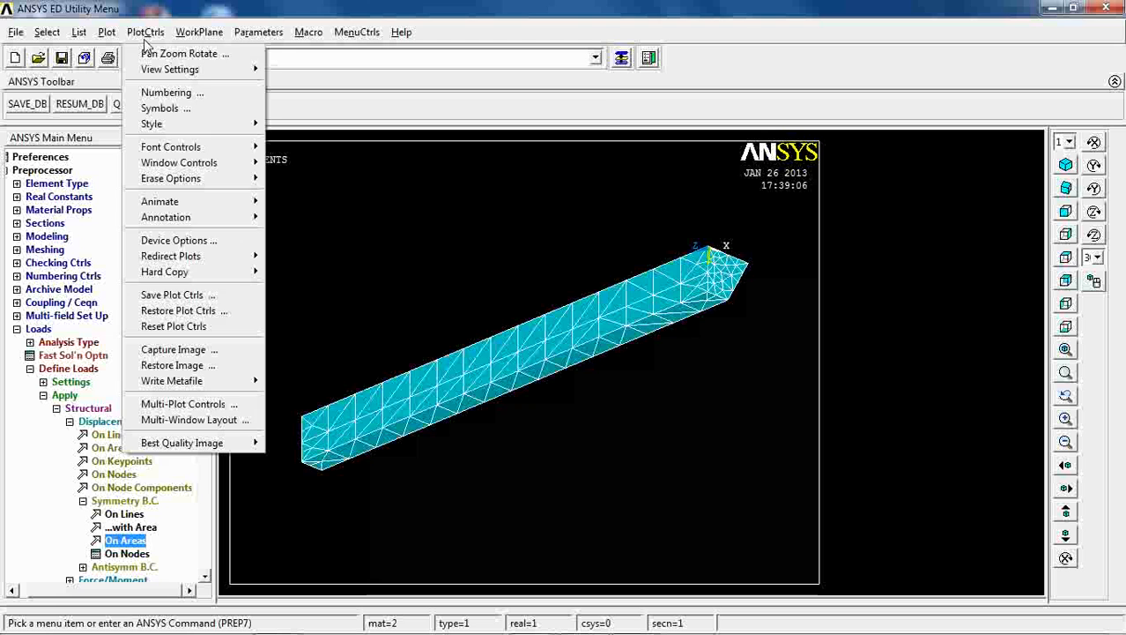
pyautogui.click(168, 91)
pyautogui.click(632, 245)
pyautogui.click(425, 459)
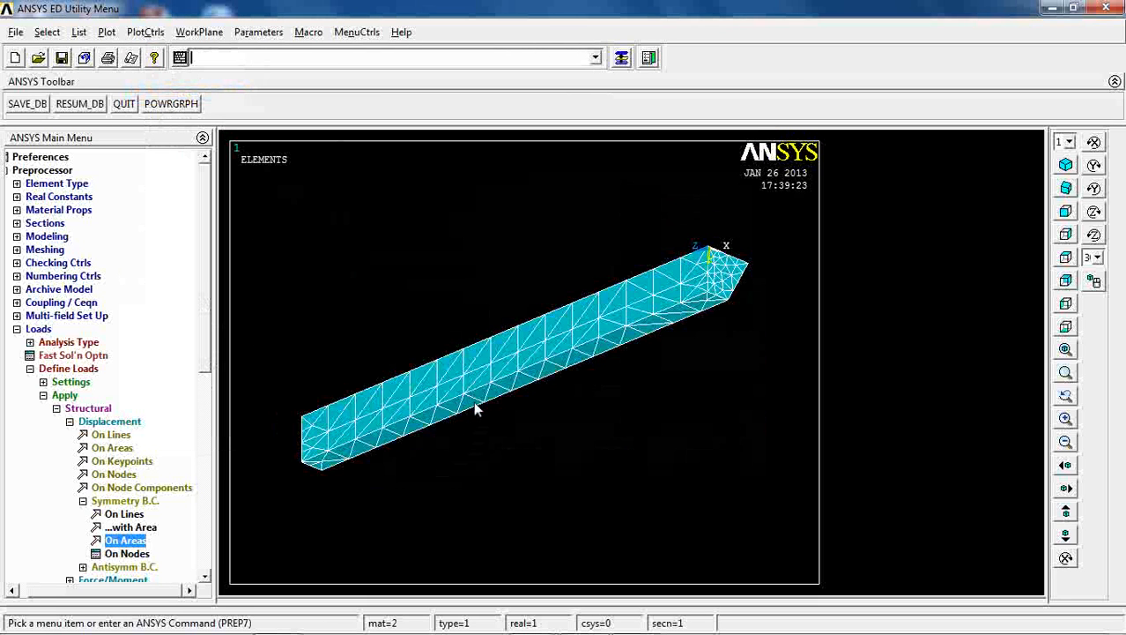
pyautogui.click(106, 32)
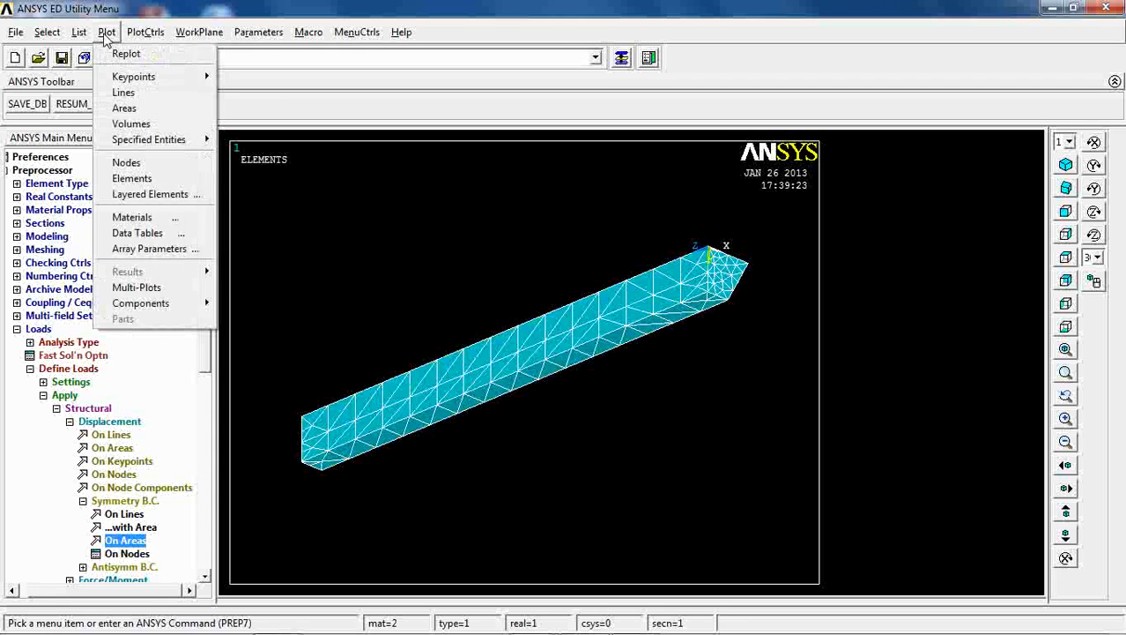
pyautogui.click(132, 124)
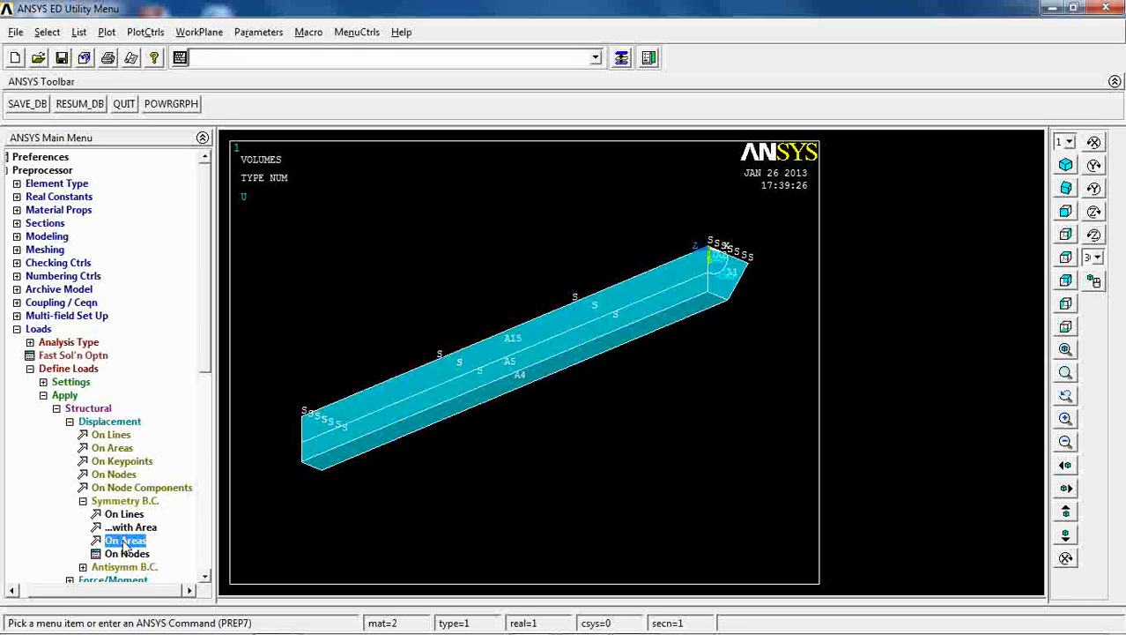
# Step: Apply the symmetry boundary condition to areas 5 and 15 by entering their area numbers
pyautogui.write('5')
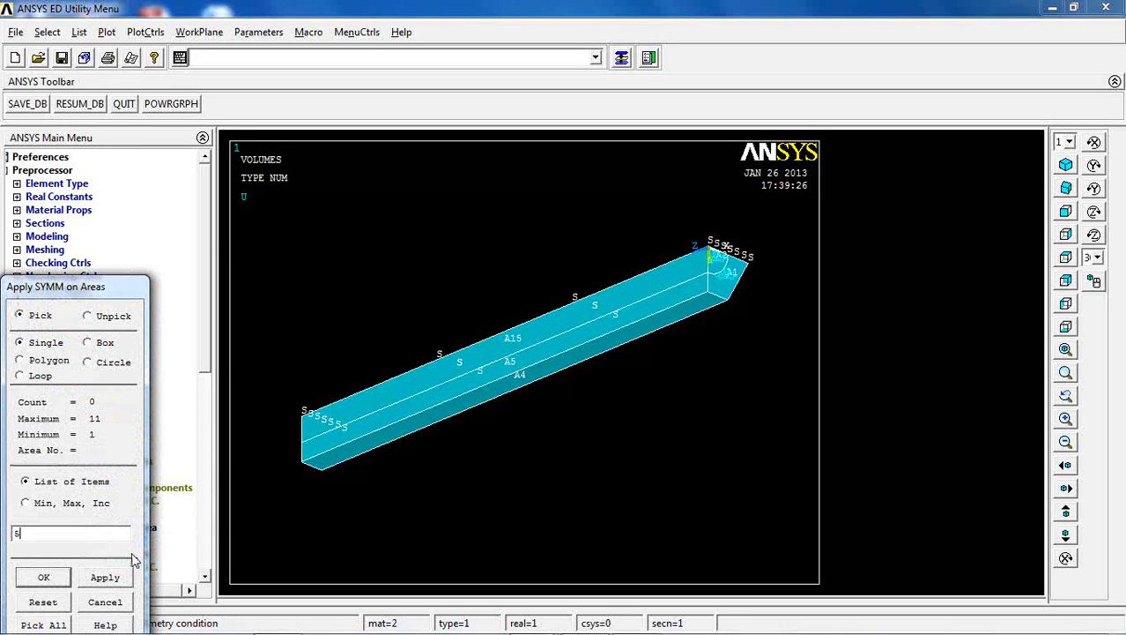
pyautogui.write(',15')
pyautogui.press('Return')
pyautogui.click(44, 577)
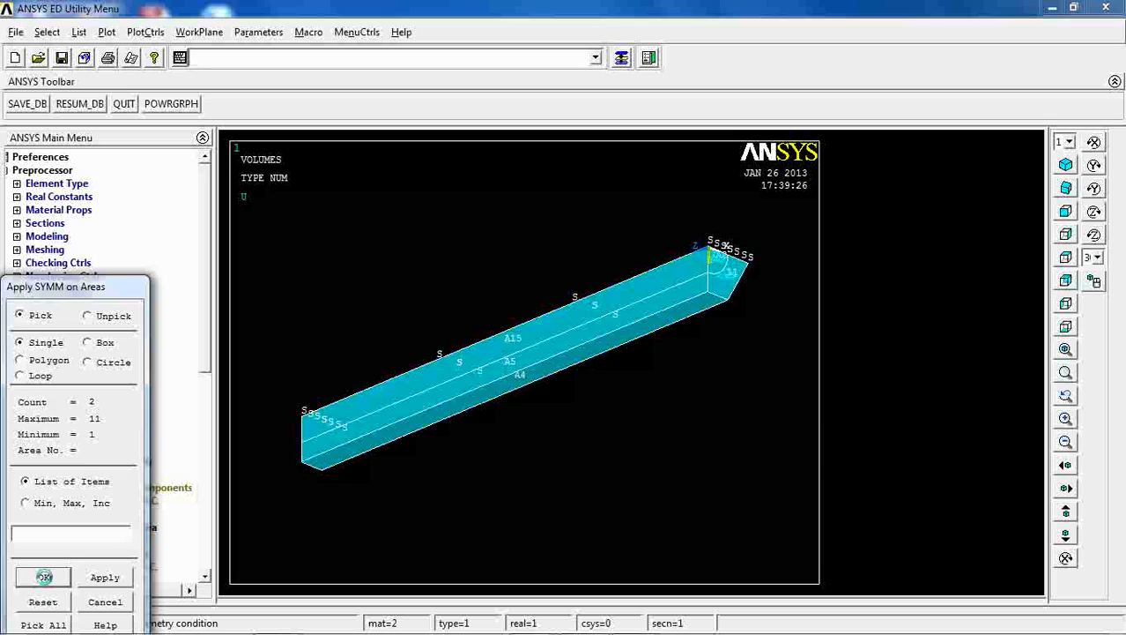
# Step: Restore the isometric view and plot the elements
pyautogui.click(1066, 165)
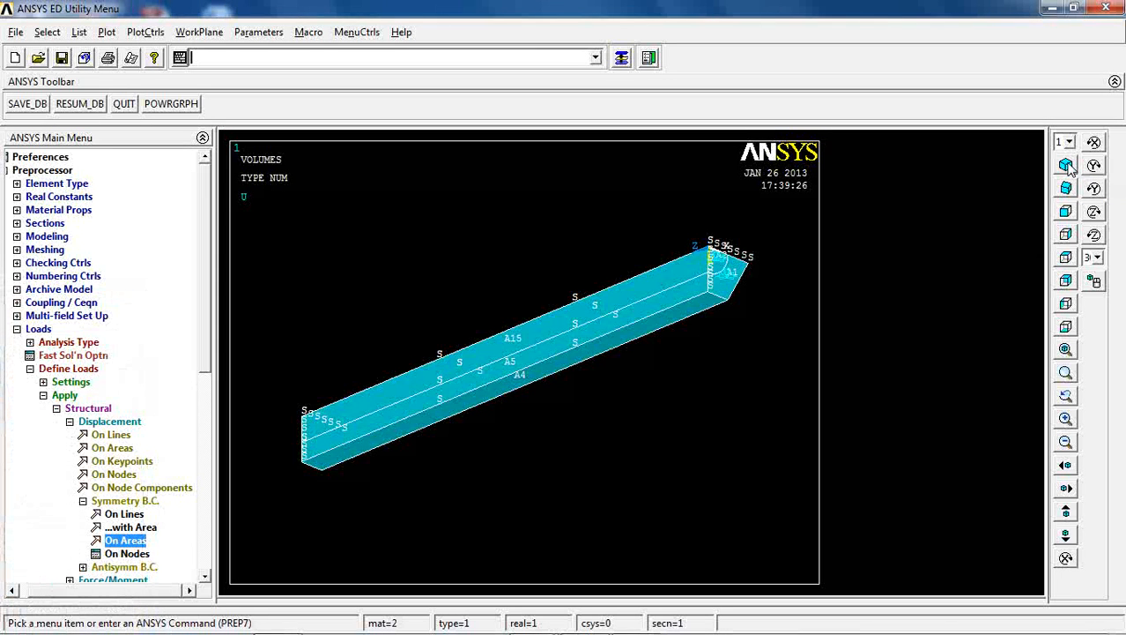
pyautogui.click(109, 32)
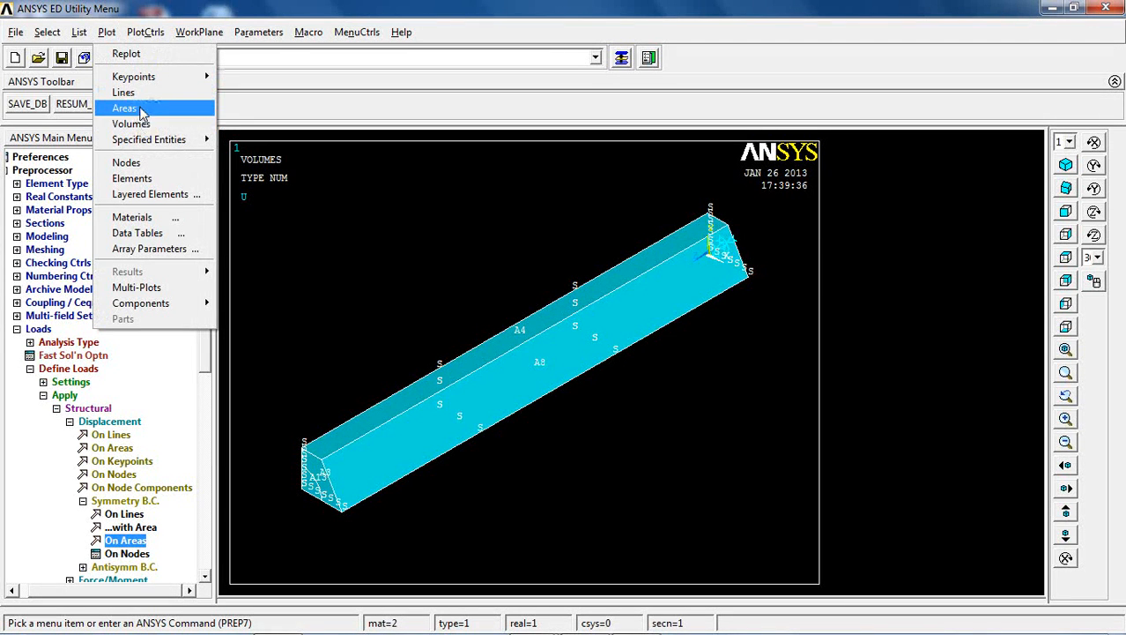
pyautogui.click(134, 178)
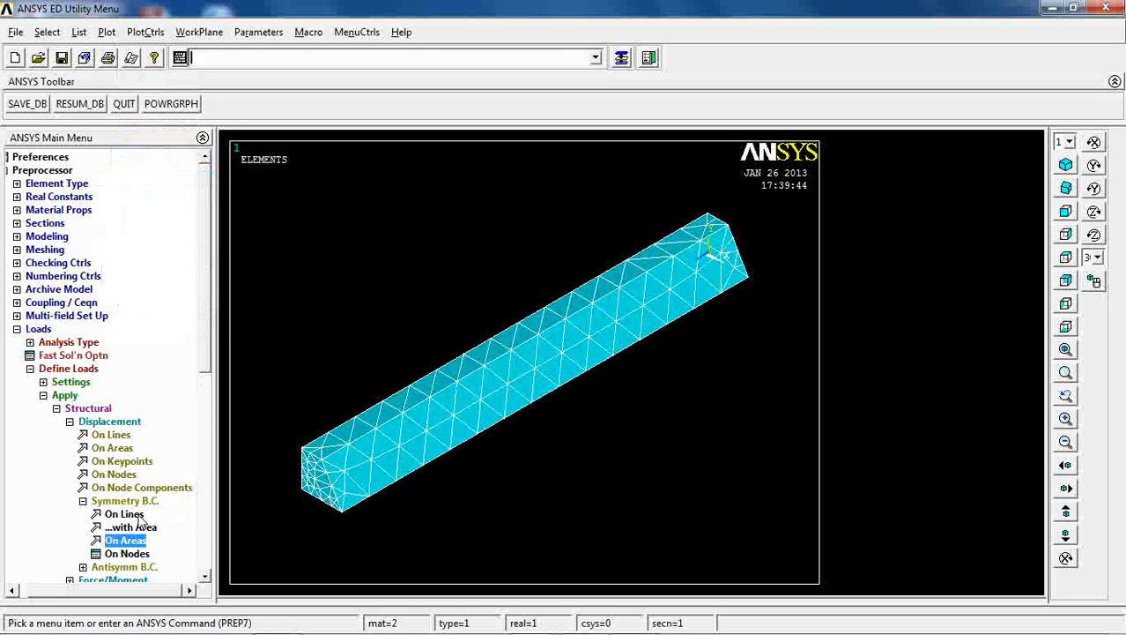
# Step: Apply a constant UZ displacement of 0.5 on the prism and core end areas away from the origin, and collapse the loads branch
pyautogui.click(113, 448)
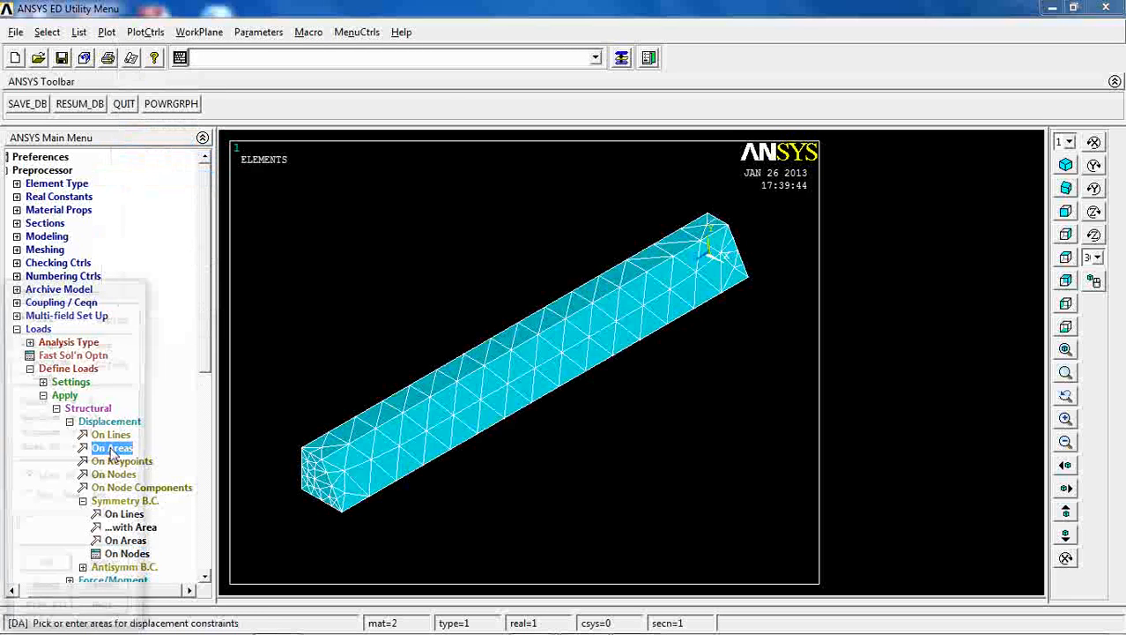
pyautogui.click(307, 483)
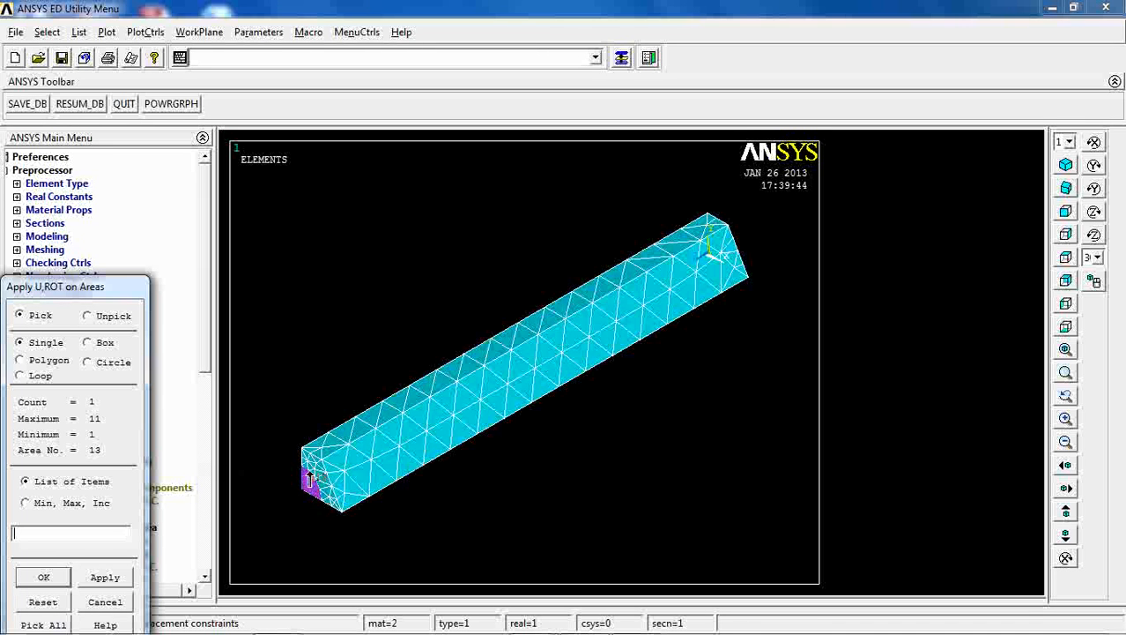
pyautogui.click(313, 467)
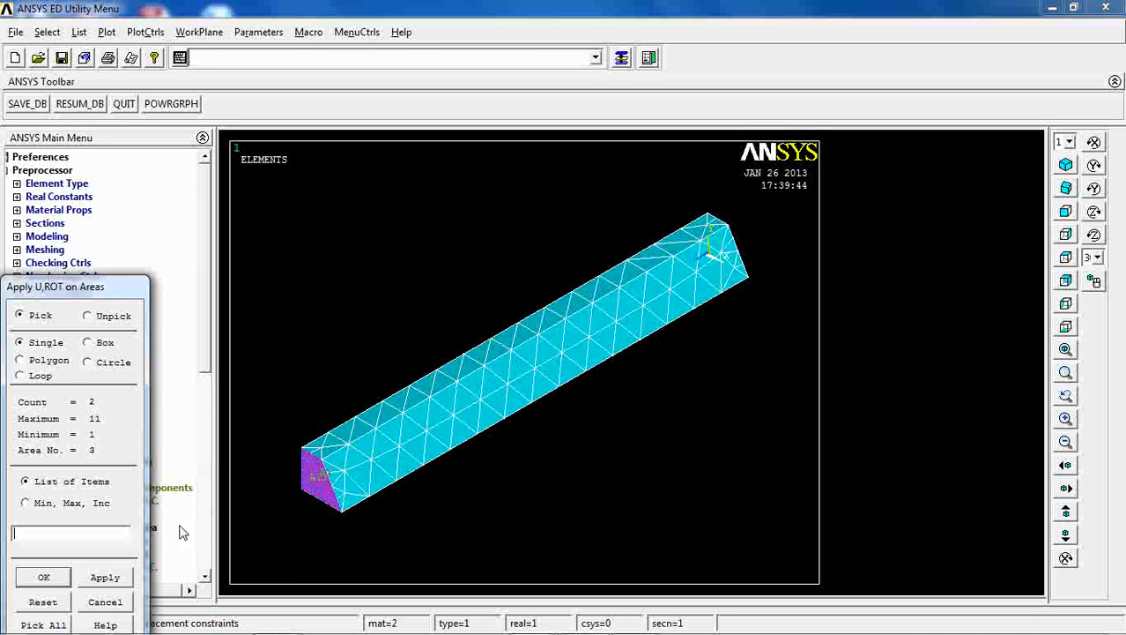
pyautogui.click(44, 577)
pyautogui.moveTo(645, 170); pyautogui.dragTo(885, 92)
pyautogui.click(890, 167)
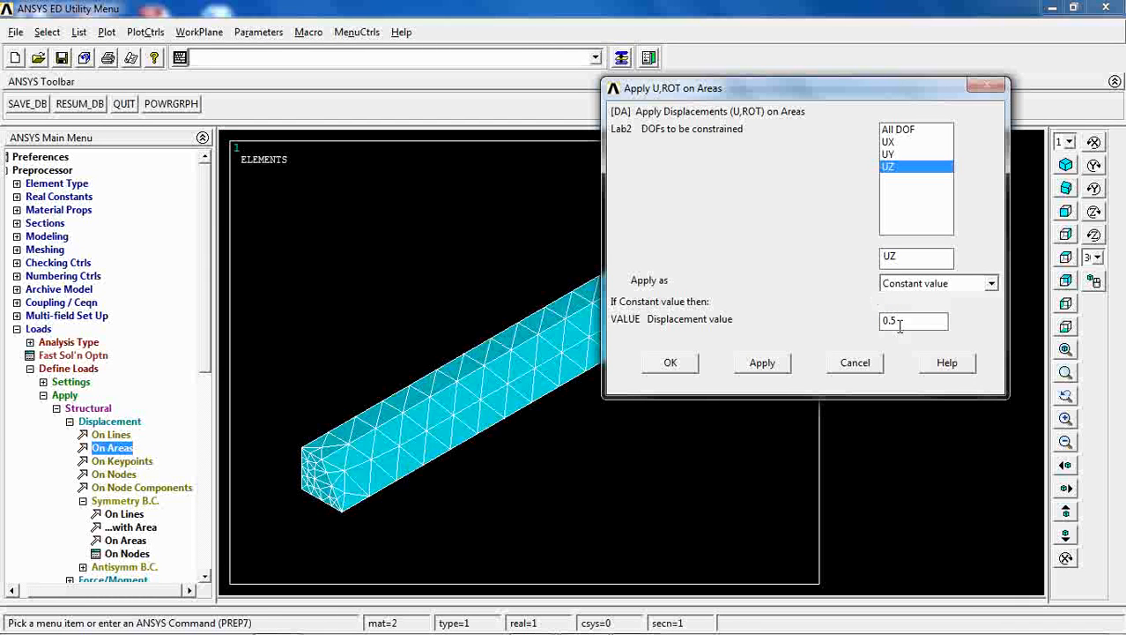
pyautogui.click(686, 367)
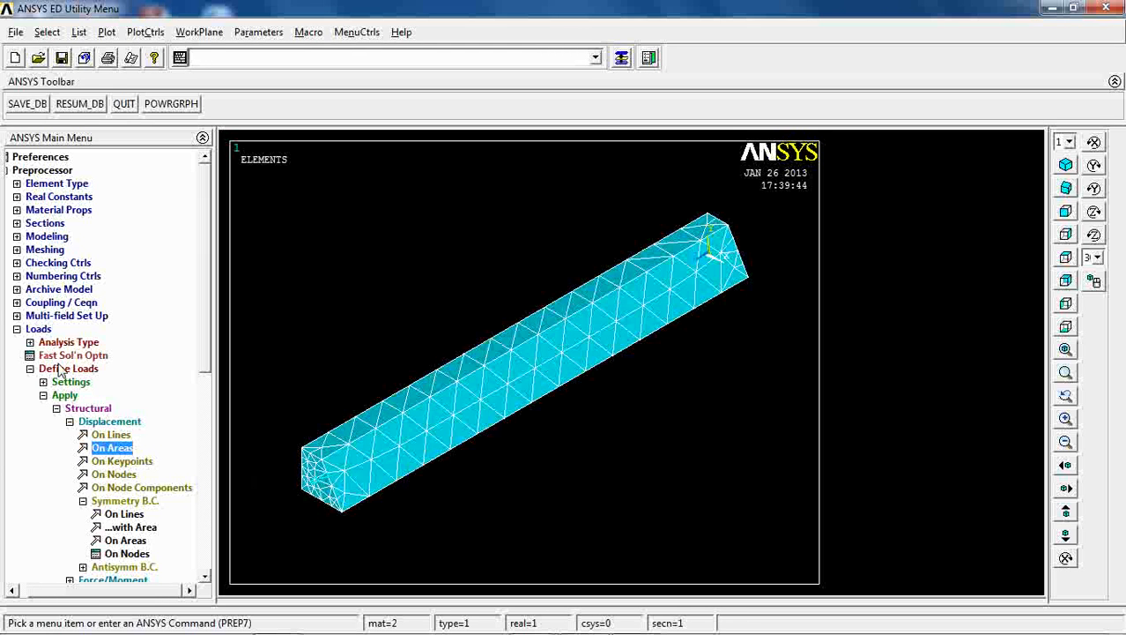
pyautogui.click(39, 328)
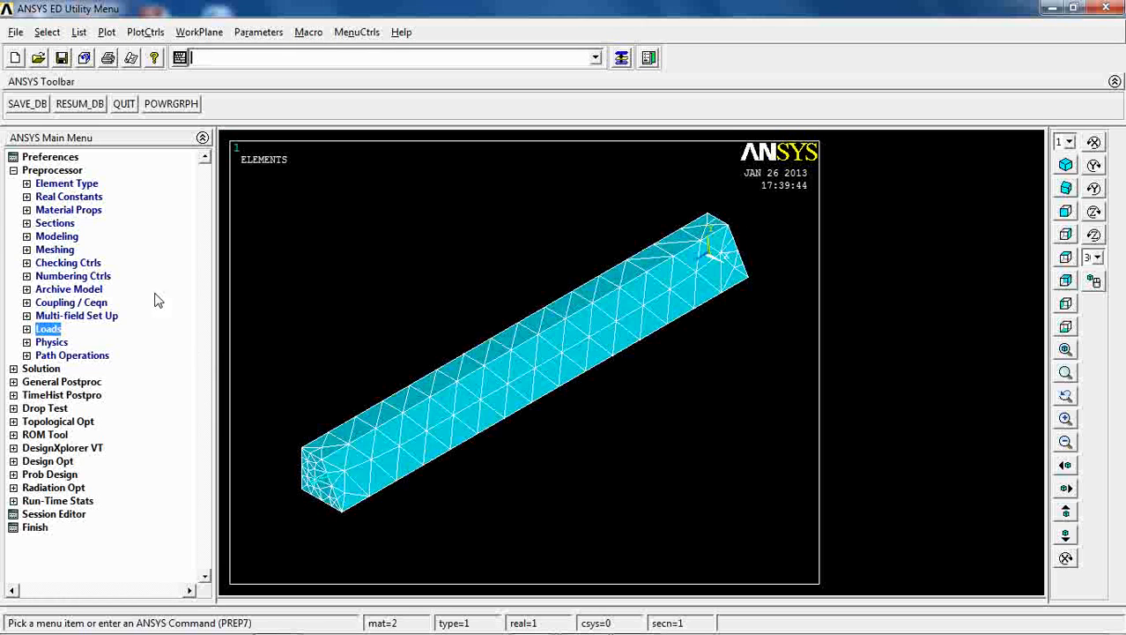
# Step: Try to solve the current load step and close the solution status listing
pyautogui.click(53, 171)
pyautogui.click(41, 184)
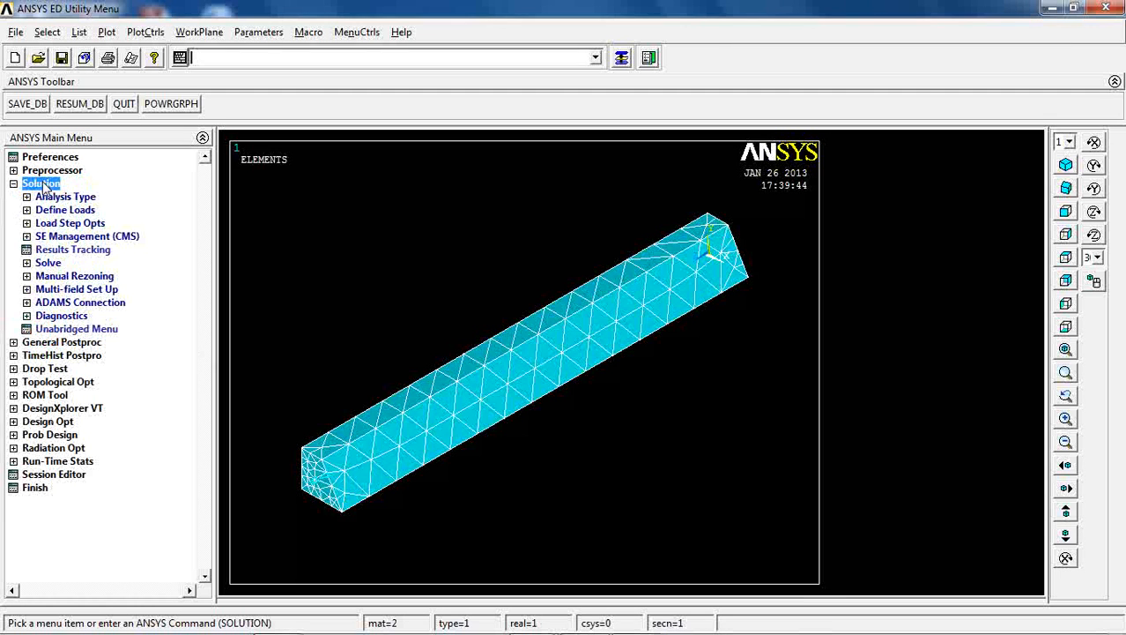
pyautogui.click(47, 264)
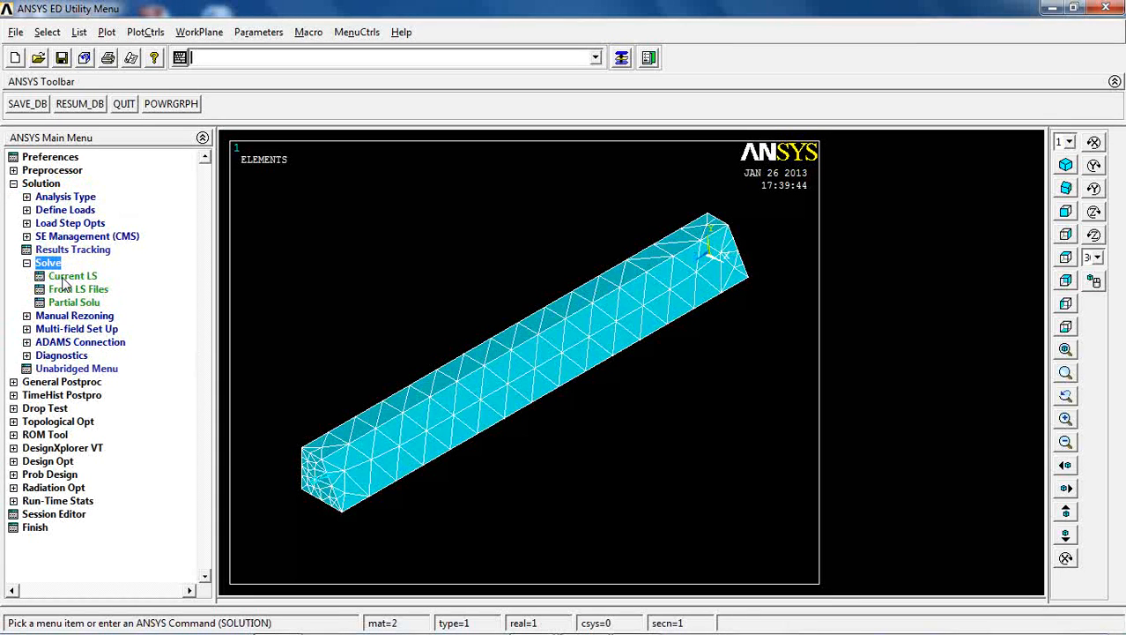
pyautogui.click(66, 277)
pyautogui.click(550, 390)
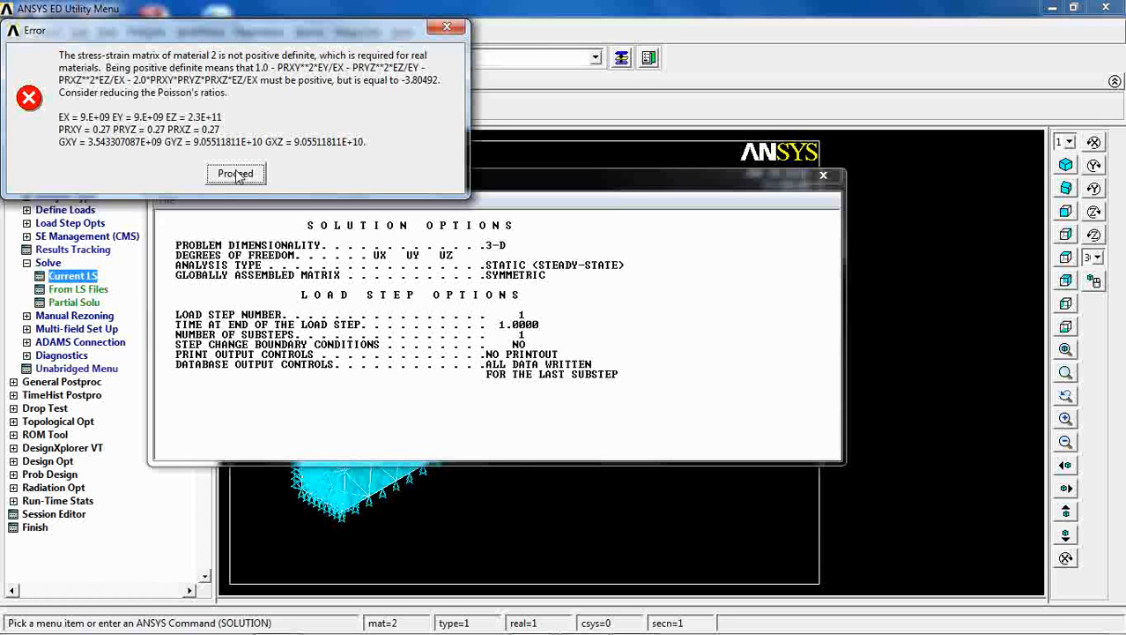
pyautogui.click(237, 174)
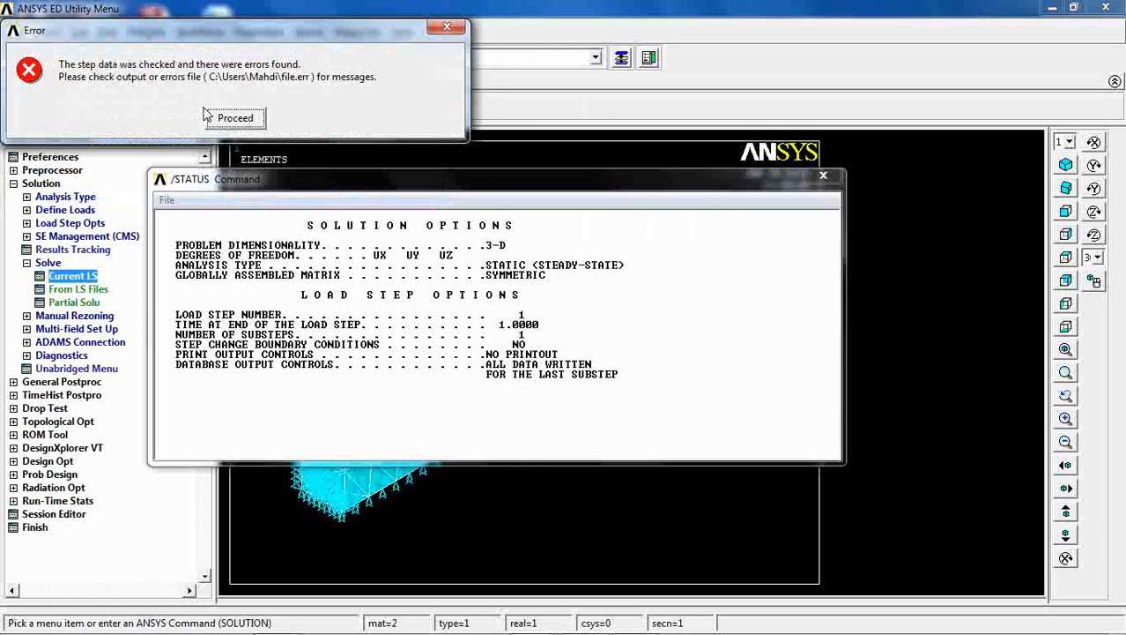
pyautogui.click(235, 118)
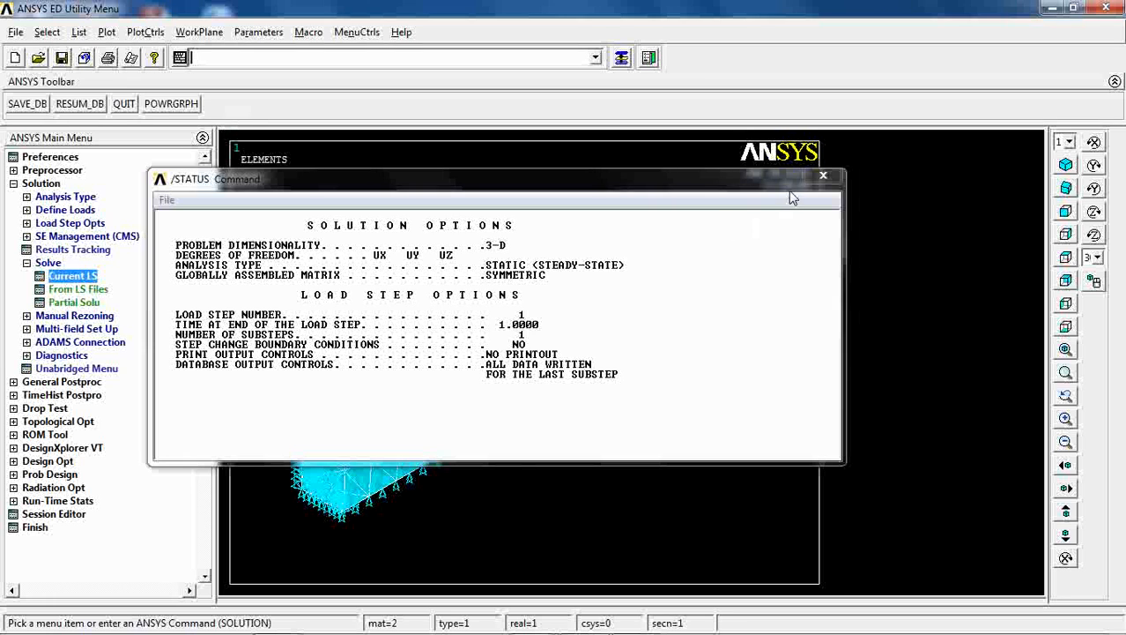
pyautogui.click(823, 176)
# Step: Open the linear orthotropic properties of material model 2 for editing
pyautogui.click(52, 170)
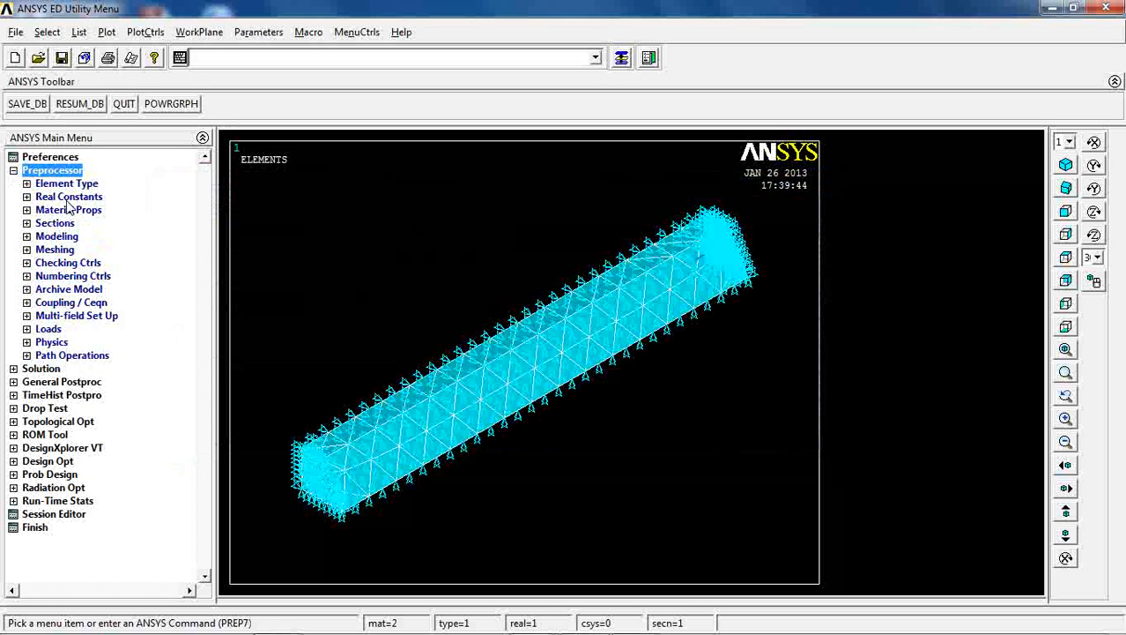
pyautogui.click(56, 212)
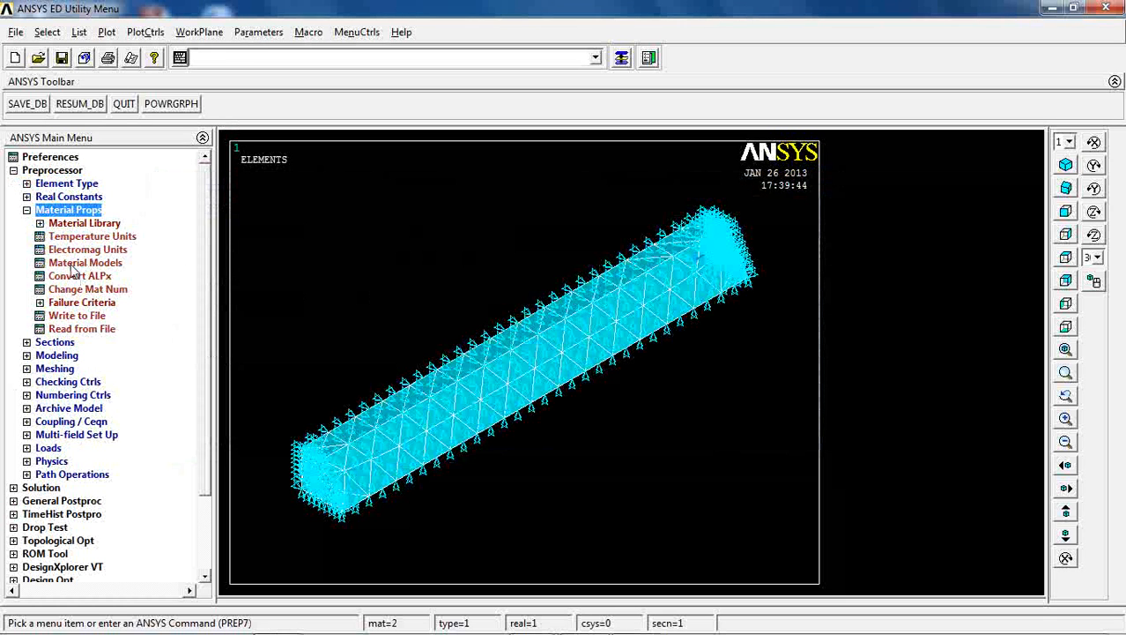
pyautogui.click(79, 263)
pyautogui.doubleClick(343, 280)
pyautogui.doubleClick(365, 296)
pyautogui.moveTo(614, 217); pyautogui.dragTo(625, 191)
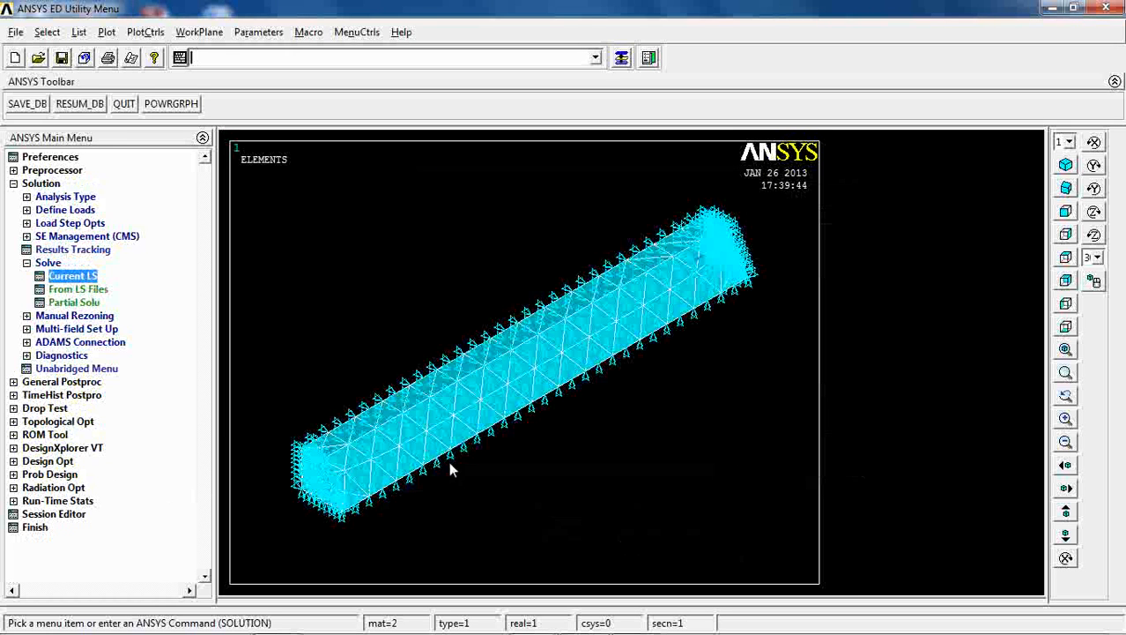
# Step: Review the linear orthotropic elastic constants of material model 2 and close the material definitions without changes
pyautogui.click(31, 186)
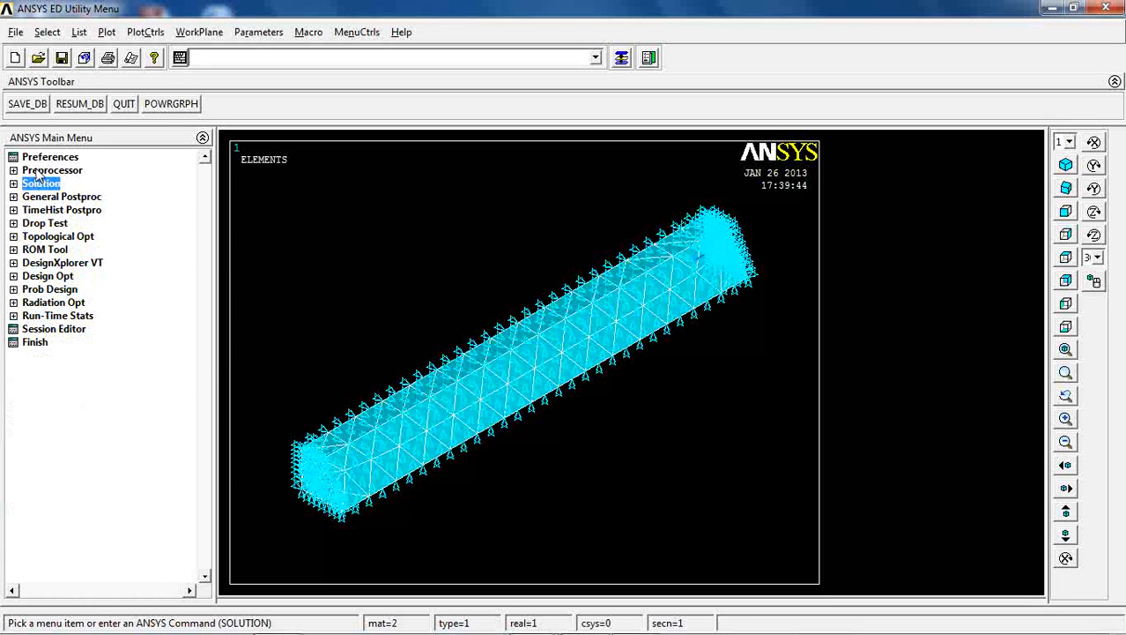
pyautogui.click(38, 171)
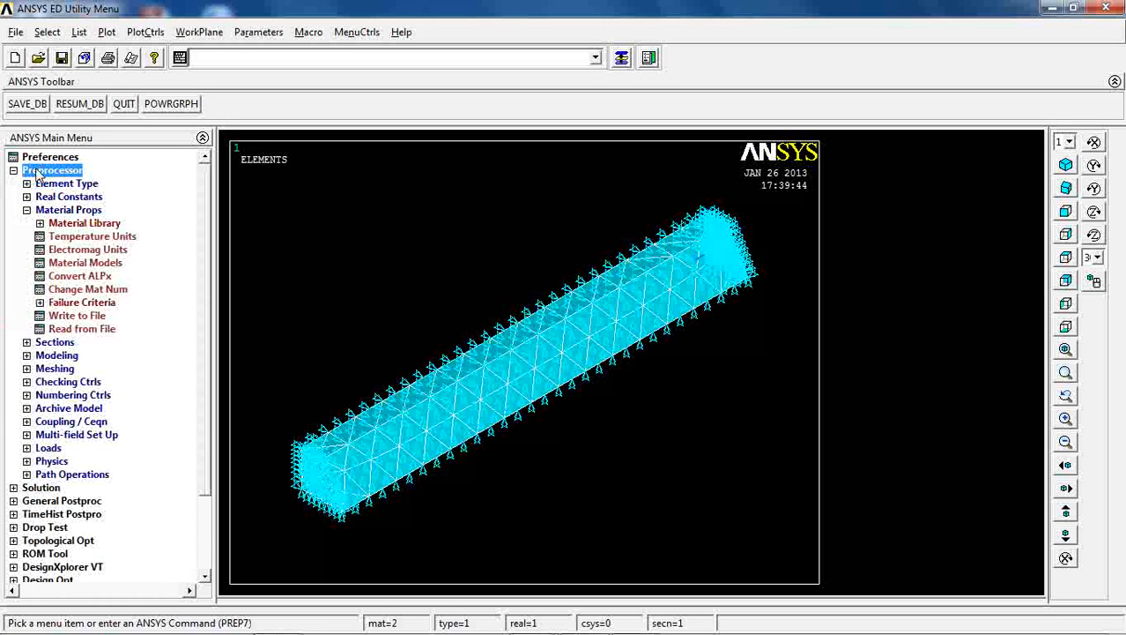
pyautogui.click(84, 263)
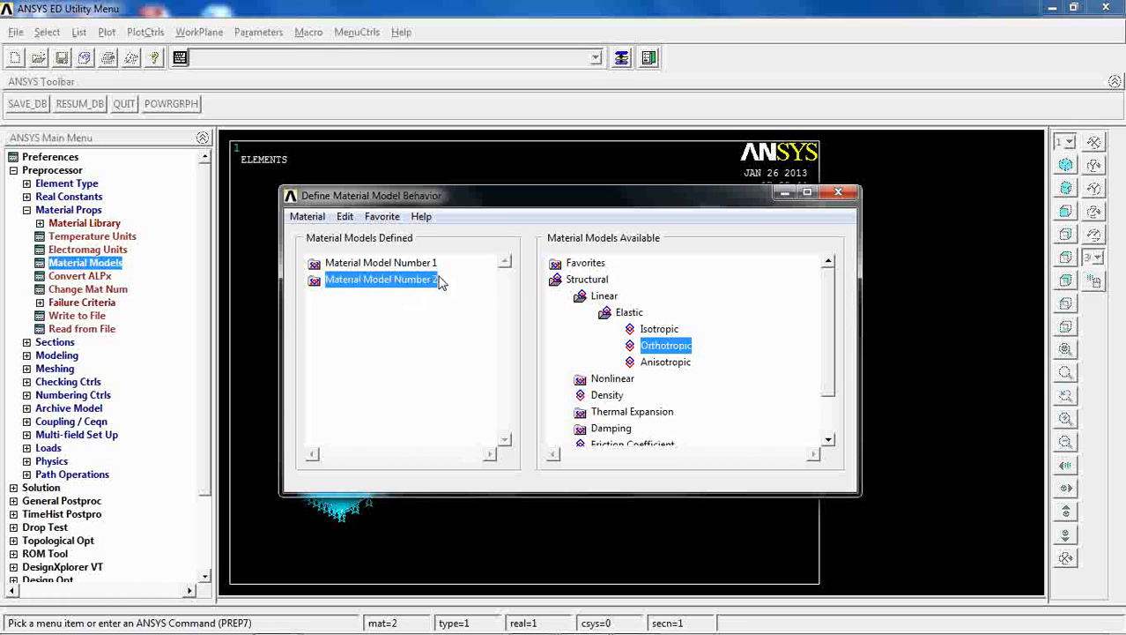
pyautogui.doubleClick(371, 291)
pyautogui.doubleClick(371, 297)
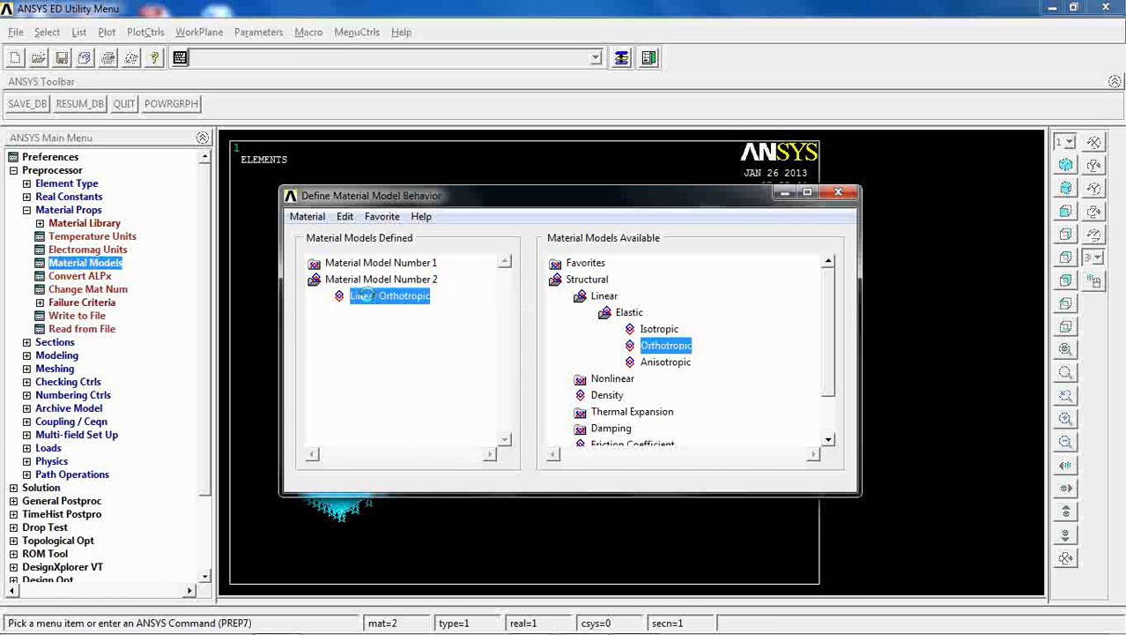
pyautogui.moveTo(549, 210); pyautogui.dragTo(578, 127)
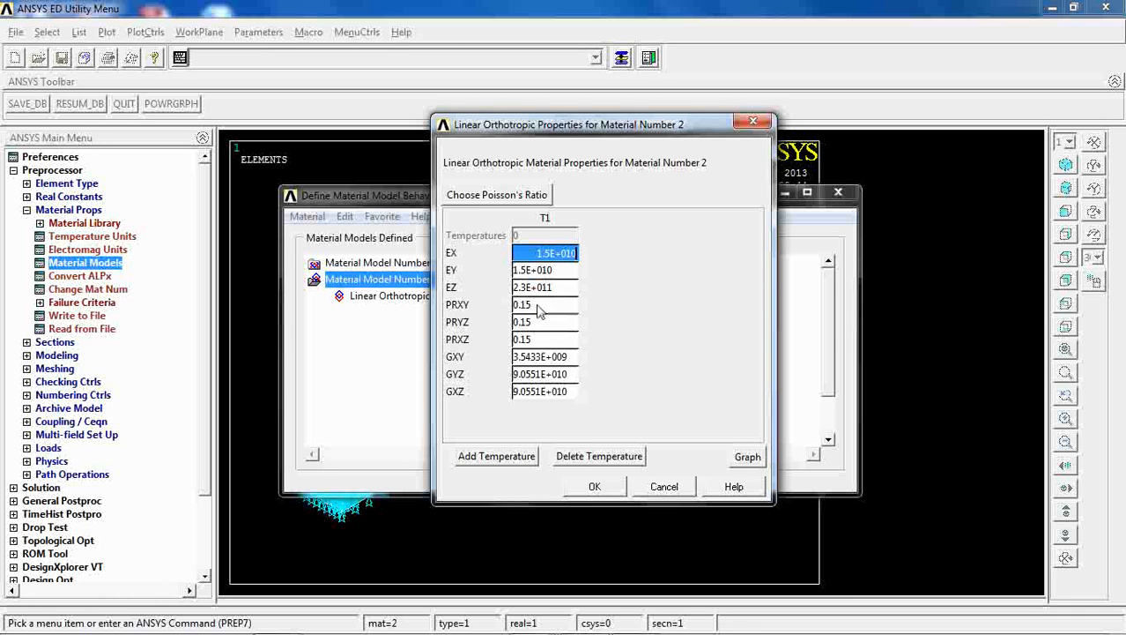
pyautogui.click(674, 488)
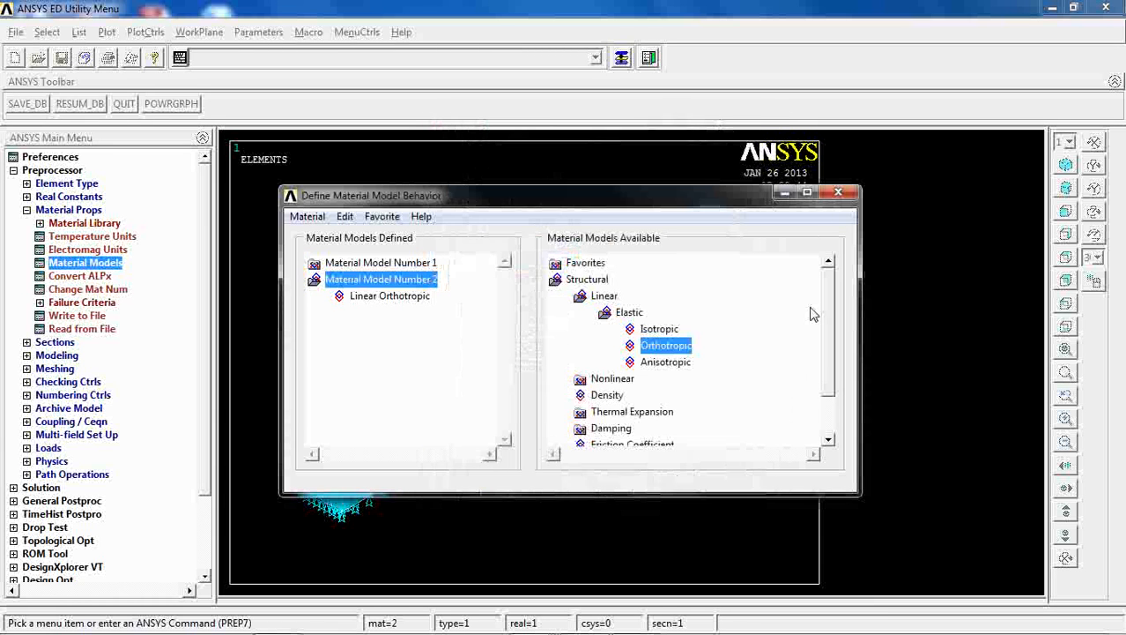
pyautogui.click(838, 191)
# Step: Solve the current load step and close the solution status listing
pyautogui.click(41, 487)
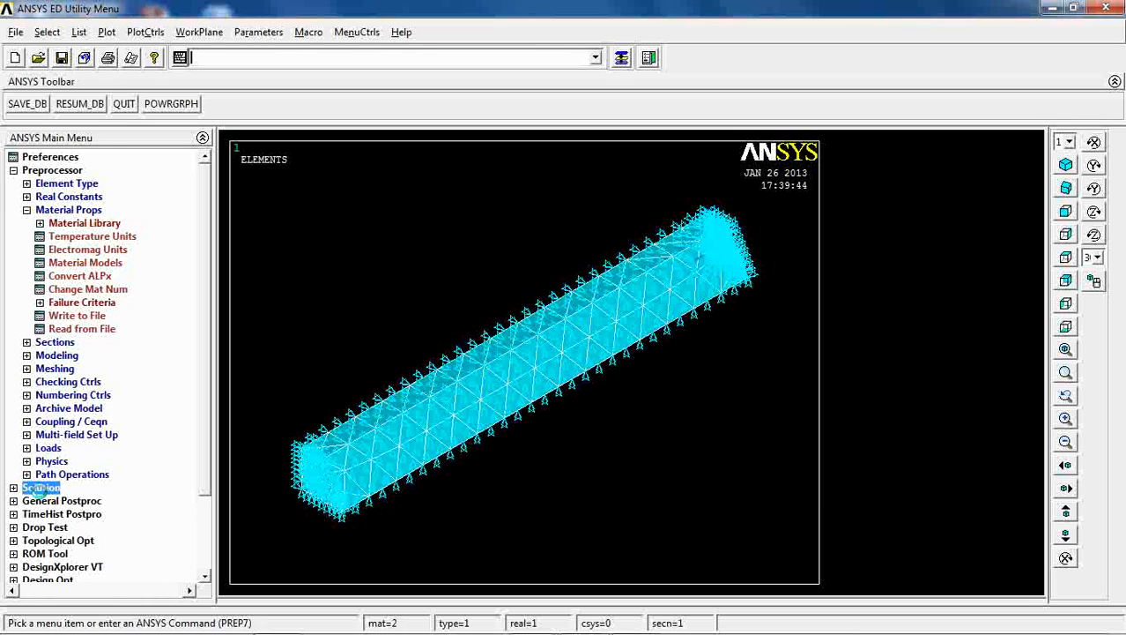
pyautogui.click(77, 277)
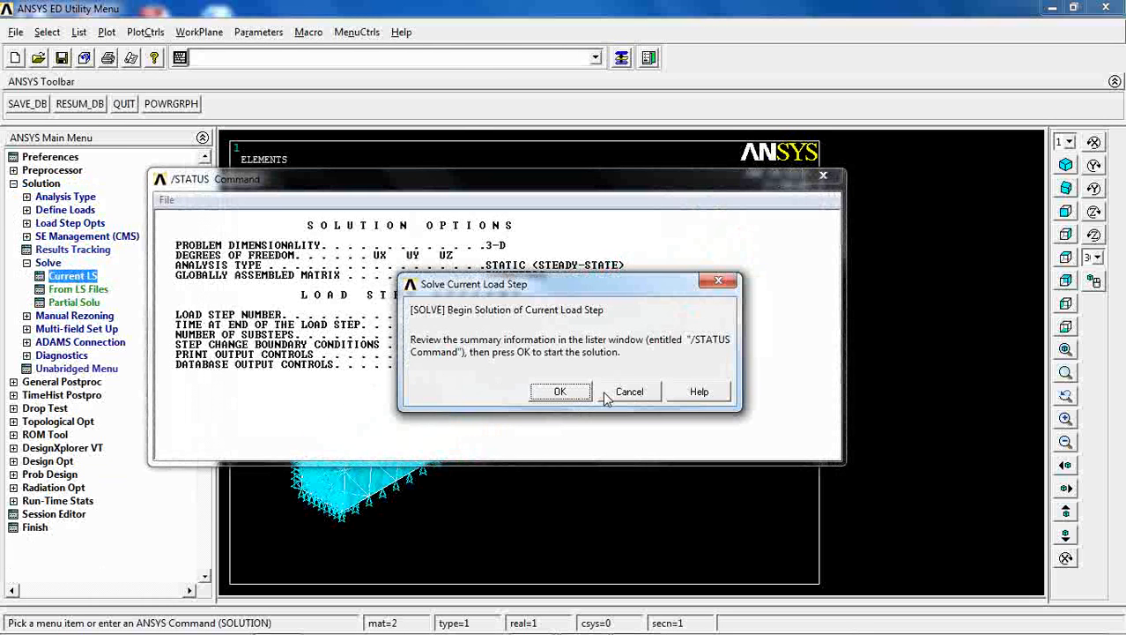
pyautogui.click(567, 393)
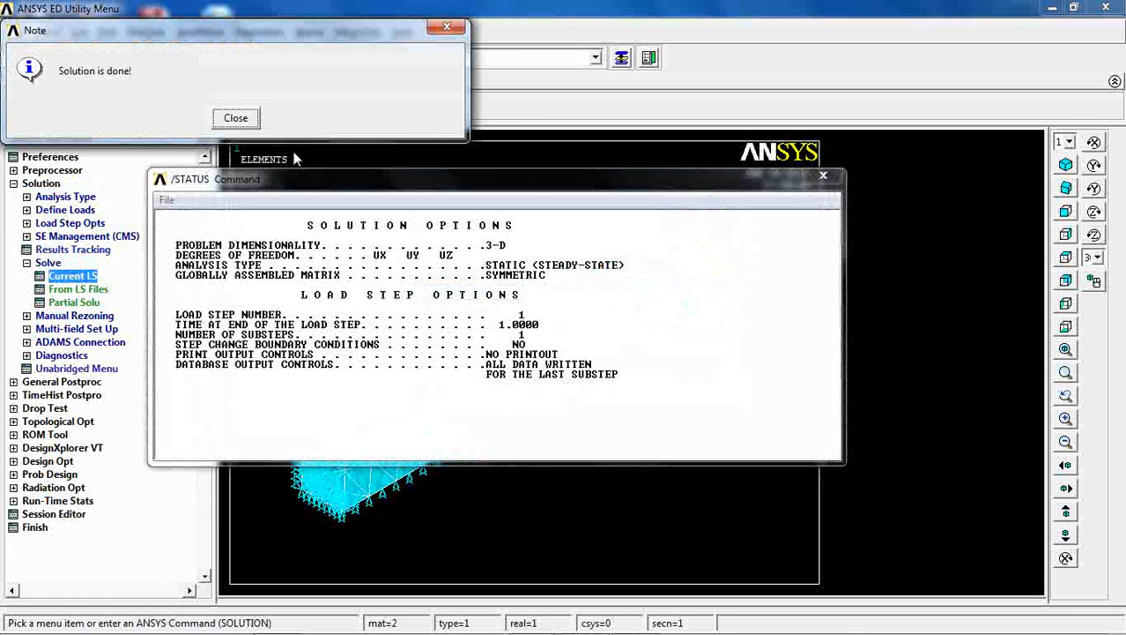
pyautogui.click(235, 117)
pyautogui.click(823, 175)
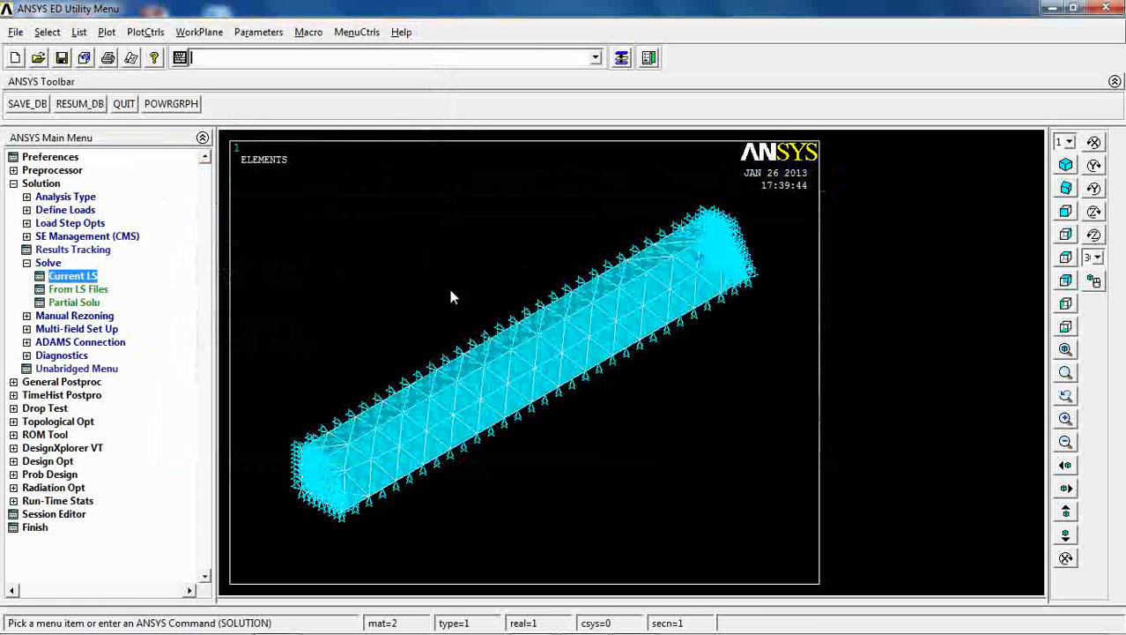
# Step: Plot the deformed shape together with the undeformed model
pyautogui.click(62, 382)
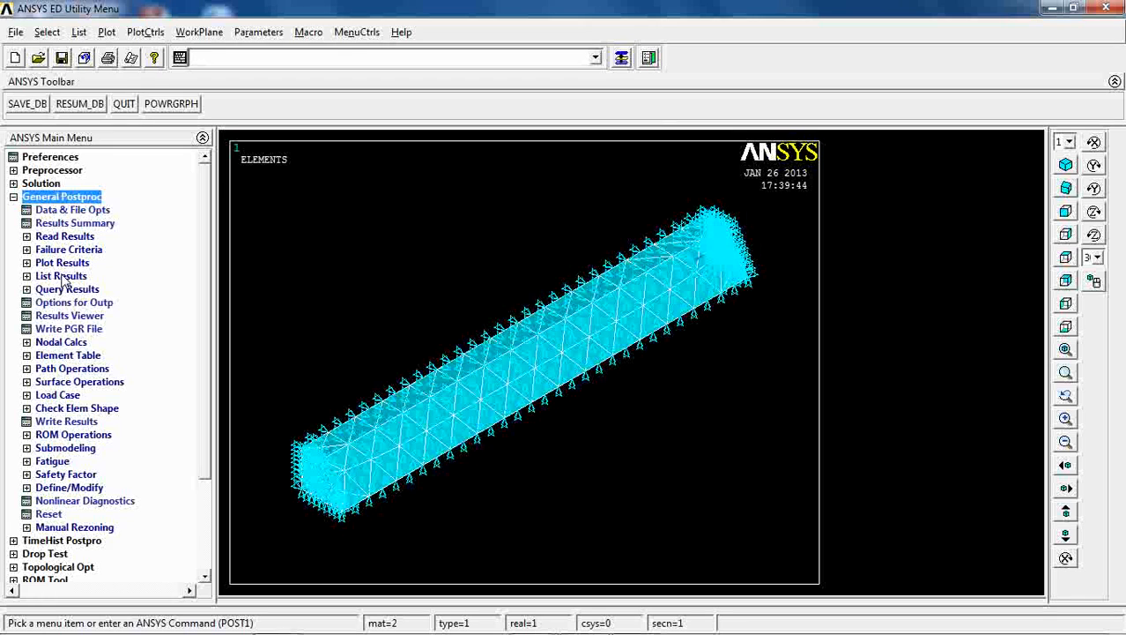
pyautogui.click(62, 263)
pyautogui.click(87, 276)
pyautogui.click(675, 315)
pyautogui.click(443, 382)
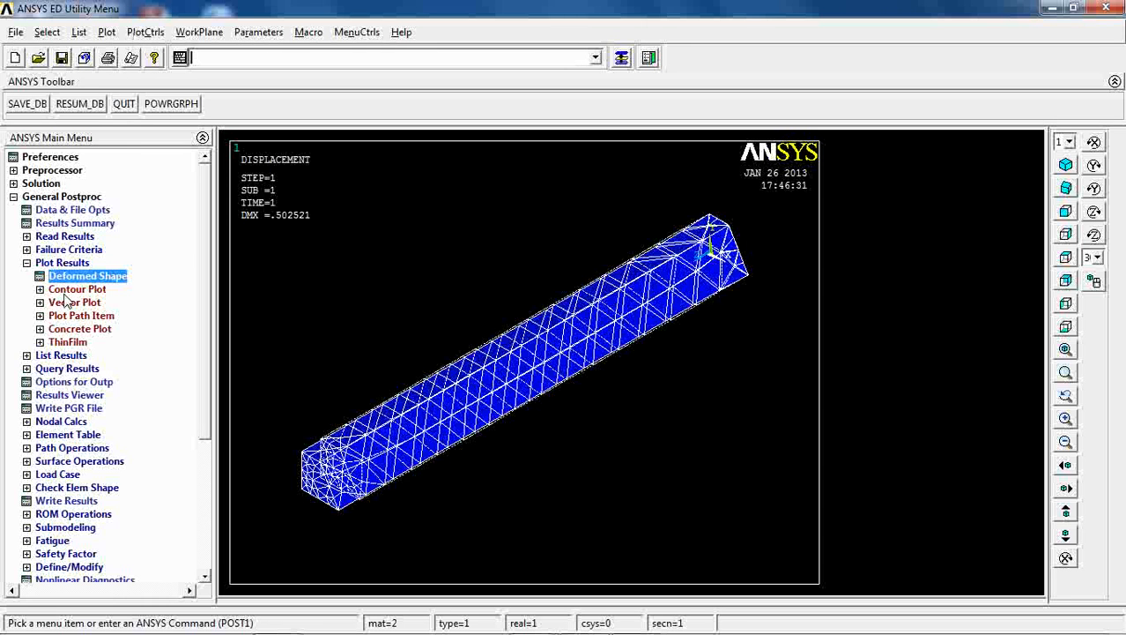
# Step: Select only area 13, the core's end face away from the origin, from the full set of areas
pyautogui.click(49, 33)
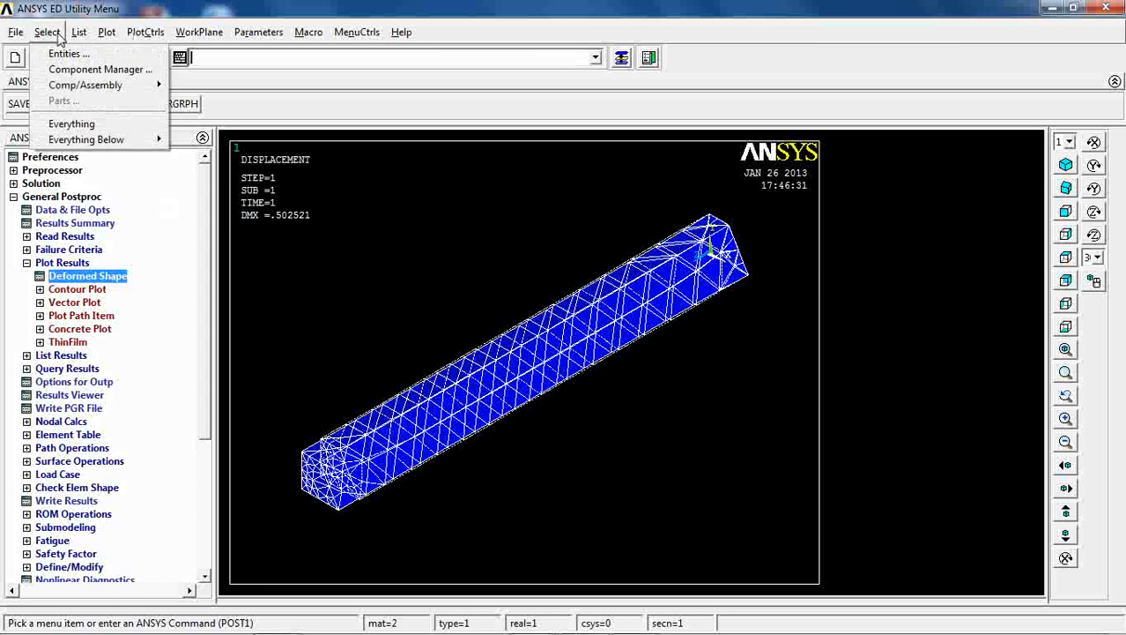
pyautogui.click(69, 53)
pyautogui.click(936, 97)
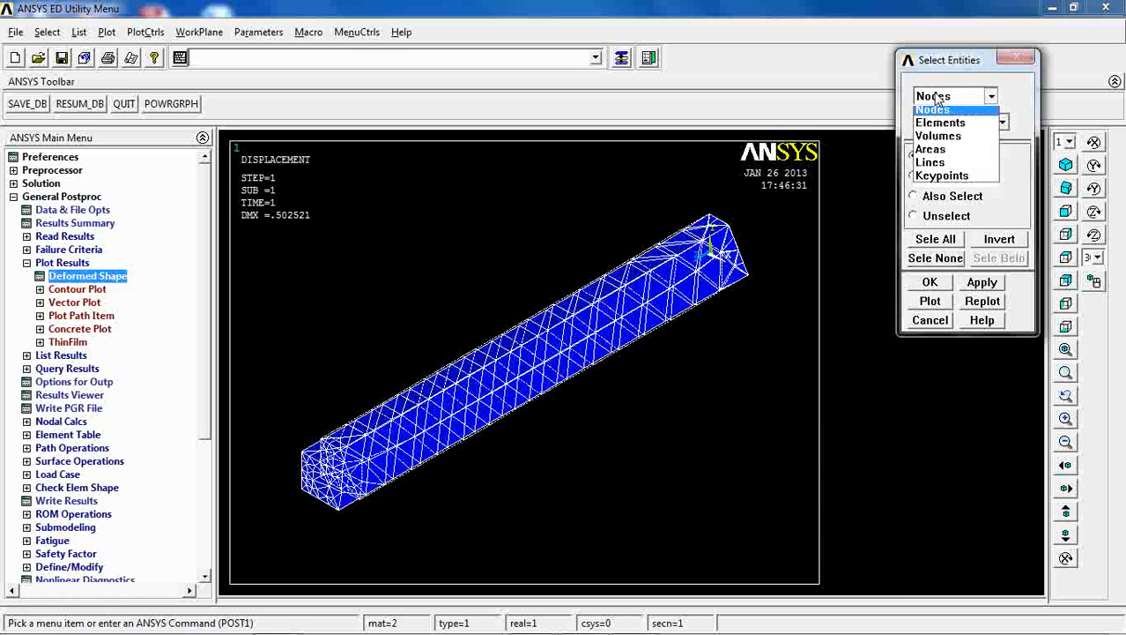
pyautogui.click(932, 149)
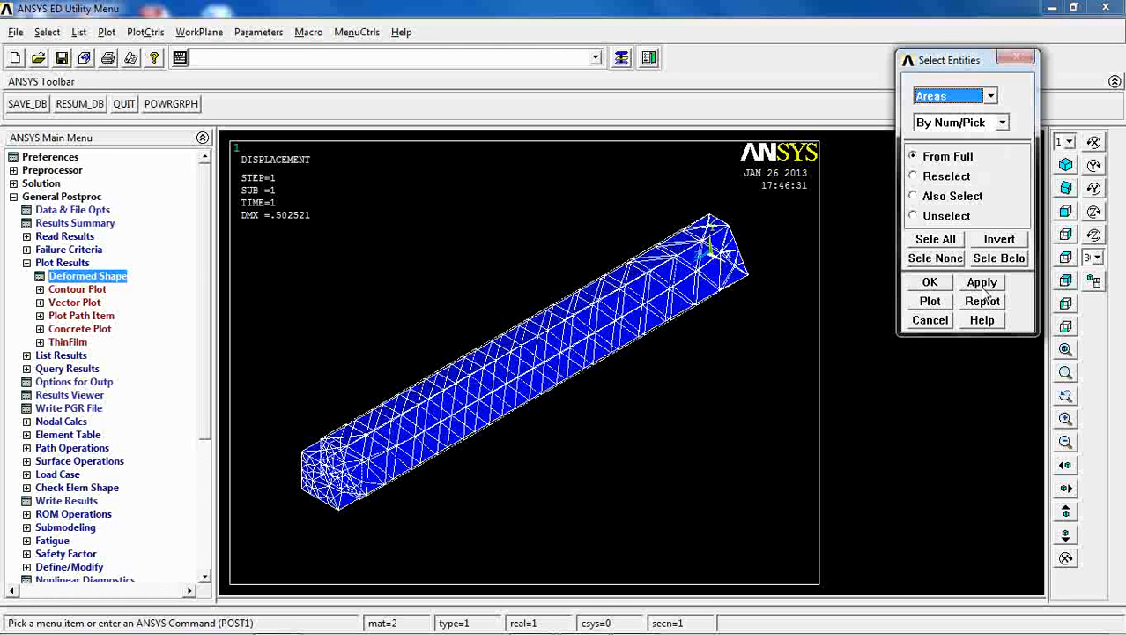
pyautogui.click(982, 282)
pyautogui.click(330, 471)
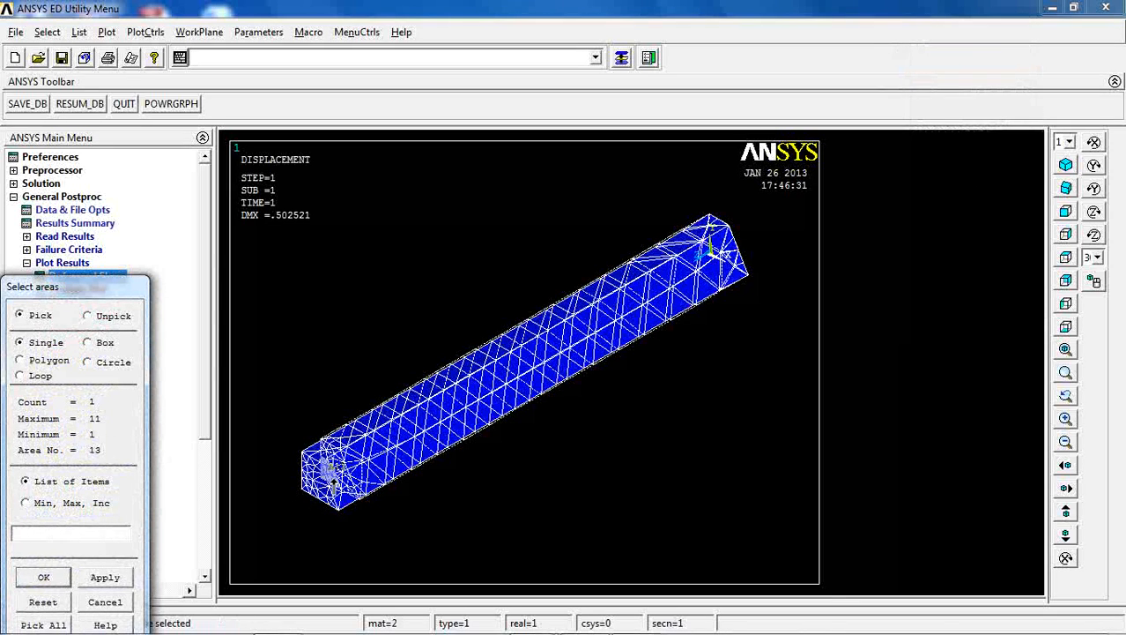
pyautogui.click(43, 577)
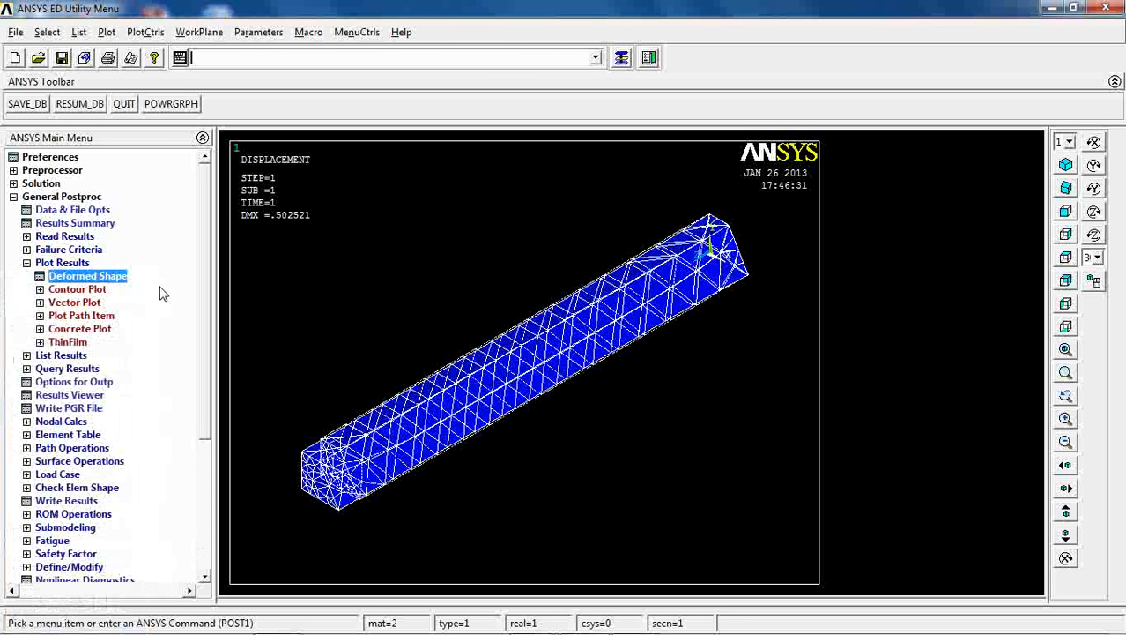
# Step: Select the nodes attached to the selected core end area
pyautogui.click(47, 33)
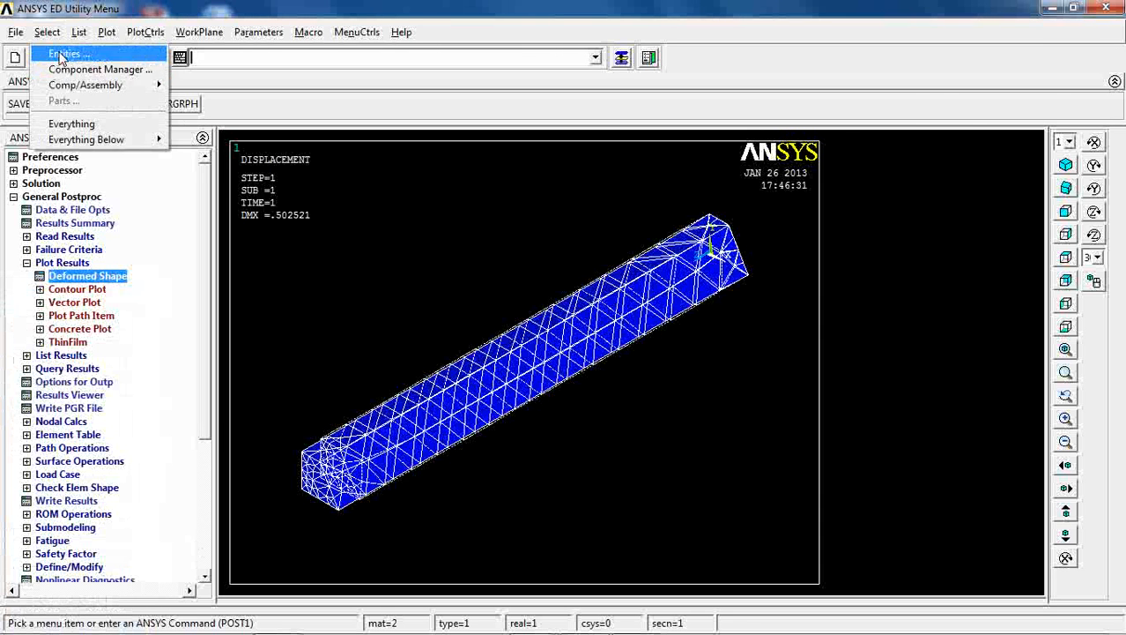
pyautogui.click(62, 54)
pyautogui.click(933, 99)
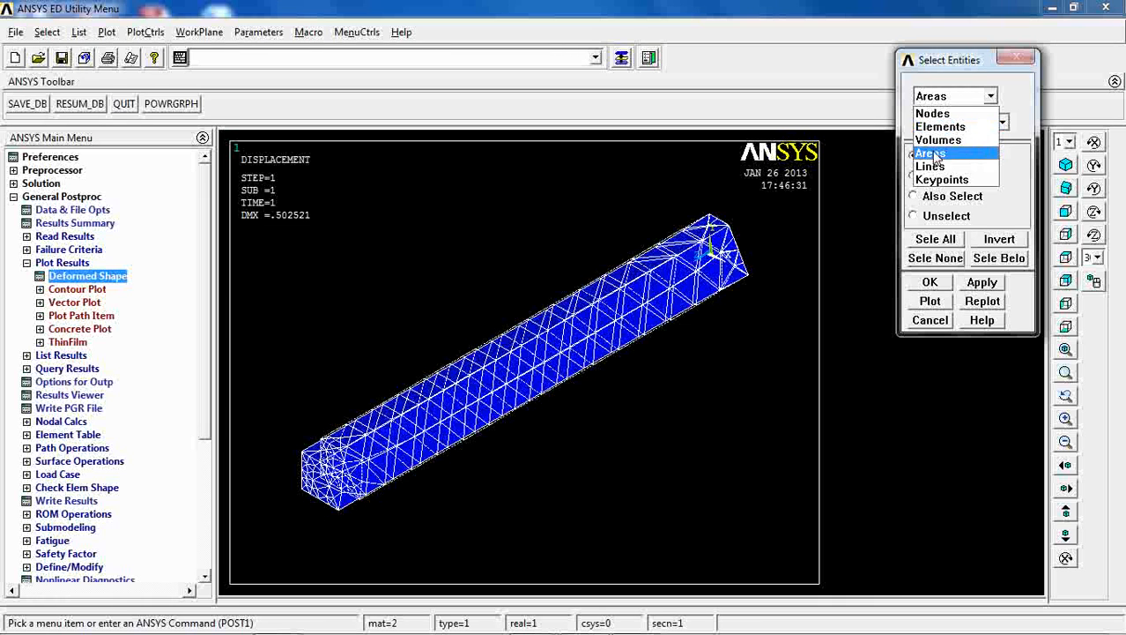
pyautogui.click(932, 114)
pyautogui.click(950, 122)
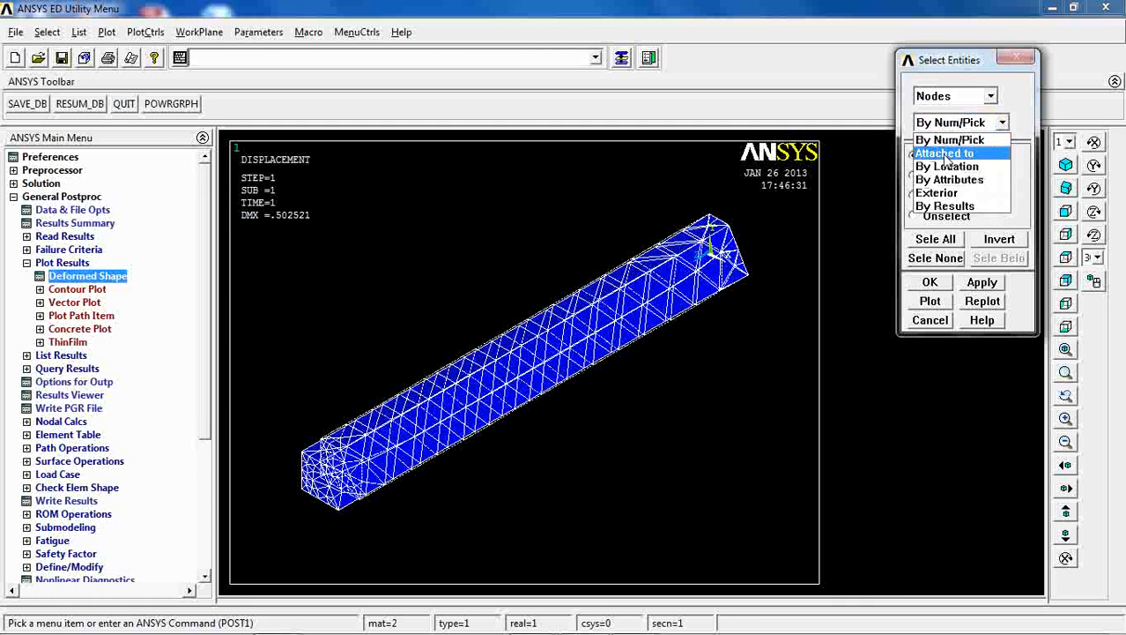
pyautogui.click(945, 155)
pyautogui.click(941, 236)
pyautogui.click(930, 445)
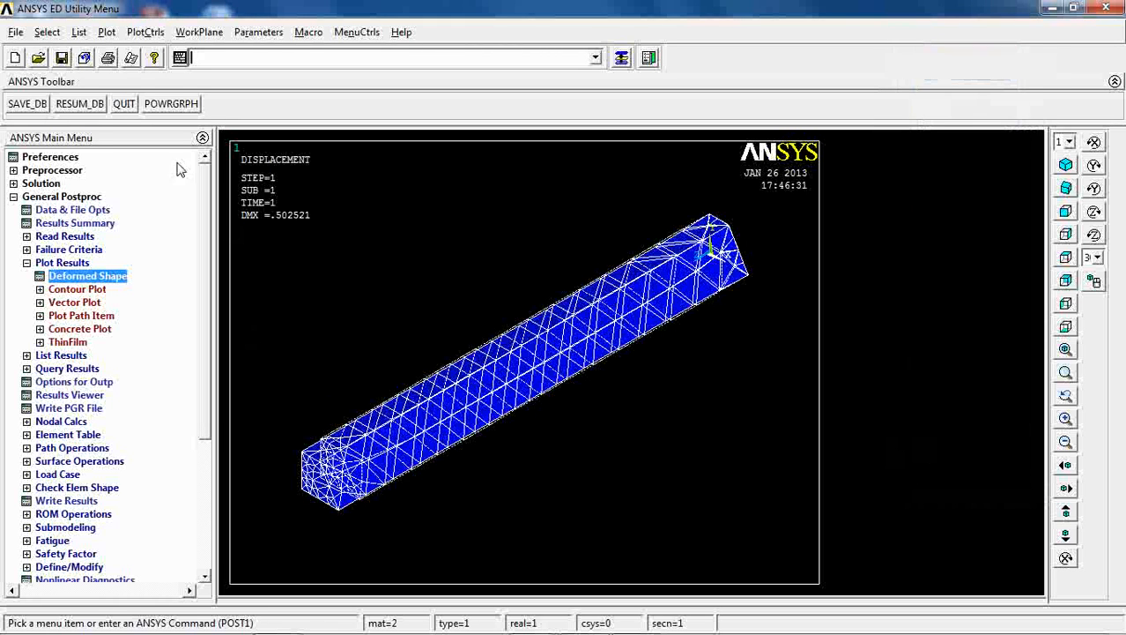
pyautogui.click(71, 291)
pyautogui.click(81, 303)
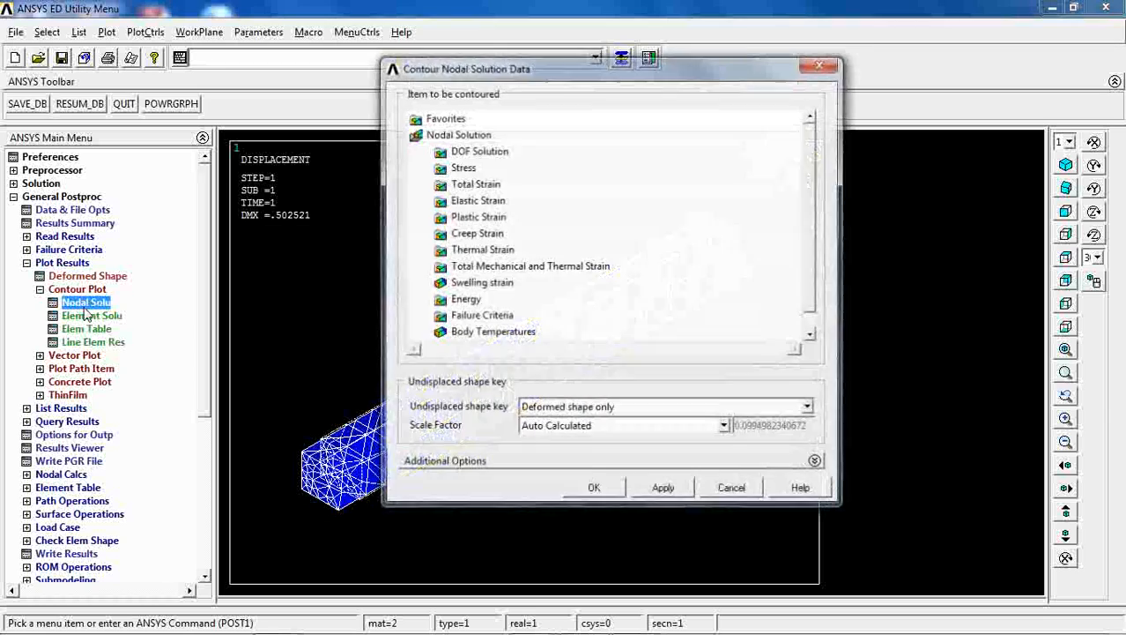
pyautogui.click(661, 487)
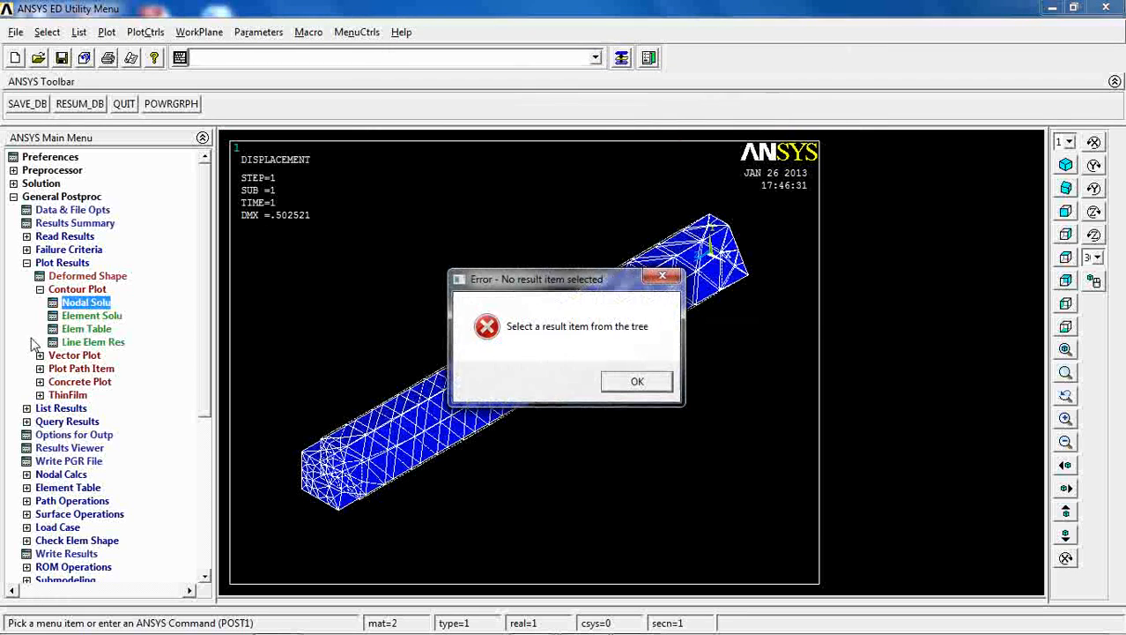
pyautogui.click(610, 383)
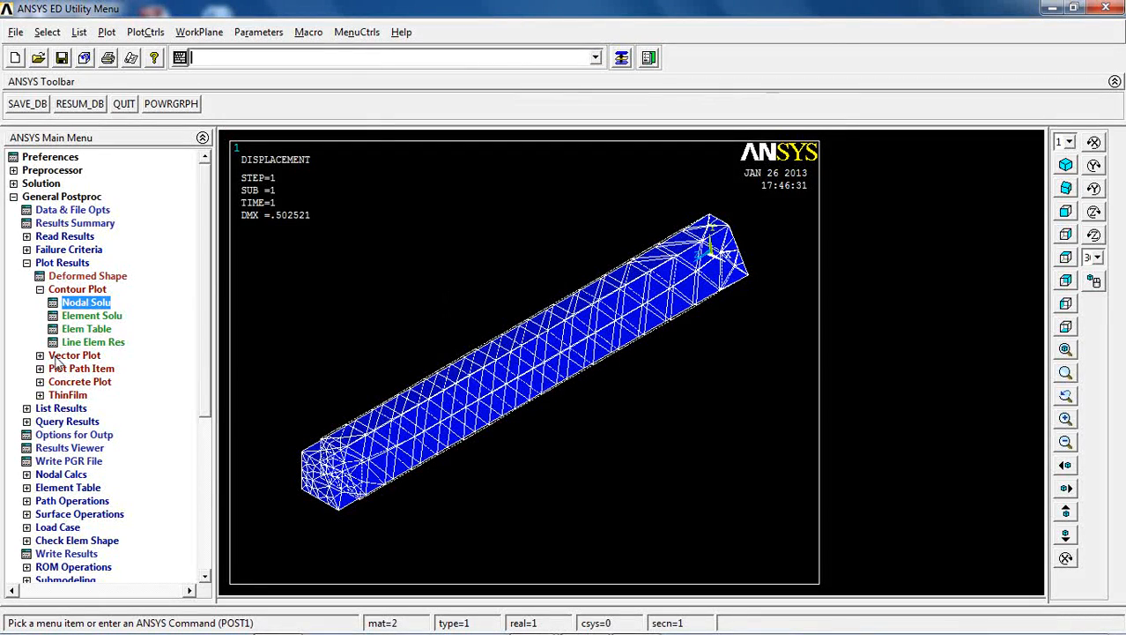
# Step: List the Y-component of displacement for the selected core end nodes, review the listing and close it
pyautogui.click(61, 408)
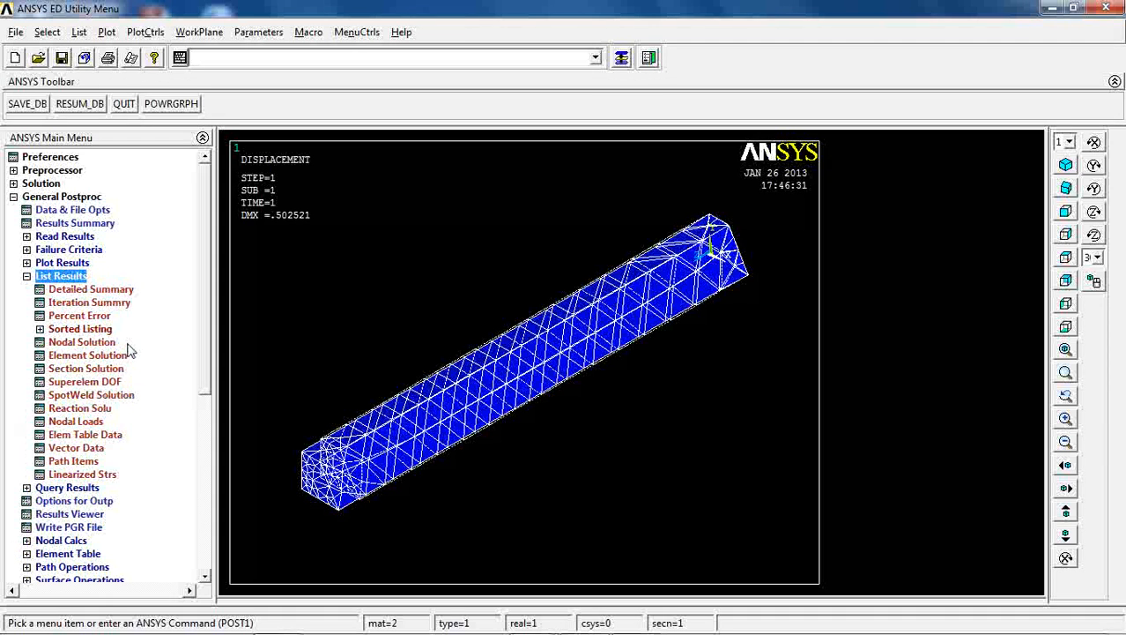
pyautogui.click(81, 342)
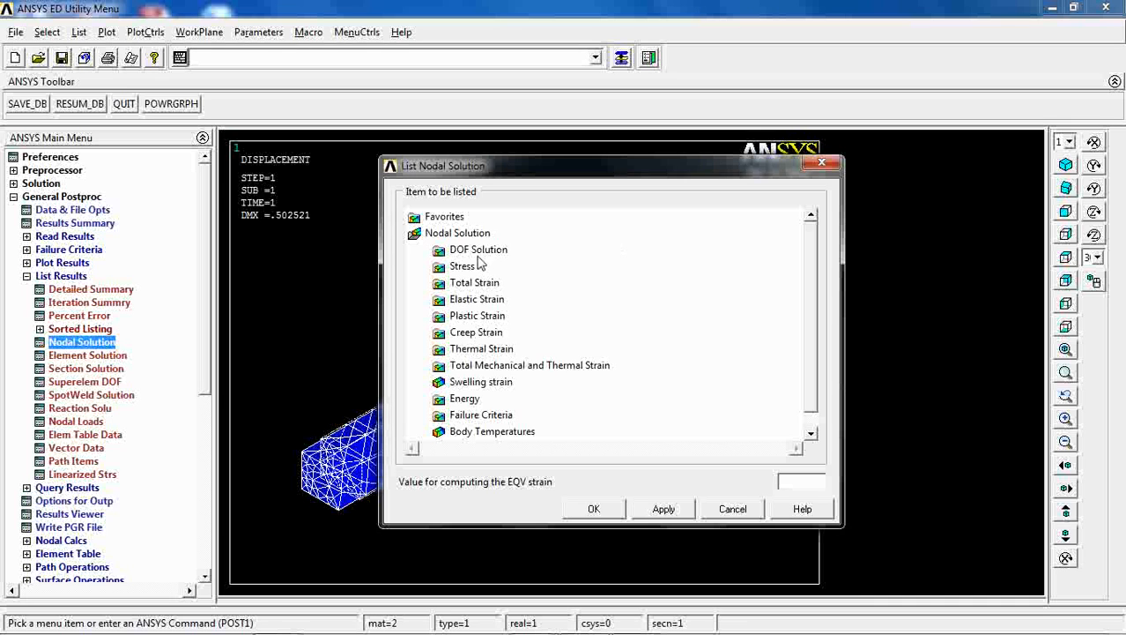
pyautogui.click(480, 251)
pyautogui.click(529, 284)
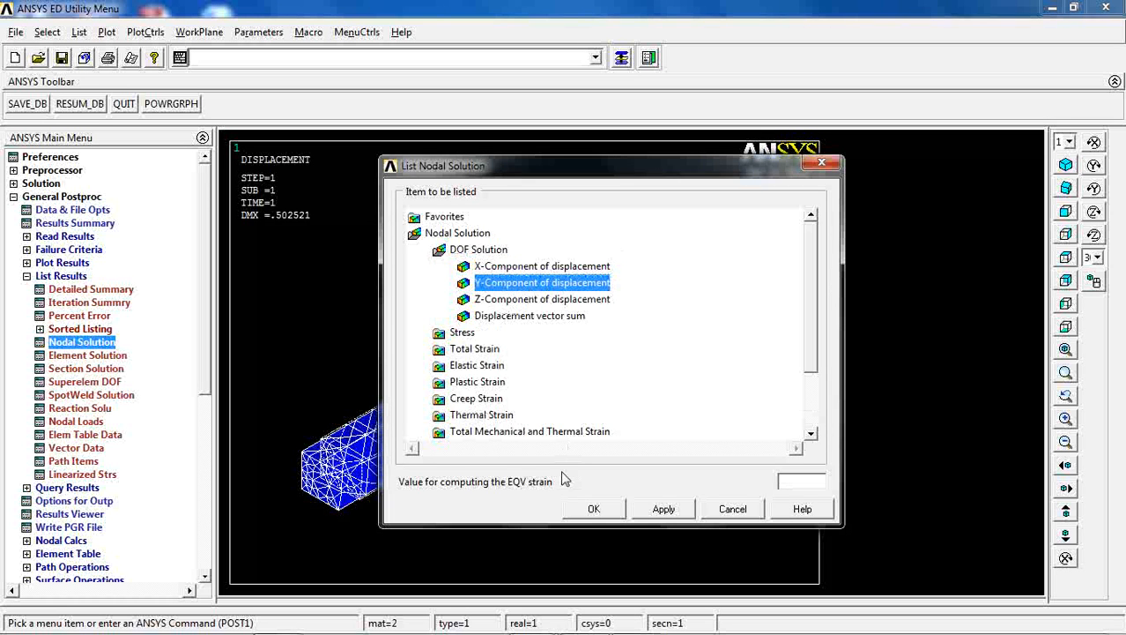
pyautogui.click(591, 509)
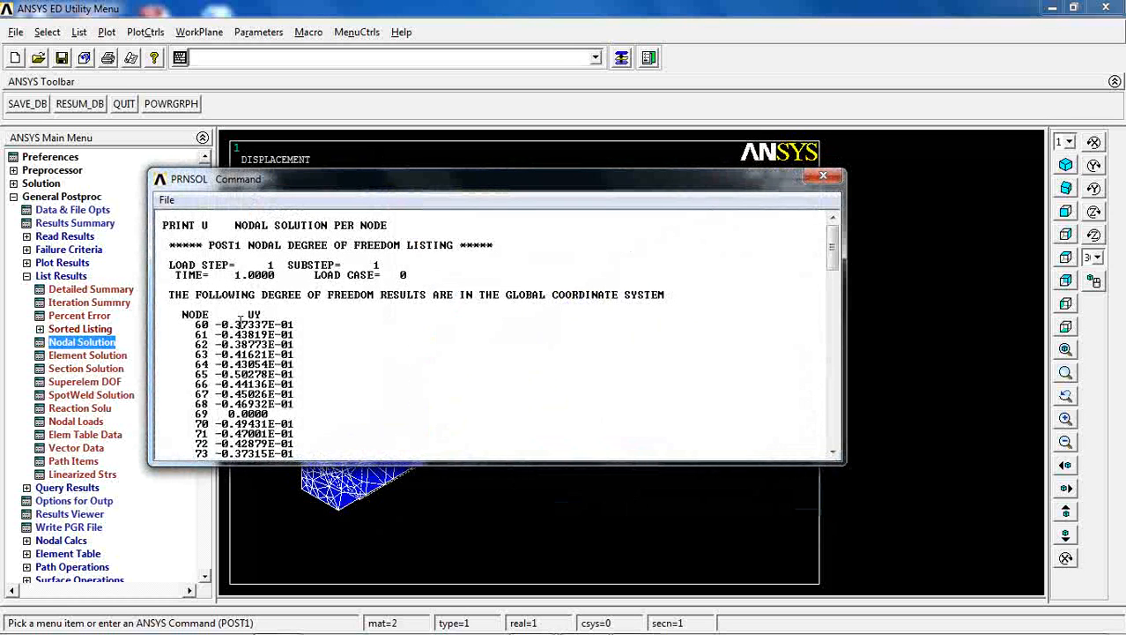
pyautogui.scroll(-3, 245, 323)
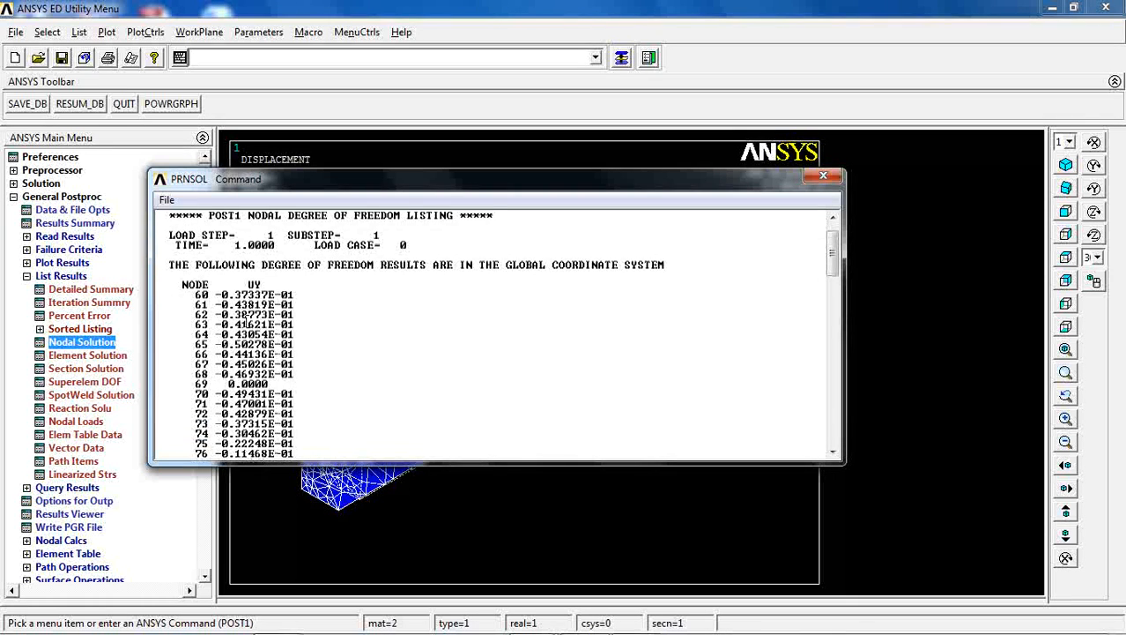
pyautogui.scroll(-6, 246, 323)
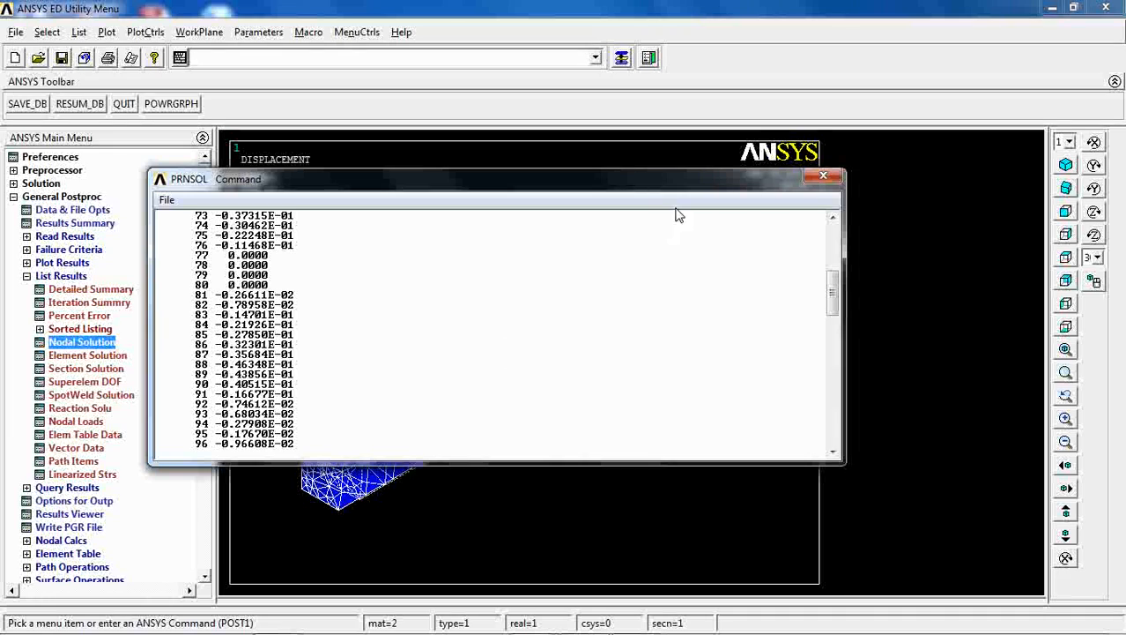
pyautogui.click(821, 175)
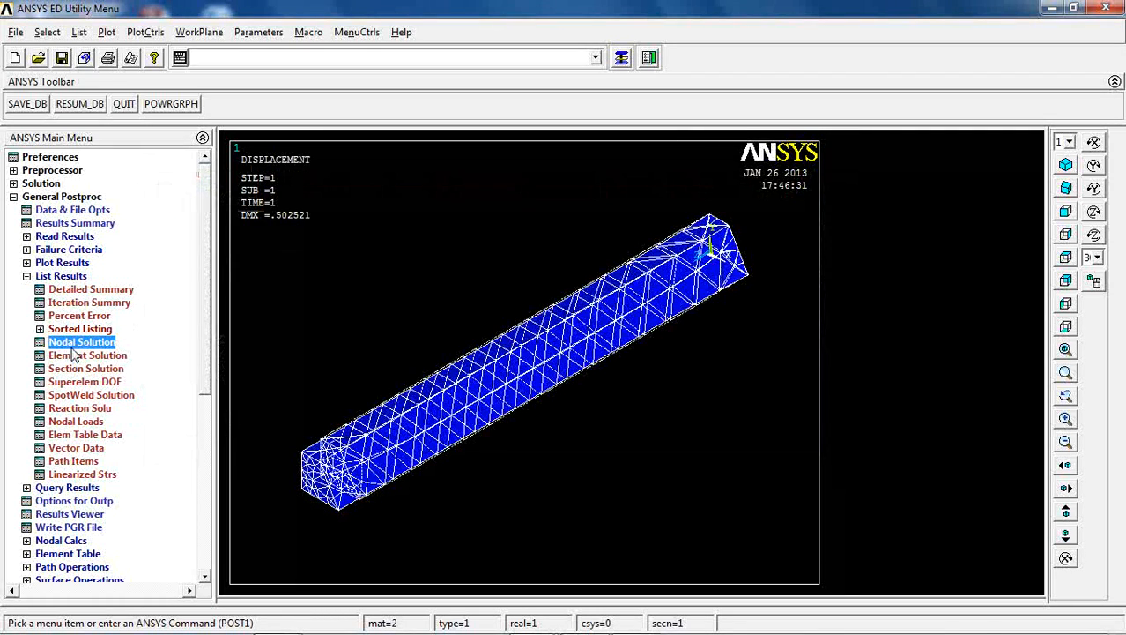
# Step: List the Z-component of displacement for the selected nodes, review it through to the maximum values and close it
pyautogui.click(81, 342)
pyautogui.click(537, 298)
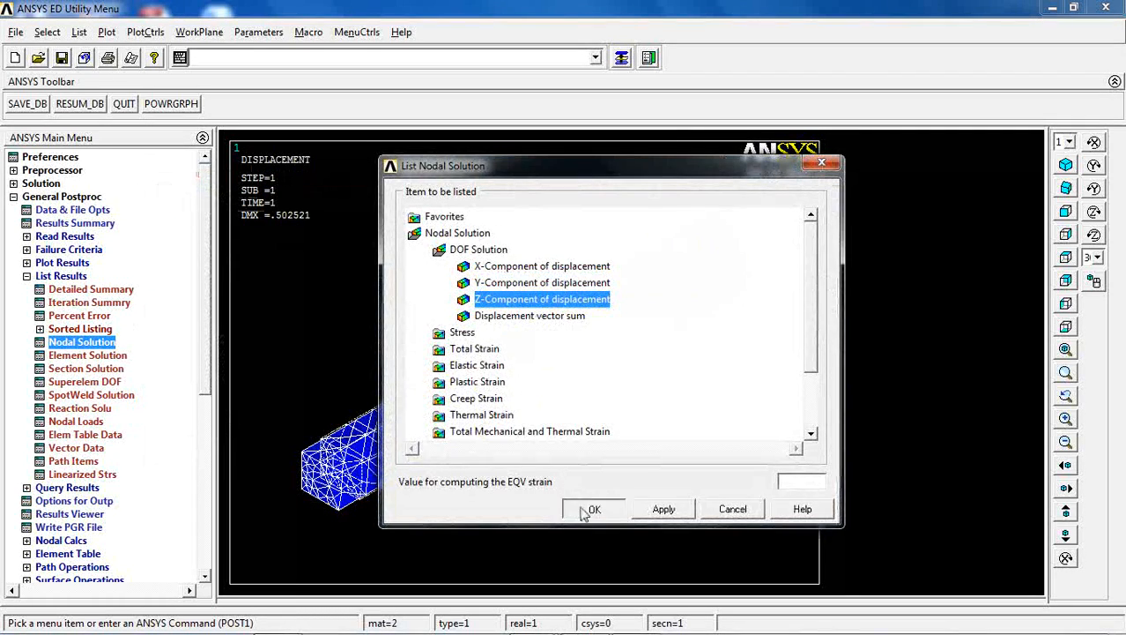
pyautogui.click(590, 509)
pyautogui.scroll(-5, 252, 324)
pyautogui.scroll(-15, 252, 324)
pyautogui.scroll(-10, 253, 325)
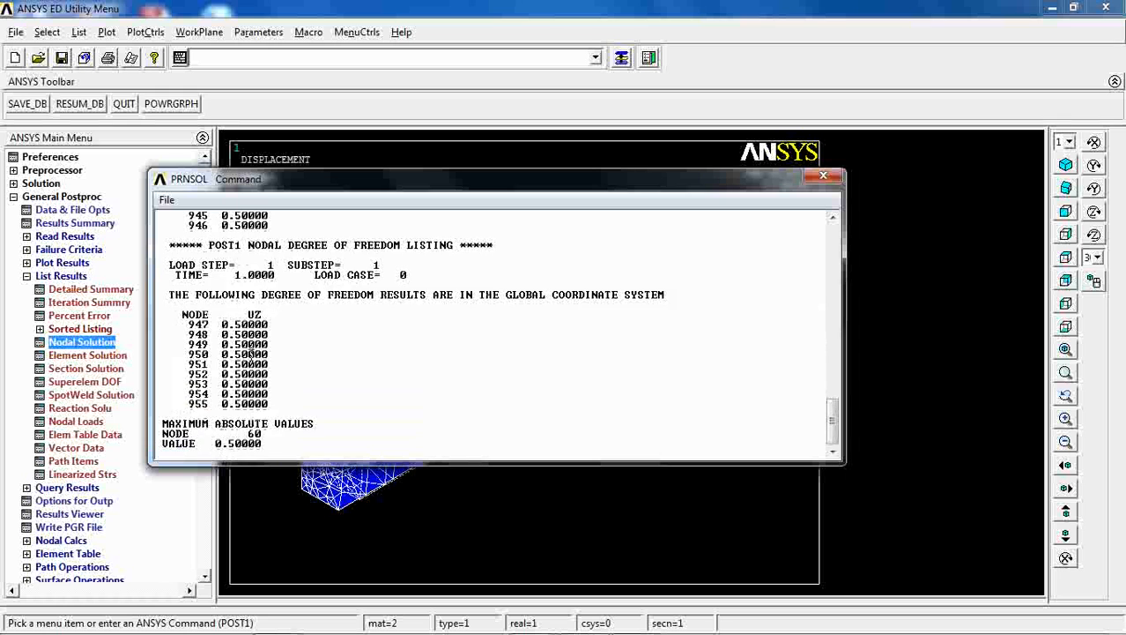
pyautogui.scroll(20, 253, 353)
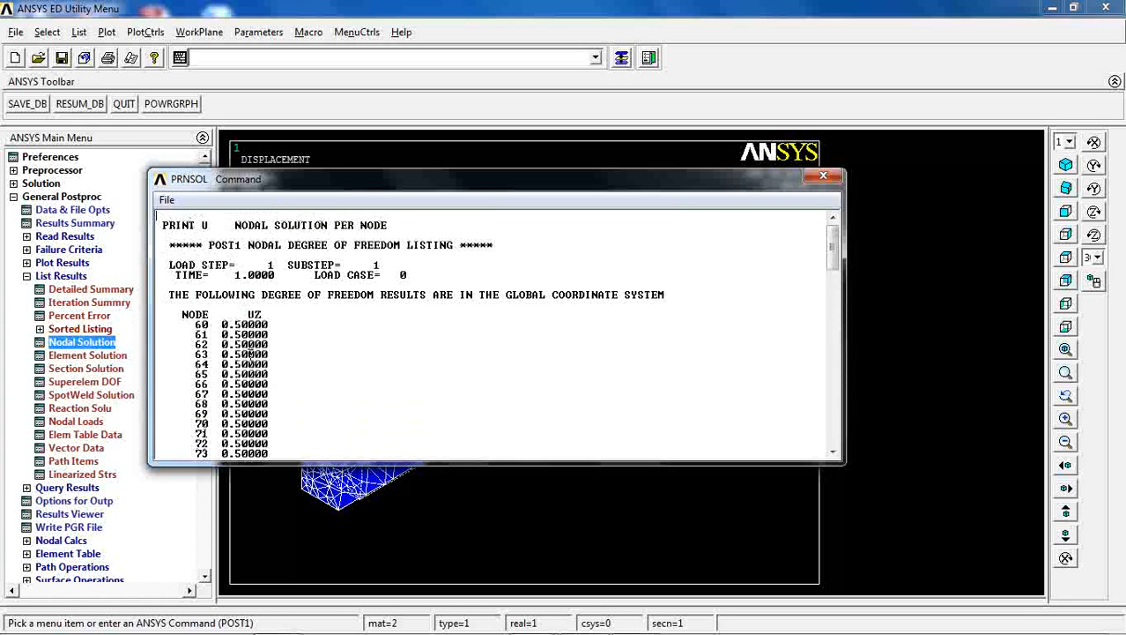
pyautogui.click(823, 177)
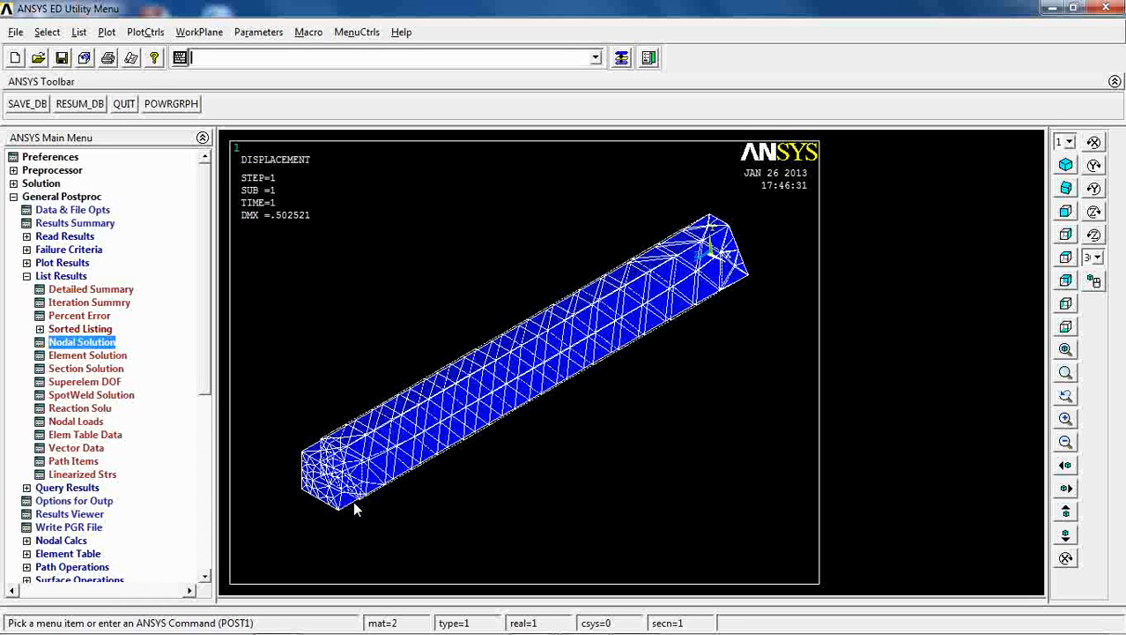
# Step: List the nodal stress results using the Z-component of stress, examine the component columns and close the listing
pyautogui.click(91, 343)
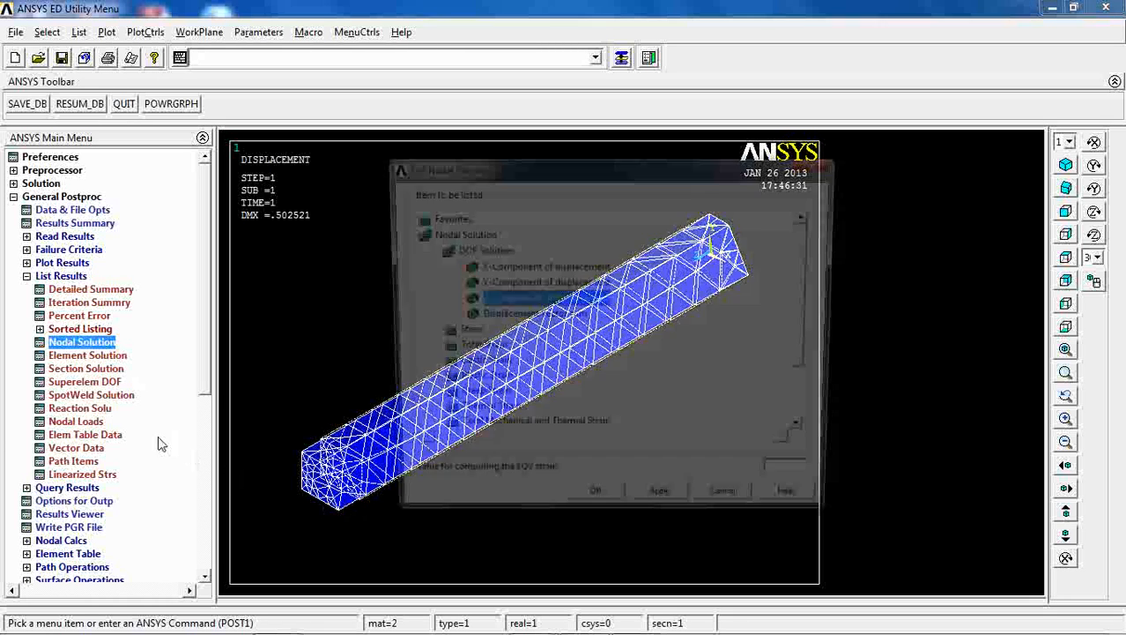
pyautogui.click(438, 333)
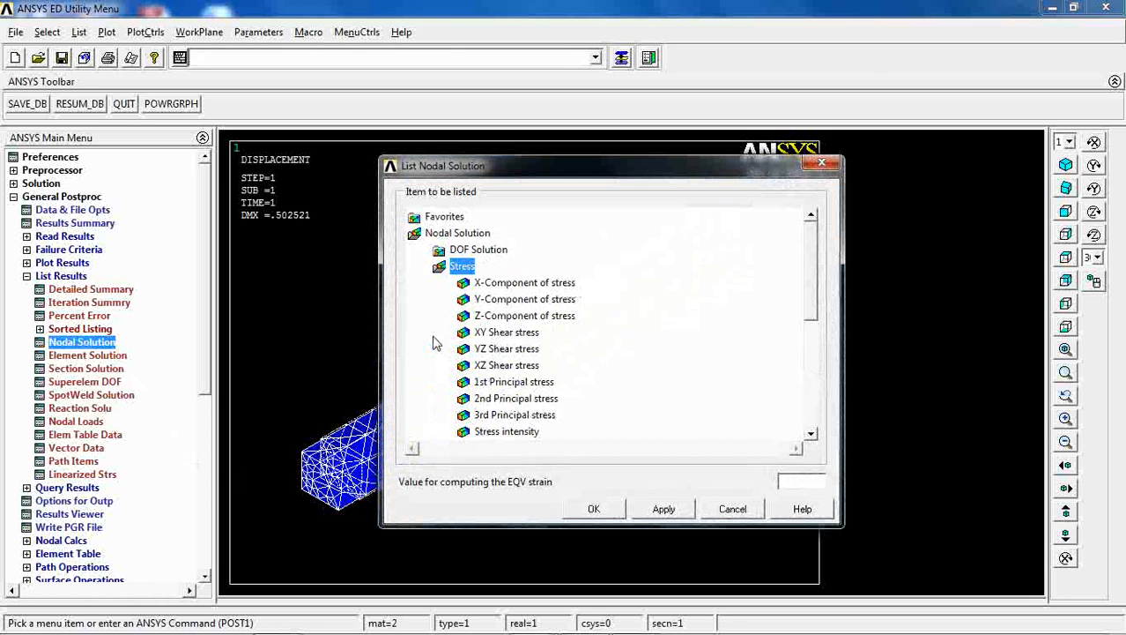
pyautogui.click(499, 317)
pyautogui.click(571, 502)
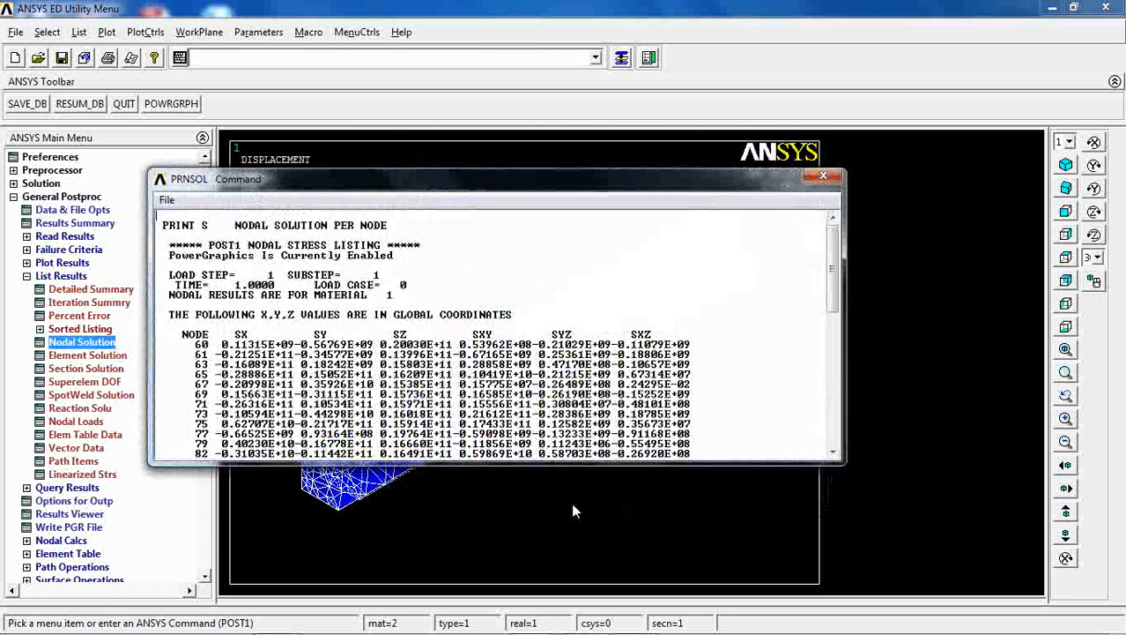
pyautogui.scroll(-2, 383, 343)
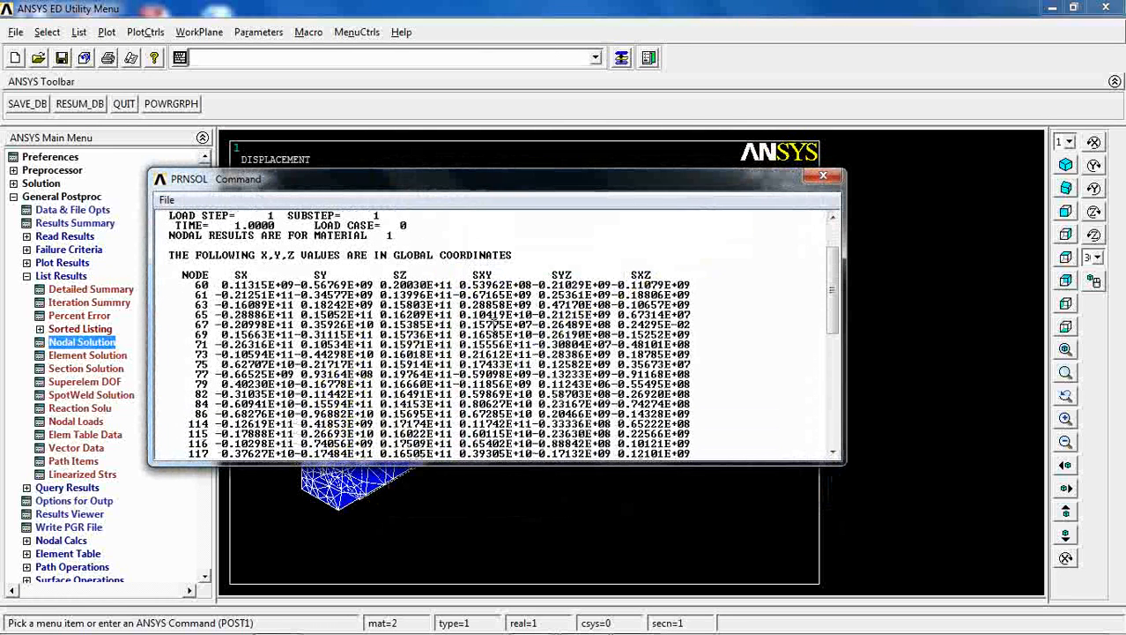
pyautogui.moveTo(164, 270); pyautogui.dragTo(323, 271)
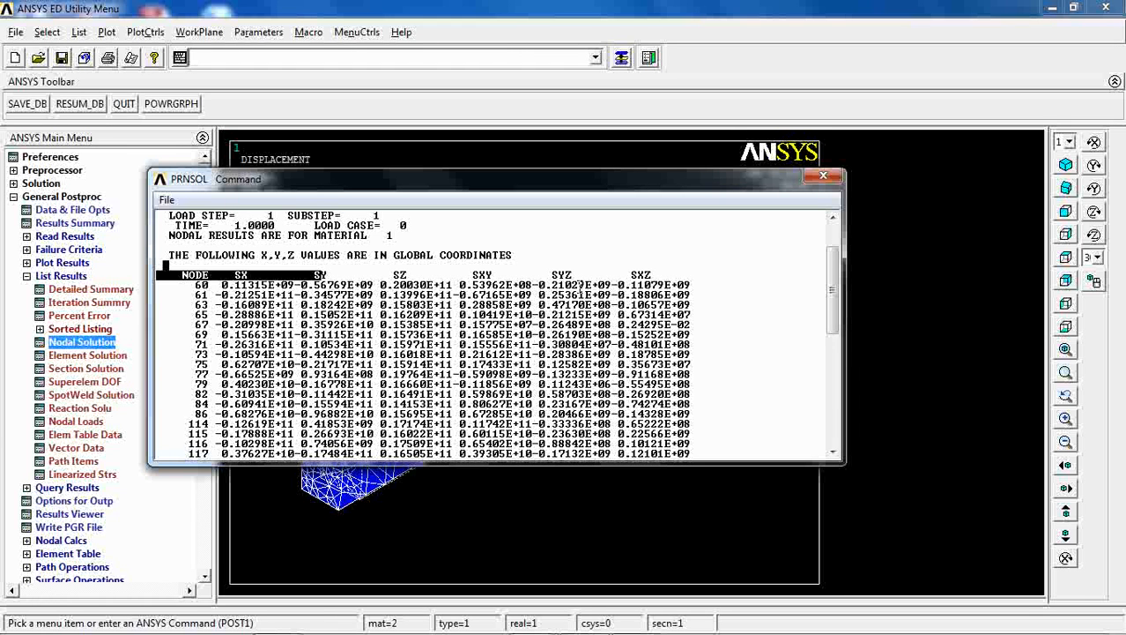
pyautogui.moveTo(284, 284); pyautogui.dragTo(280, 335)
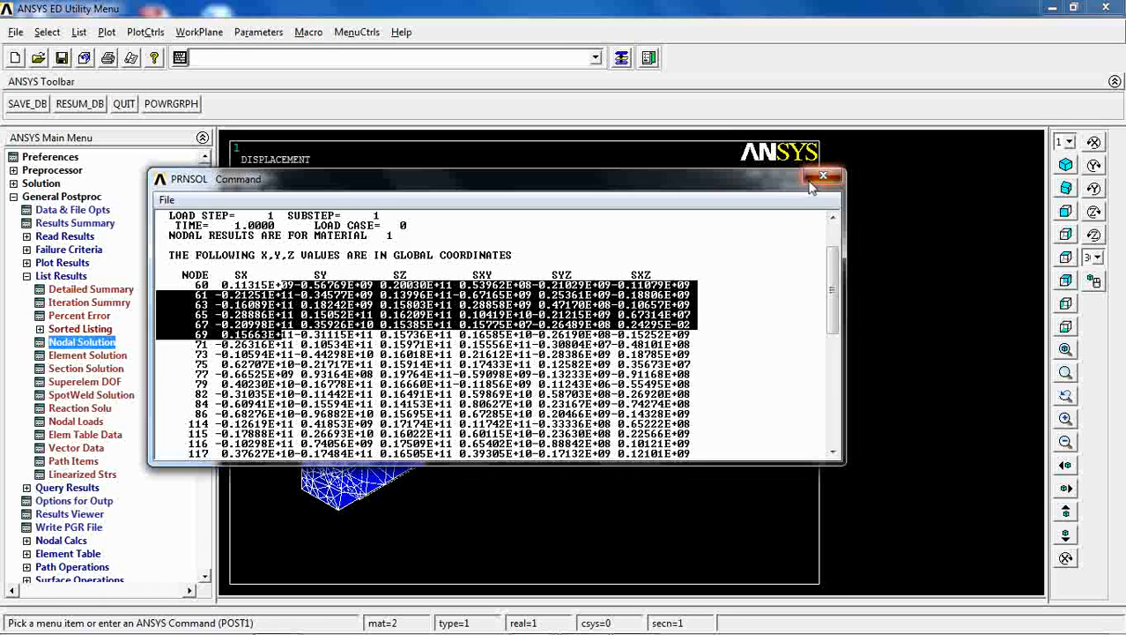
pyautogui.click(822, 178)
# Step: List all items of the nodal loads for the selected nodes, examine the totals and FZ values, and close the listing
pyautogui.click(75, 422)
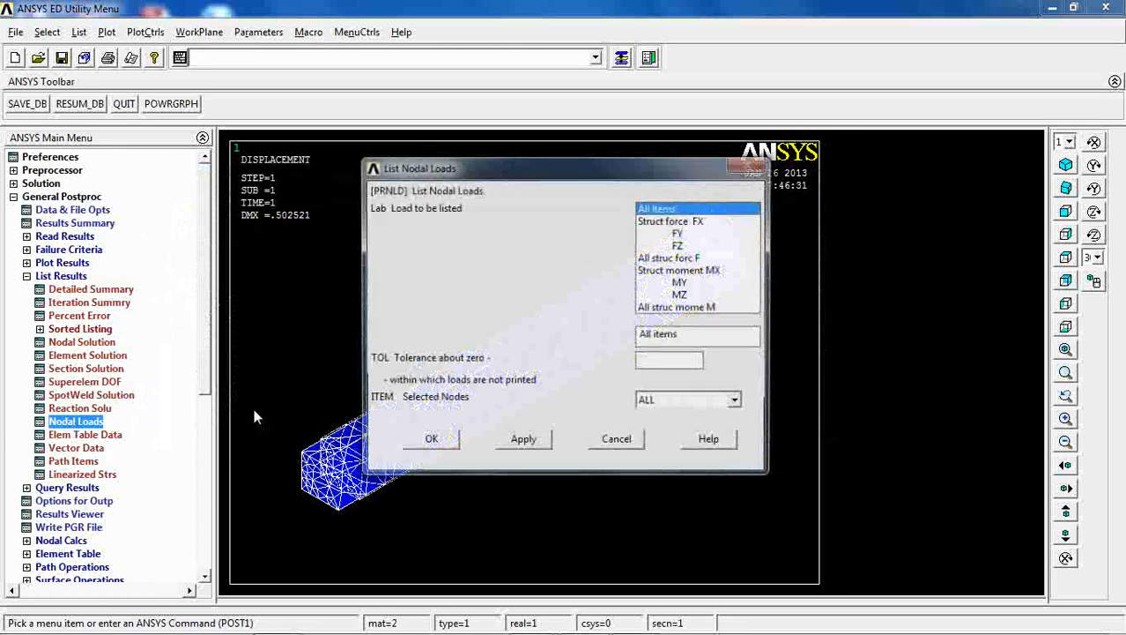
pyautogui.click(429, 441)
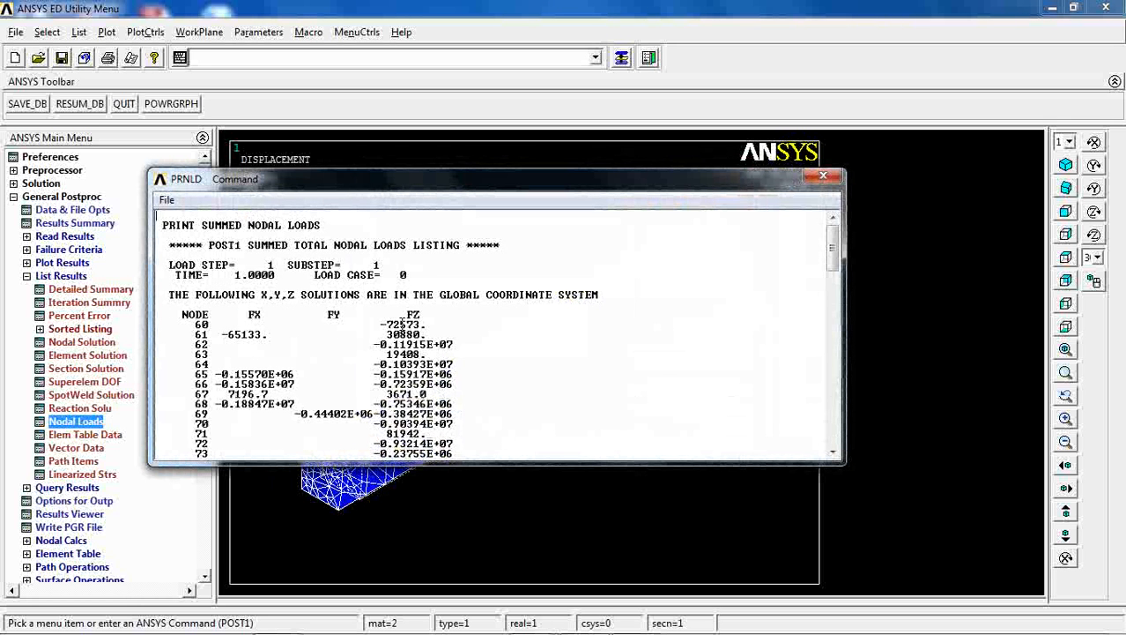
pyautogui.scroll(-15, 402, 324)
pyautogui.scroll(-15, 402, 324)
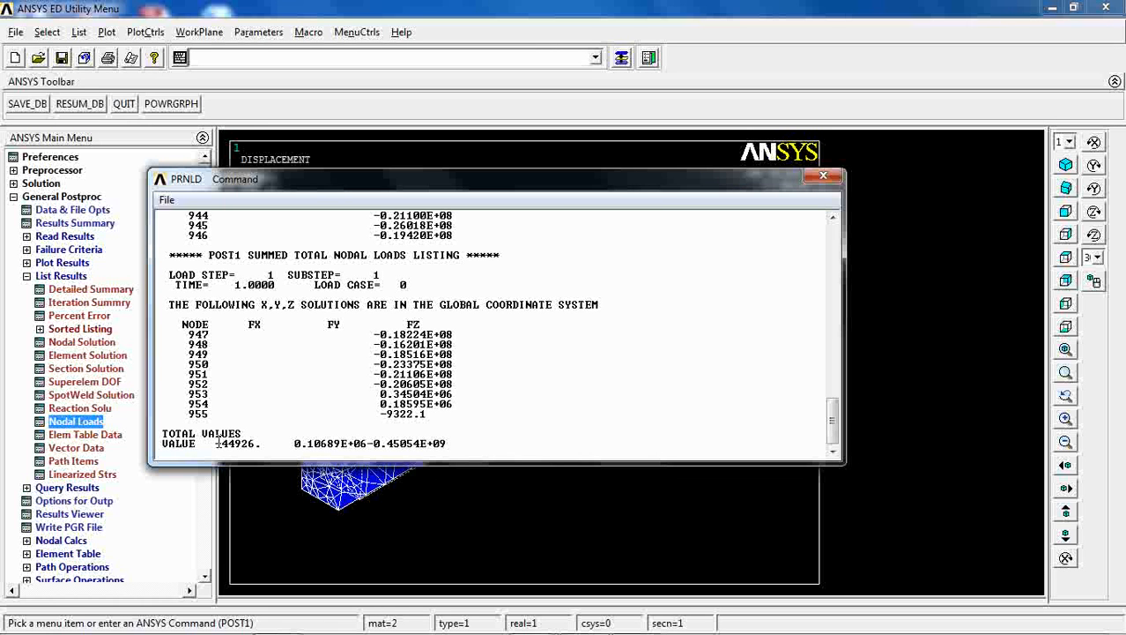
pyautogui.scroll(20, 356, 414)
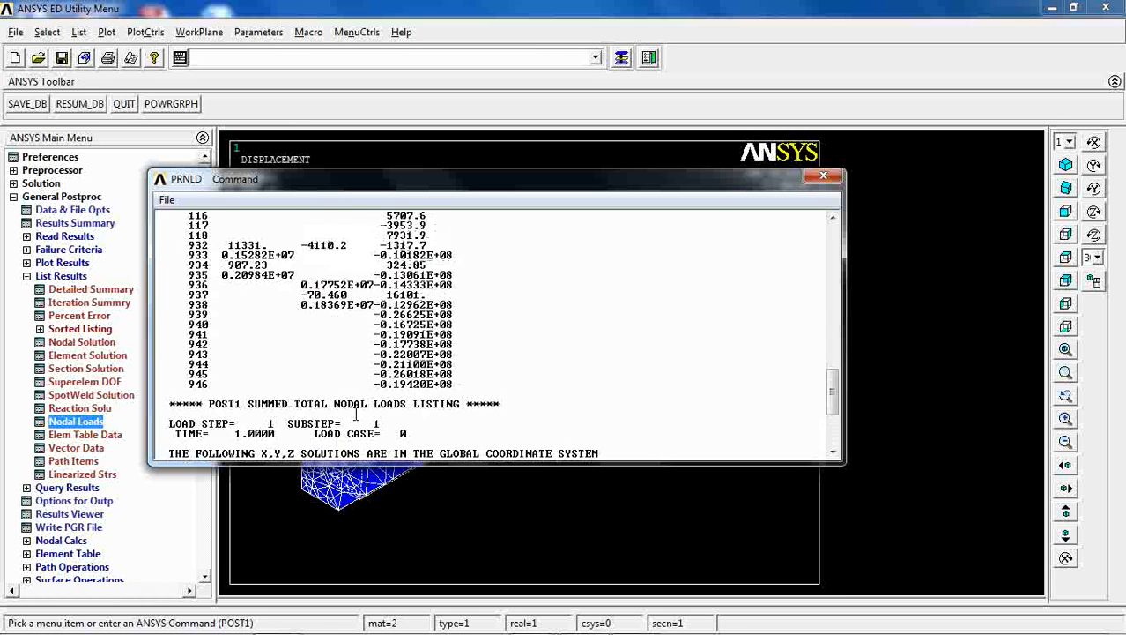
pyautogui.scroll(4, 356, 413)
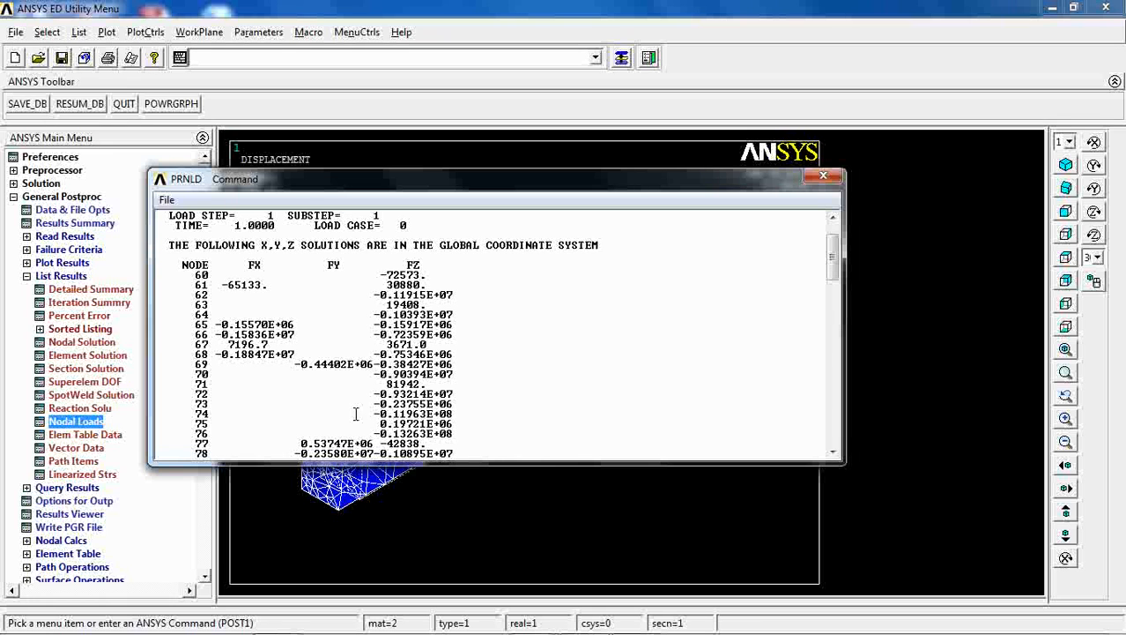
pyautogui.moveTo(388, 273); pyautogui.dragTo(451, 456)
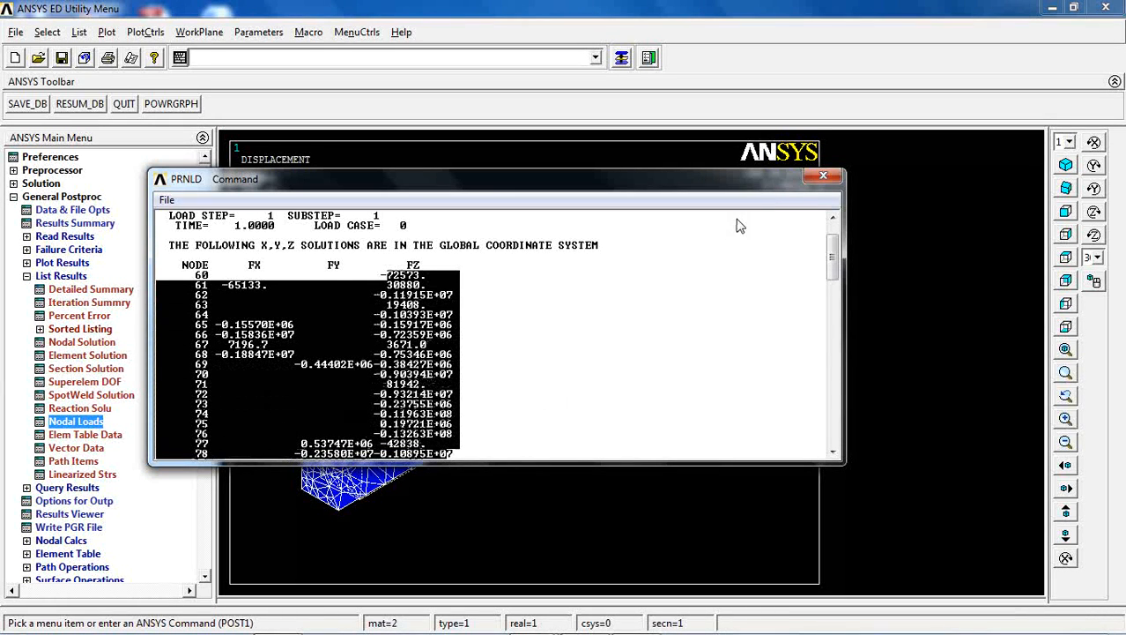
pyautogui.click(823, 176)
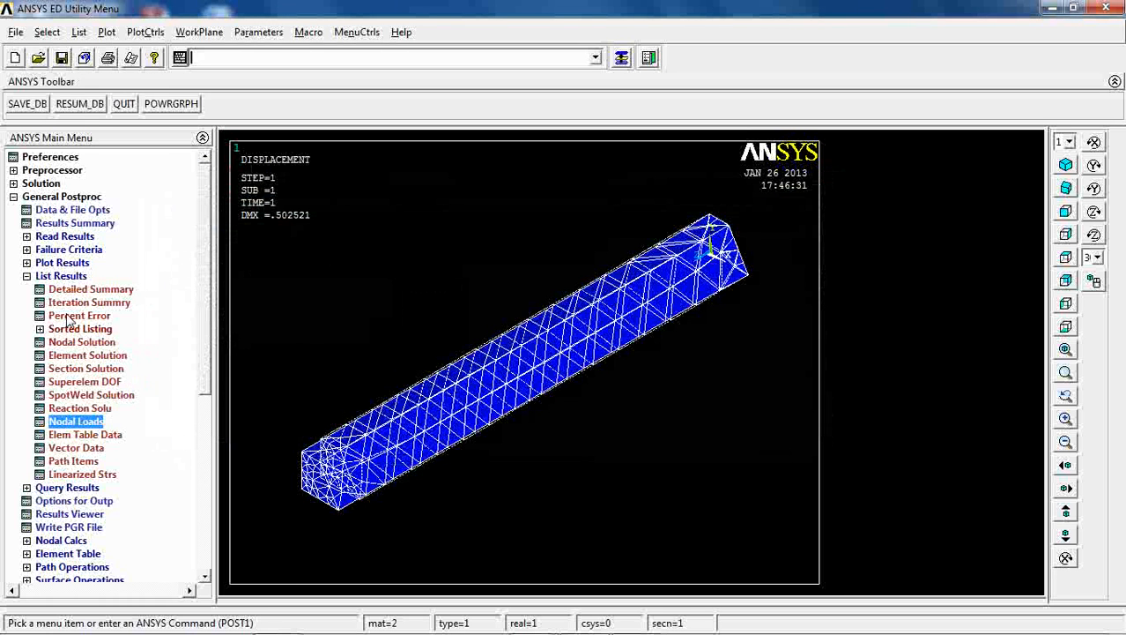
# Step: Reselect everything in the model and plot the Z-component of displacement as a nodal solution contour on the deformed shape only
pyautogui.click(46, 31)
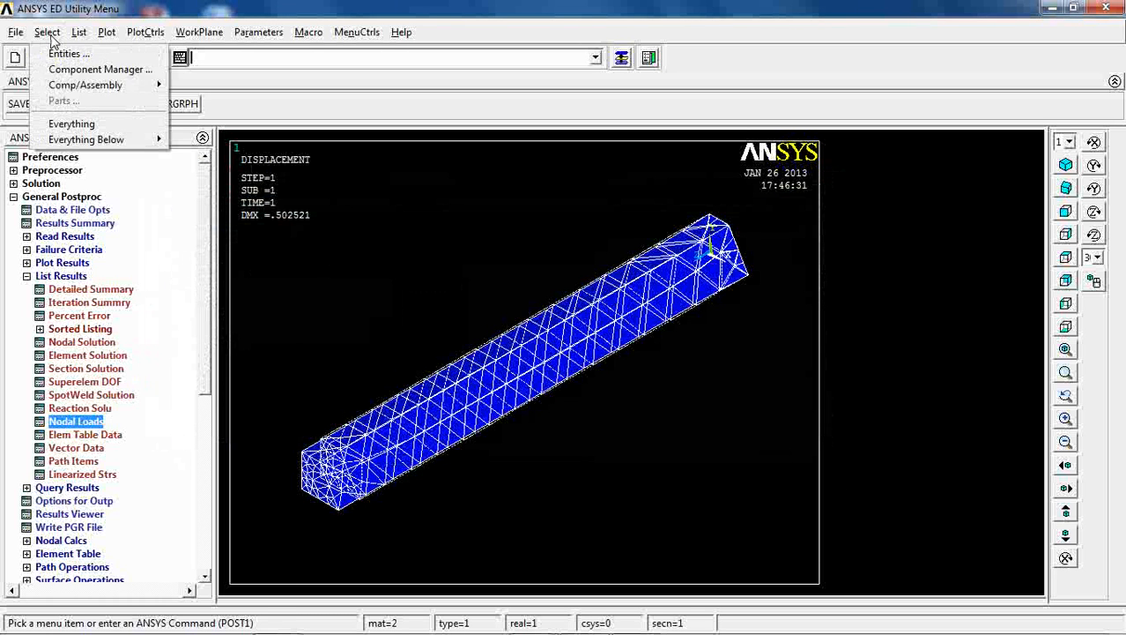
pyautogui.click(53, 121)
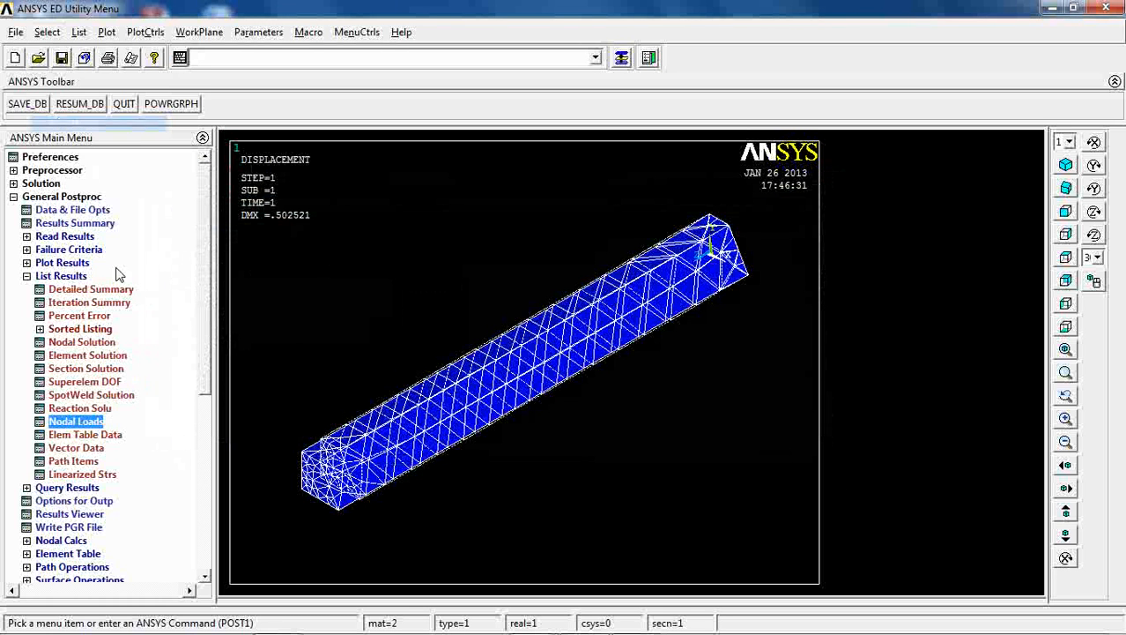
pyautogui.click(46, 263)
pyautogui.click(85, 302)
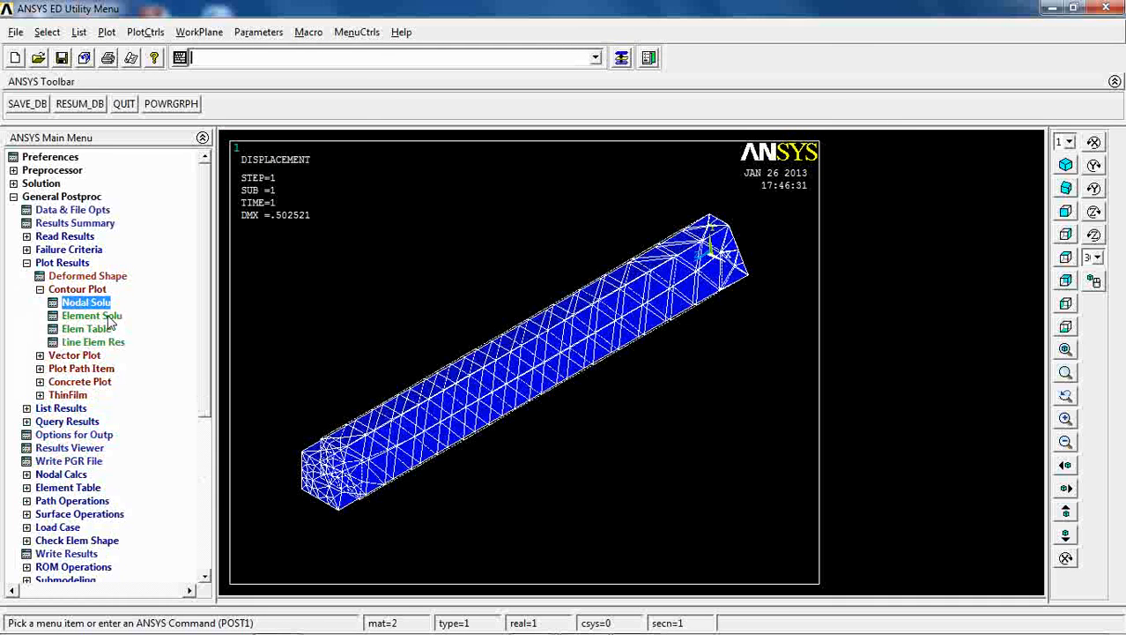
pyautogui.doubleClick(469, 151)
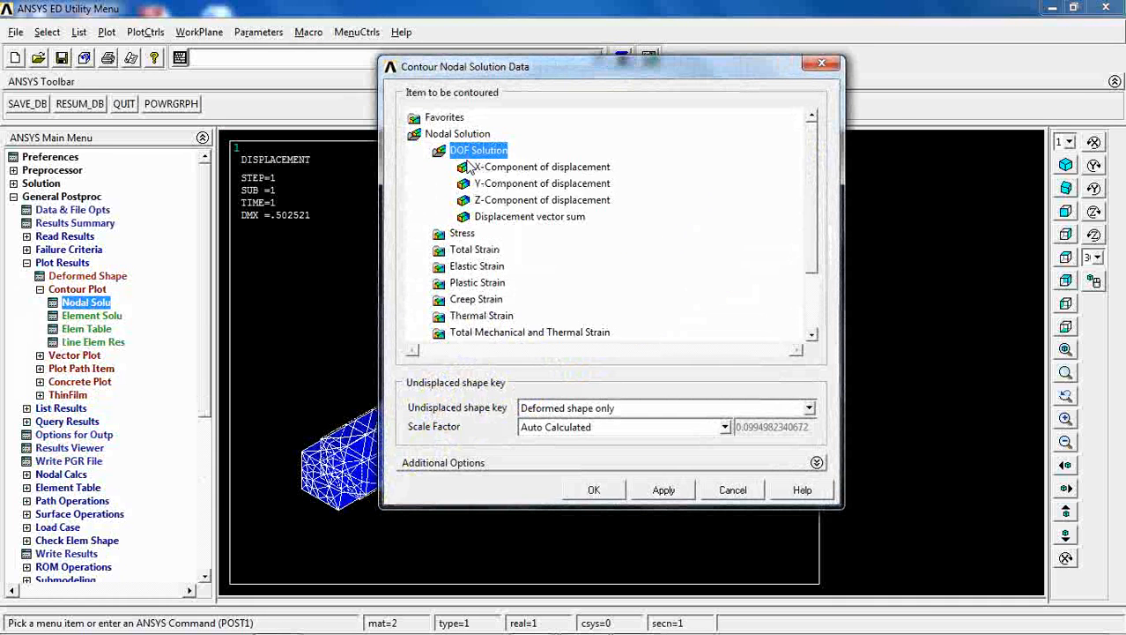
pyautogui.click(502, 200)
pyautogui.click(615, 487)
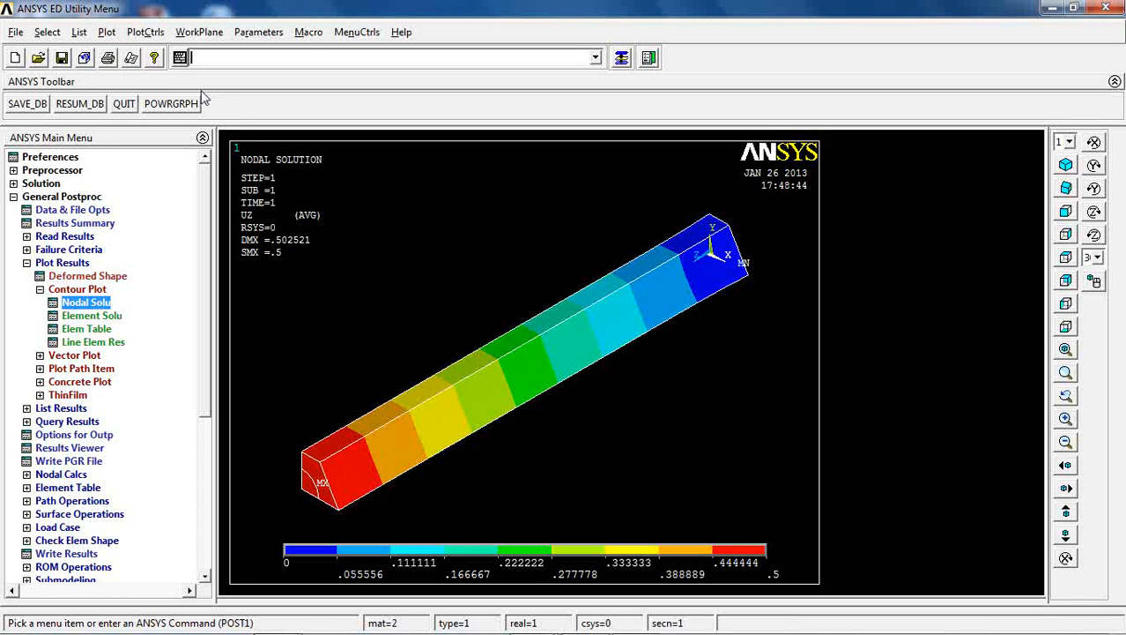
# Step: Plot the Z-component of stress as a nodal solution contour on the deformed shape only and show it in the right view
pyautogui.click(141, 33)
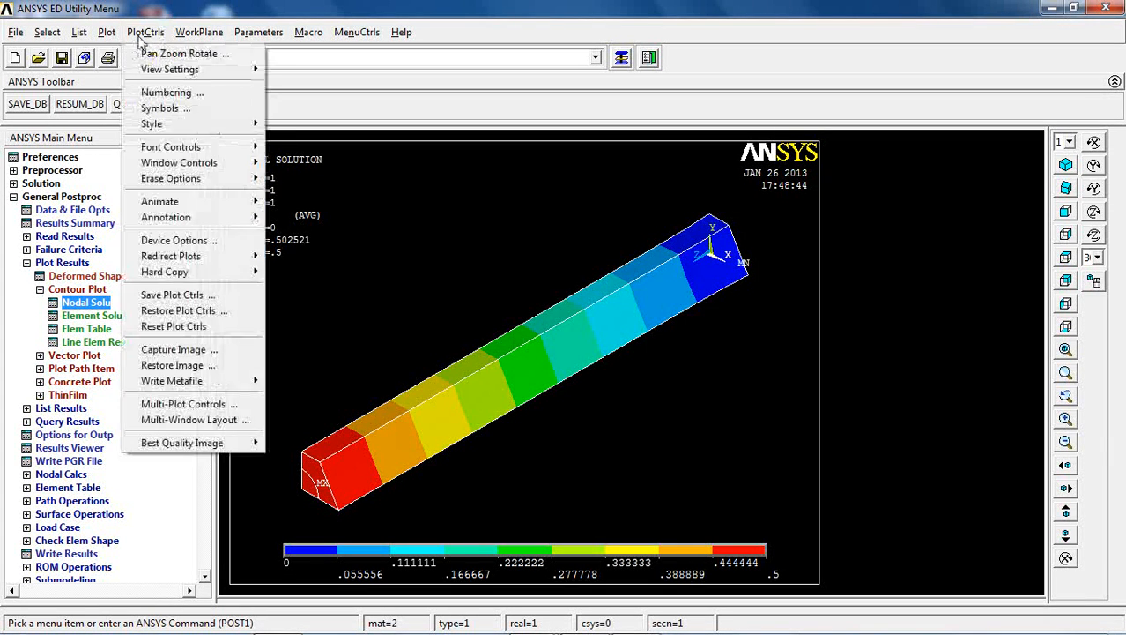
pyautogui.click(268, 282)
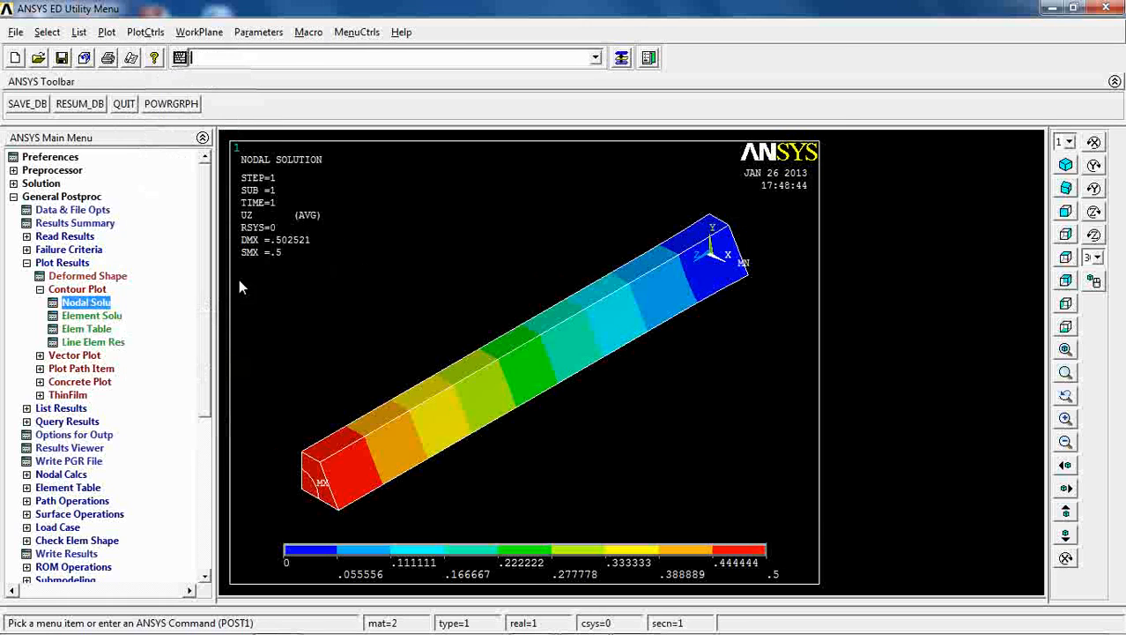
pyautogui.click(106, 303)
pyautogui.click(459, 233)
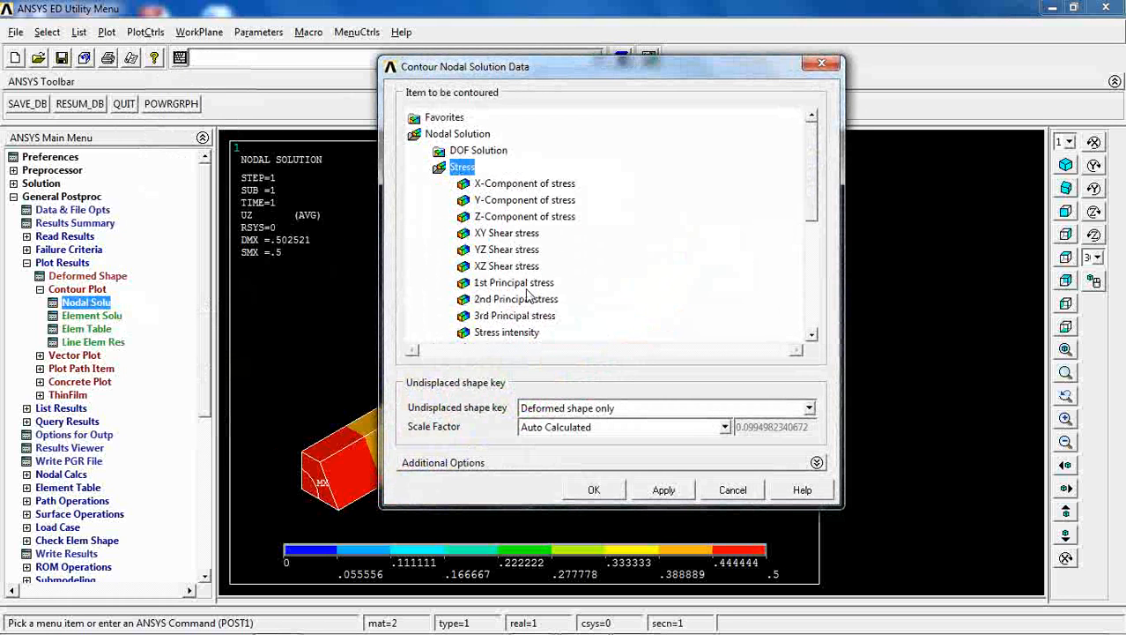
pyautogui.click(490, 218)
pyautogui.click(594, 489)
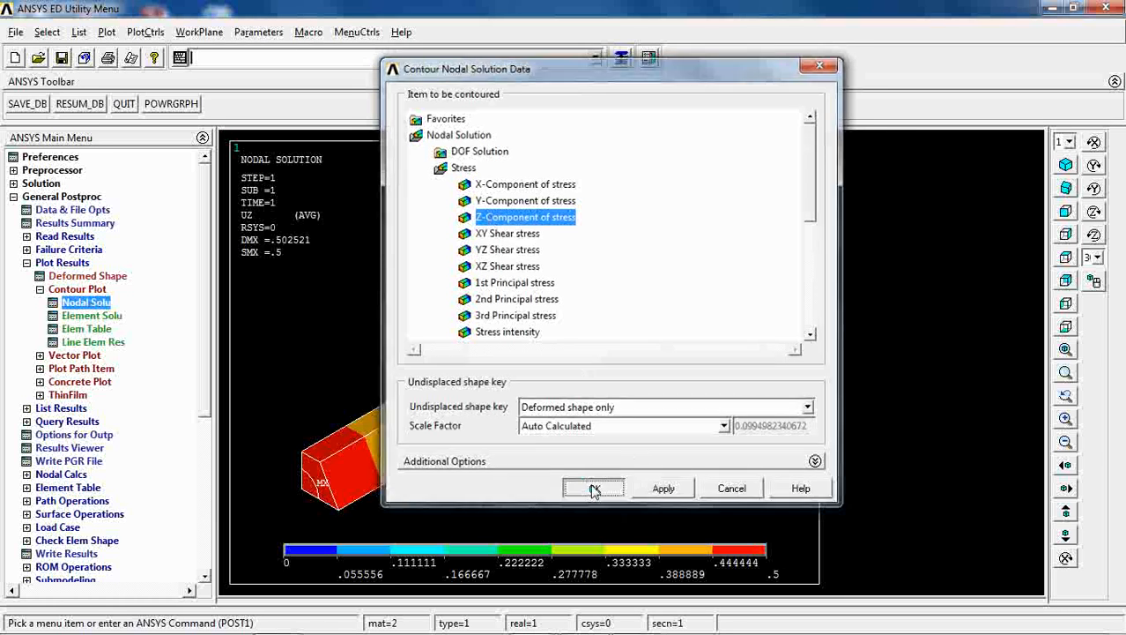
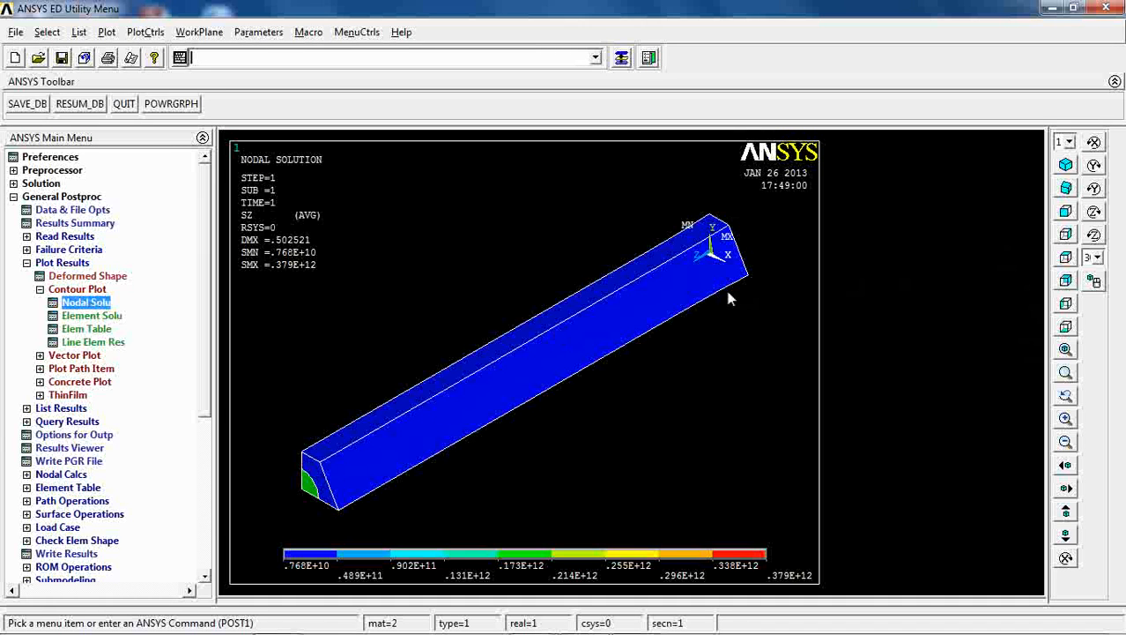
pyautogui.click(1066, 234)
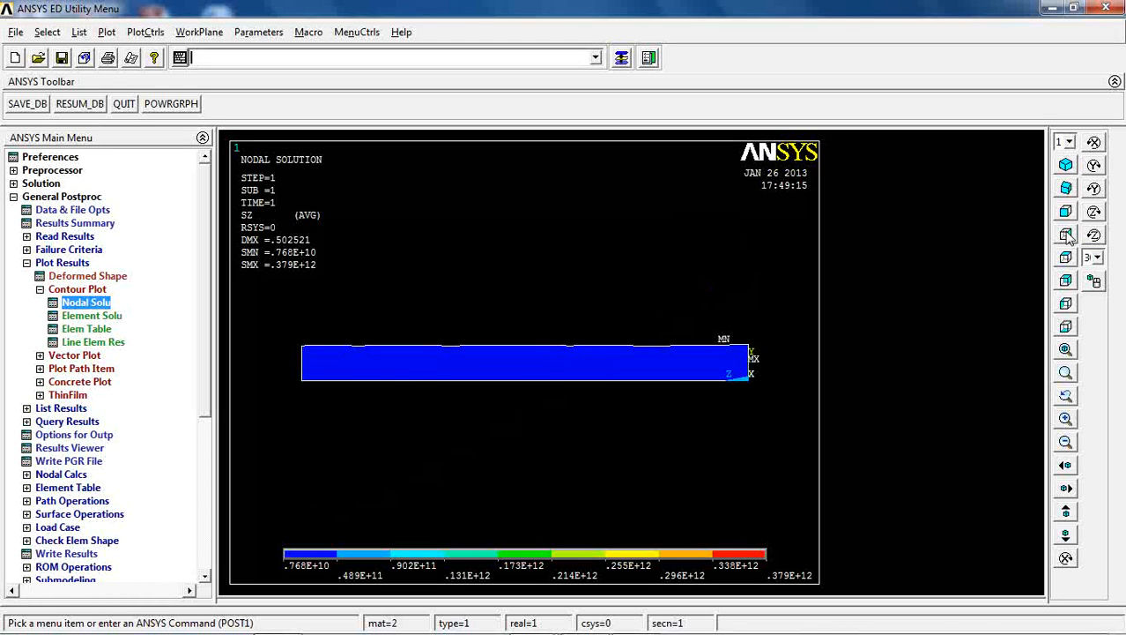
# Step: Plot the von Mises stress as a nodal solution contour on the deformed shape only, in isometric view
pyautogui.click(1066, 303)
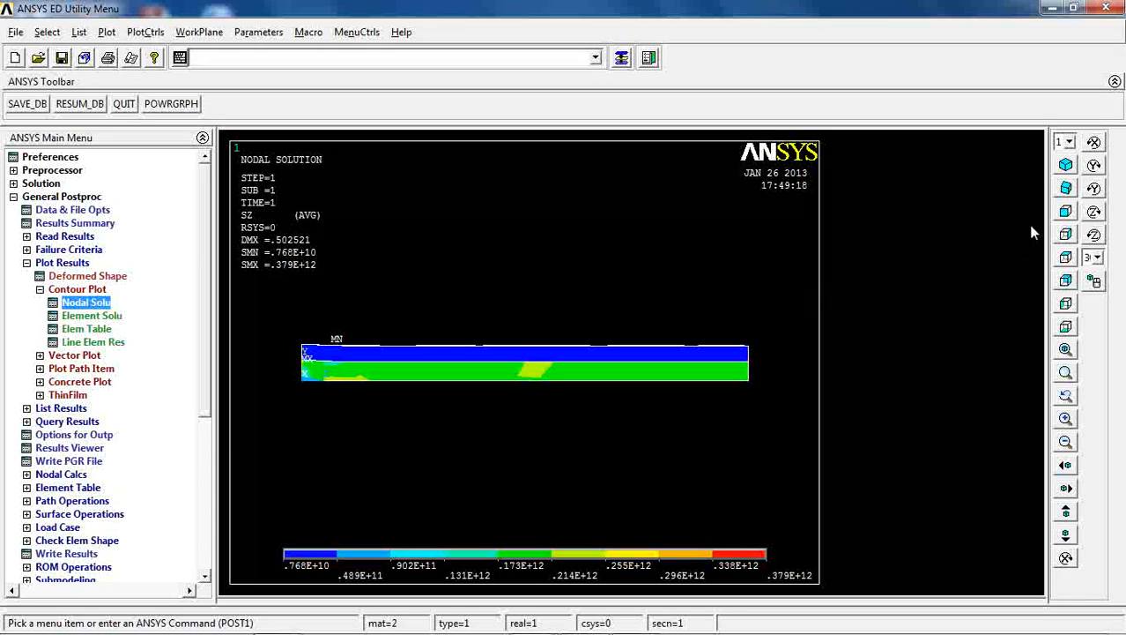
pyautogui.click(1065, 165)
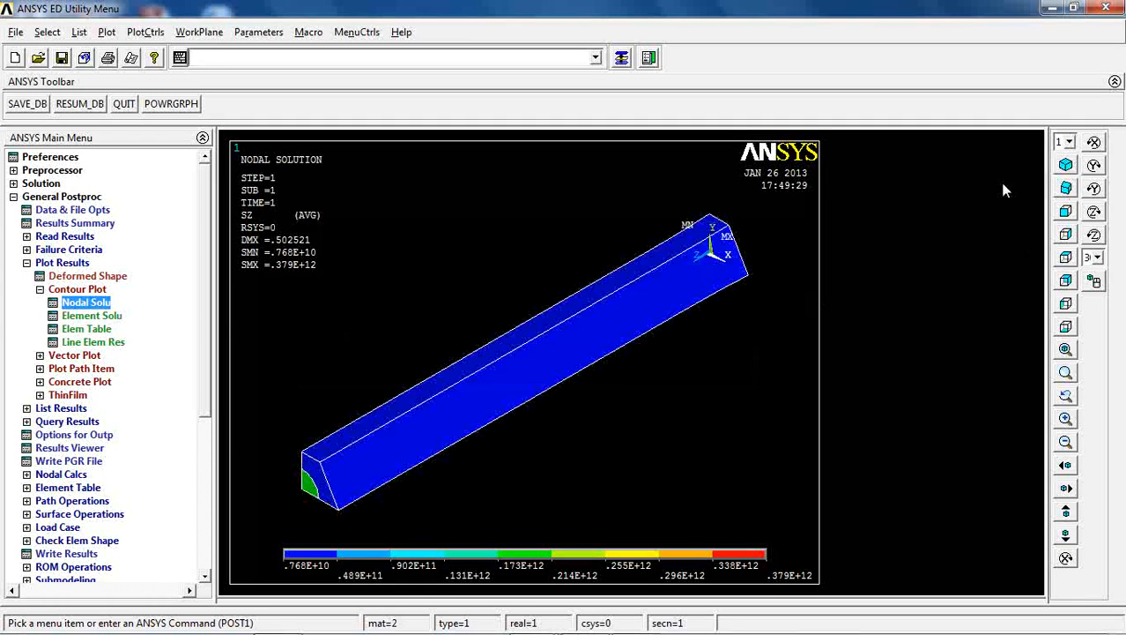
pyautogui.click(86, 304)
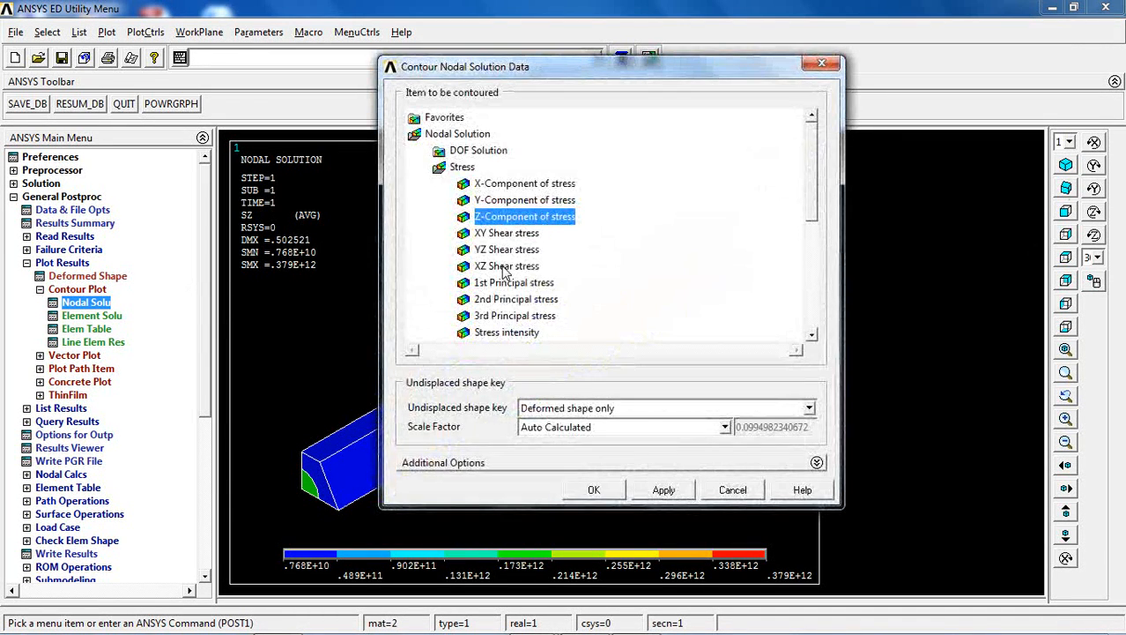
pyautogui.click(812, 336)
pyautogui.click(534, 335)
pyautogui.click(591, 491)
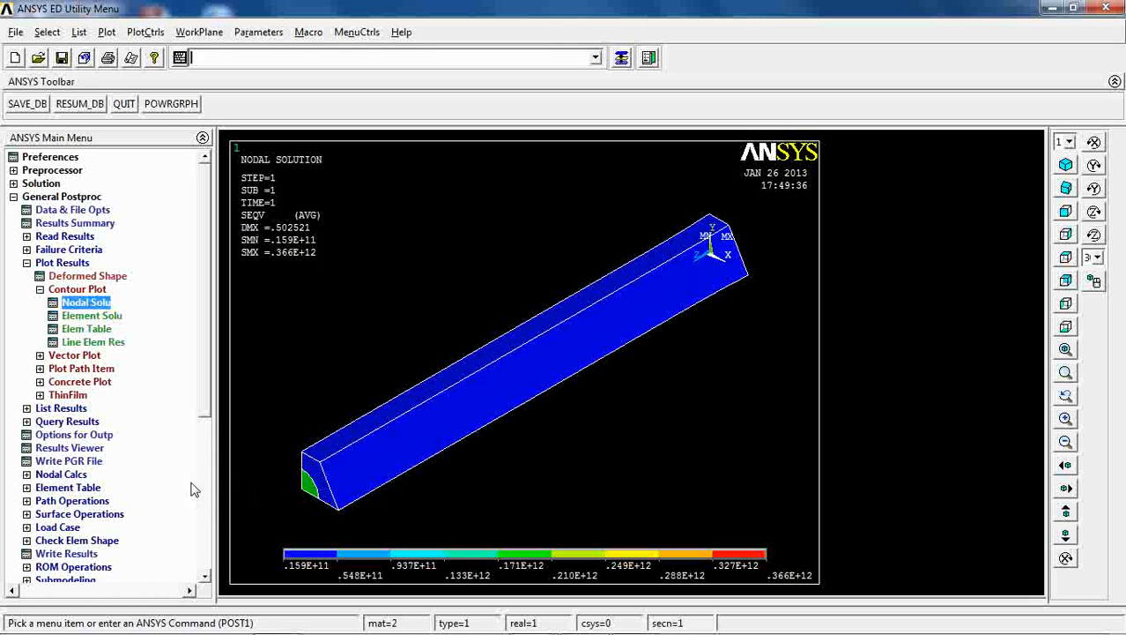
# Step: Delete the structural pressure load on the hexagonal section's end-face area 3
pyautogui.click(53, 262)
pyautogui.click(40, 184)
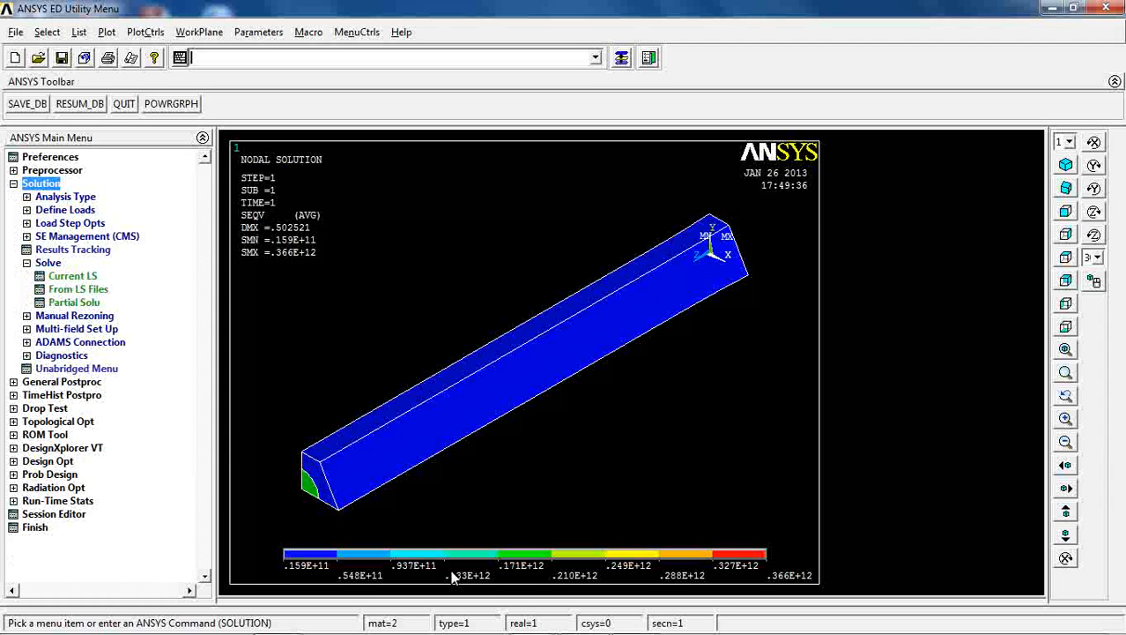
pyautogui.click(62, 210)
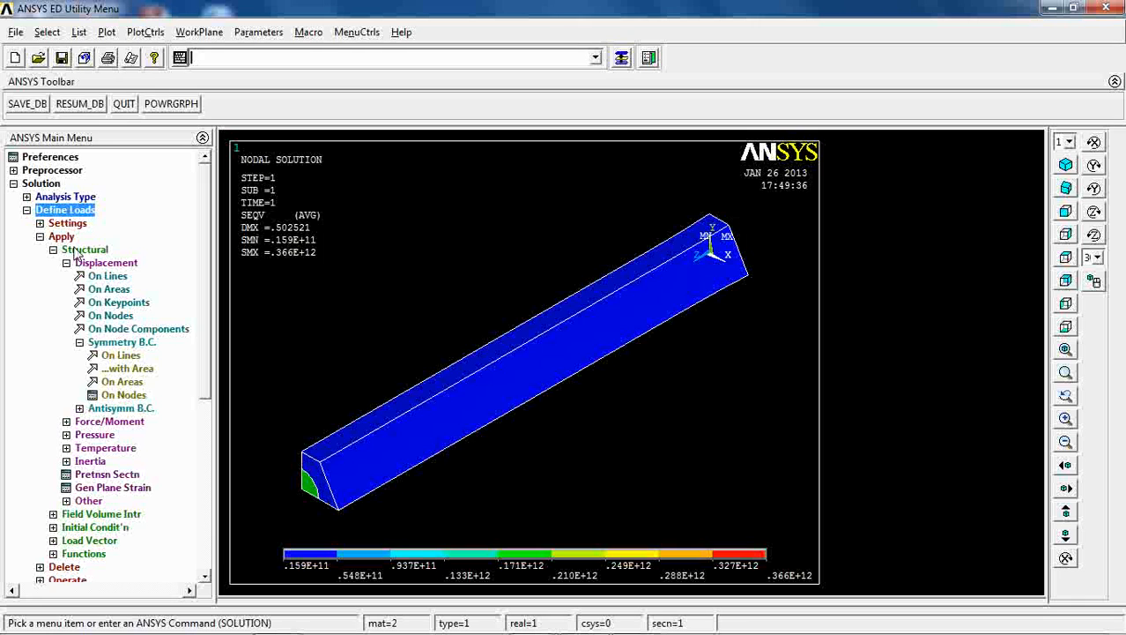
pyautogui.click(62, 237)
pyautogui.click(65, 250)
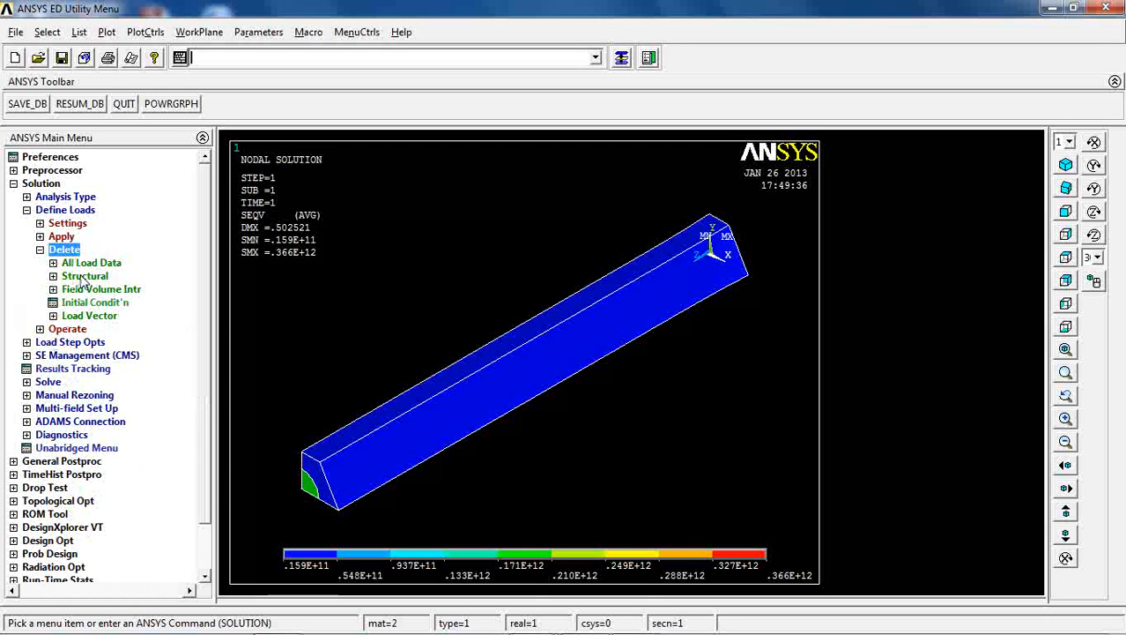
pyautogui.click(84, 276)
pyautogui.click(107, 316)
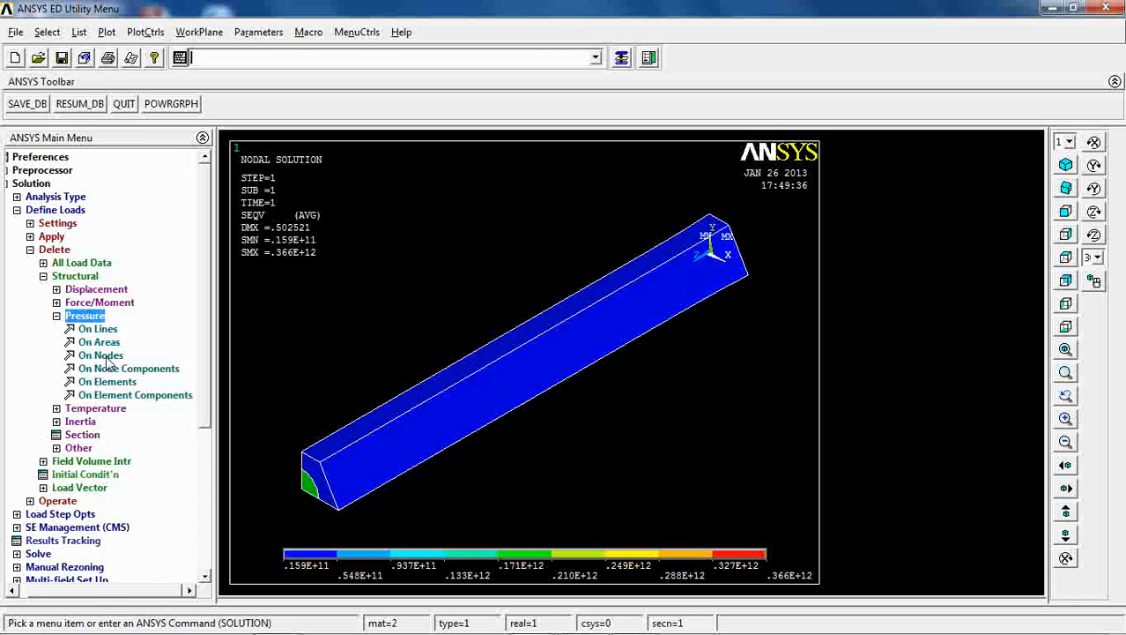
pyautogui.click(99, 342)
pyautogui.click(356, 479)
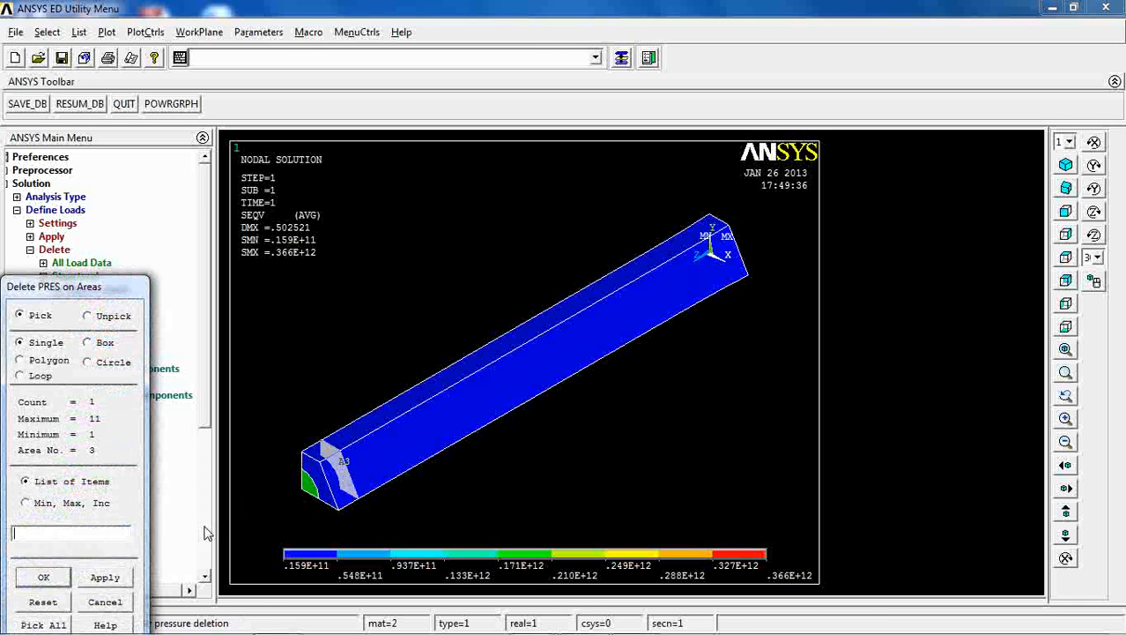
pyautogui.click(43, 576)
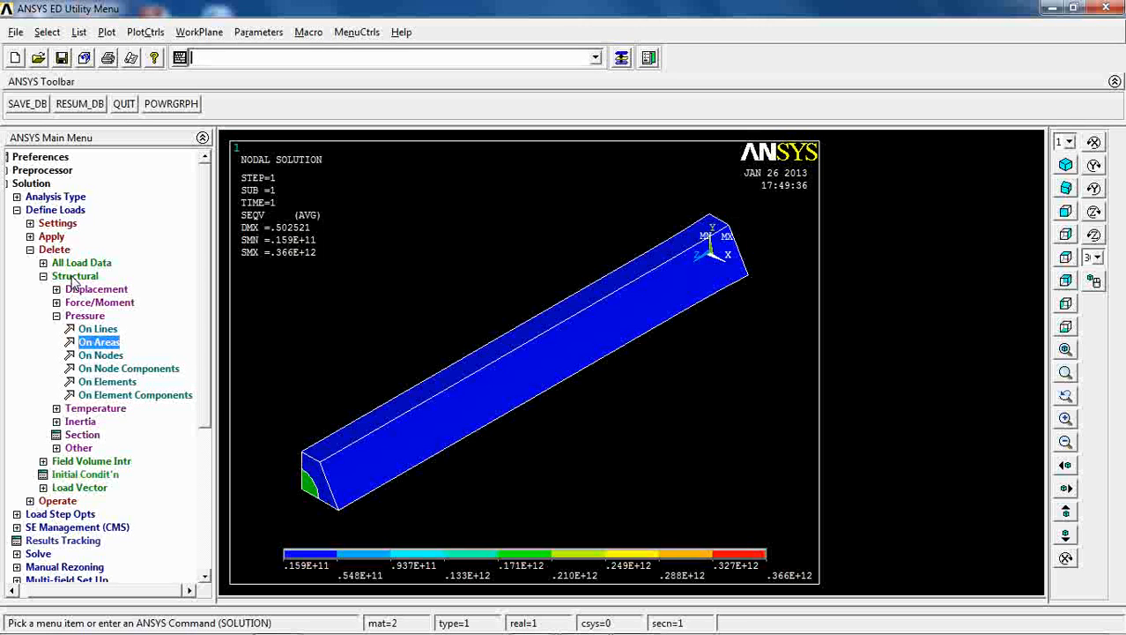
# Step: Delete the All DOF displacement constraints on end-face areas 3 and 13, covering the hexagonal section and the core
pyautogui.click(84, 290)
pyautogui.click(111, 331)
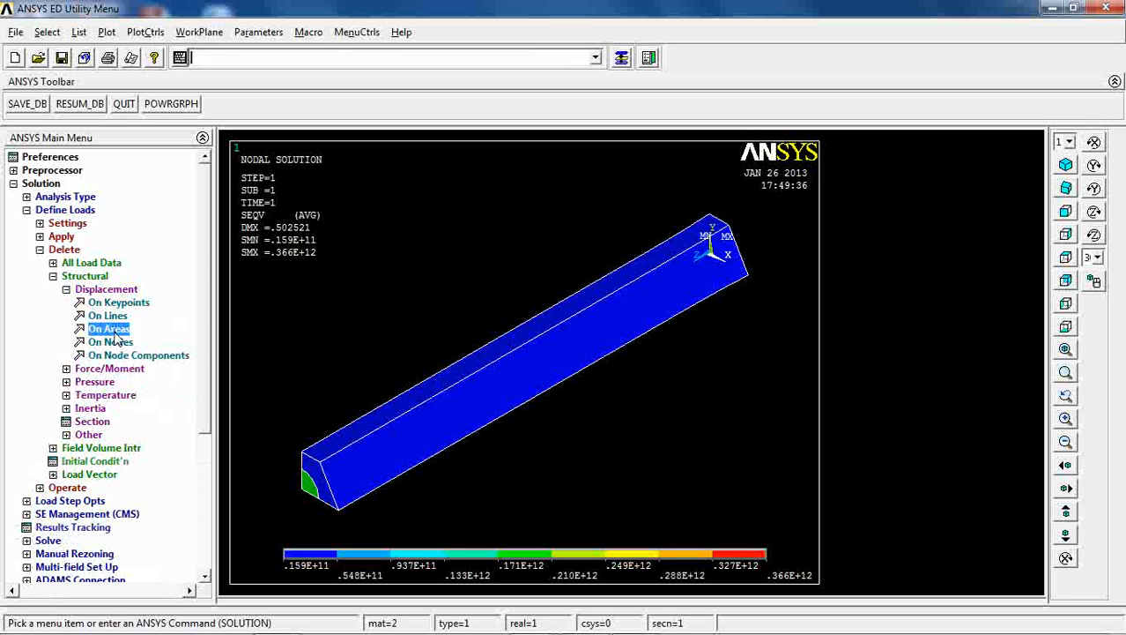
pyautogui.click(353, 474)
pyautogui.click(327, 471)
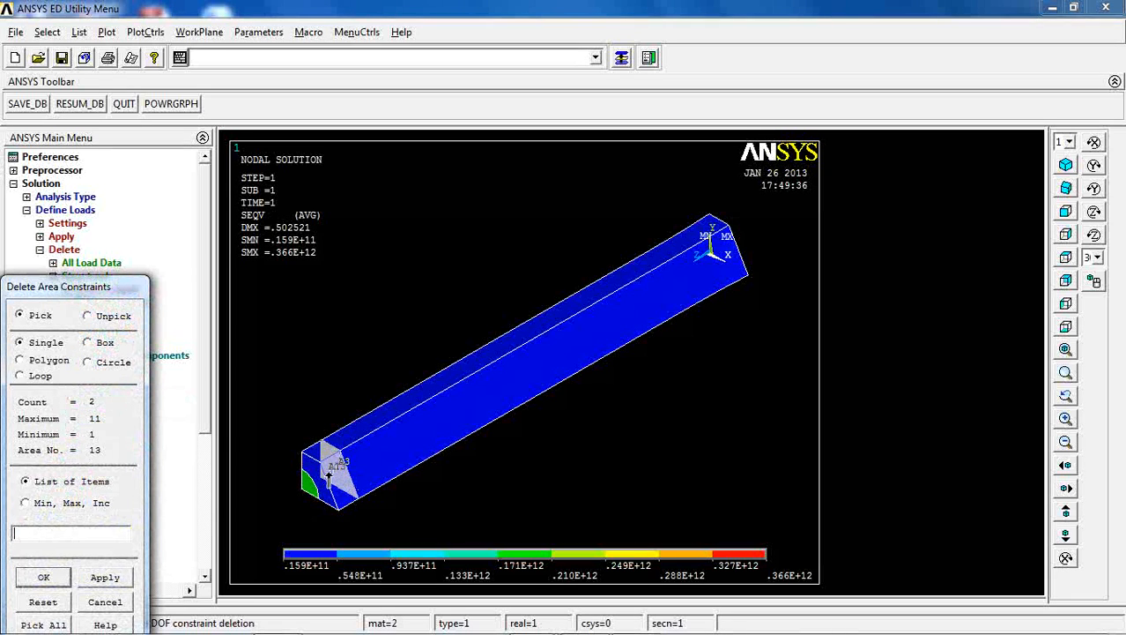
pyautogui.click(66, 580)
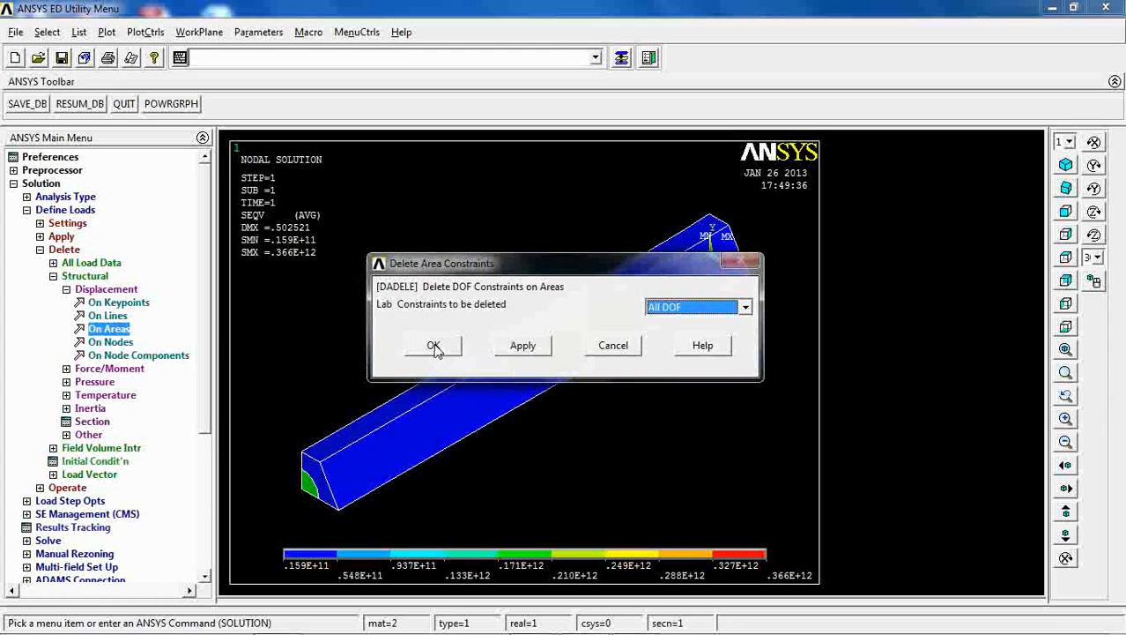
pyautogui.click(434, 344)
# Step: Apply a negative constant-value pressure load to both end-face areas, the hexagonal section and the core, with load key 1
pyautogui.click(56, 237)
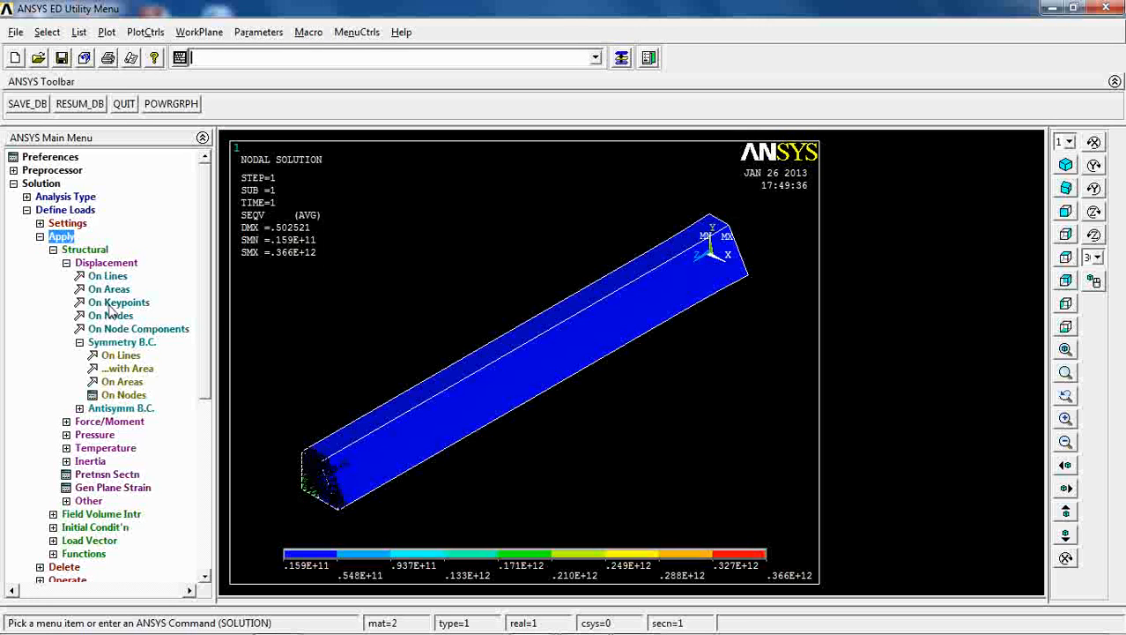
pyautogui.click(108, 262)
pyautogui.click(95, 290)
pyautogui.click(107, 317)
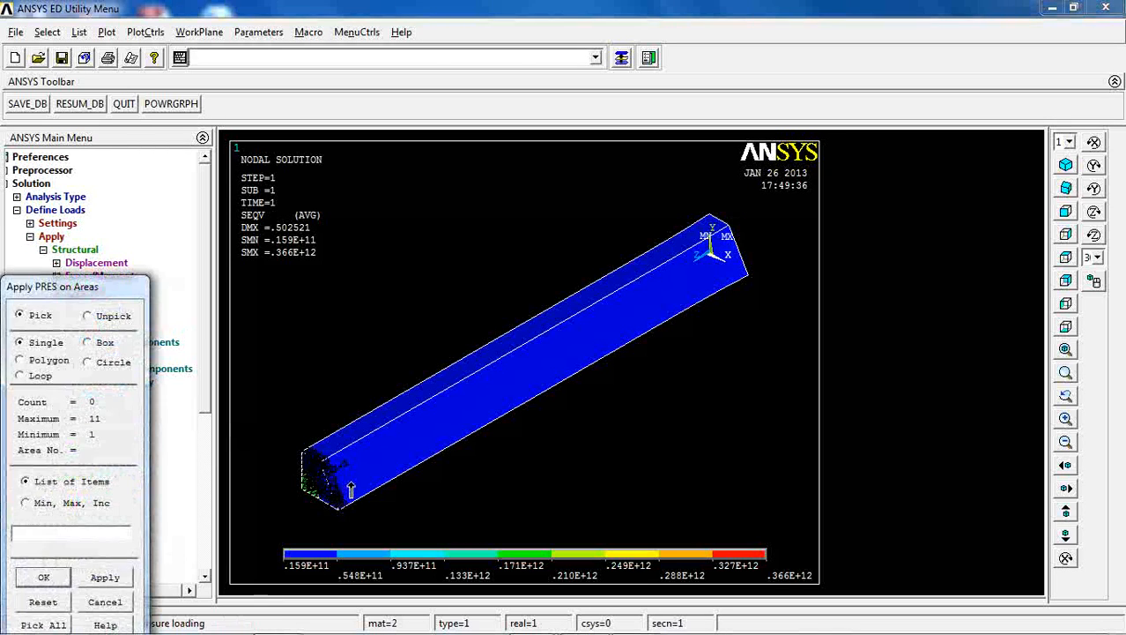
pyautogui.click(350, 481)
pyautogui.click(330, 473)
pyautogui.click(44, 576)
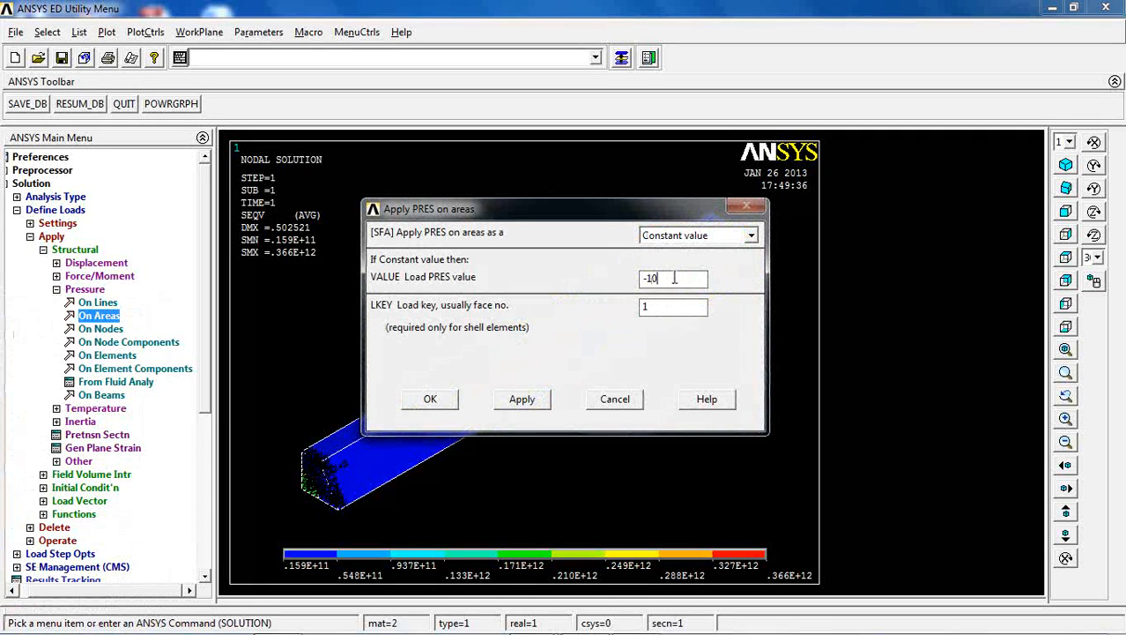
pyautogui.click(431, 398)
# Step: Solve the current load step and close the solution note and status listing
pyautogui.click(85, 289)
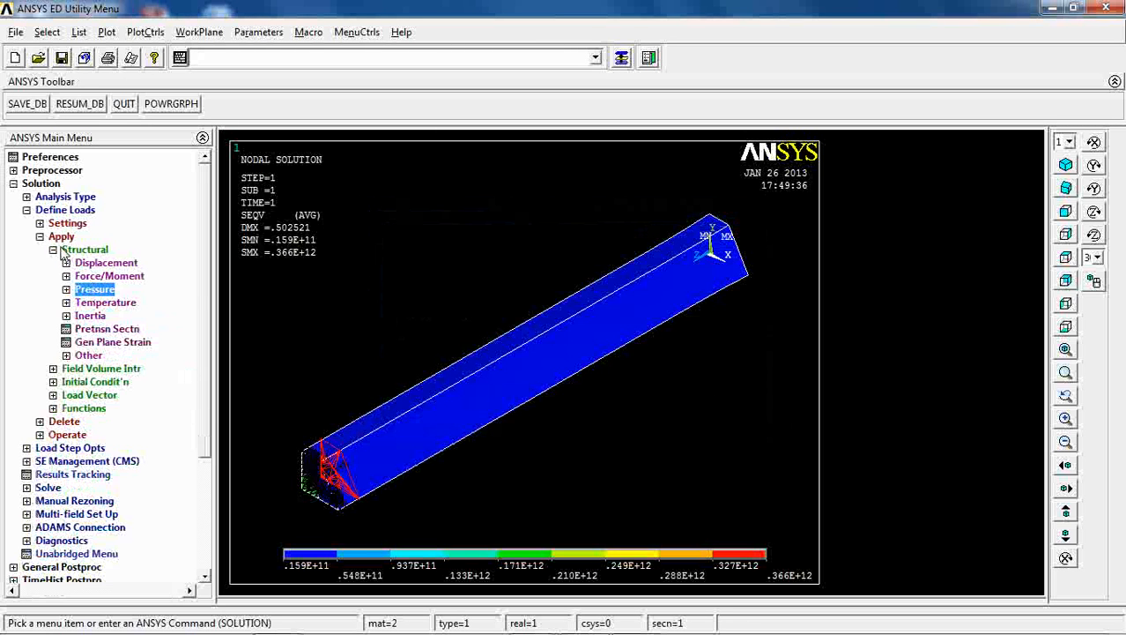
pyautogui.click(48, 487)
pyautogui.click(73, 276)
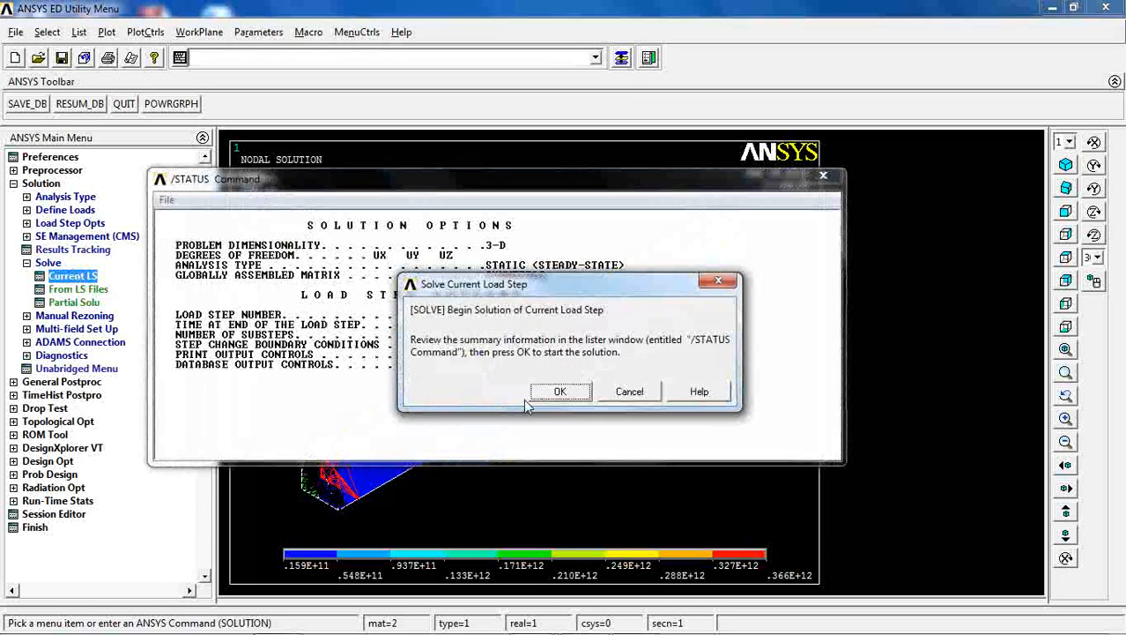
pyautogui.click(559, 392)
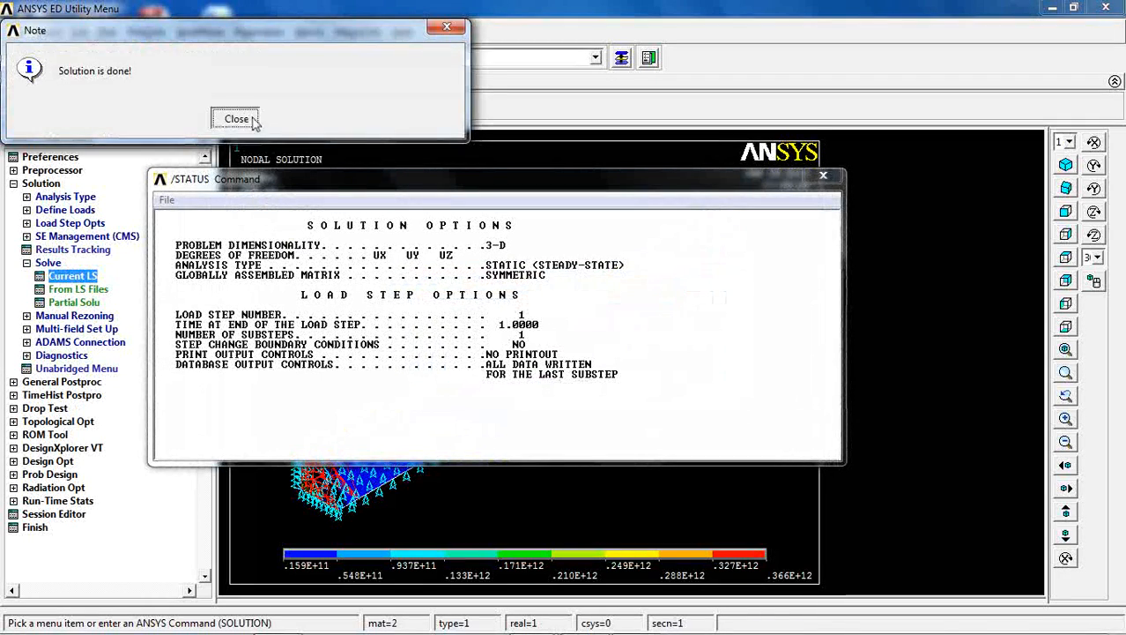
pyautogui.click(238, 119)
pyautogui.click(823, 175)
# Step: Plot the Z-component of stress for the new solution as a nodal contour on the deformed shape only
pyautogui.click(39, 381)
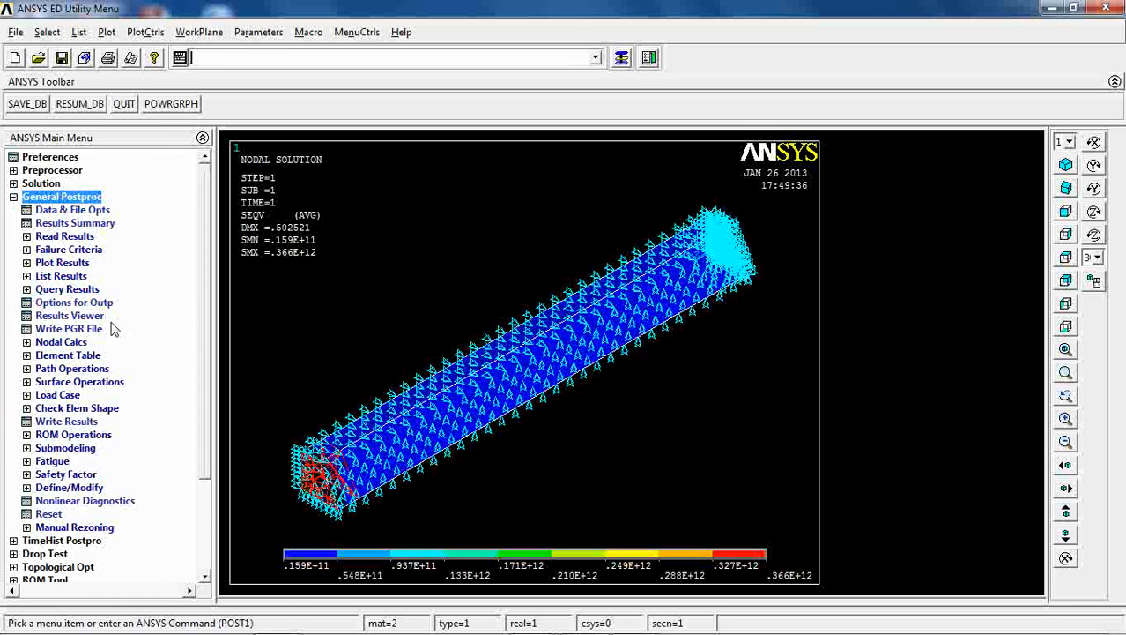
pyautogui.click(54, 263)
pyautogui.click(85, 303)
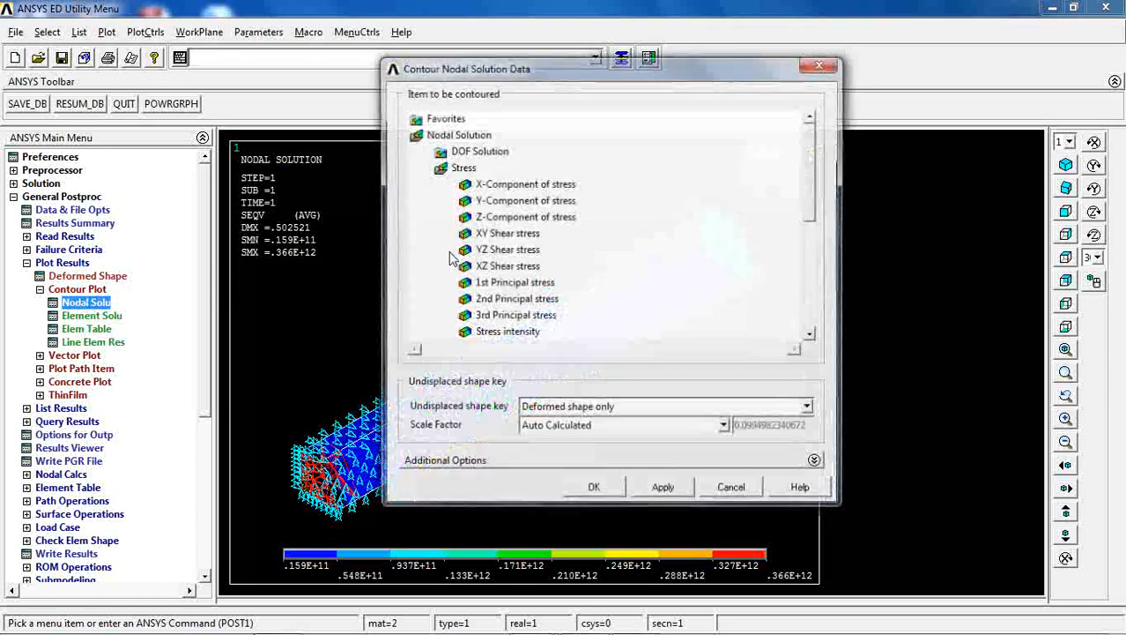
pyautogui.click(501, 216)
pyautogui.click(583, 491)
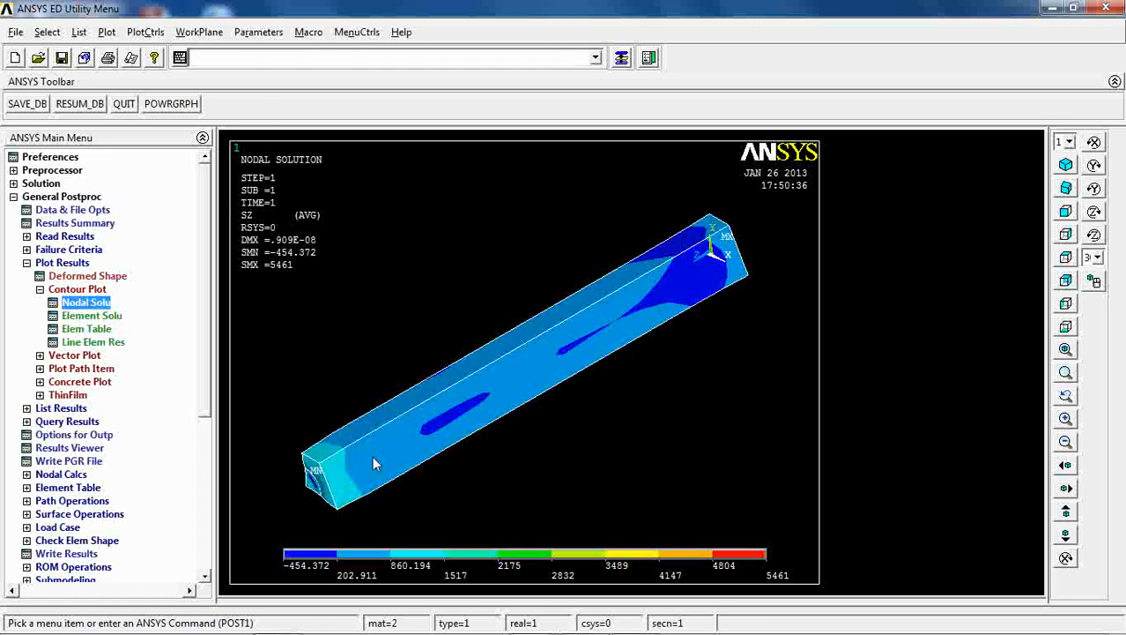
# Step: Plot the von Mises stress as a nodal contour on the deformed shape, inspect the end face in front view and return to isometric
pyautogui.click(85, 302)
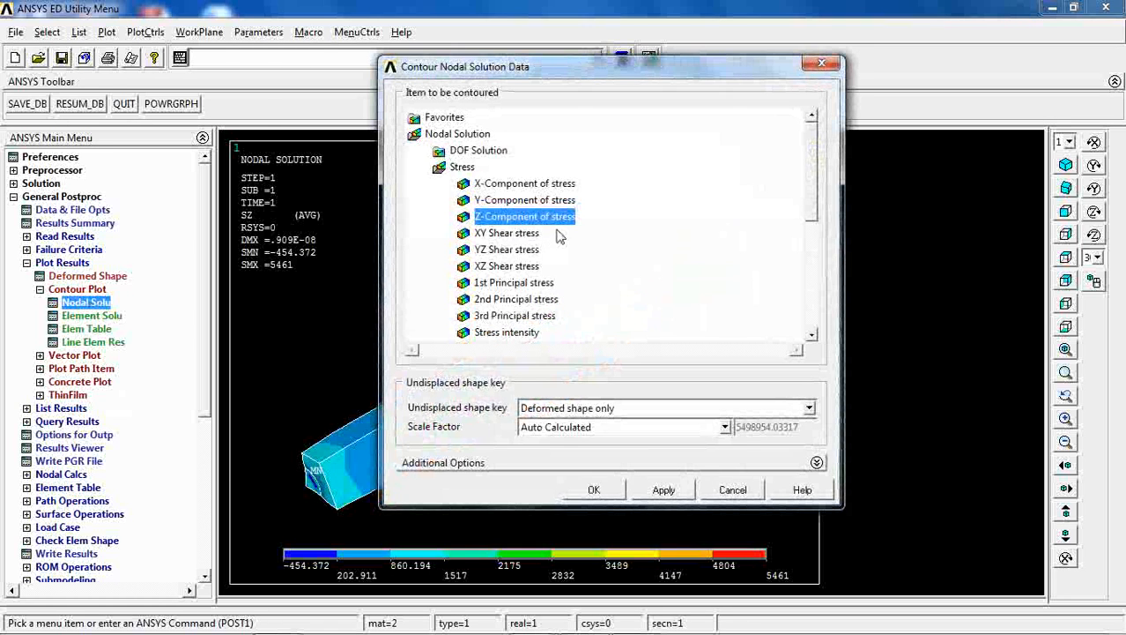
pyautogui.scroll(-2, 801, 194)
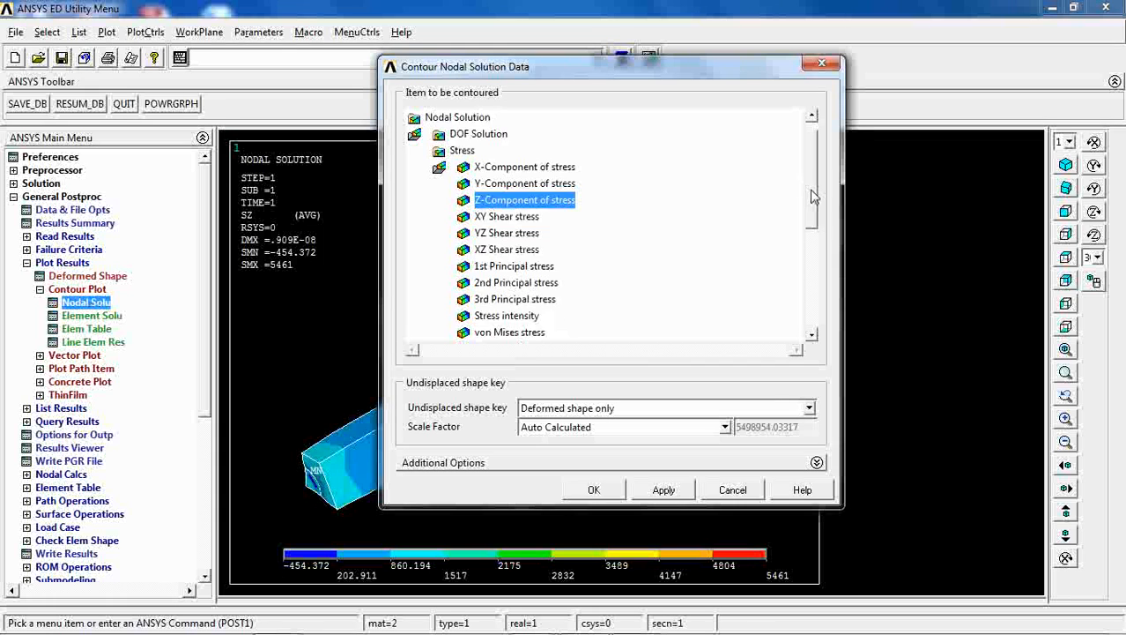
pyautogui.click(511, 315)
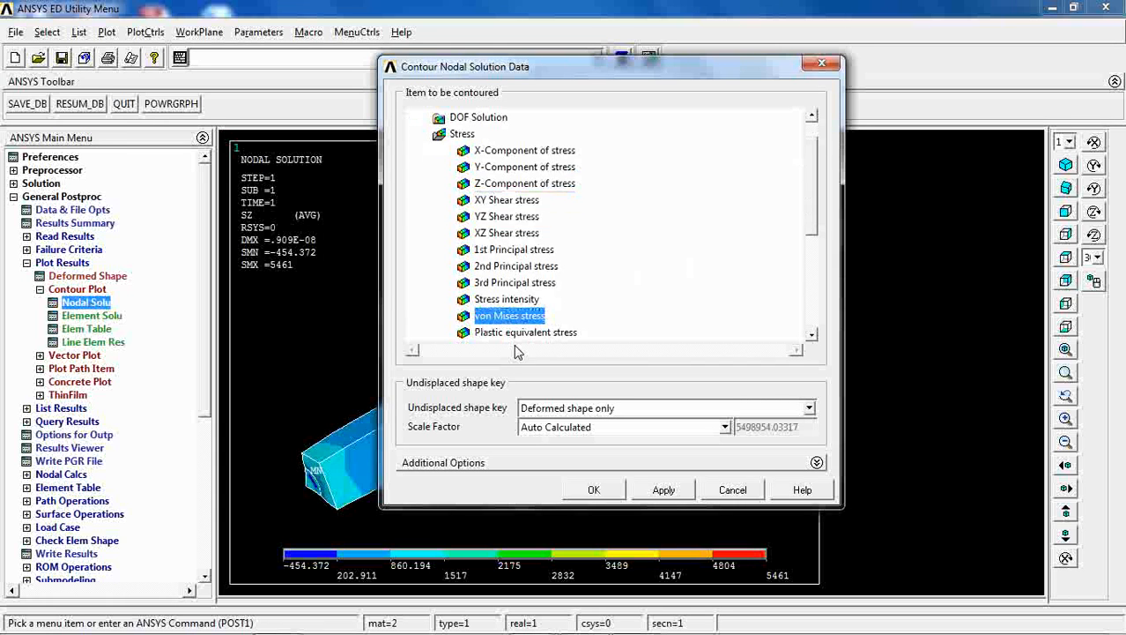
pyautogui.click(580, 493)
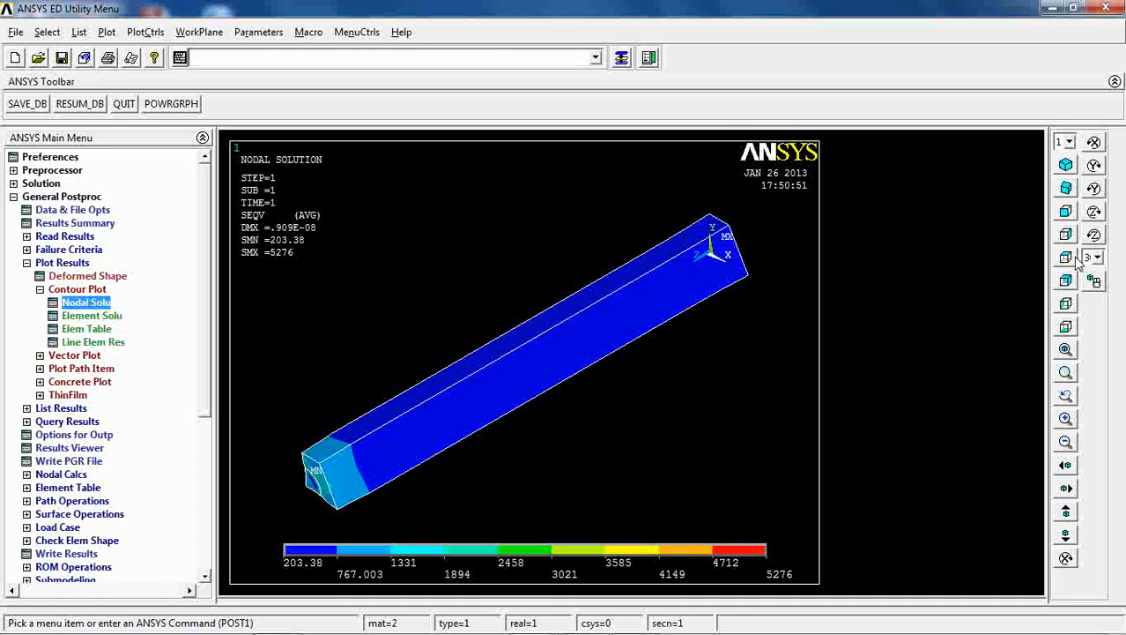
pyautogui.click(1066, 217)
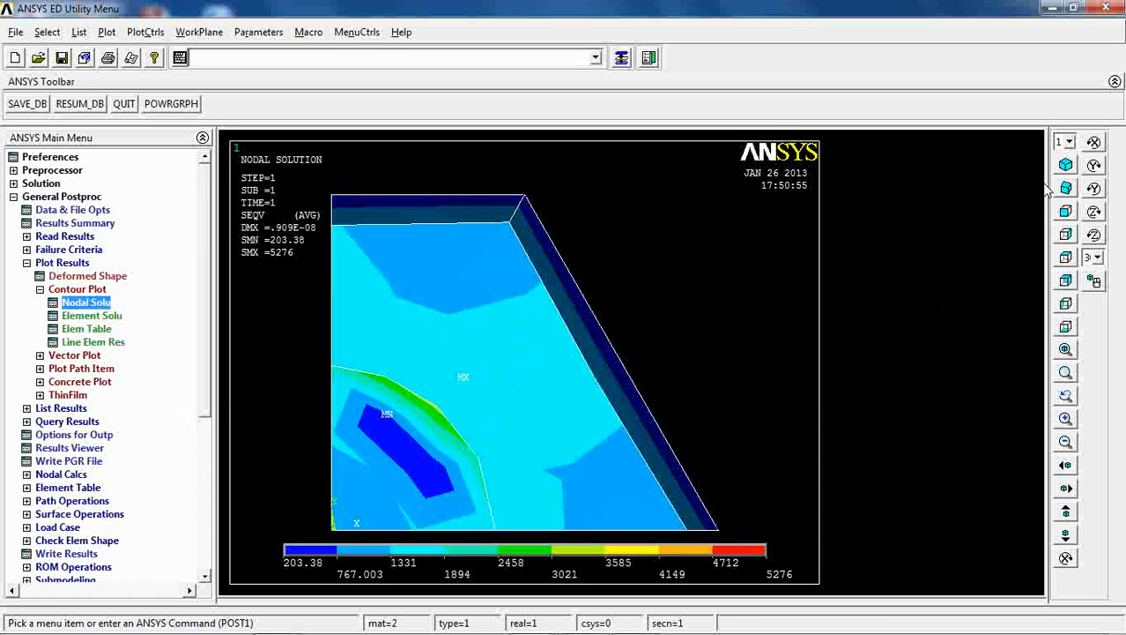
pyautogui.click(1066, 165)
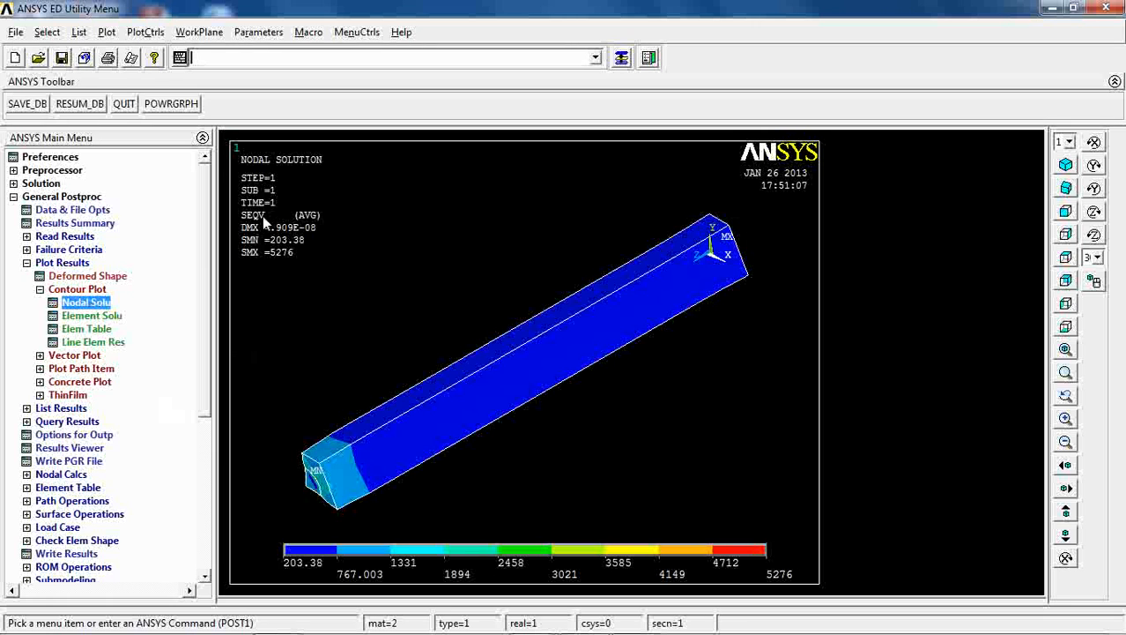
# Step: Select an area at the loaded end face from the full set of areas using By Num/Pick
pyautogui.click(80, 32)
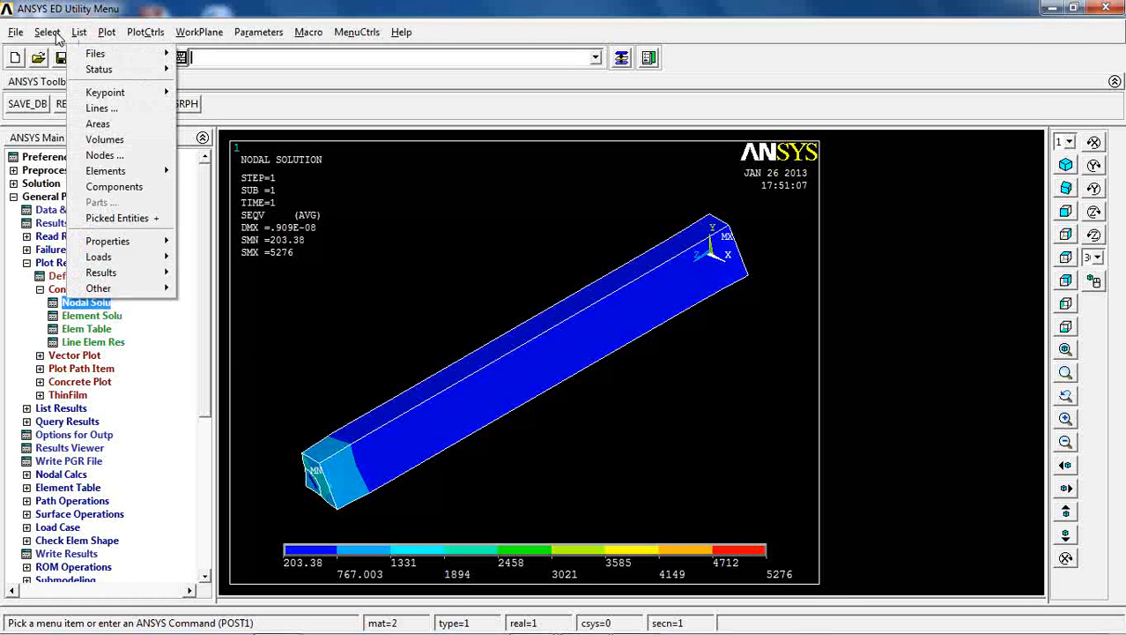
pyautogui.moveTo(46, 33)
pyautogui.click(60, 51)
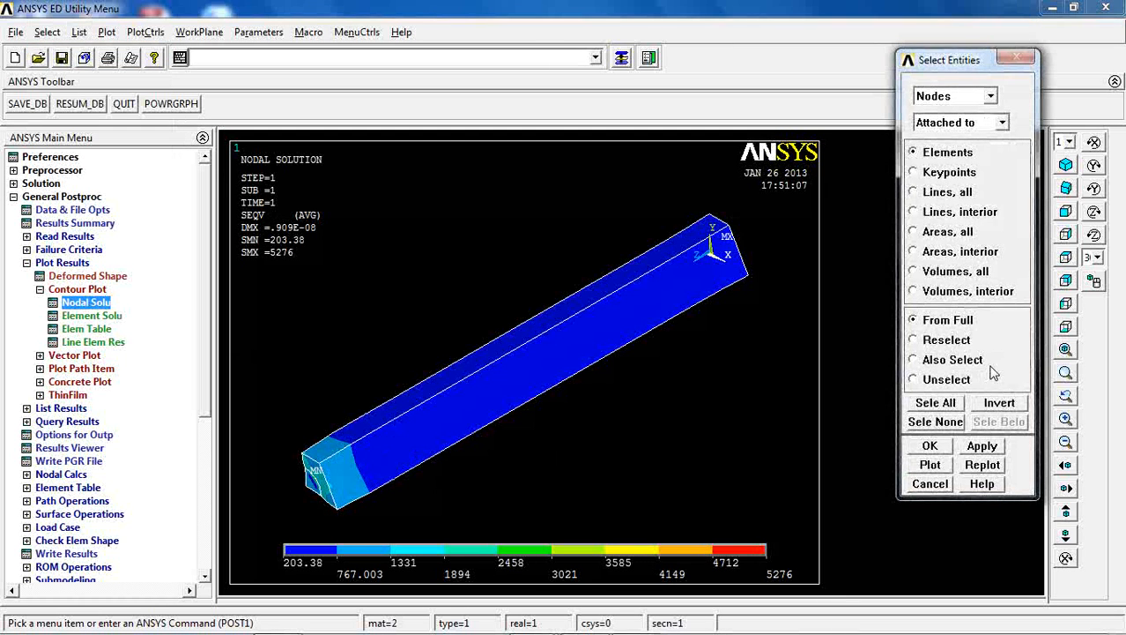
pyautogui.click(969, 96)
pyautogui.click(941, 155)
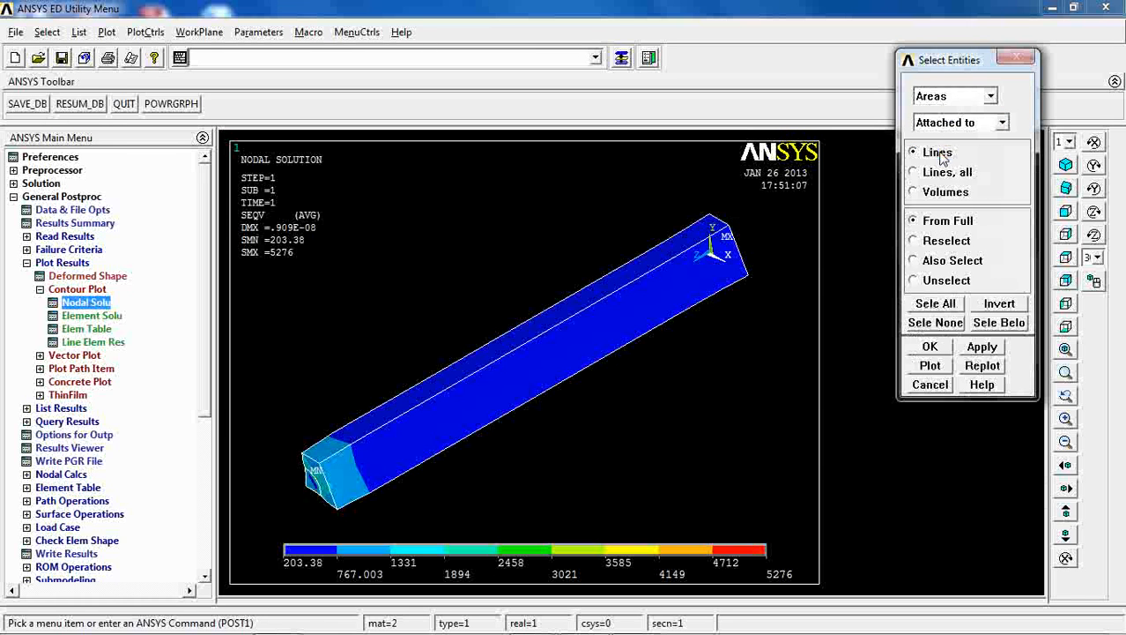
pyautogui.click(947, 122)
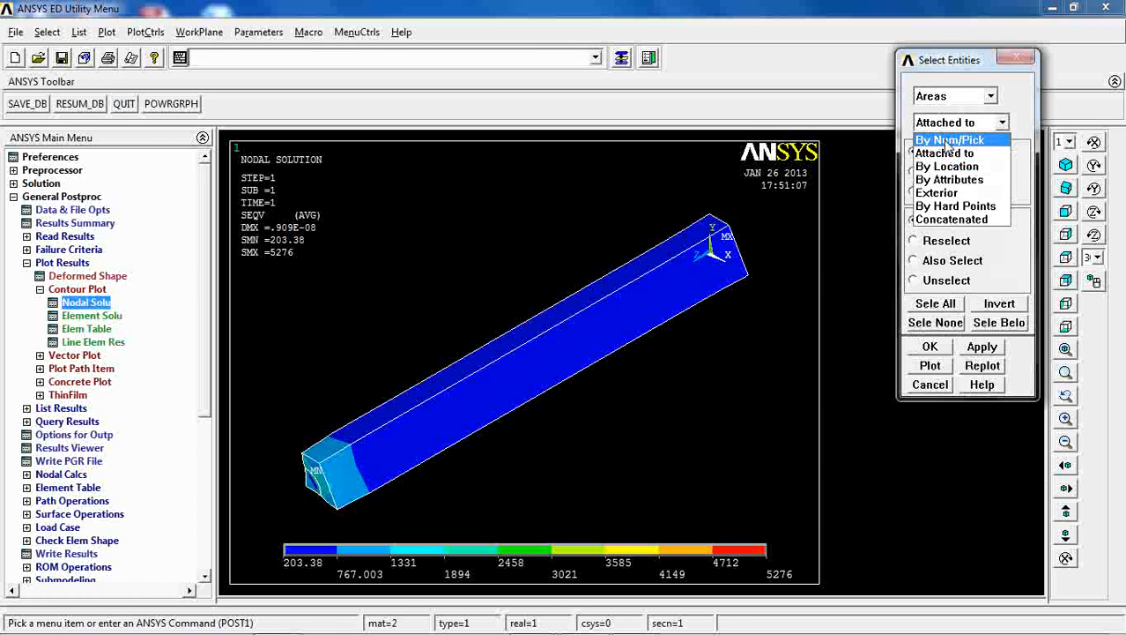
pyautogui.click(949, 140)
pyautogui.click(930, 279)
pyautogui.click(370, 467)
pyautogui.click(44, 577)
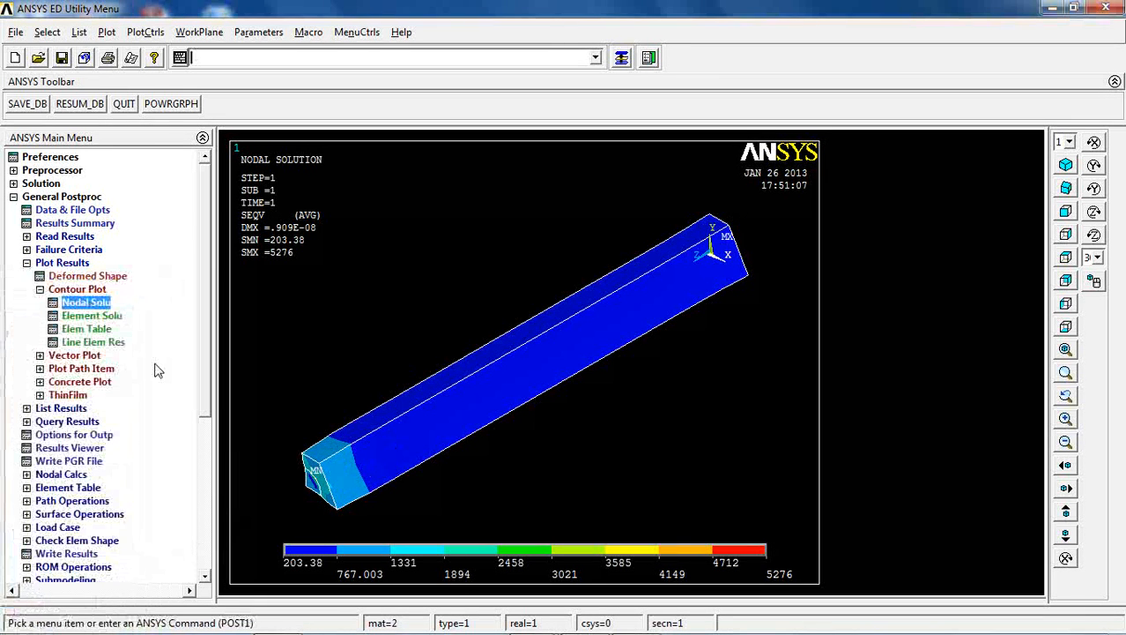
# Step: Select the nodes attached to the selected end-face area using Areas, all, from the full set
pyautogui.click(48, 32)
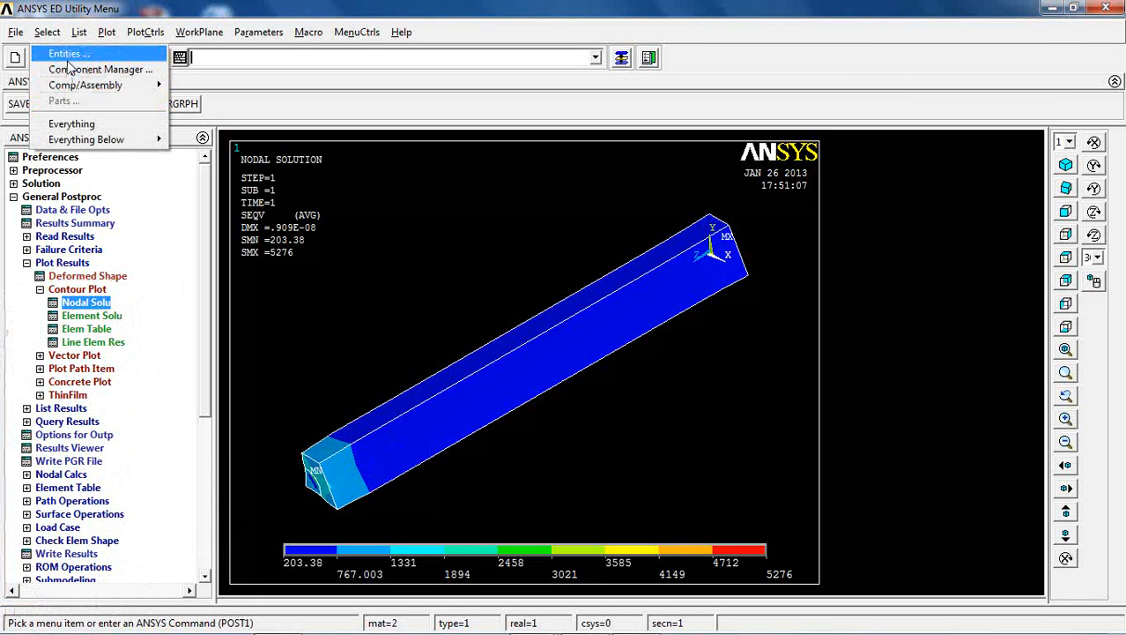
pyautogui.click(68, 56)
pyautogui.click(953, 96)
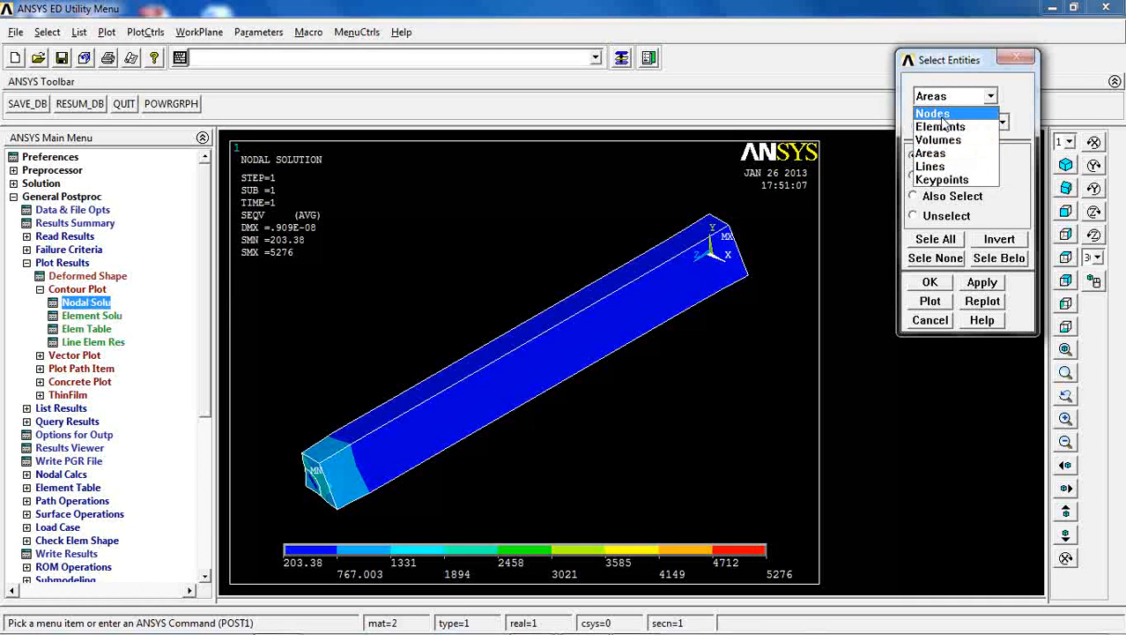
pyautogui.click(936, 114)
pyautogui.click(945, 122)
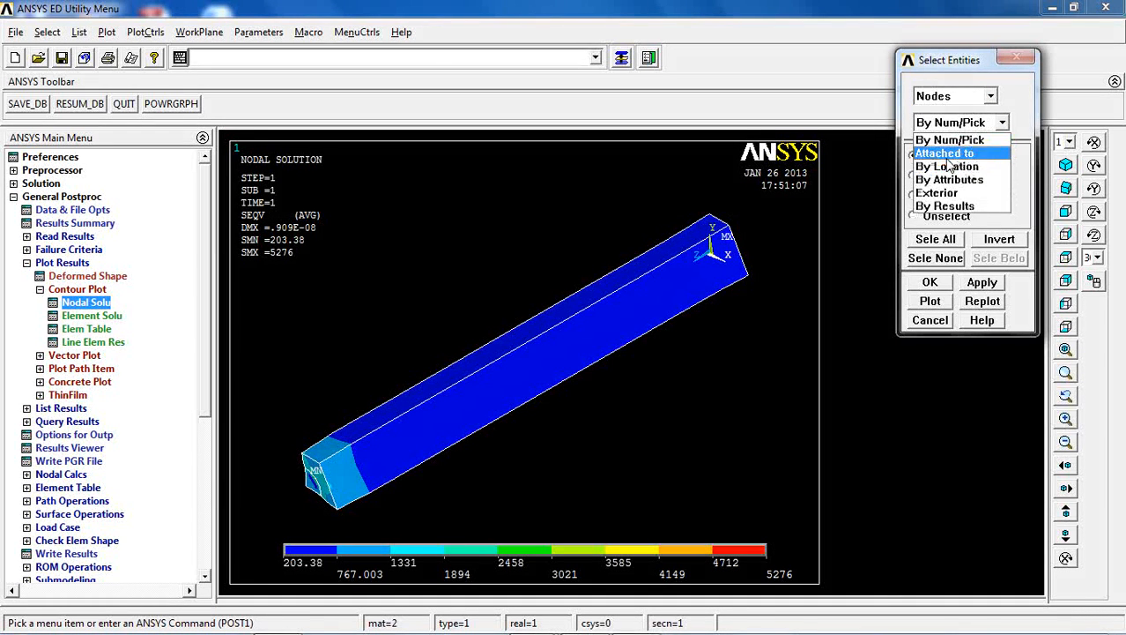
pyautogui.click(947, 155)
pyautogui.click(949, 233)
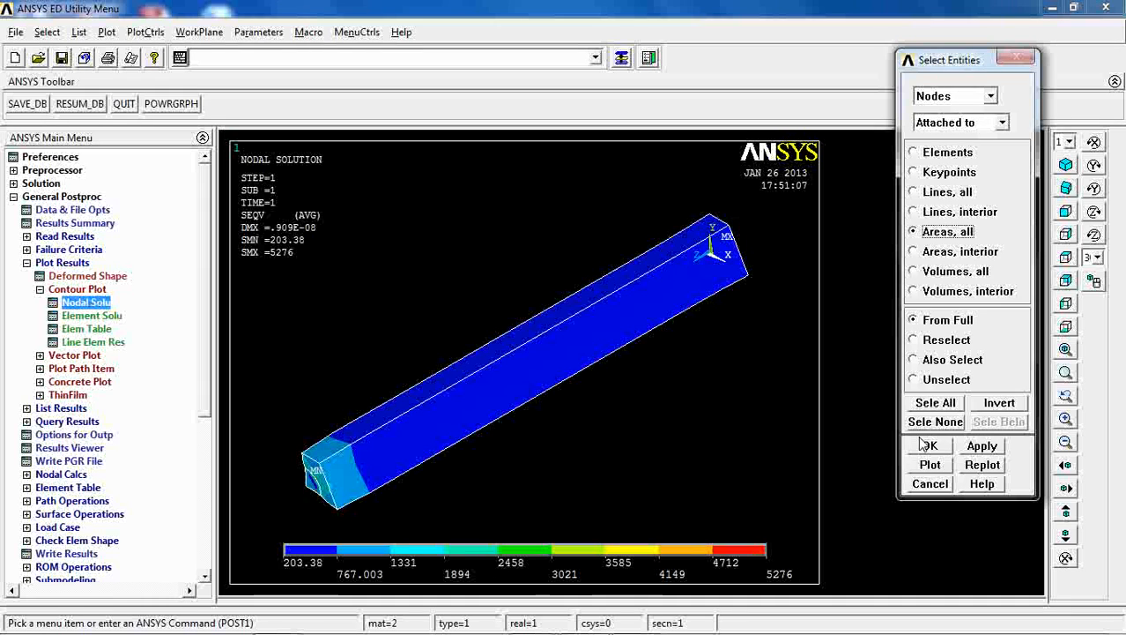
pyautogui.click(927, 445)
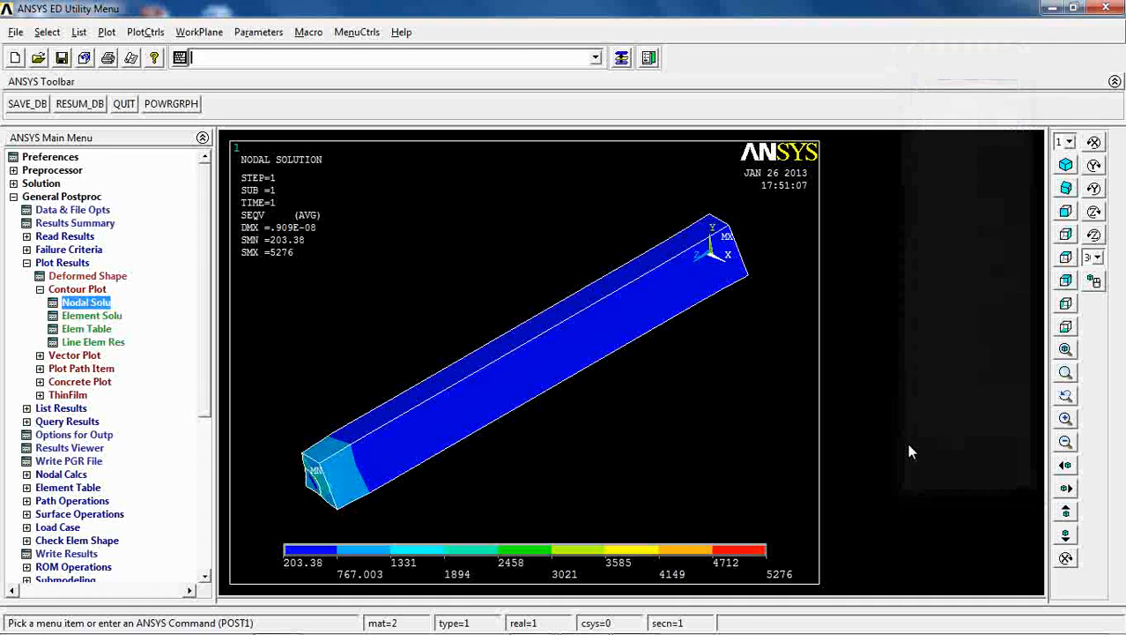
# Step: List the nodal solution for the Z-component of displacement at the selected nodes
pyautogui.click(62, 409)
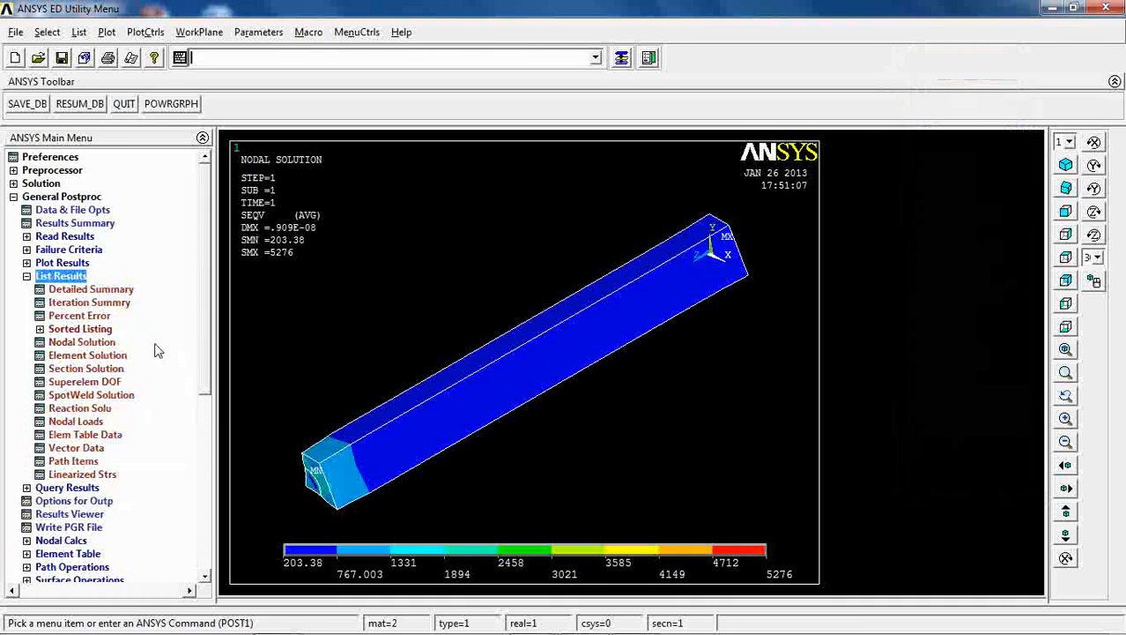
pyautogui.click(81, 341)
pyautogui.click(455, 252)
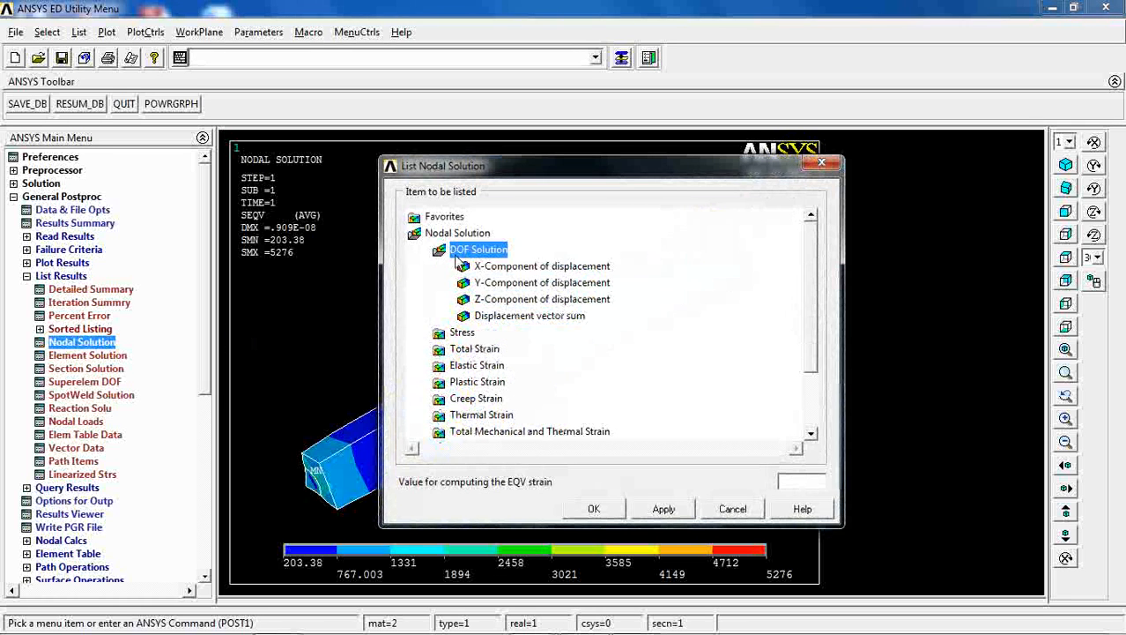
pyautogui.click(495, 299)
pyautogui.click(589, 510)
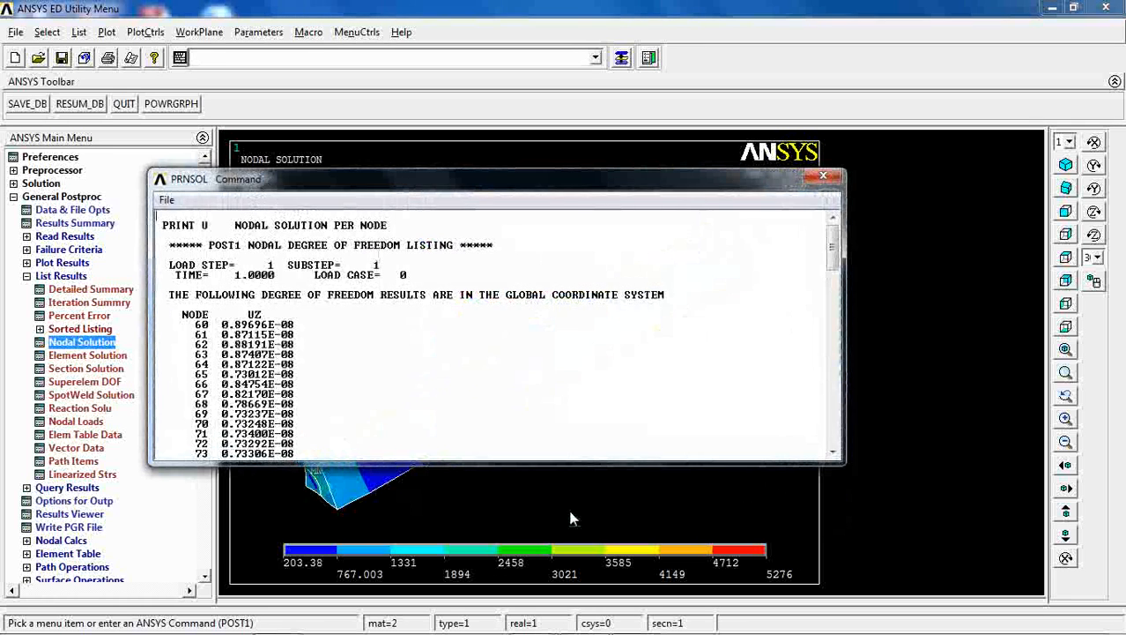
# Step: Examine the UZ values of the end-face nodes through the whole displacement listing, then close it
pyautogui.scroll(-2, 244, 328)
pyautogui.scroll(-3, 243, 327)
pyautogui.scroll(-1, 241, 328)
pyautogui.scroll(-20, 243, 326)
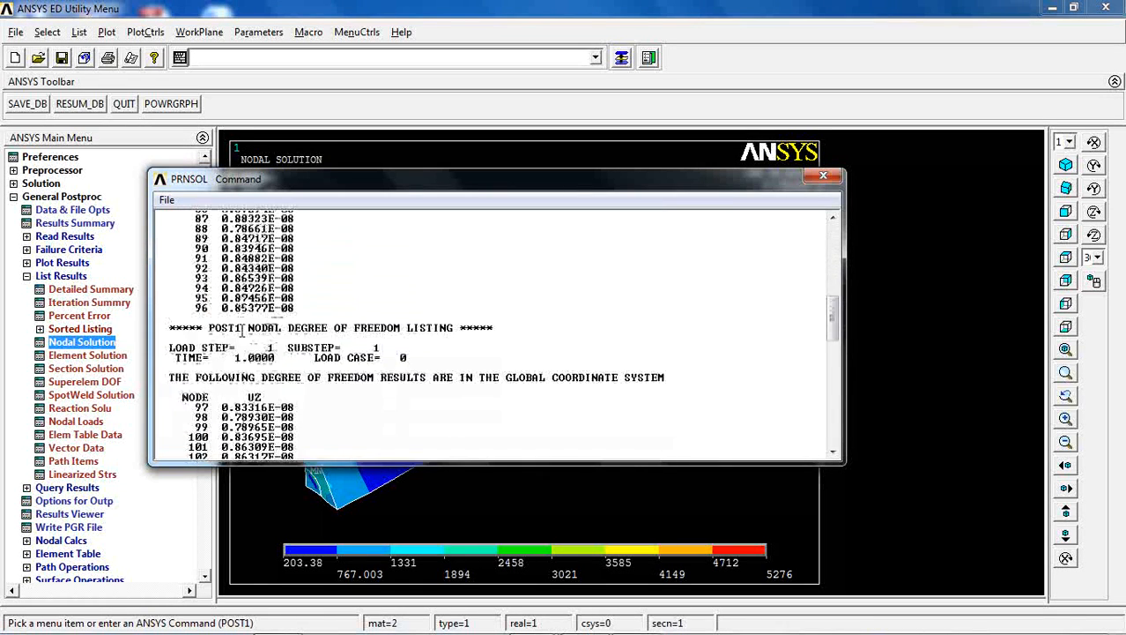
pyautogui.scroll(-6, 244, 326)
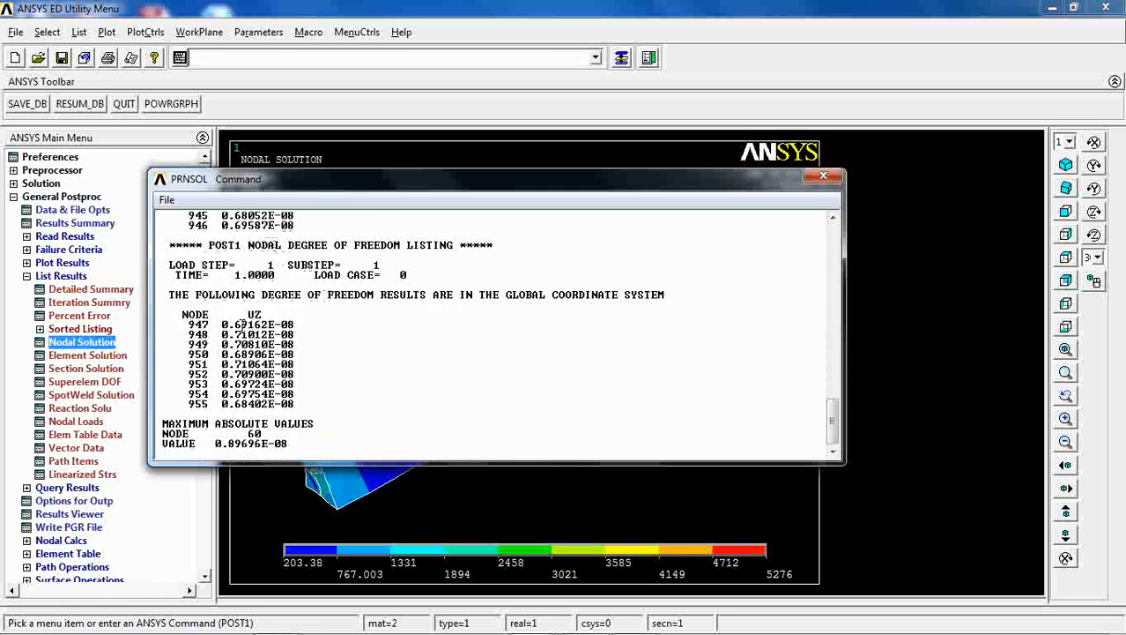
pyautogui.moveTo(229, 325); pyautogui.dragTo(276, 326)
pyautogui.click(253, 332)
pyautogui.scroll(20, 288, 348)
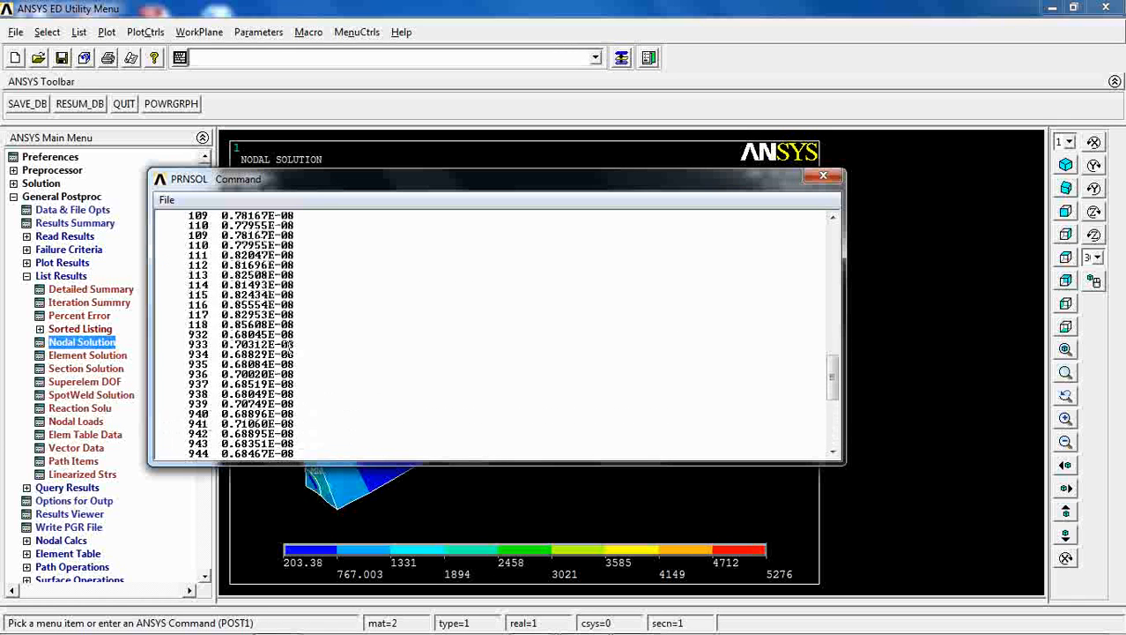
pyautogui.scroll(3, 289, 347)
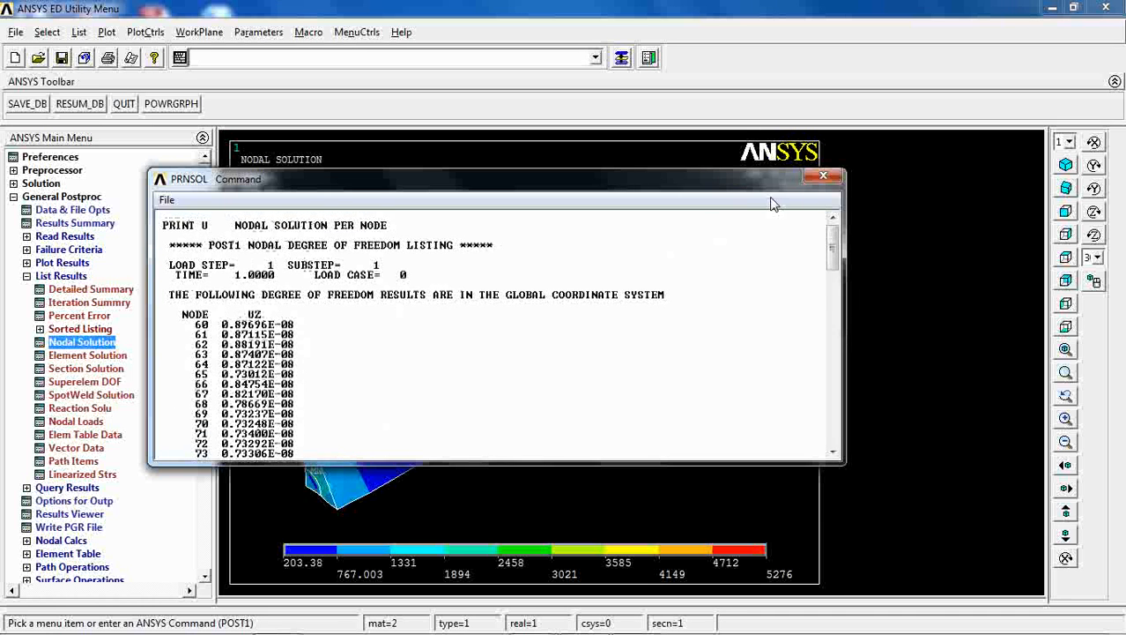
pyautogui.click(823, 175)
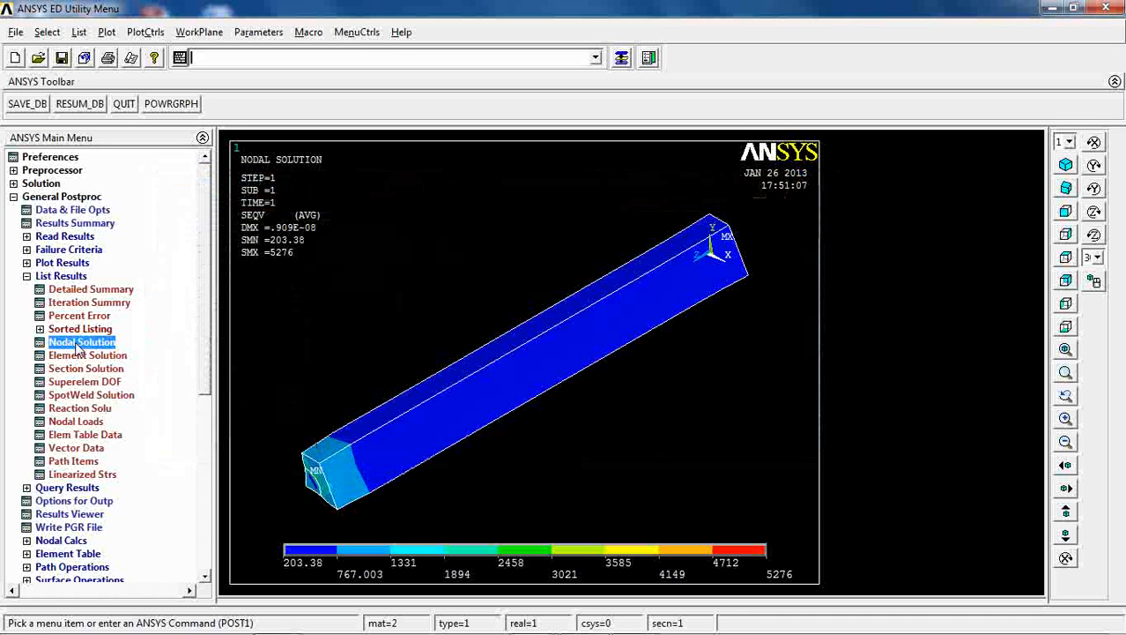
# Step: List the nodal loads for all items at the selected nodes, review the FZ values and close the listing
pyautogui.click(75, 421)
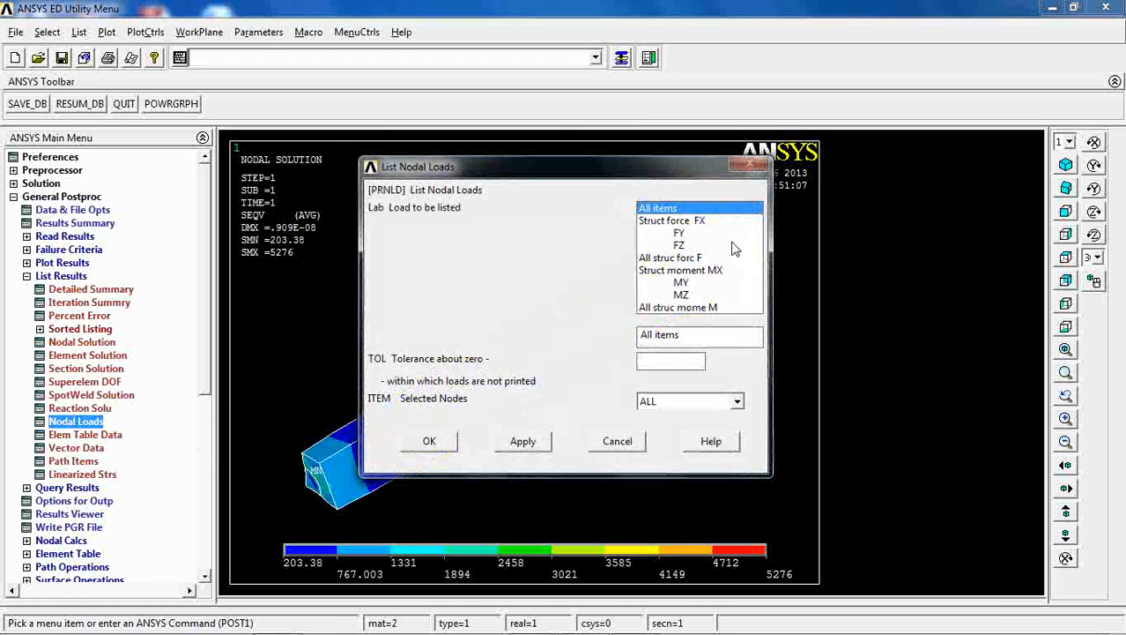
pyautogui.click(407, 445)
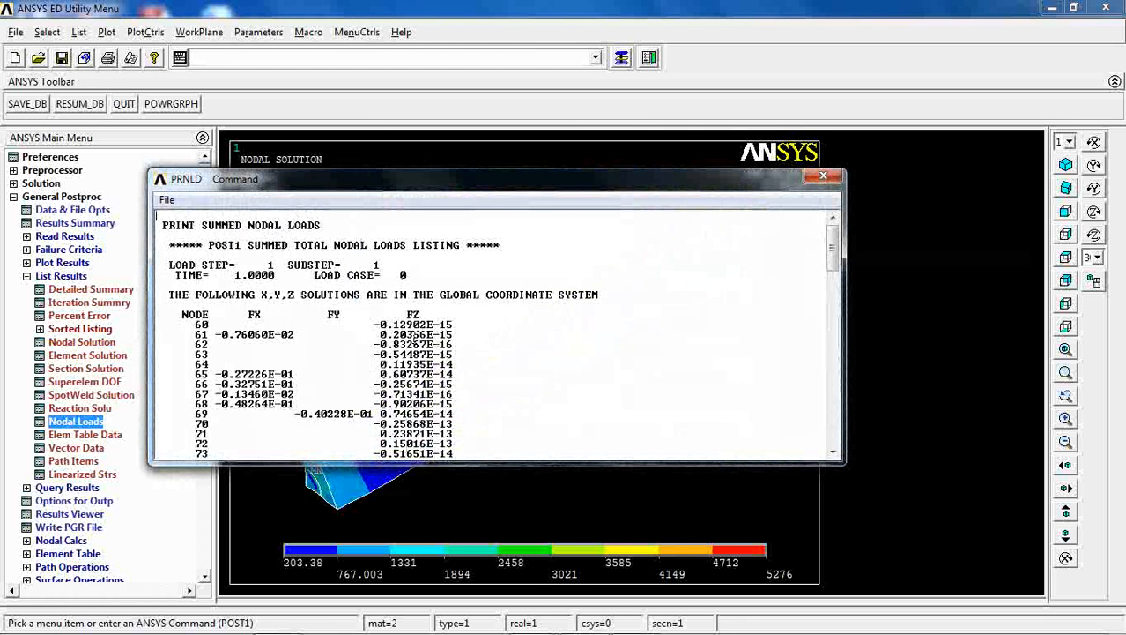
pyautogui.scroll(-4, 413, 334)
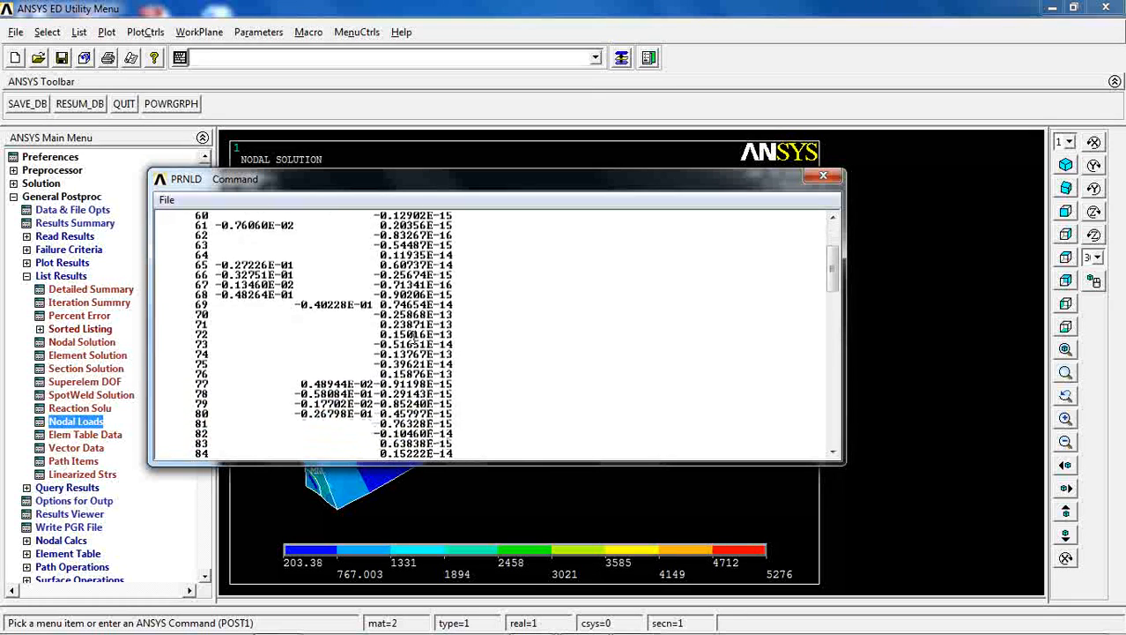
pyautogui.scroll(-12, 413, 338)
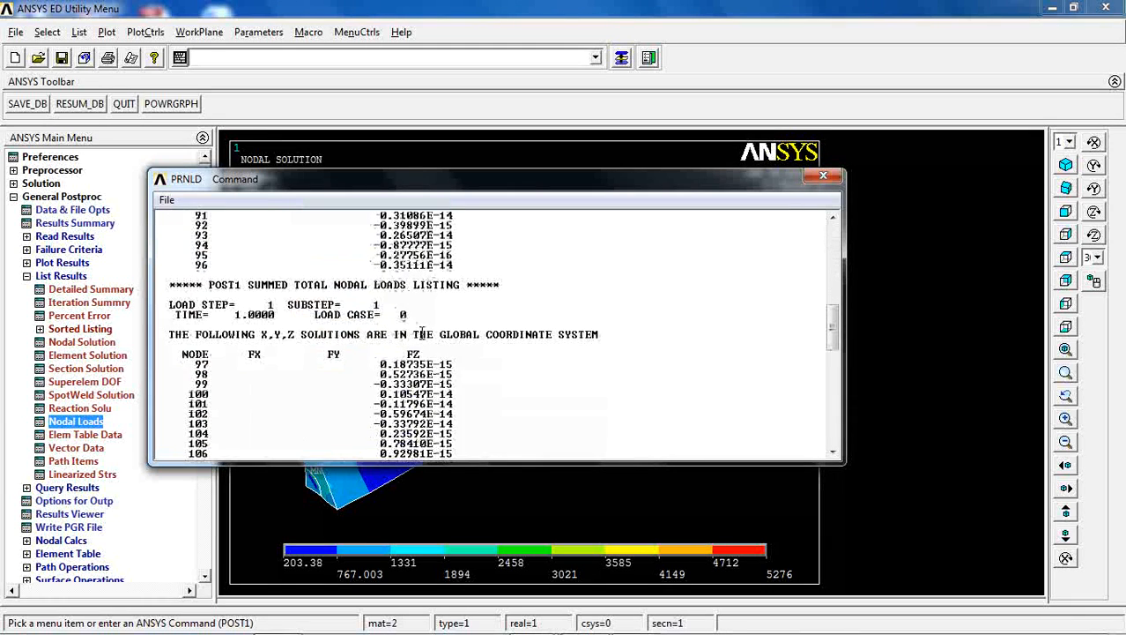
pyautogui.click(823, 177)
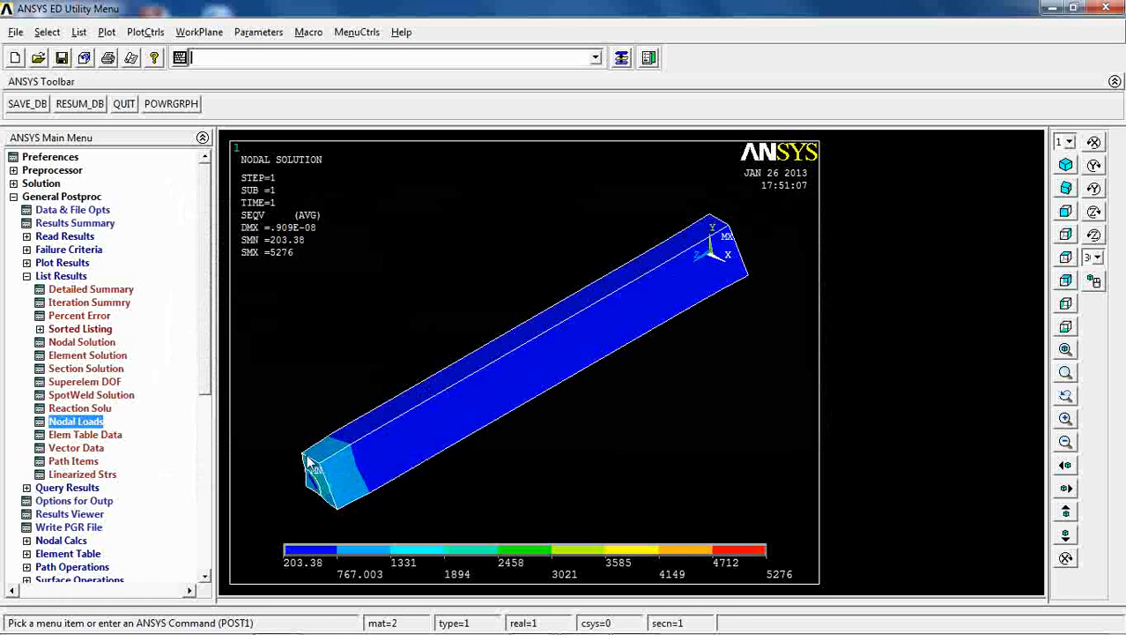
# Step: List the nodal Z-component of stress, compare the SZ values for material 2 and close the listing
pyautogui.click(63, 342)
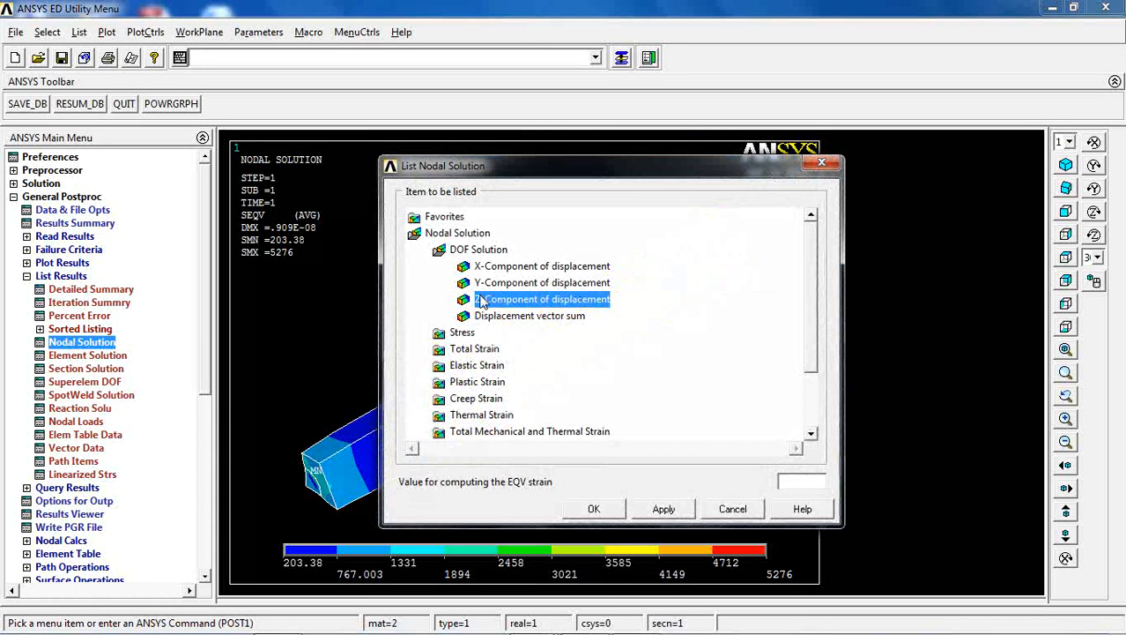
pyautogui.click(457, 333)
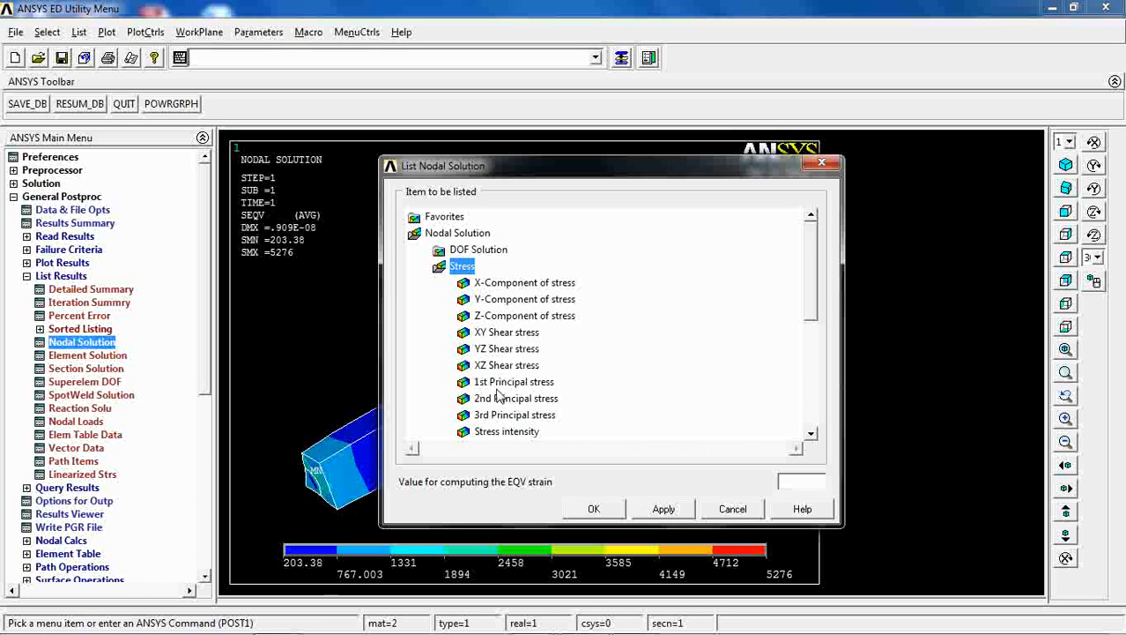
pyautogui.click(501, 317)
pyautogui.click(593, 508)
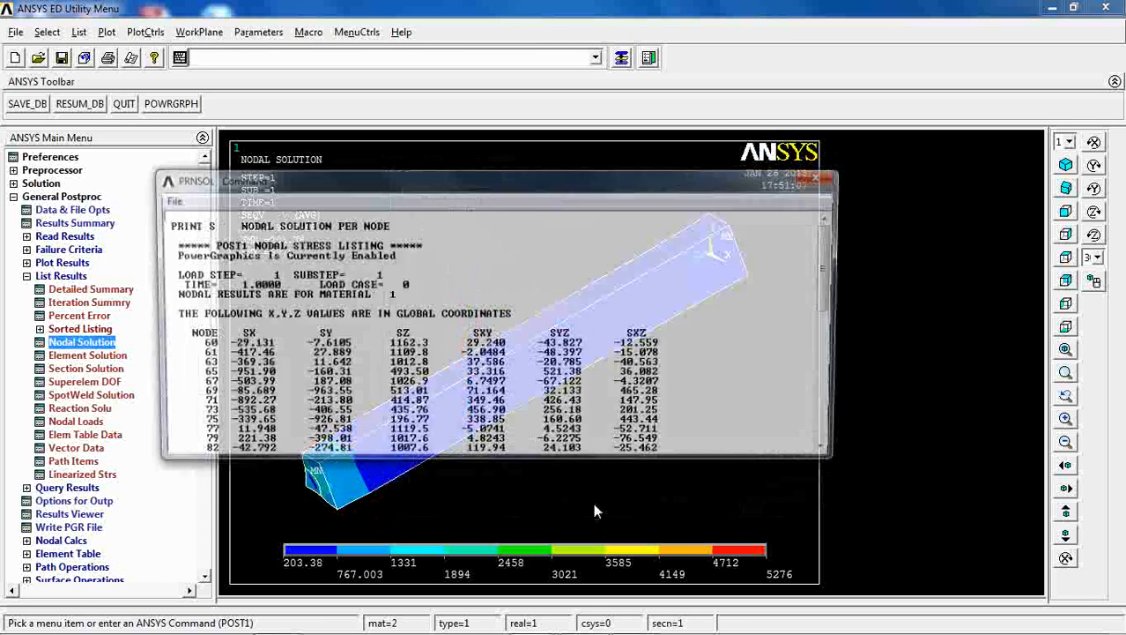
pyautogui.scroll(-10, 436, 355)
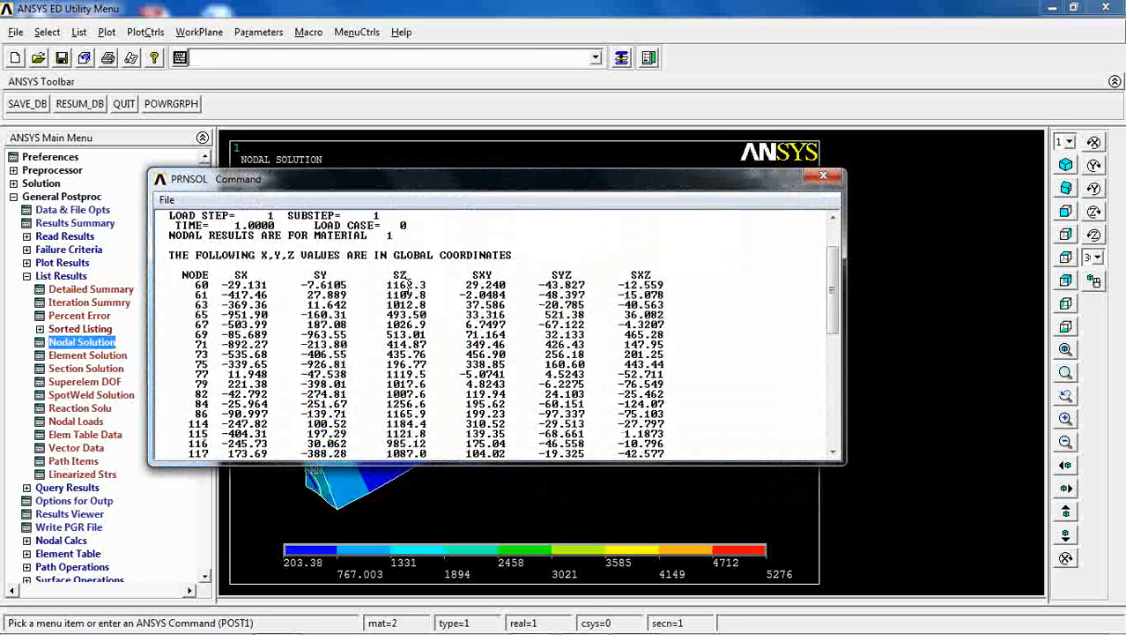
pyautogui.scroll(-1, 408, 282)
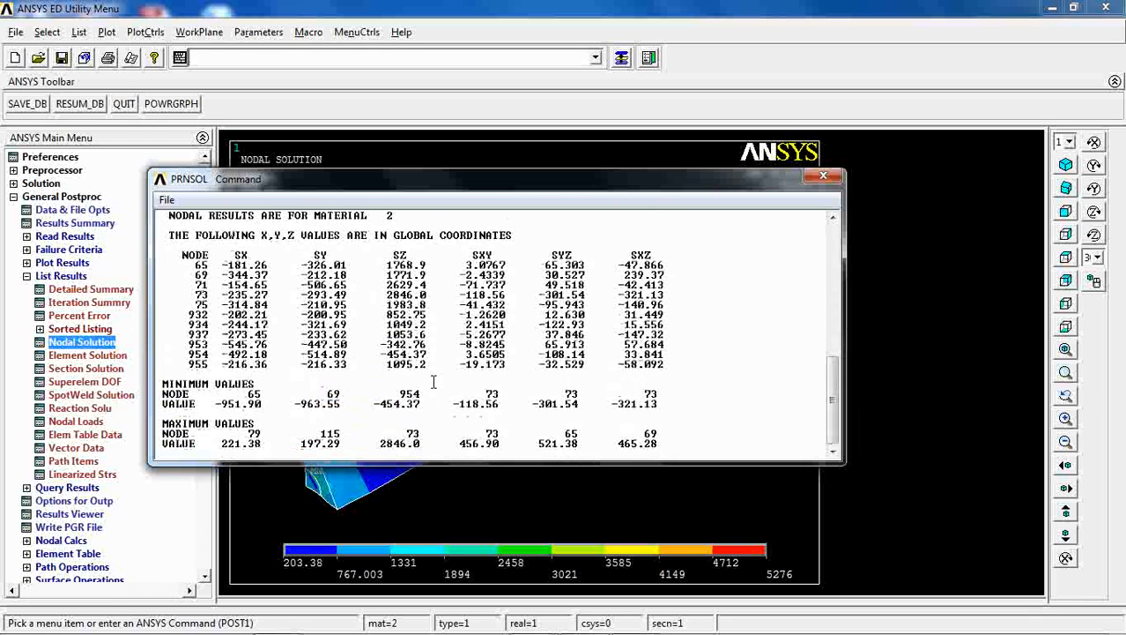
pyautogui.moveTo(520, 185); pyautogui.dragTo(652, 52)
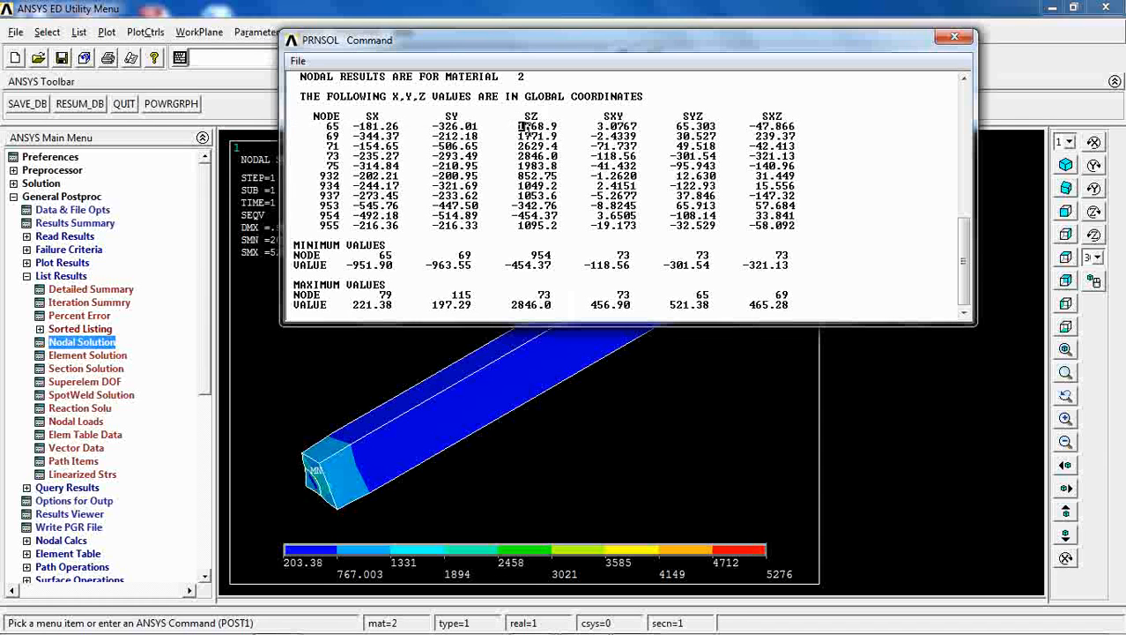
pyautogui.moveTo(523, 126); pyautogui.dragTo(538, 215)
pyautogui.click(533, 216)
pyautogui.click(954, 37)
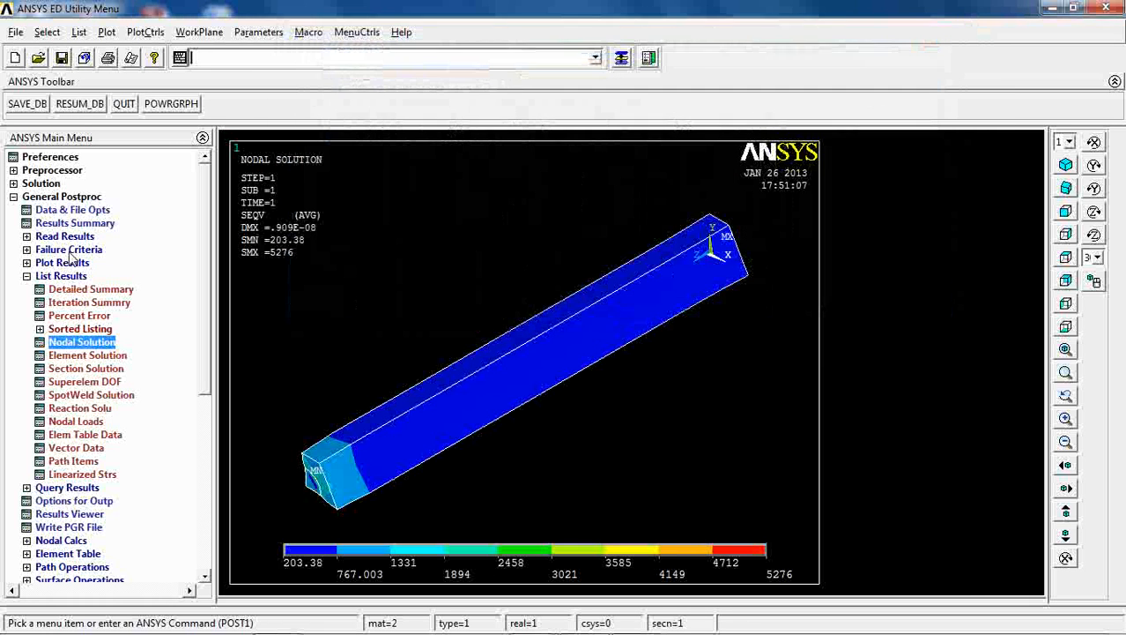
# Step: List the Z-component of displacement again, check UZ around nodes 937 and 938, and close the listing
pyautogui.click(65, 346)
pyautogui.click(485, 250)
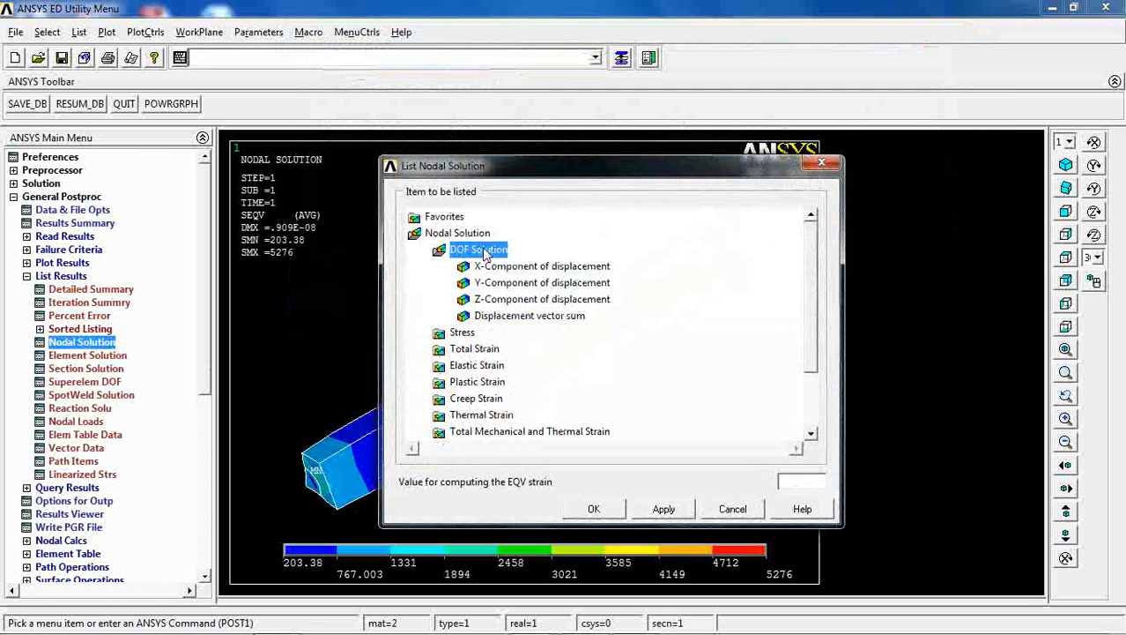
pyautogui.click(491, 300)
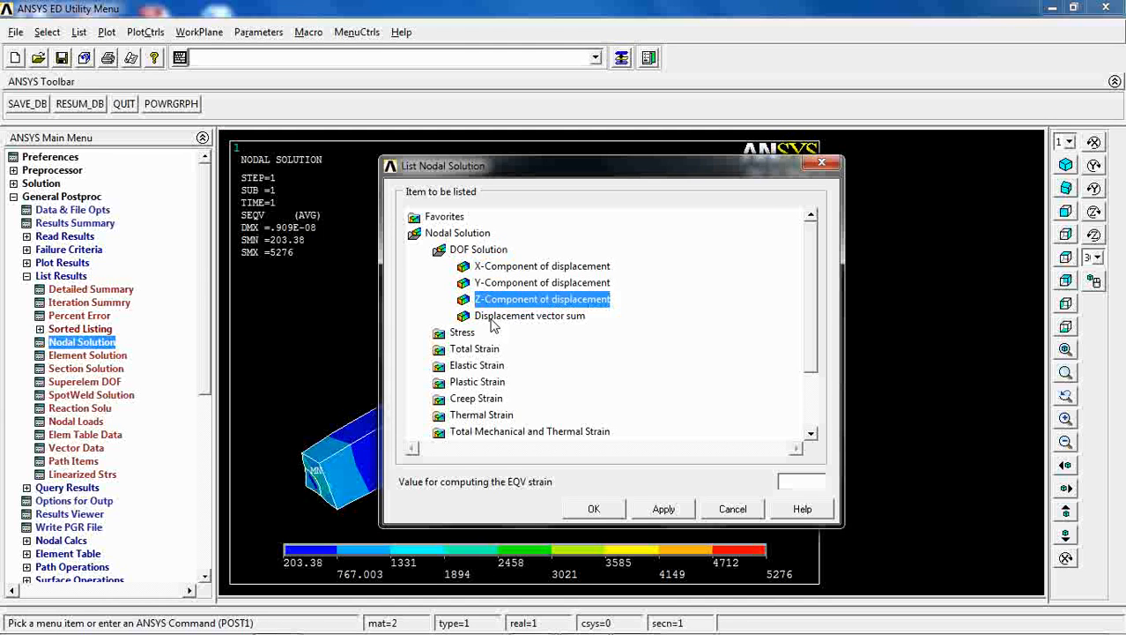
pyautogui.click(594, 510)
pyautogui.scroll(-2, 245, 326)
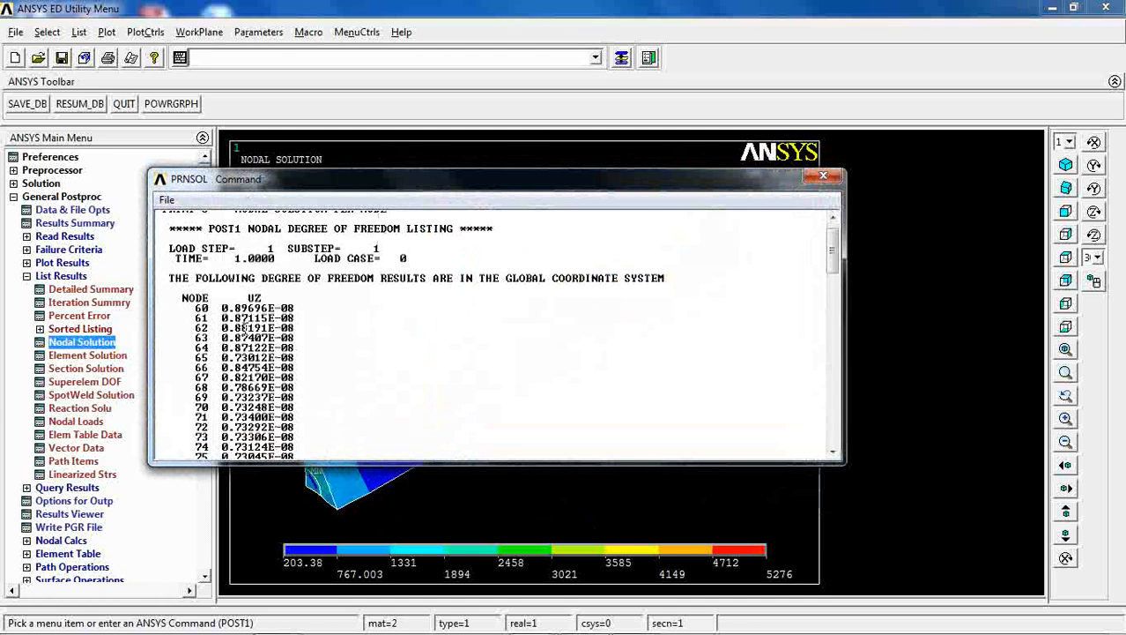
pyautogui.scroll(-20, 244, 326)
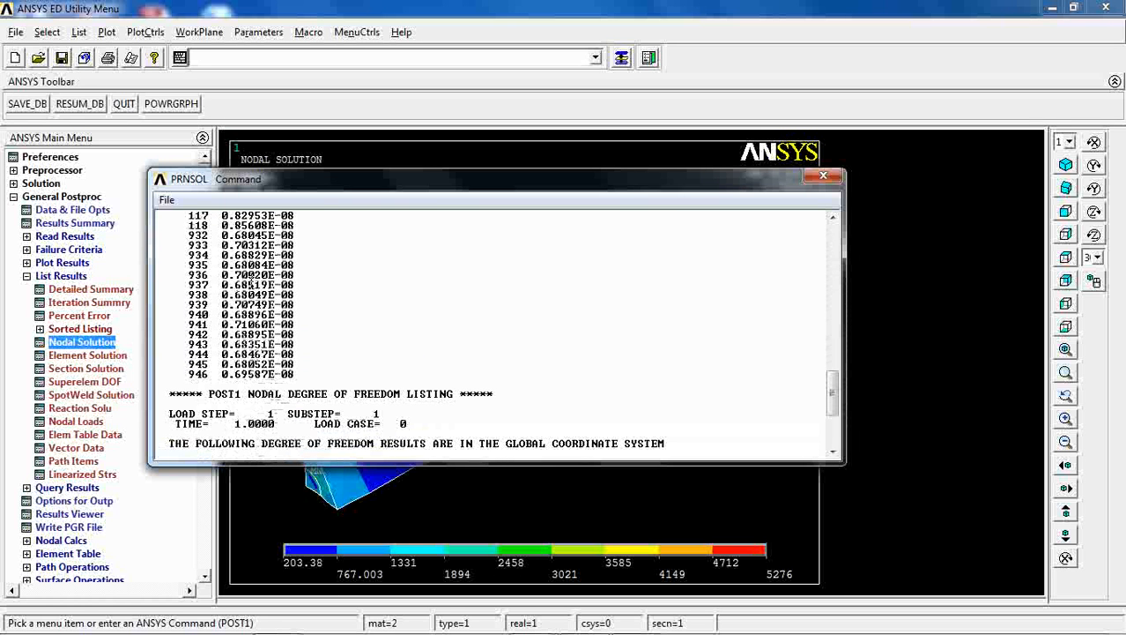
pyautogui.moveTo(235, 285); pyautogui.dragTo(270, 294)
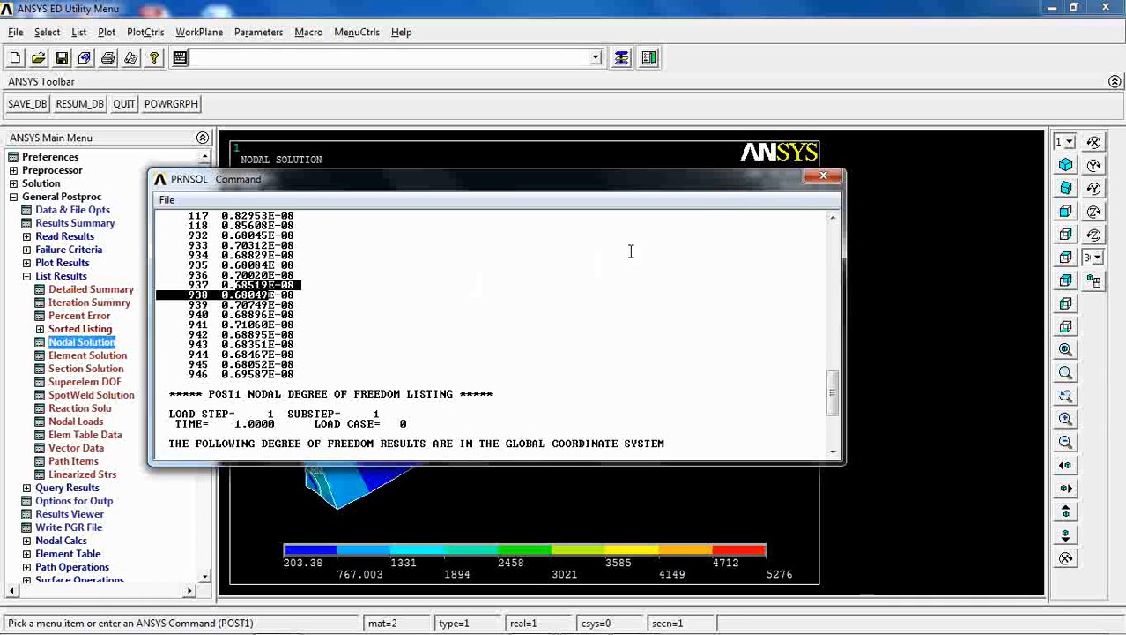
pyautogui.click(823, 177)
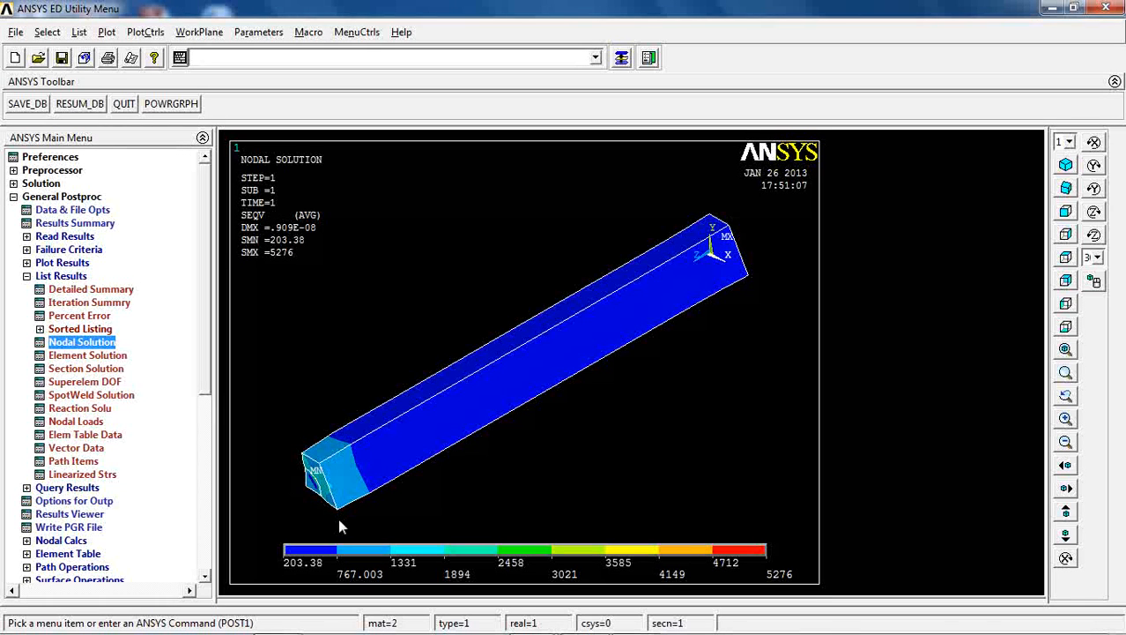
pyautogui.moveTo(207, 324); pyautogui.dragTo(207, 356)
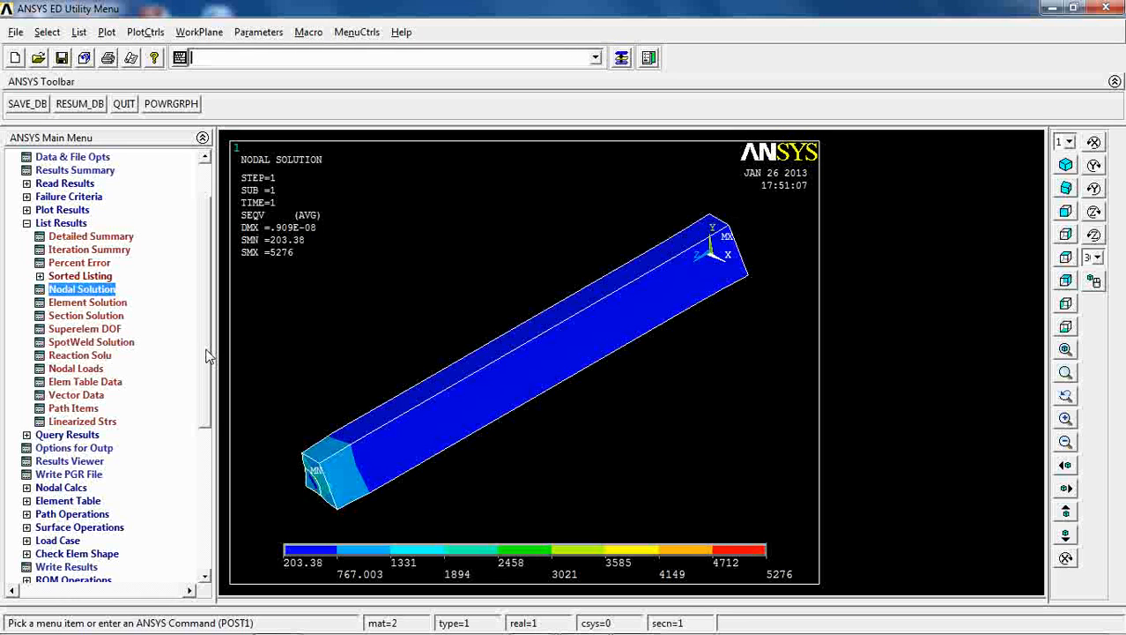